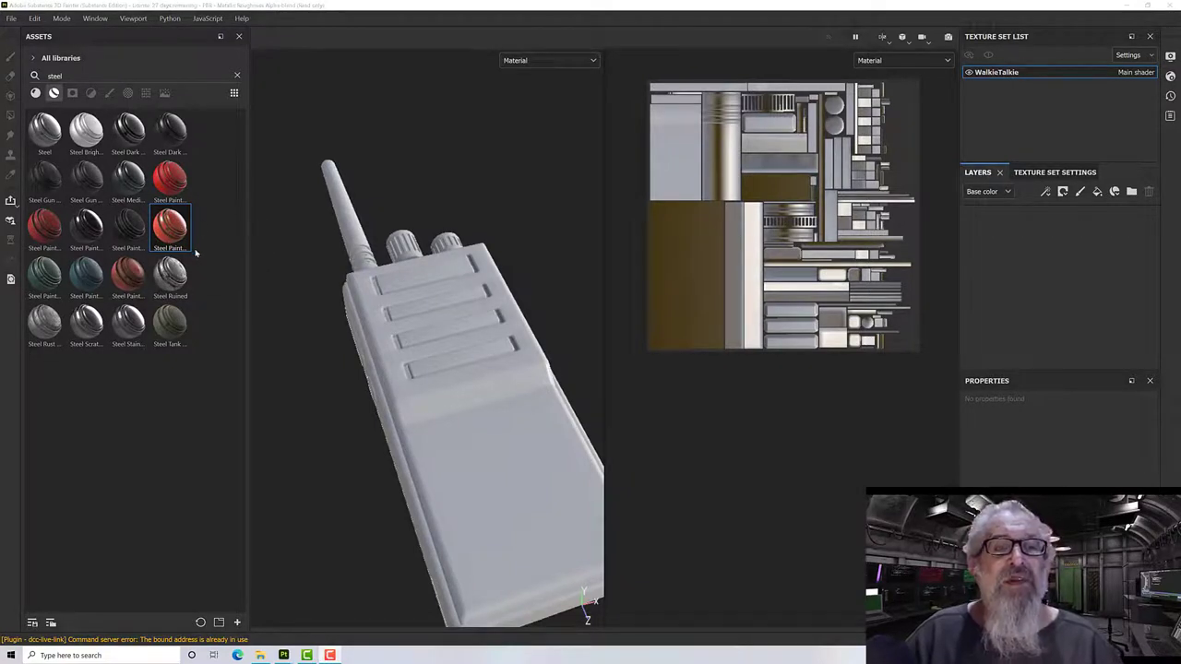
Step: Apply the Steel Painted Scraped Dirty smart material to the walkie-talkie and inspect the wear around the speaker slots
mouse_move(170, 231)
mouse_down()
mouse_move(957, 290)
mouse_move(1028, 267)
mouse_up()
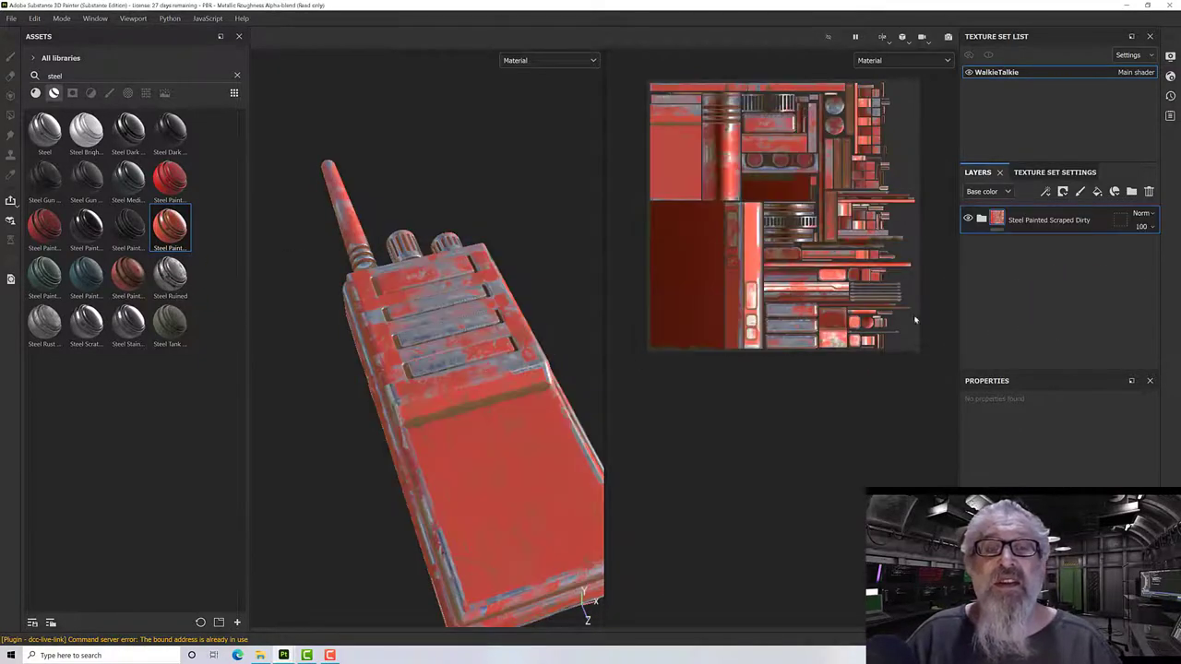
scroll(432, 392, up, 5)
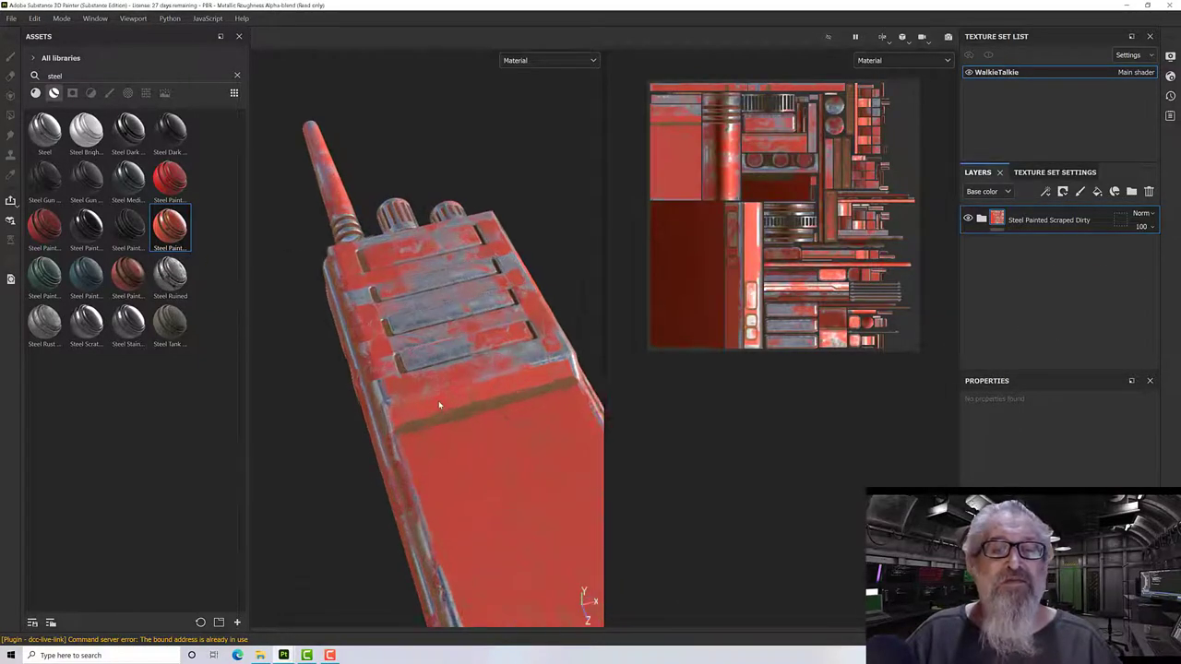
alt+drag(410, 339, 399, 320)
scroll(400, 320, up, 3)
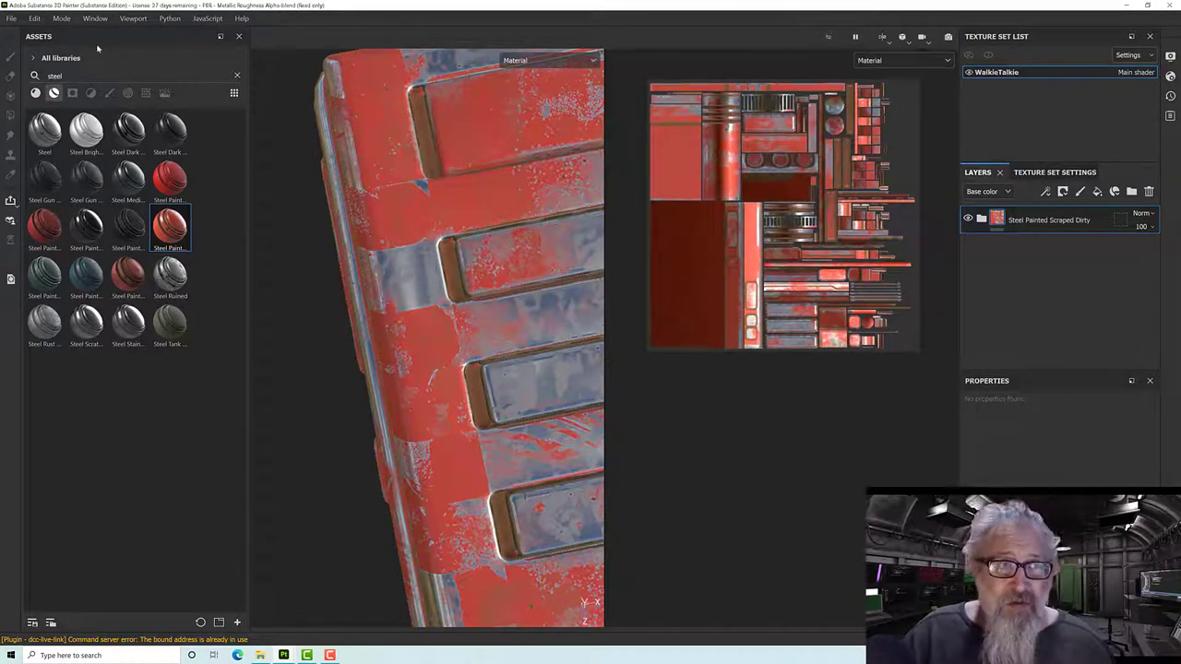
Step: Create a new project from Radio UV.obj with a document resolution of 2048, discarding the changes to the current project
click(10, 20)
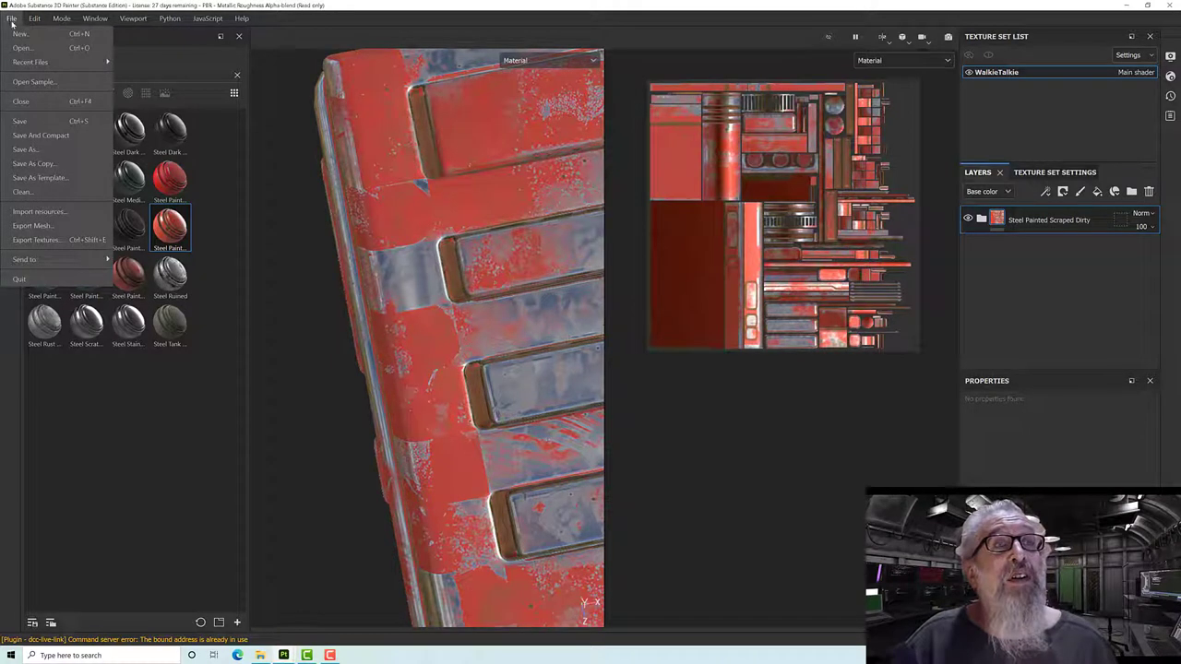
mouse_move(30, 62)
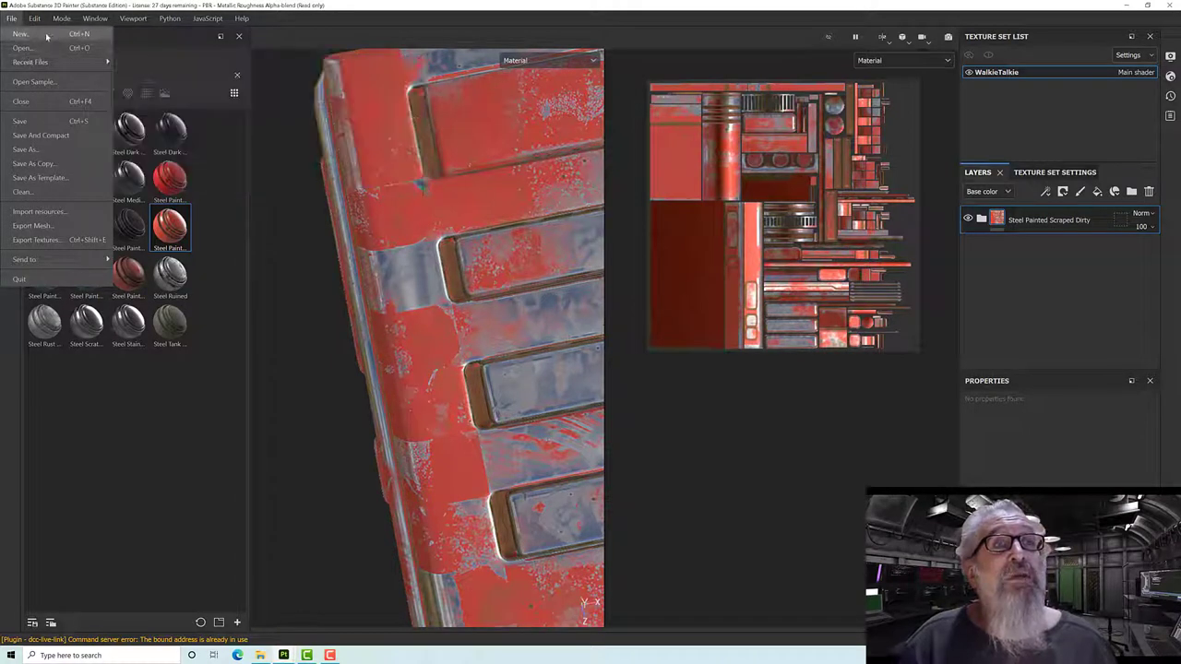
click(46, 34)
click(530, 193)
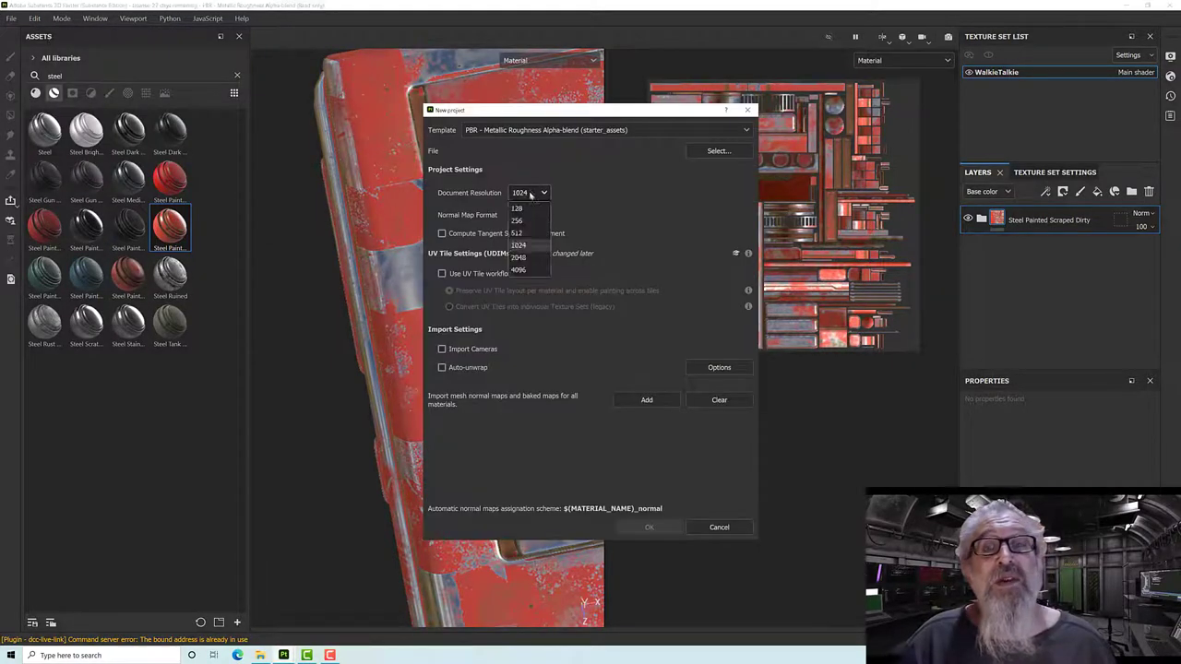
click(520, 257)
click(705, 153)
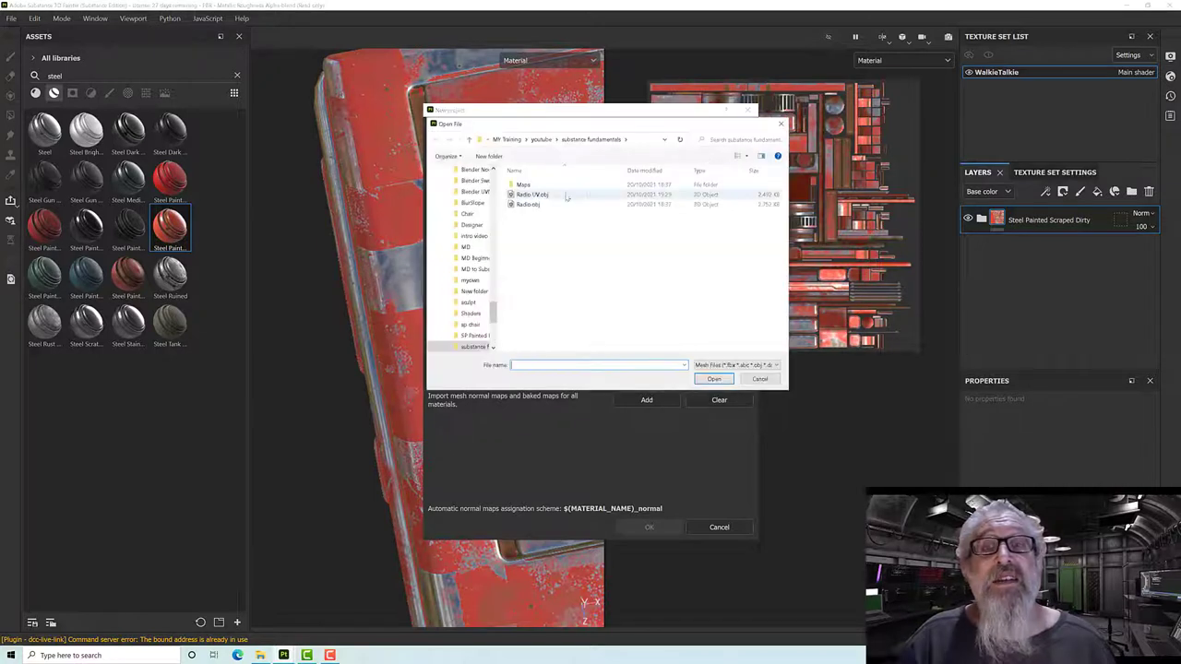
key(Escape)
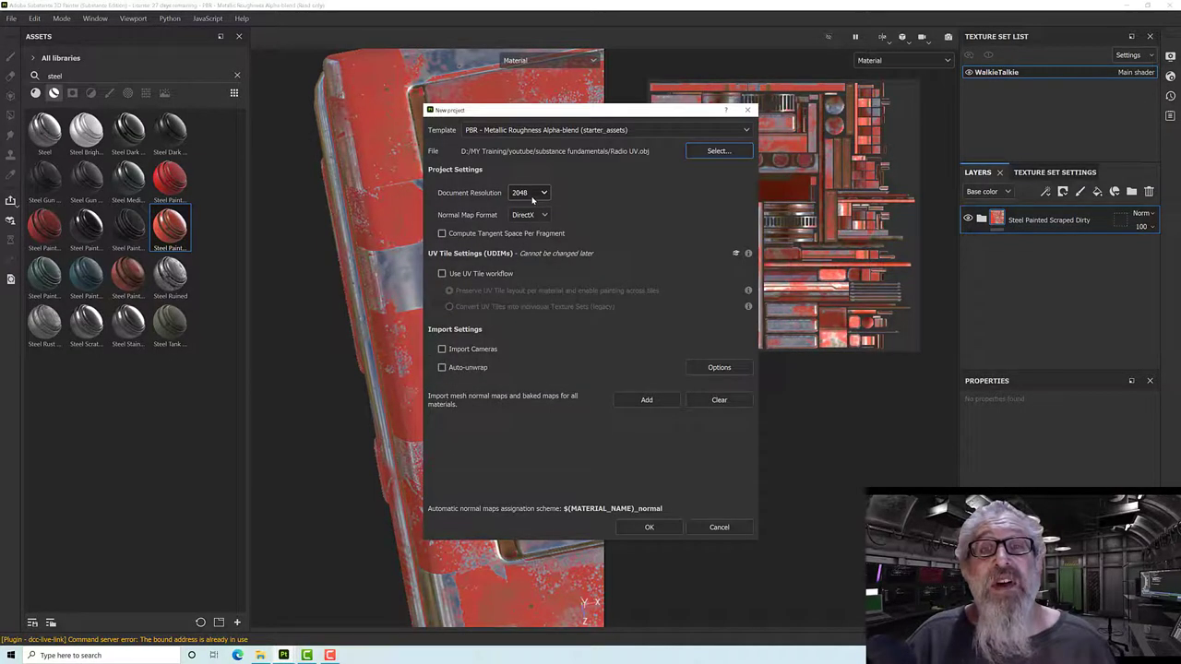
click(646, 526)
click(545, 345)
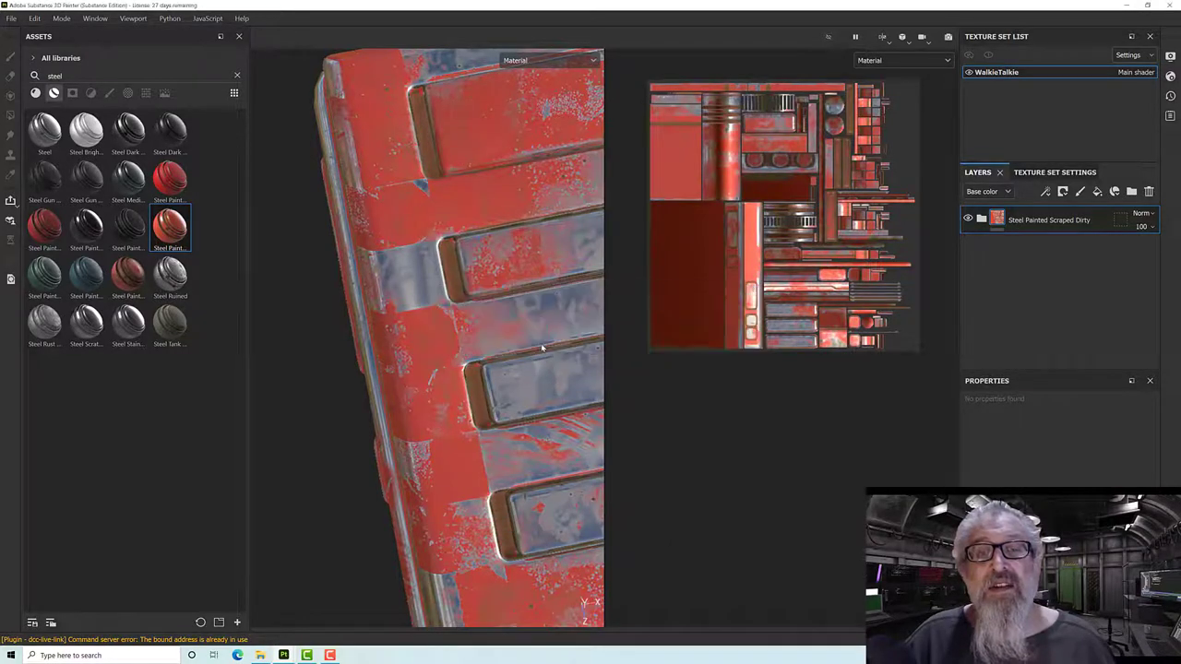
Step: Start the mesh map bake setup for the WalkieTalkie texture set, excluding the ID map and setting the output size to 2048
click(1037, 173)
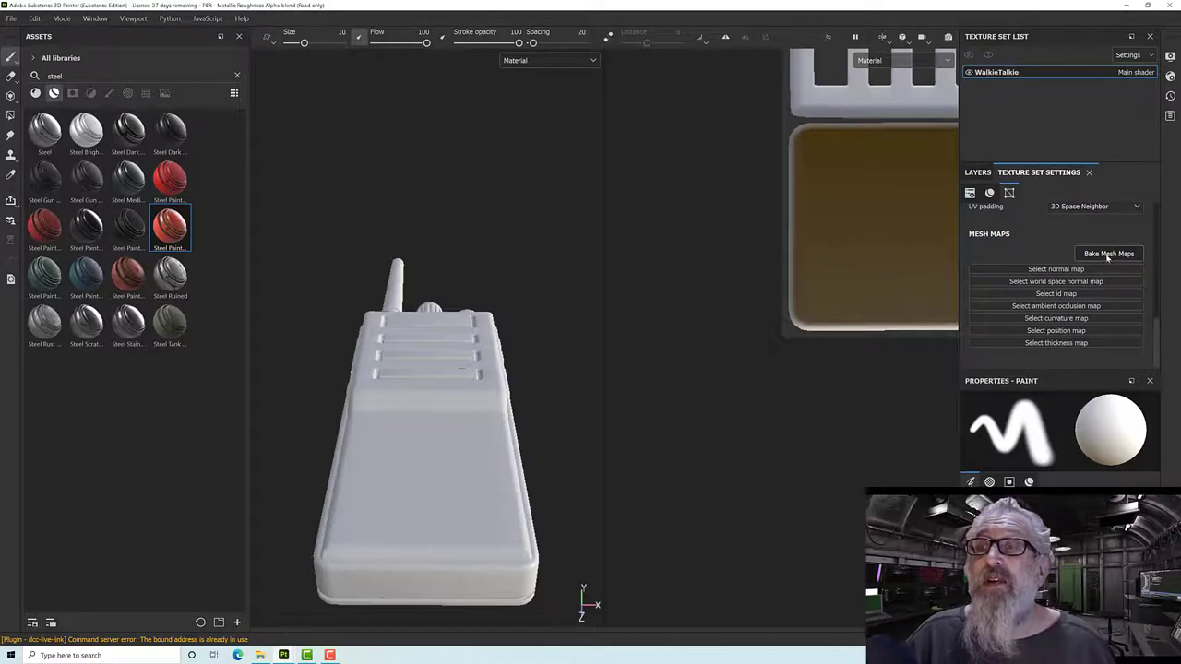
click(1107, 254)
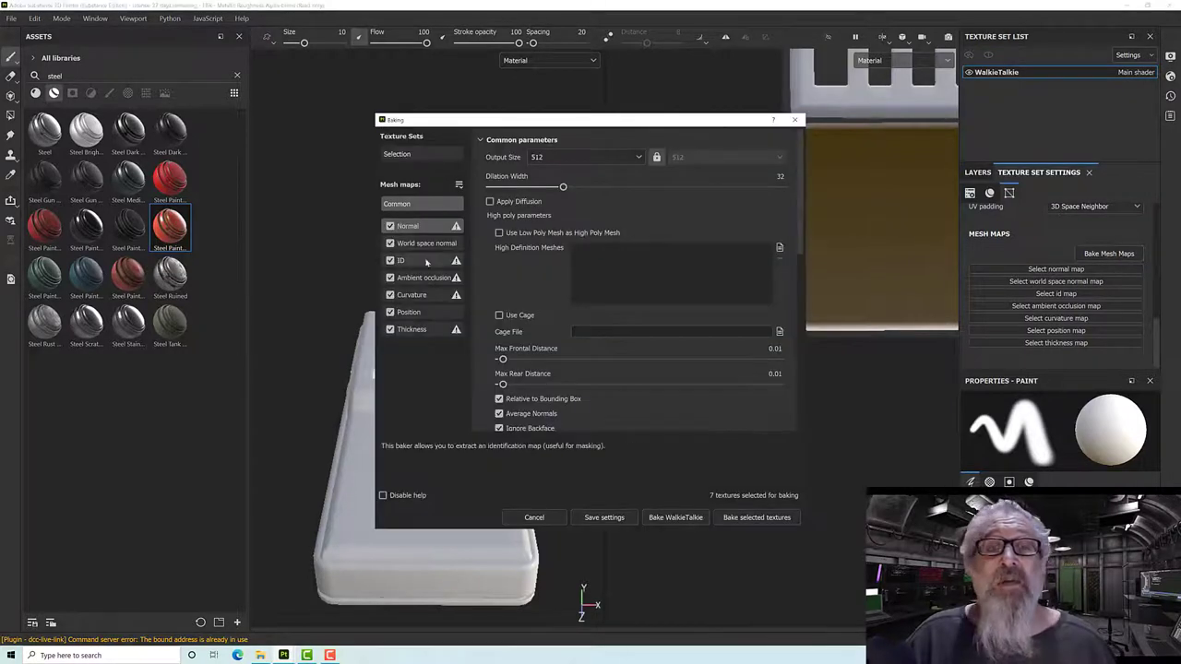
click(389, 261)
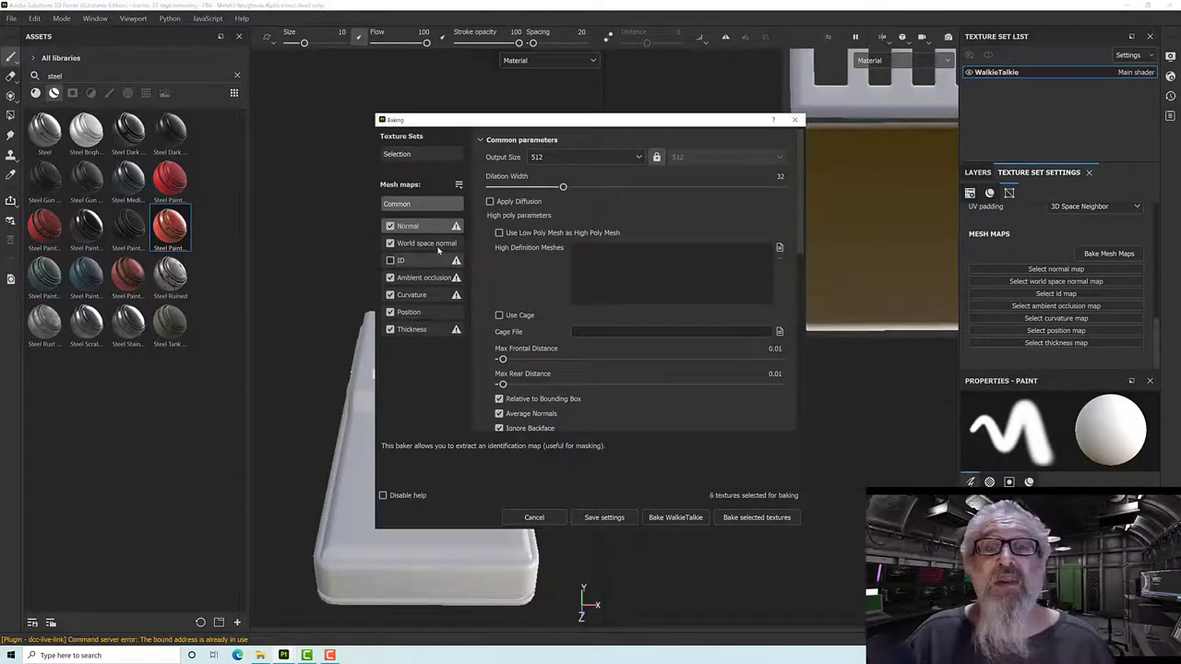
click(543, 159)
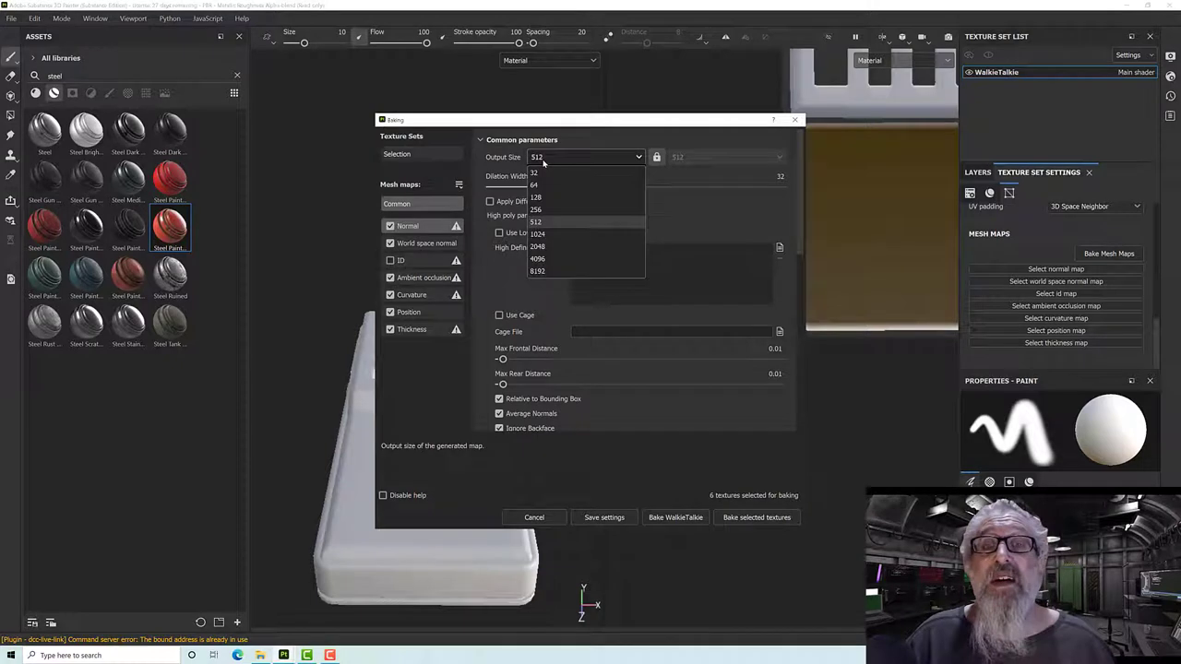
click(553, 253)
Step: Raise the ambient occlusion baker's secondary rays to the maximum of 256 and its minimum occluder distance to about mid-range
click(424, 278)
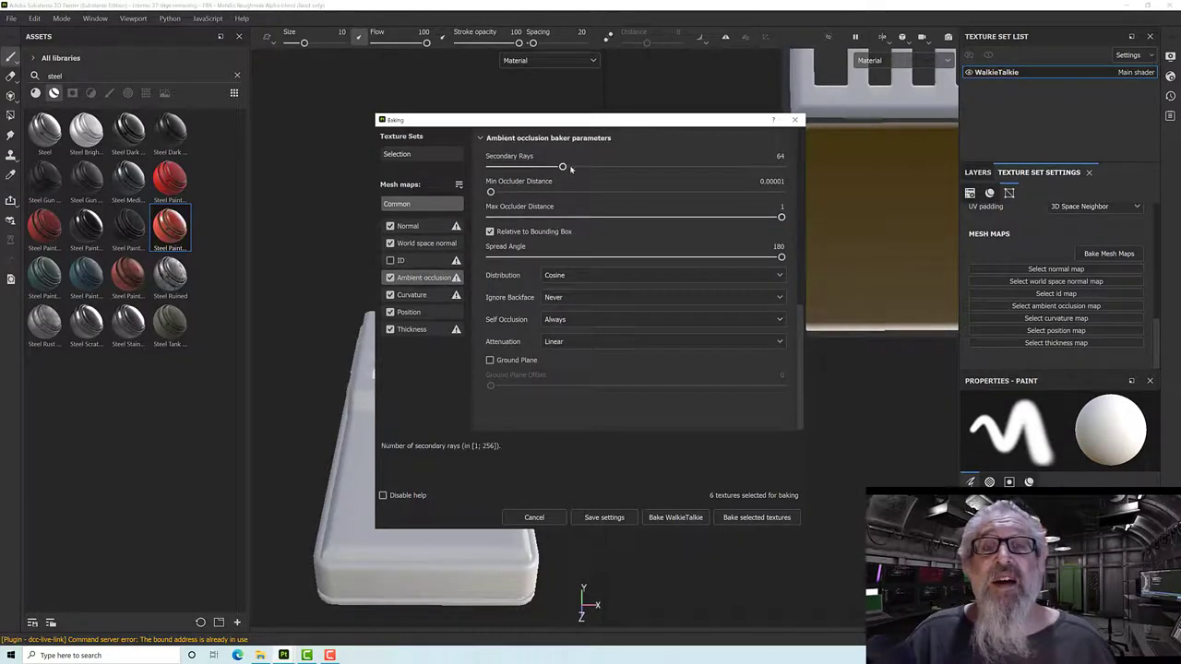
drag(565, 169, 784, 167)
drag(490, 192, 635, 199)
Step: Set the curvature baker to 256 secondary rays and a sampling radius of 0.005, and bake the selected mesh maps
click(411, 294)
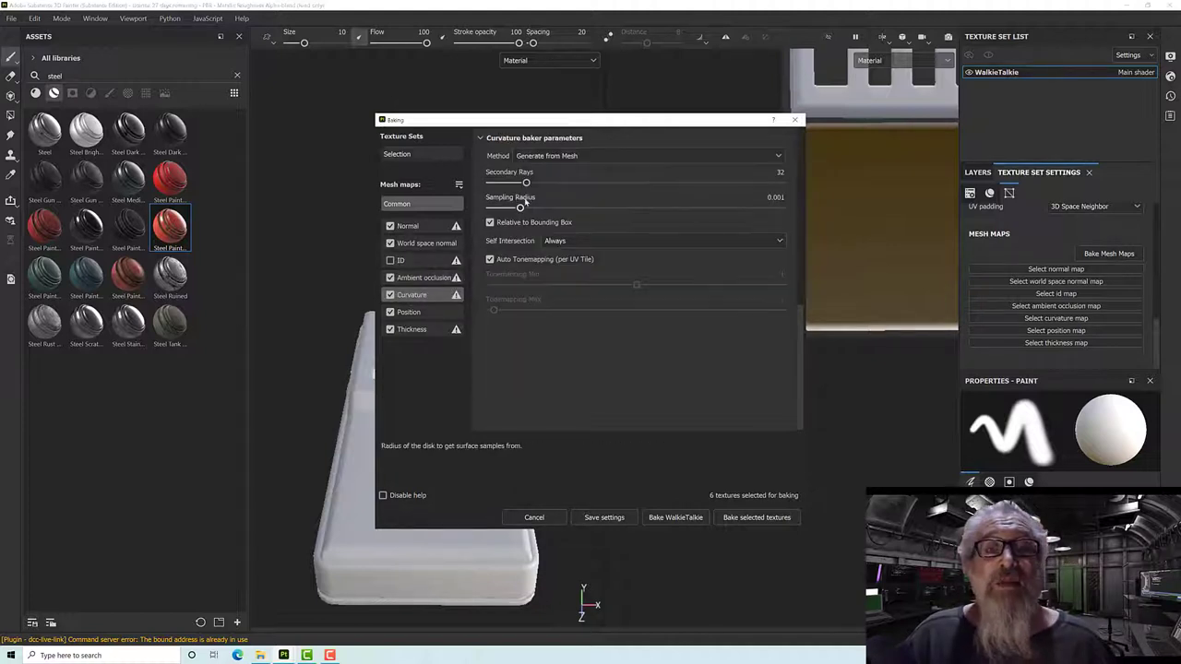
drag(524, 185, 783, 183)
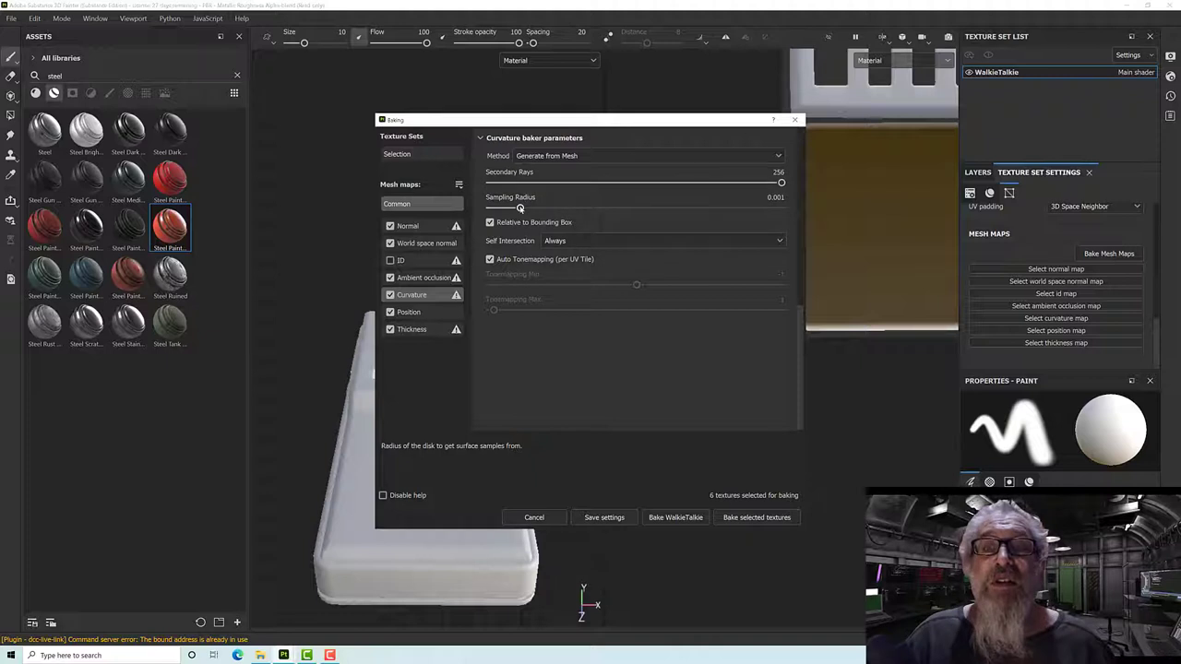
drag(521, 208, 635, 213)
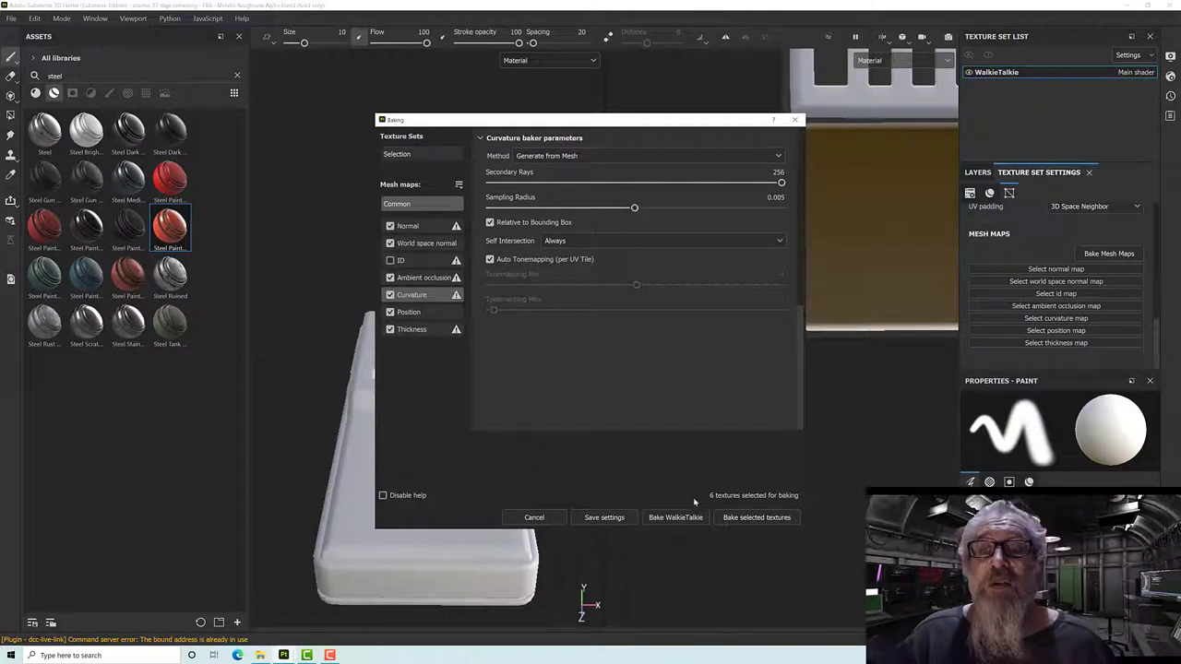
click(737, 520)
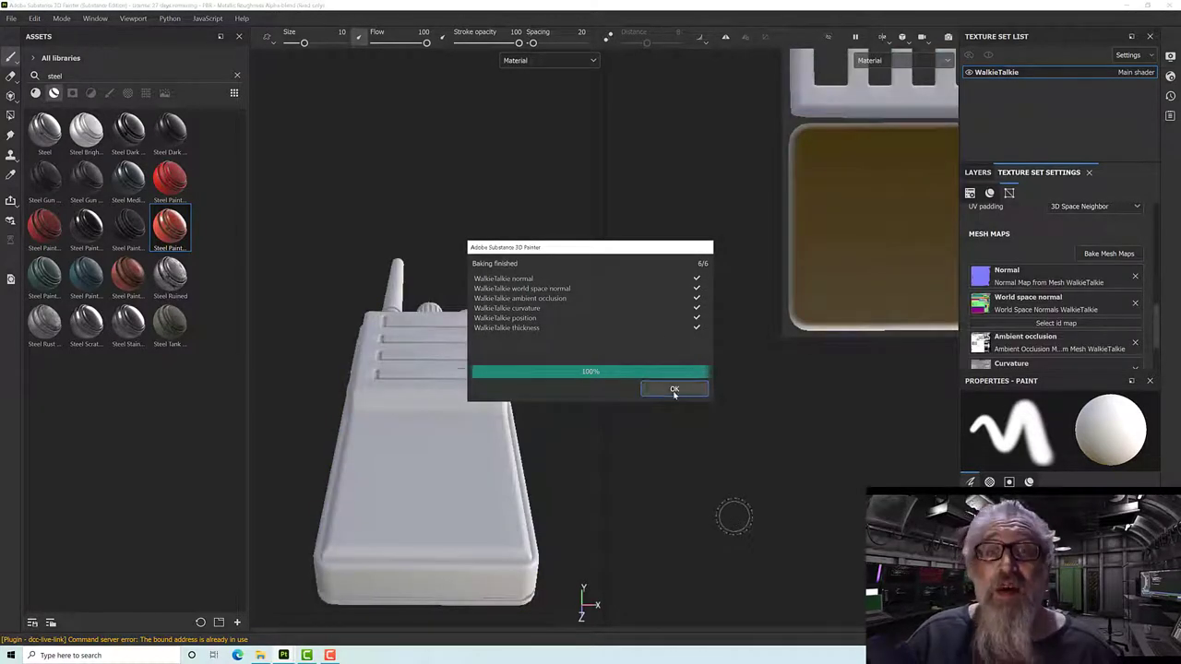
click(674, 389)
Step: Delete the empty paint layer and apply the Steel Painted Scraped Dirty smart material to the model
click(978, 173)
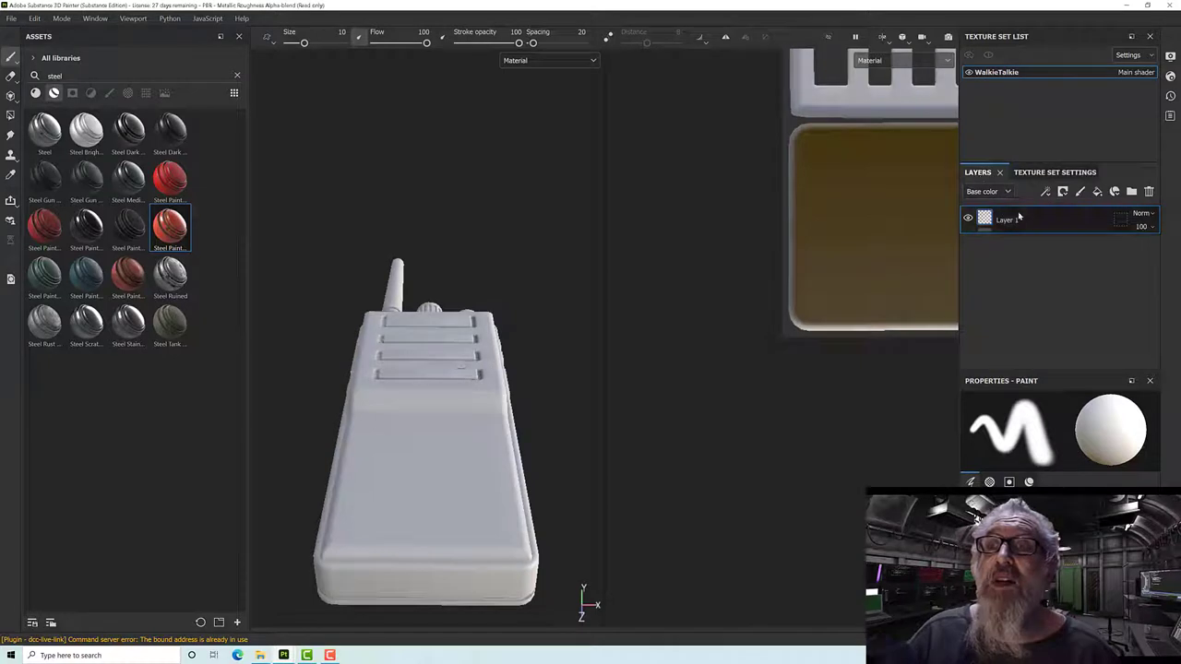
click(1149, 191)
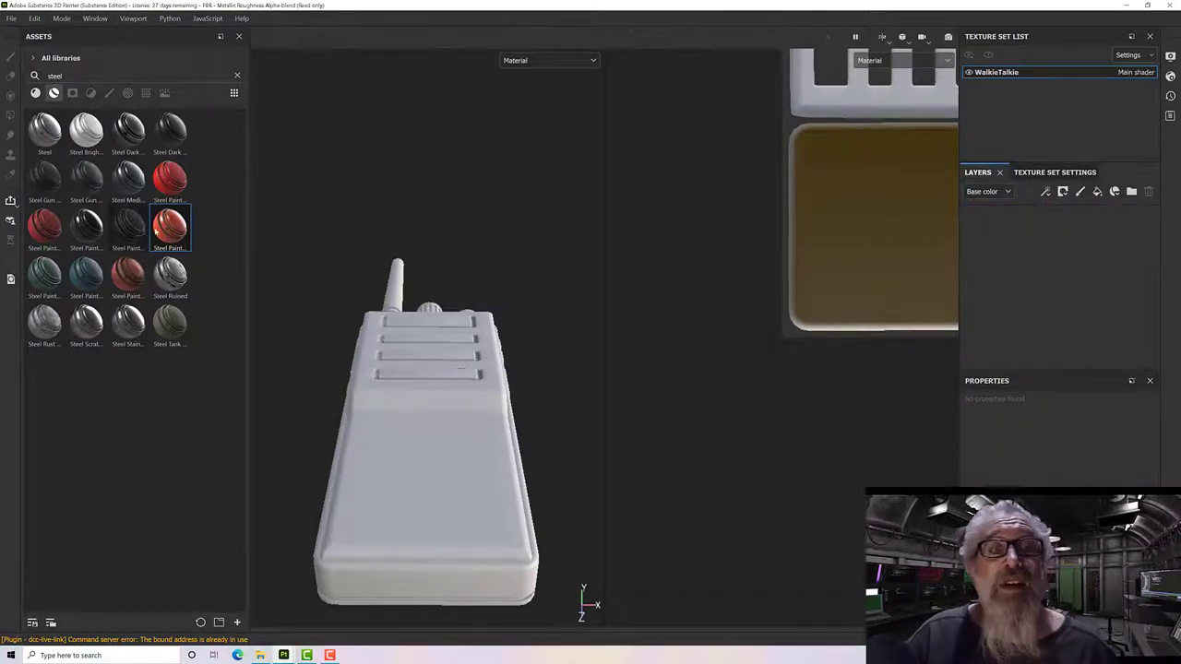
mouse_move(169, 226)
mouse_down()
mouse_move(838, 275)
mouse_move(1000, 271)
mouse_up()
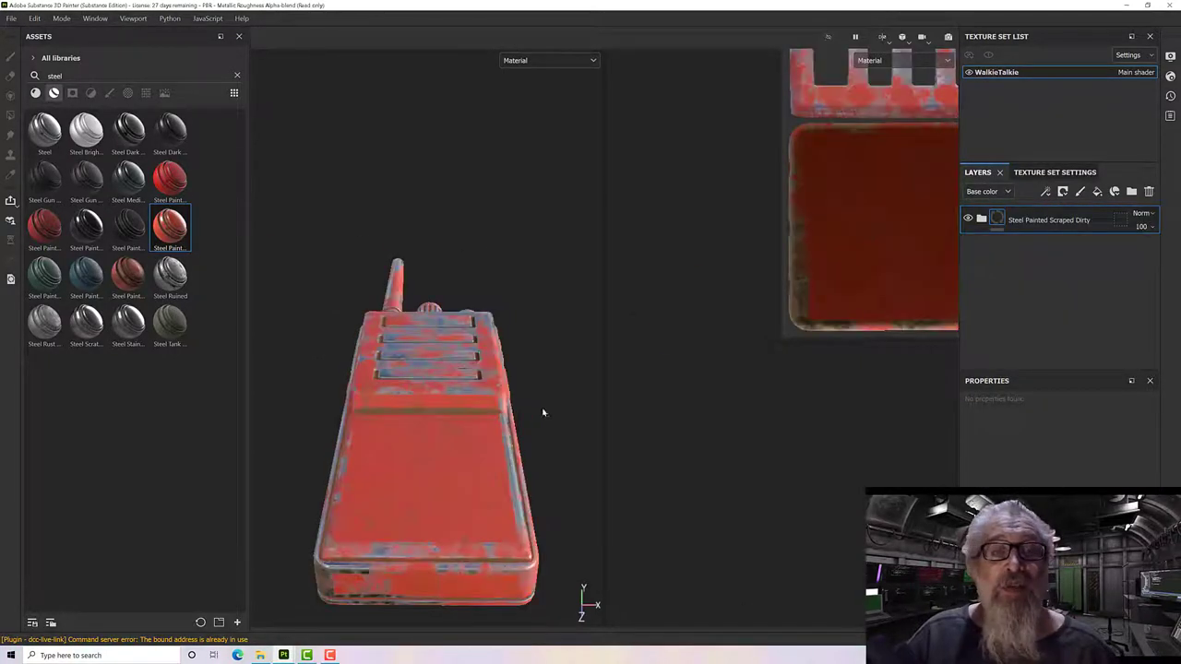
Step: Examine the painted steel wear on the walkie-talkie's front, slots and side, and check the texture across the full UV layout
alt+drag(435, 367, 367, 369)
scroll(368, 369, up, 3)
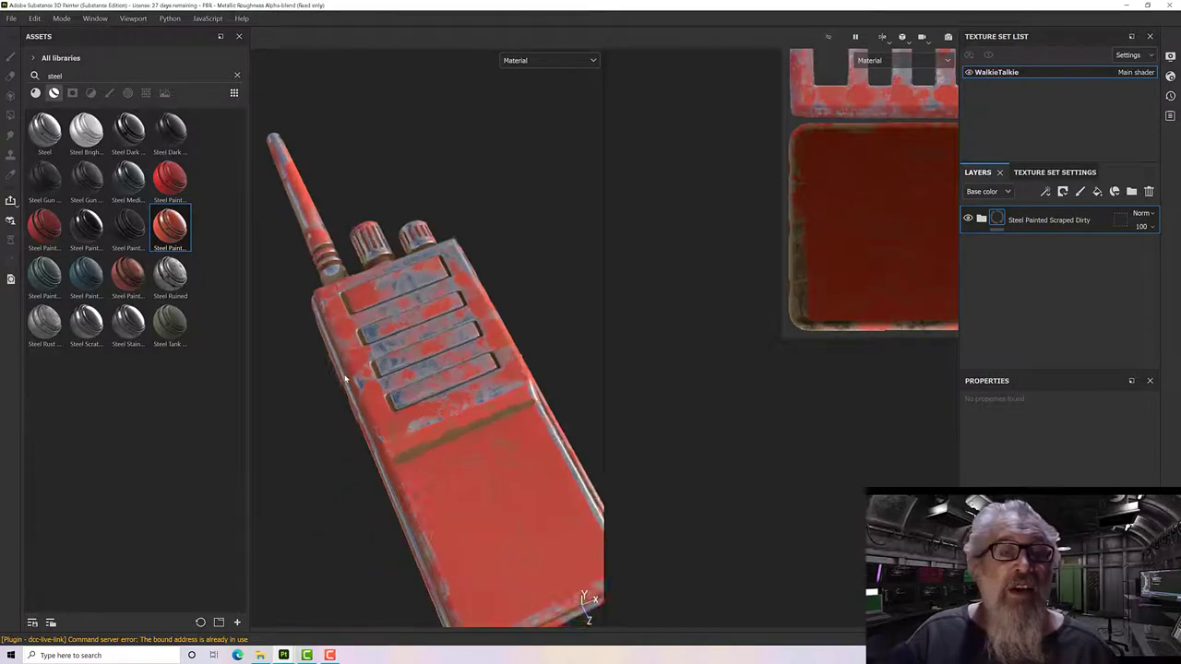
scroll(354, 347, up, 2)
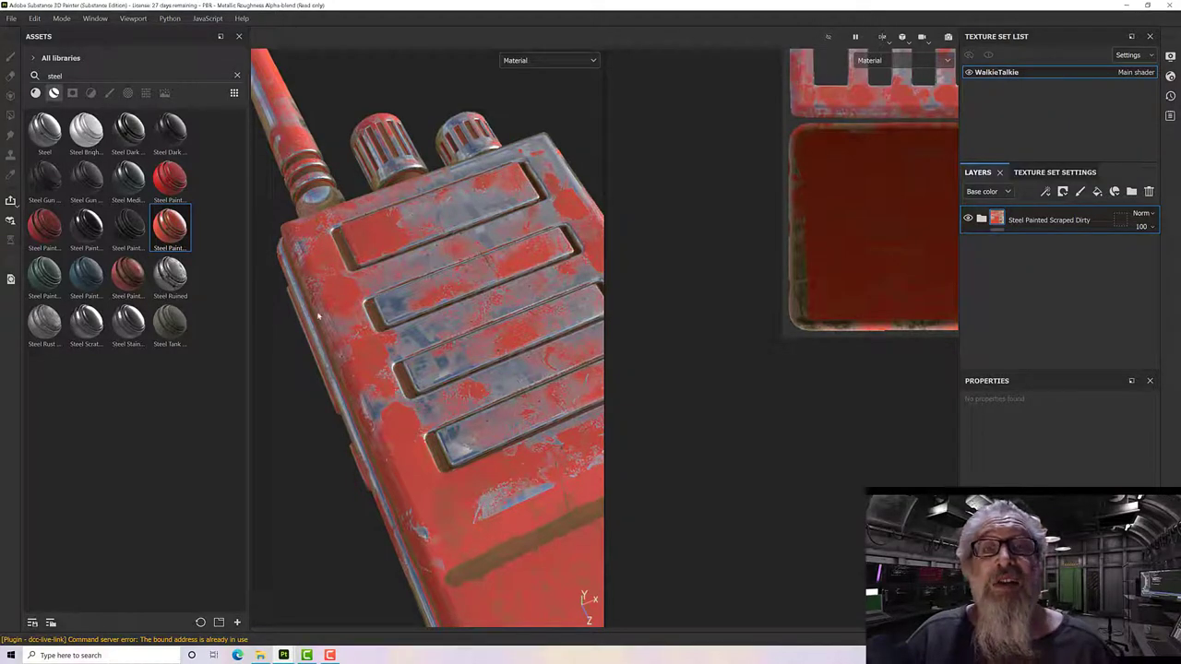
scroll(391, 317, down, 5)
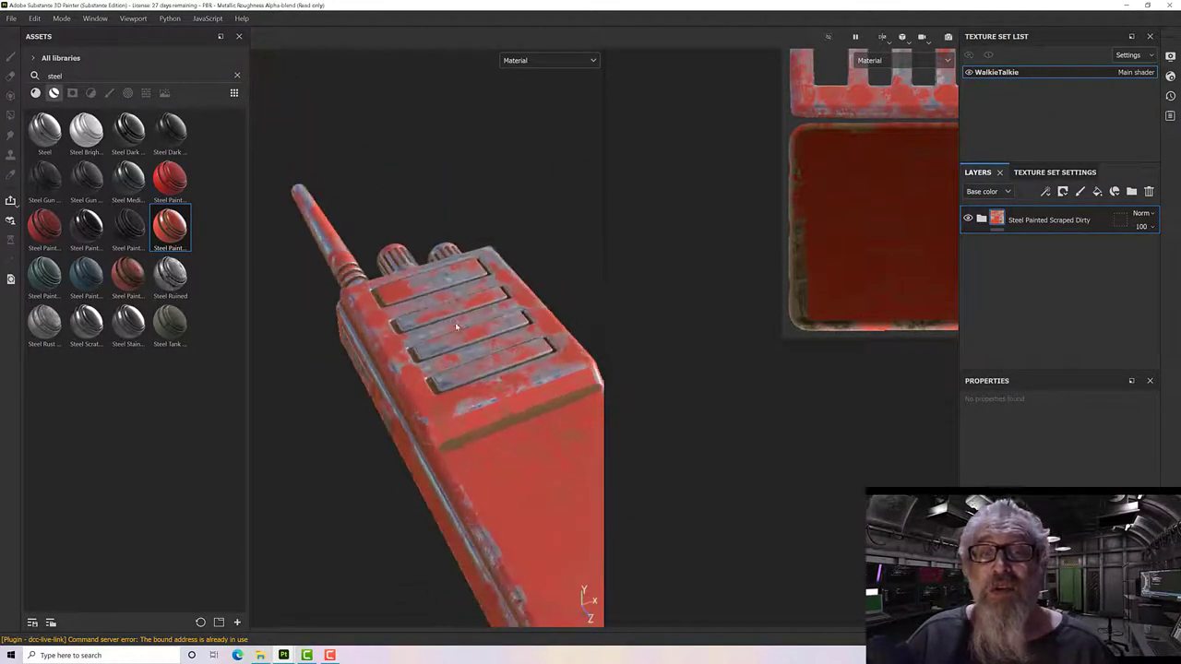
alt+drag(415, 247, 567, 395)
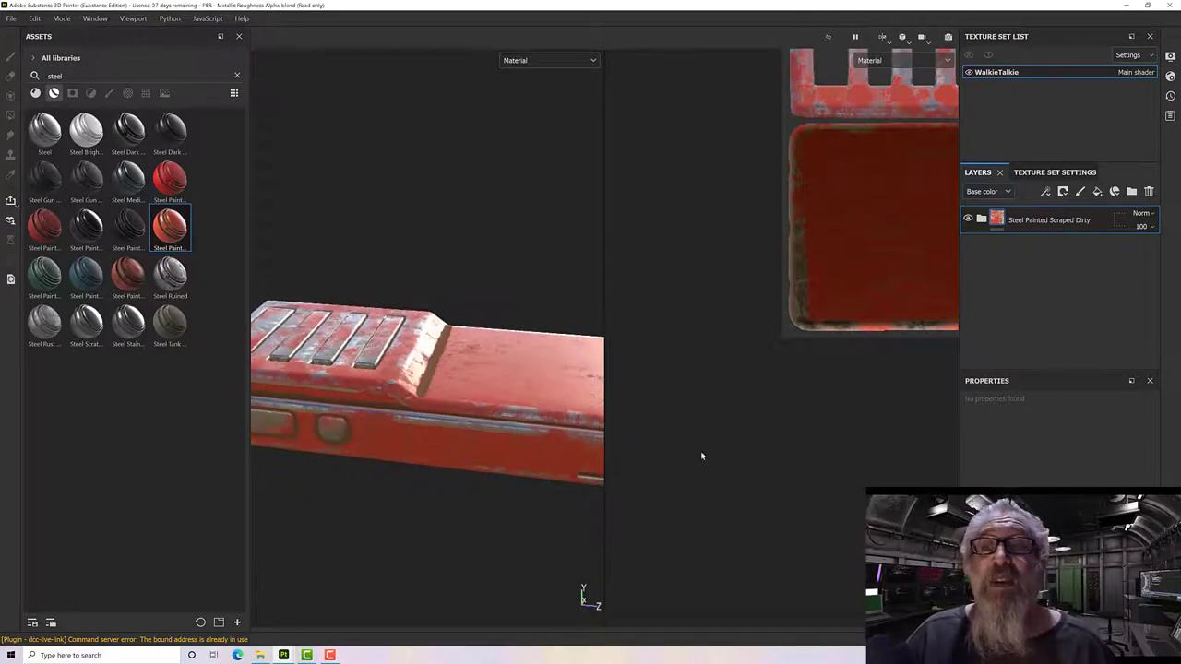
scroll(773, 398, down, 4)
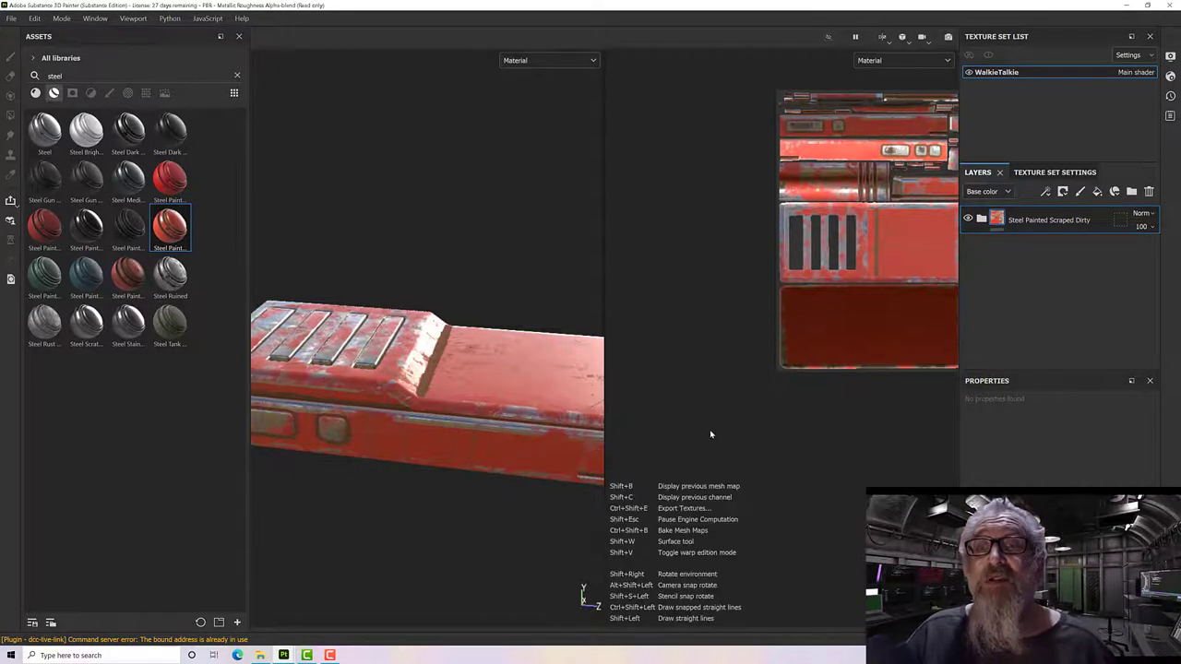
scroll(729, 397, down, 1)
scroll(729, 397, up, 1)
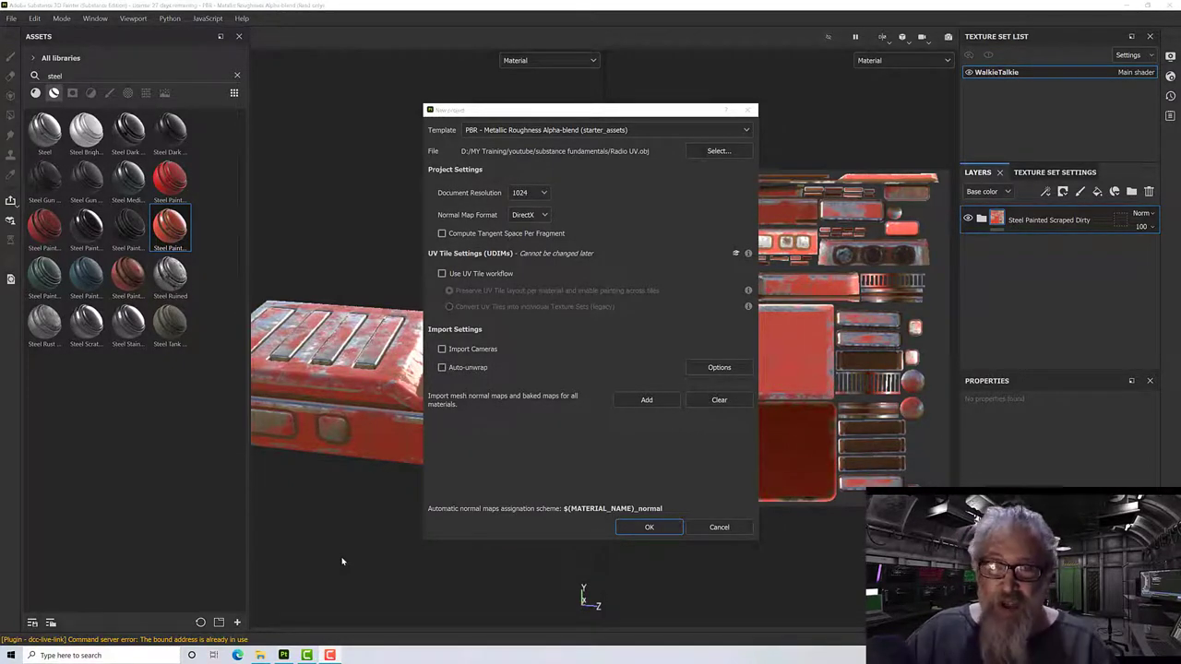
Step: Set up the new project with the Radio UV.obj mesh at 2048 resolution and create it, discarding the existing project's changes
click(718, 151)
double_click(519, 195)
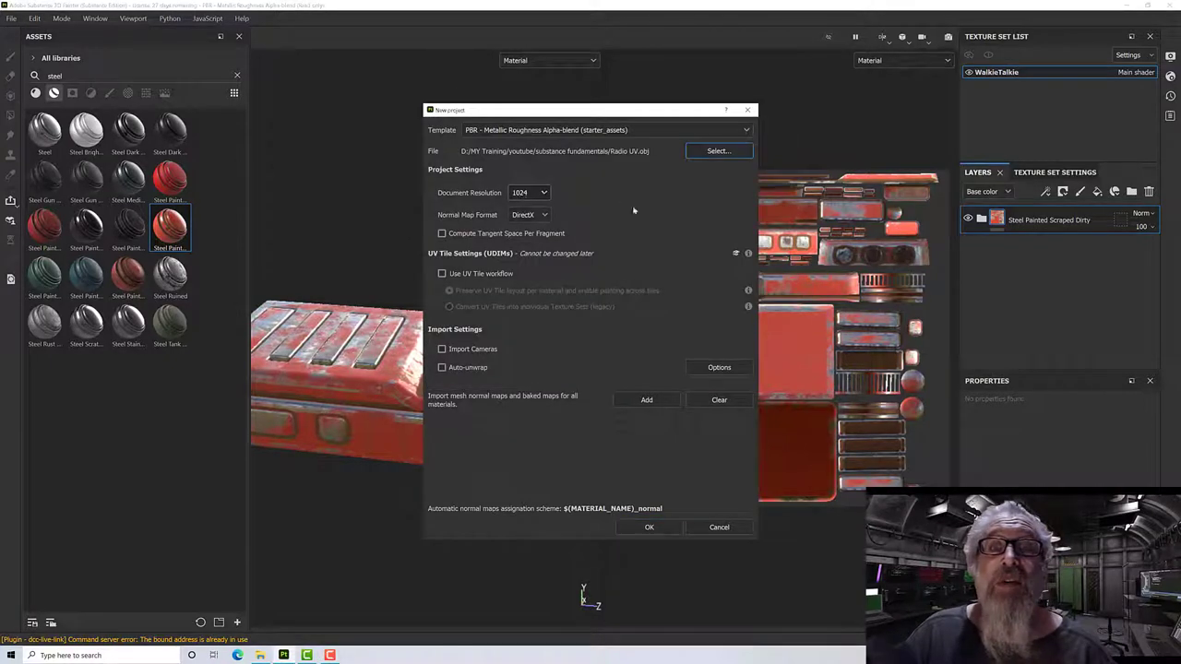
click(522, 193)
click(521, 258)
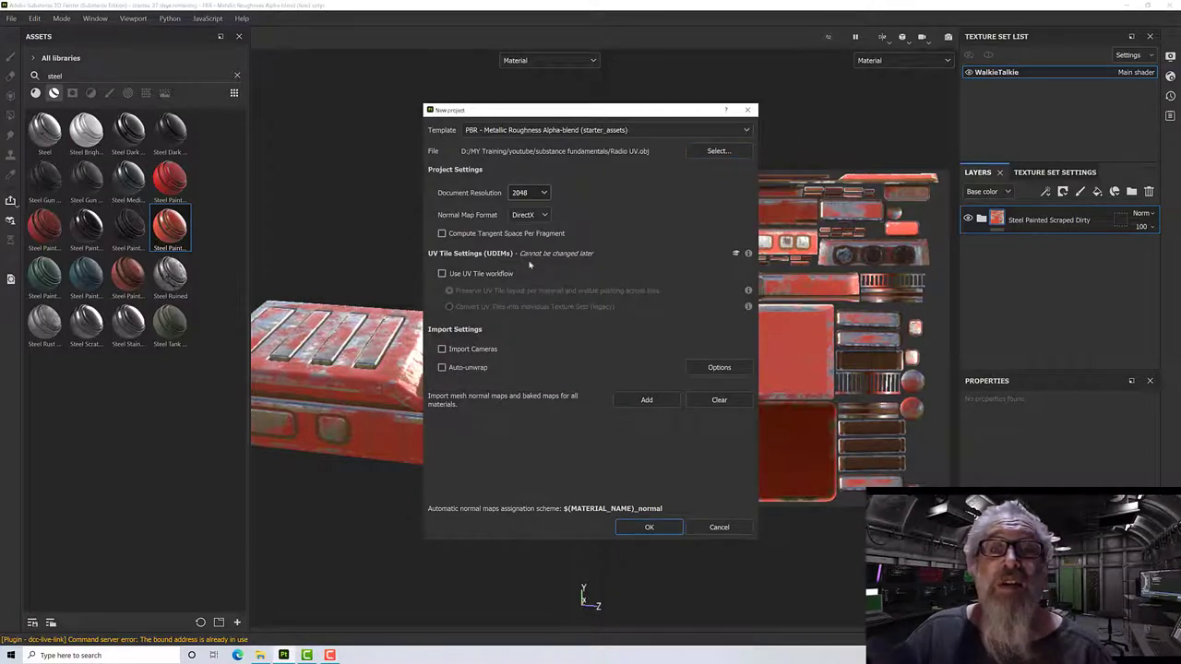
click(638, 534)
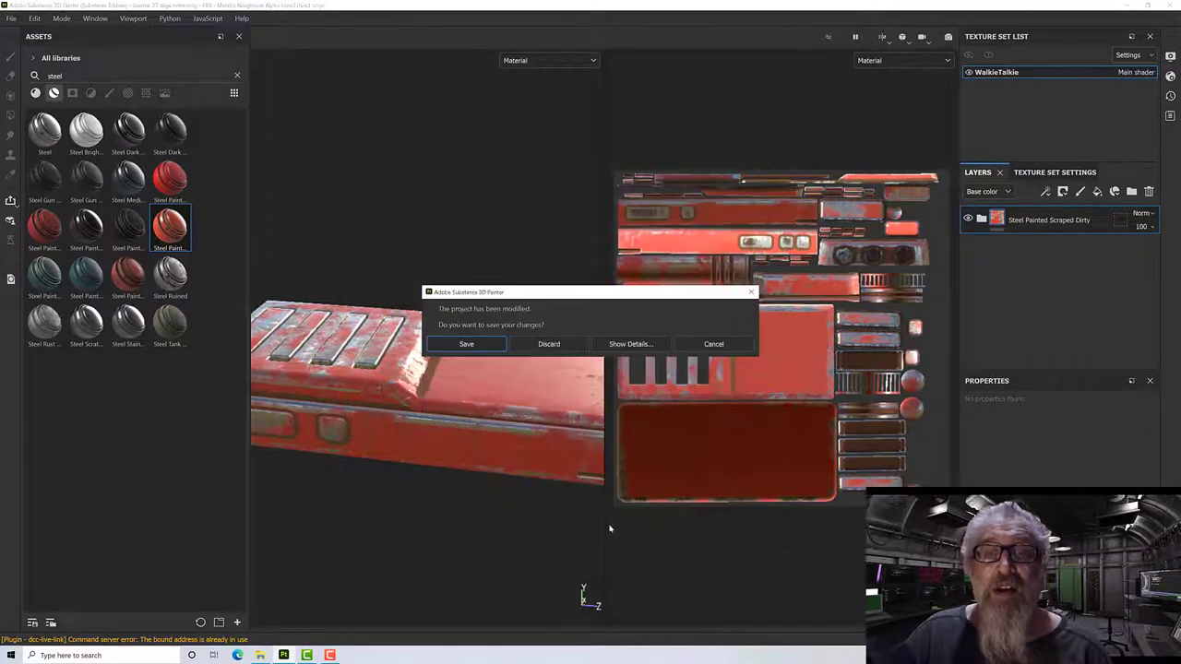
click(550, 345)
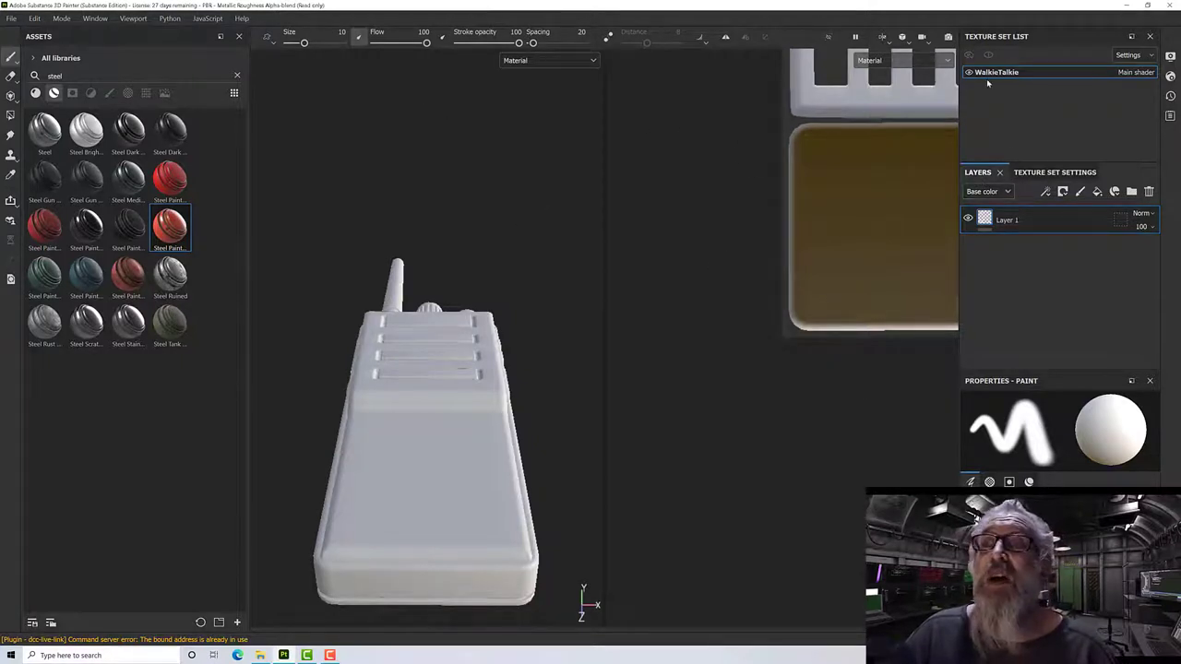
Step: Begin configuring the mesh map bake for the new project with an output size of 2048 and the ID map excluded
click(1040, 174)
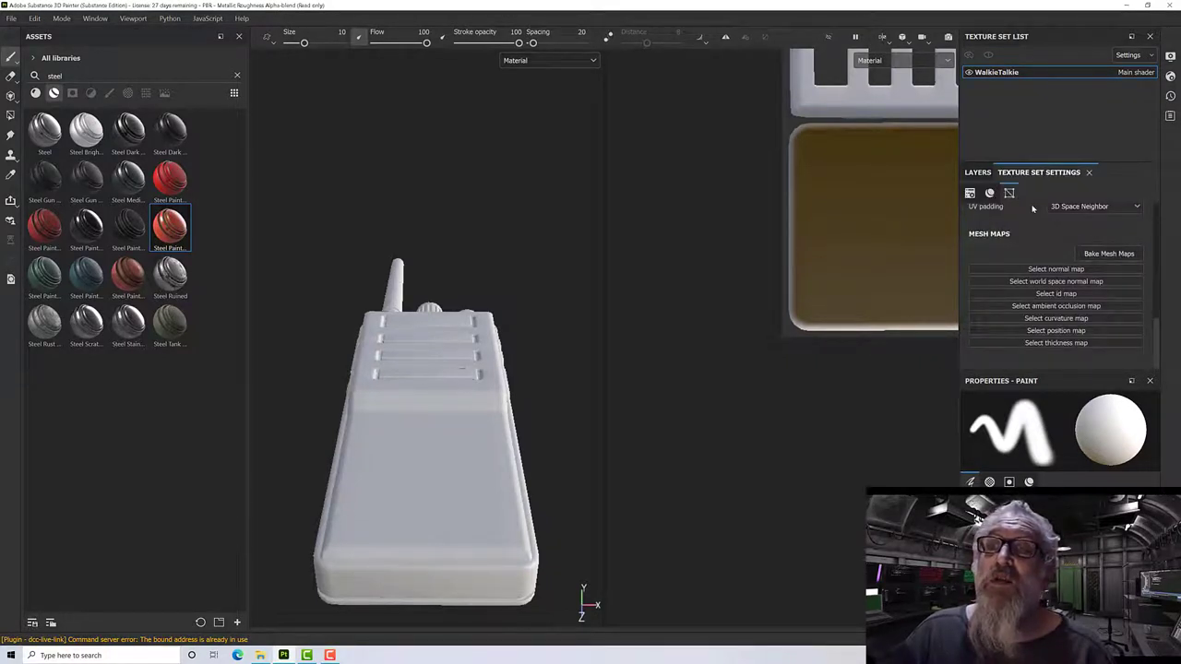
click(1112, 256)
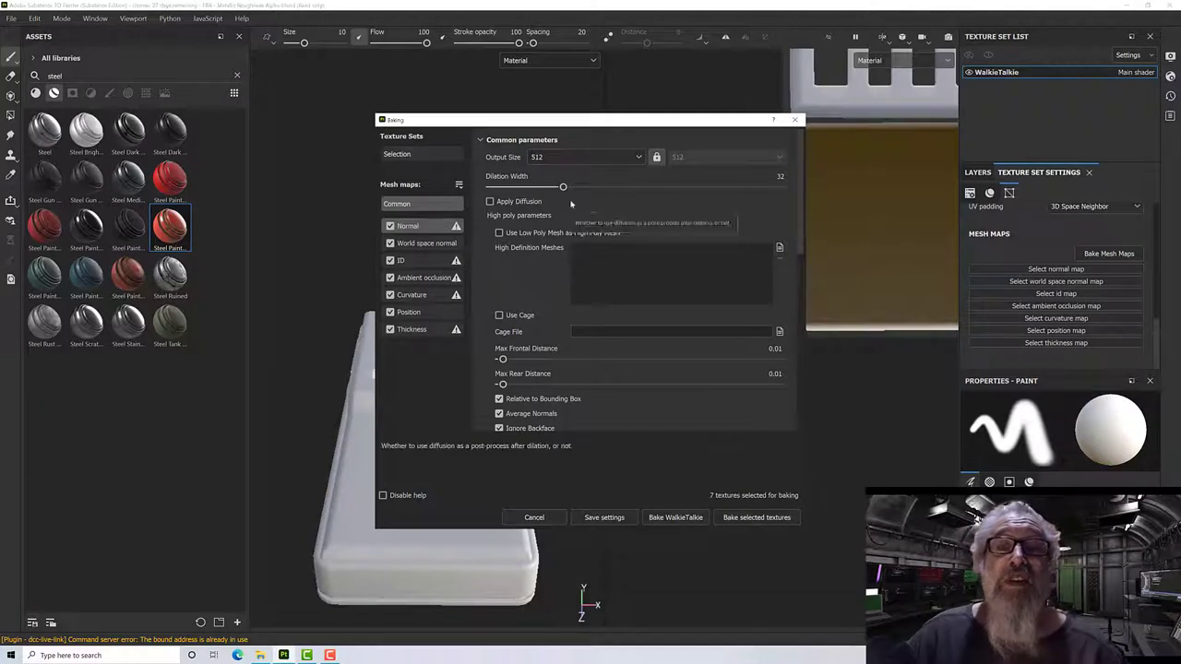
click(577, 157)
click(563, 248)
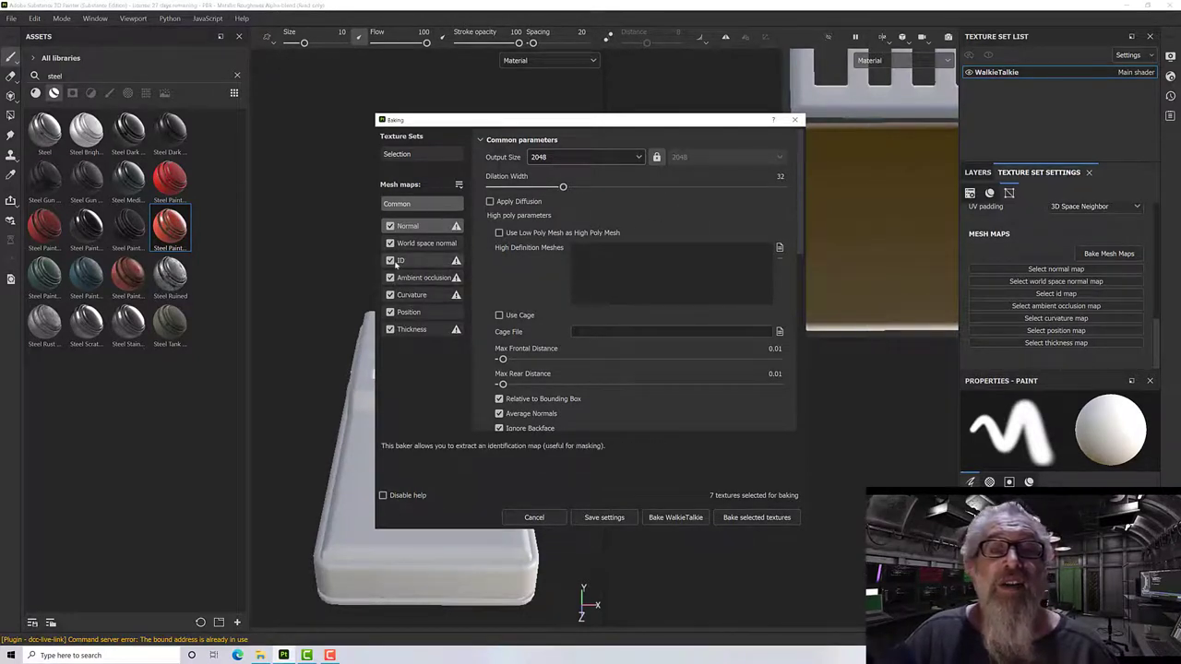
click(390, 260)
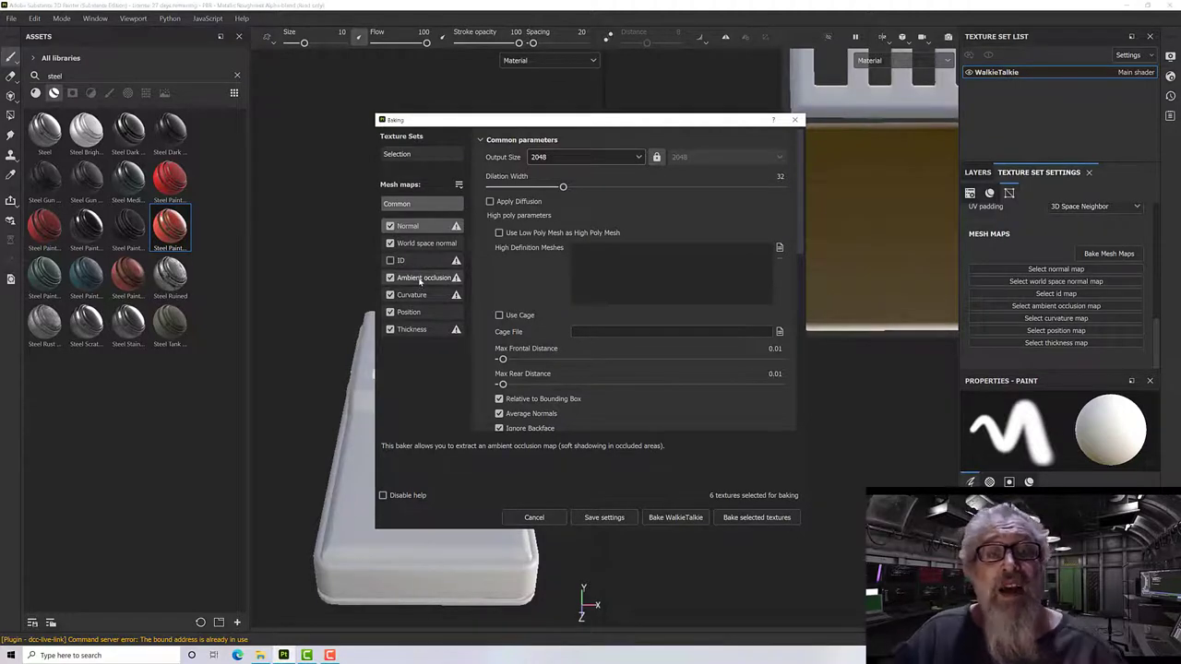
Step: Review the ambient occlusion, curvature, position and thickness baker parameters, and bake the selected mesh maps
click(420, 278)
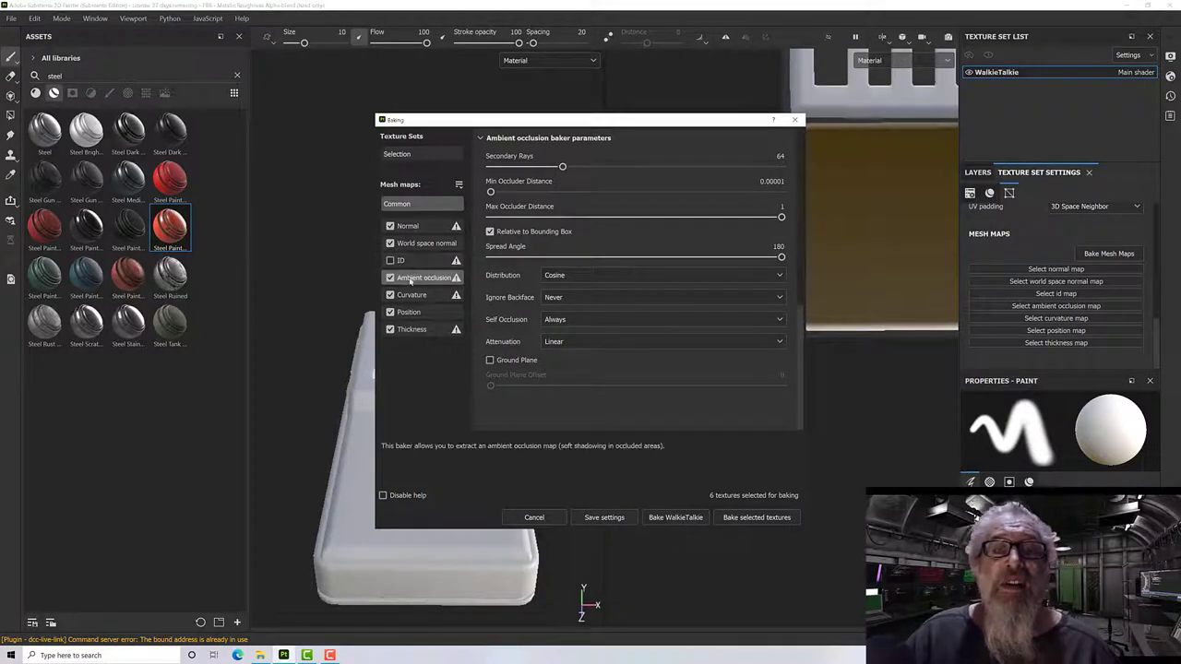
click(417, 295)
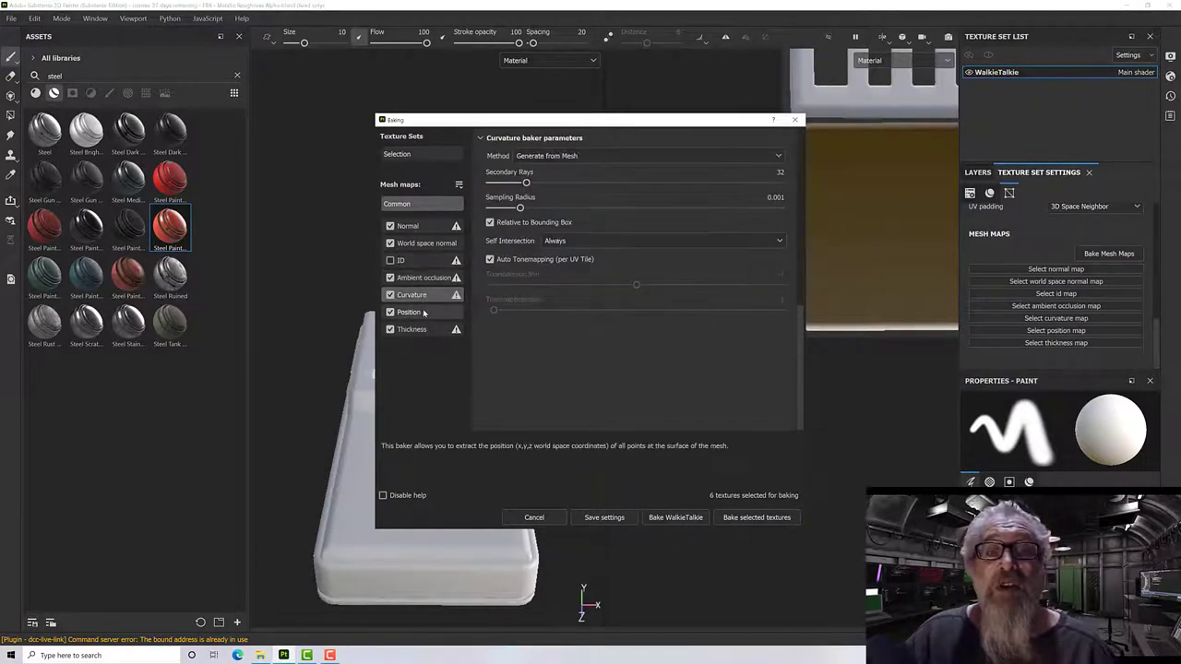
click(415, 312)
click(417, 330)
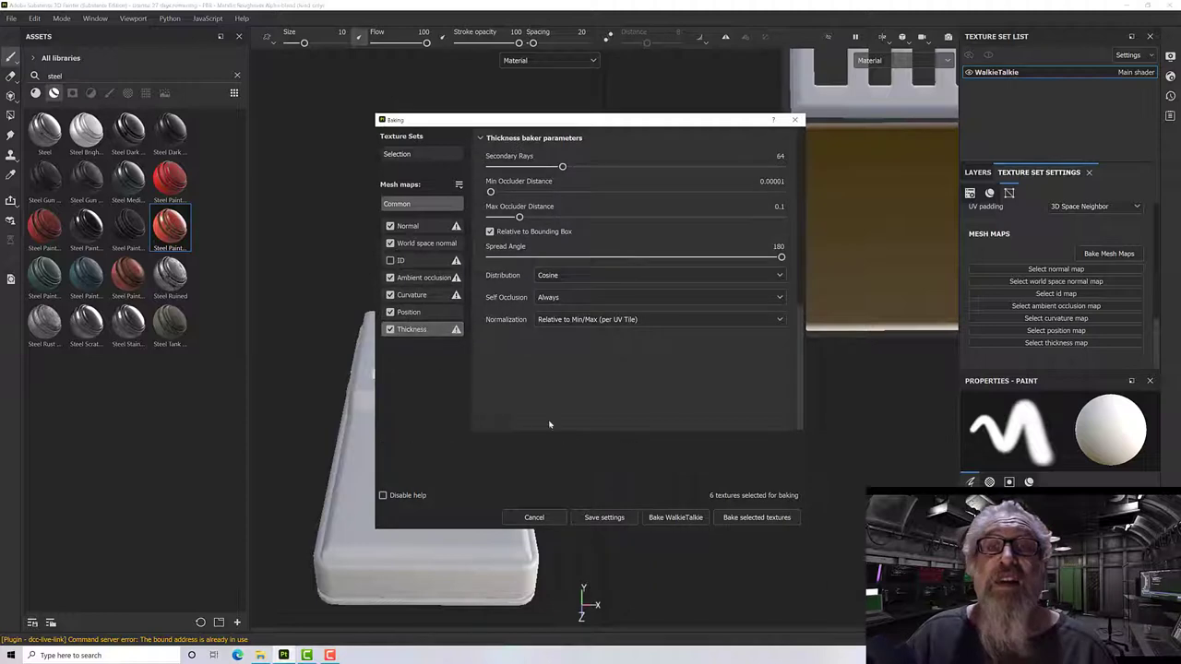
click(752, 520)
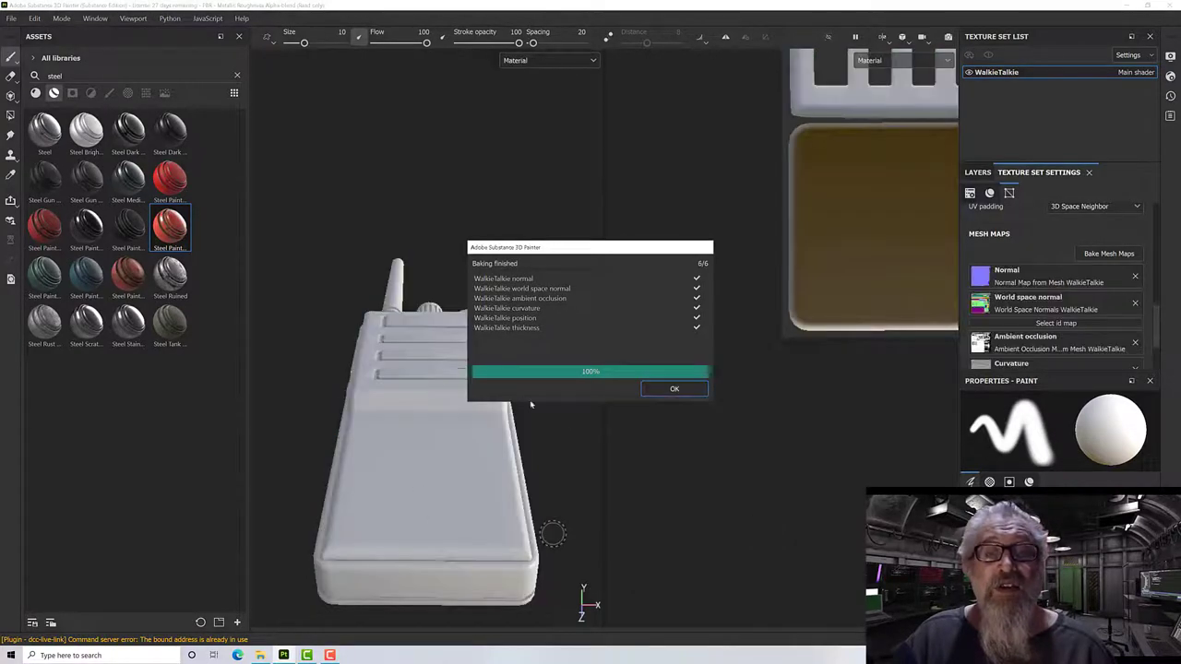
click(675, 390)
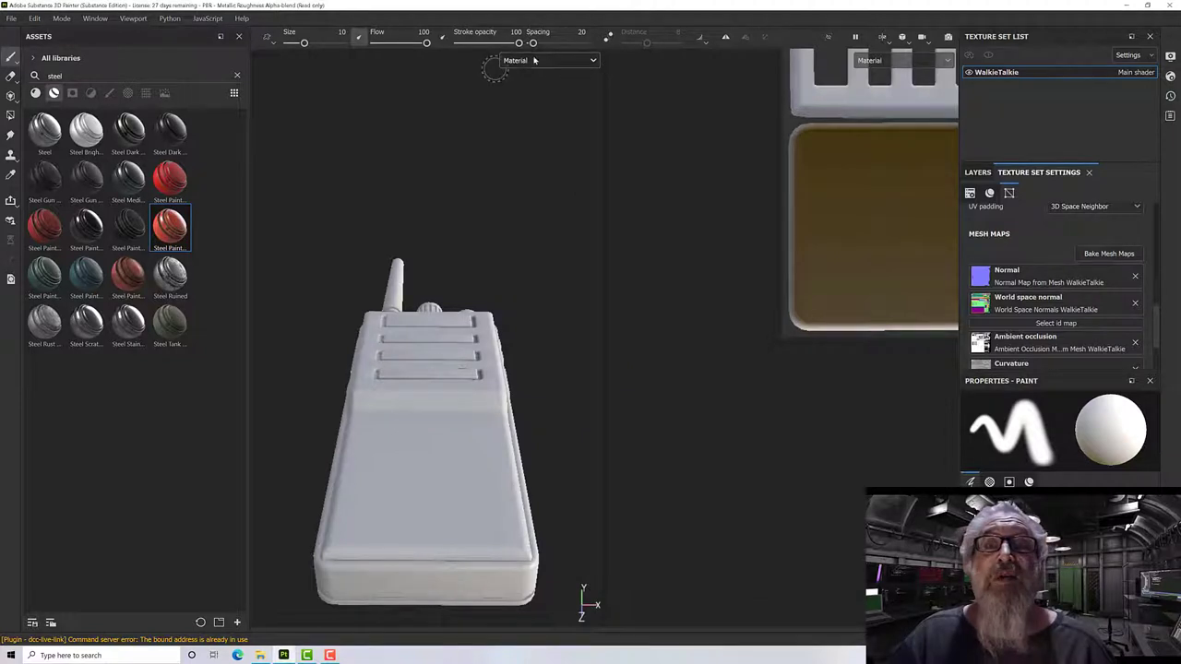
Step: Switch the viewport to 3D only and orbit the walkie-talkie to show its front at an angle
click(882, 37)
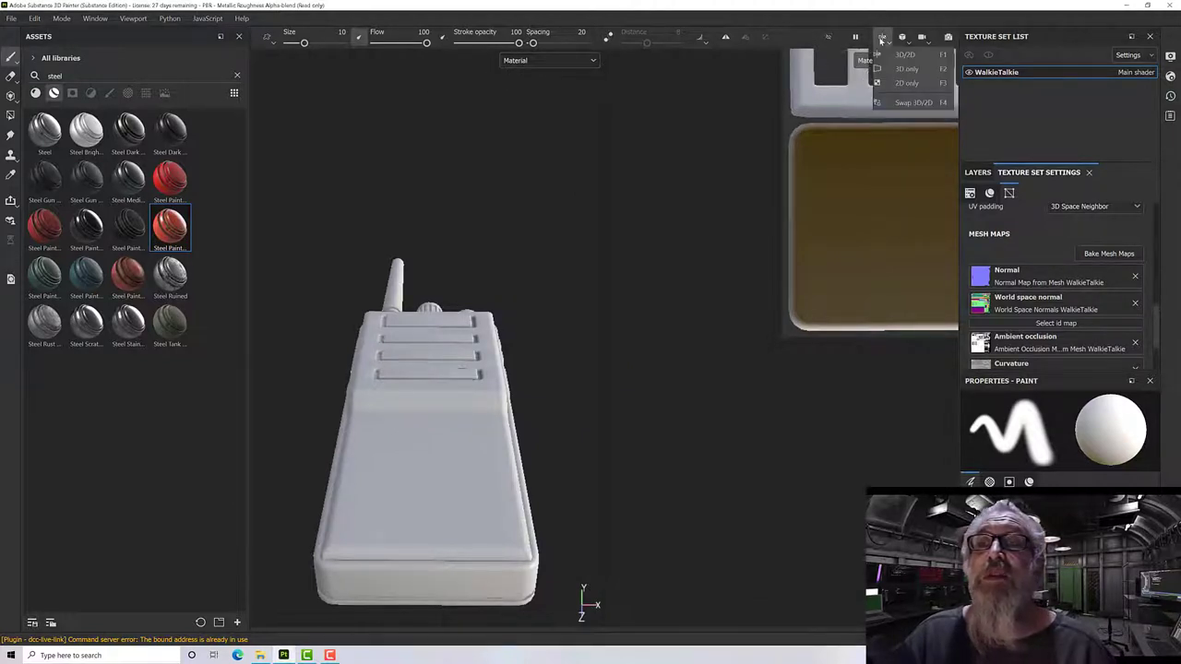
click(902, 68)
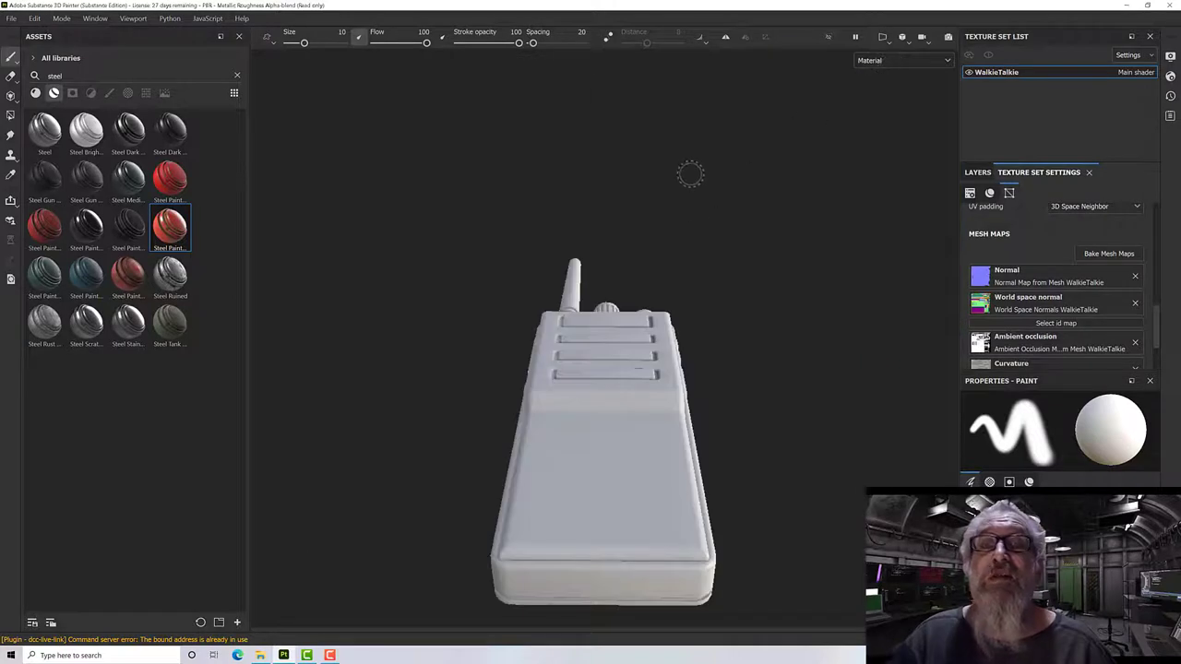
mouse_move(686, 268)
alt+mouse_down()
mouse_move(725, 308)
mouse_move(752, 282)
mouse_move(723, 235)
mouse_move(735, 256)
mouse_move(736, 230)
alt+mouse_up()
Step: Display the baked Normal and World space normal mesh maps on the walkie-talkie and inspect them
click(906, 62)
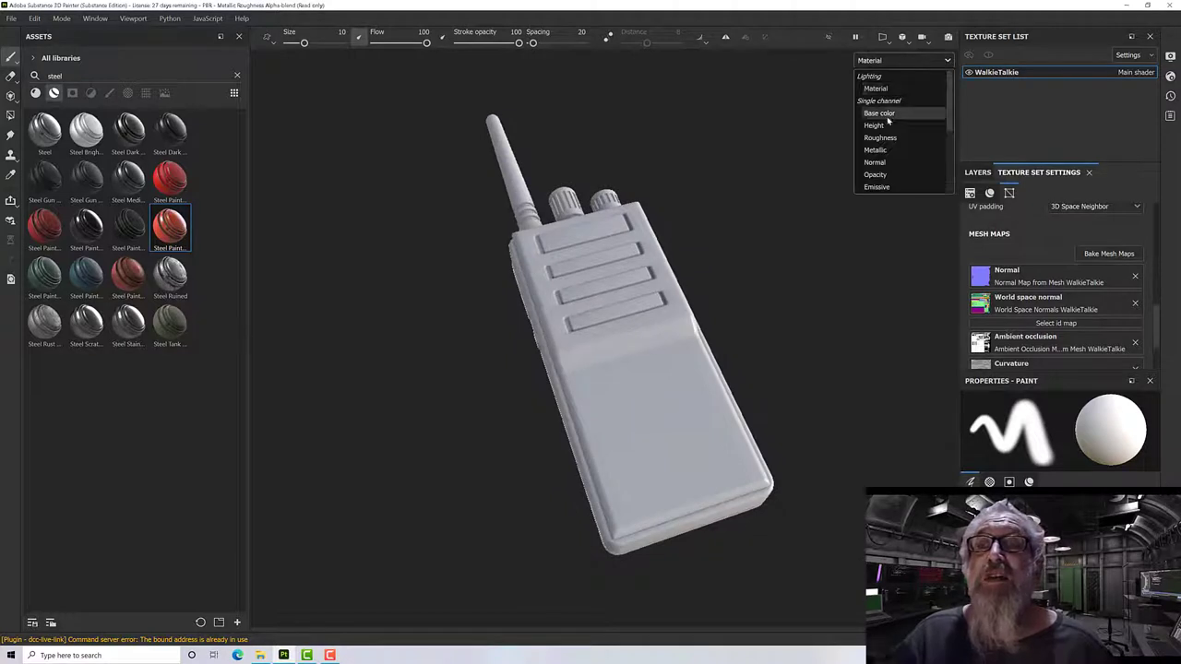
scroll(886, 120, down, 4)
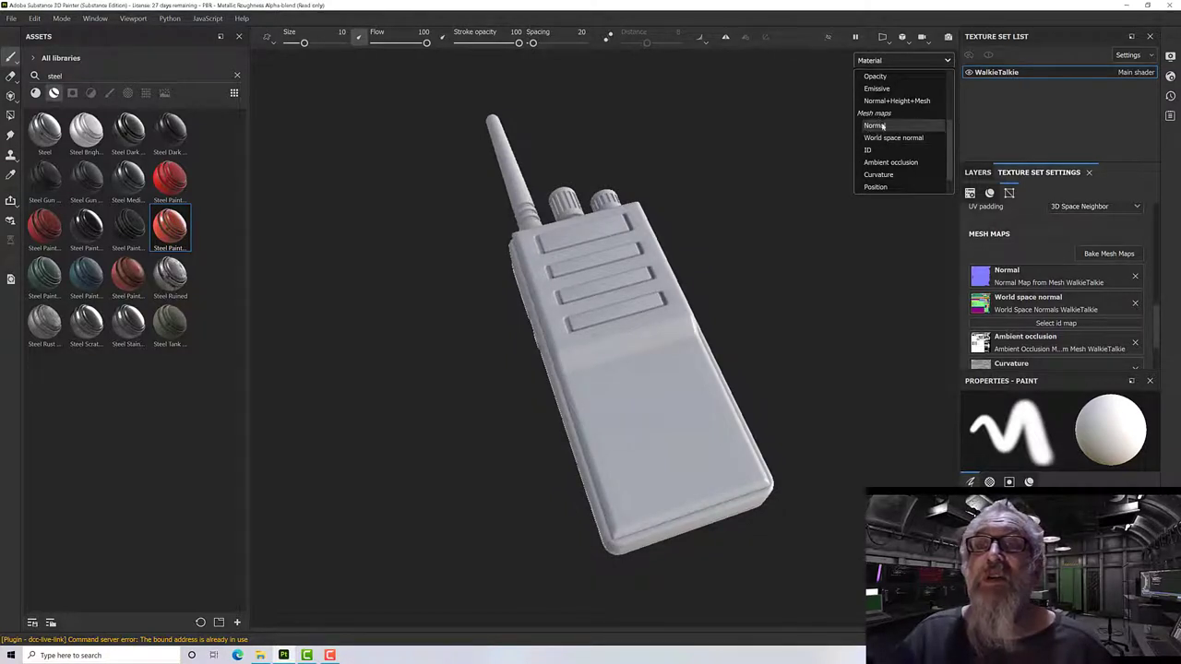
scroll(886, 171, down, 1)
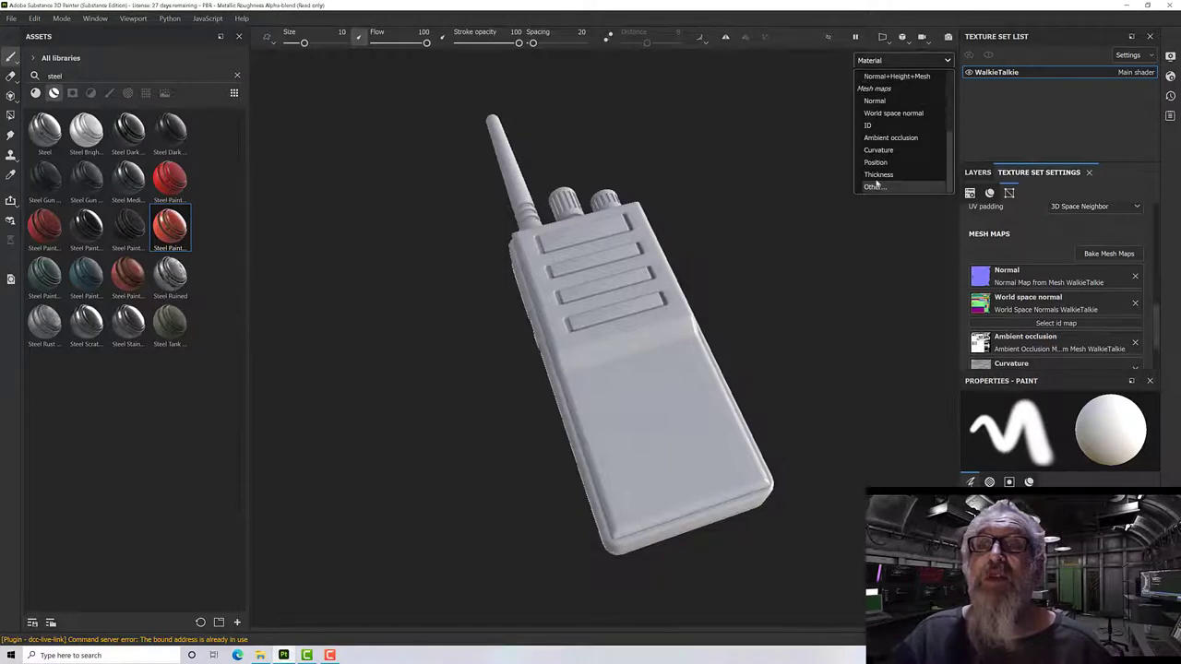
click(875, 102)
click(886, 60)
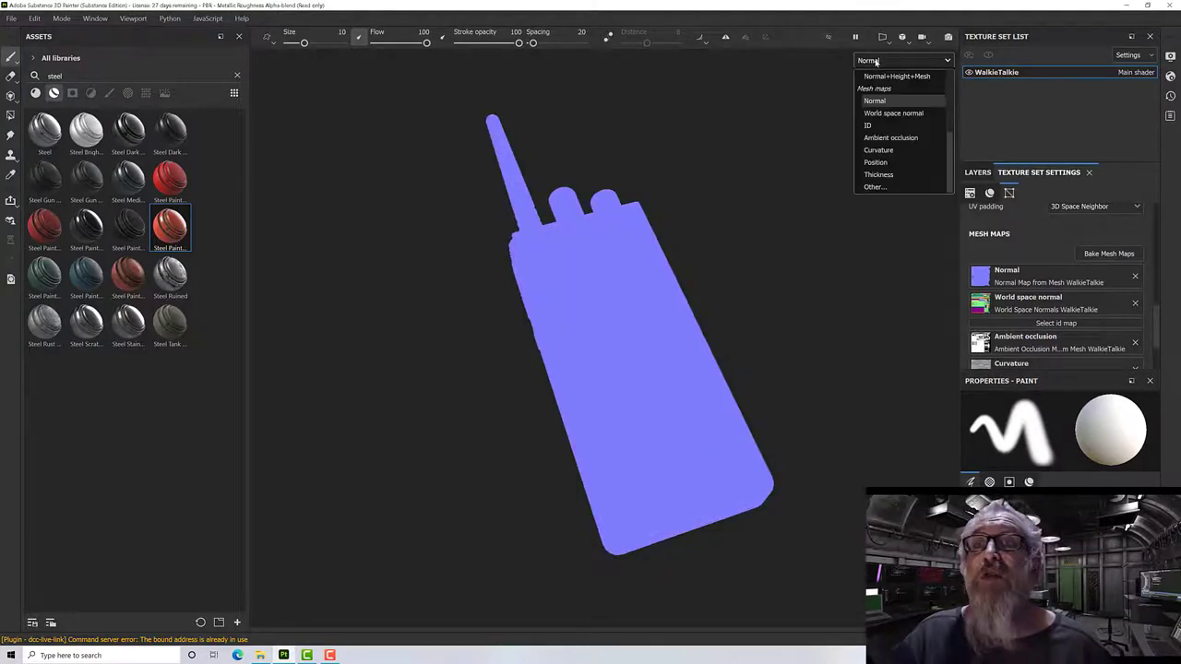
click(883, 113)
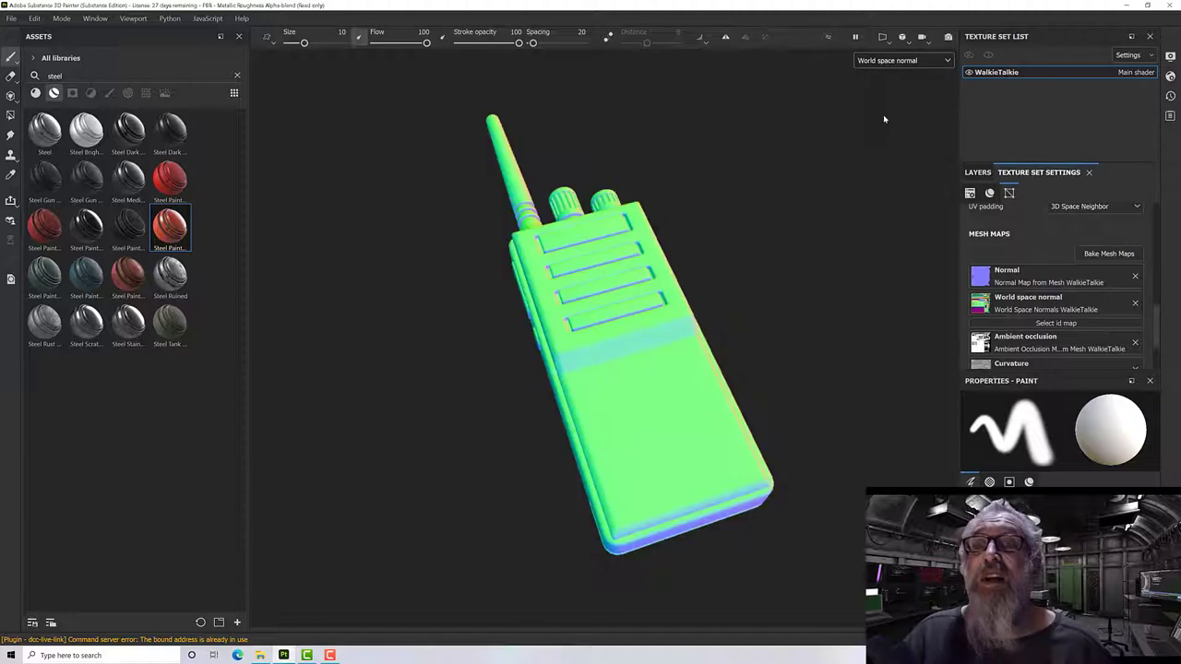
alt+drag(704, 330, 701, 303)
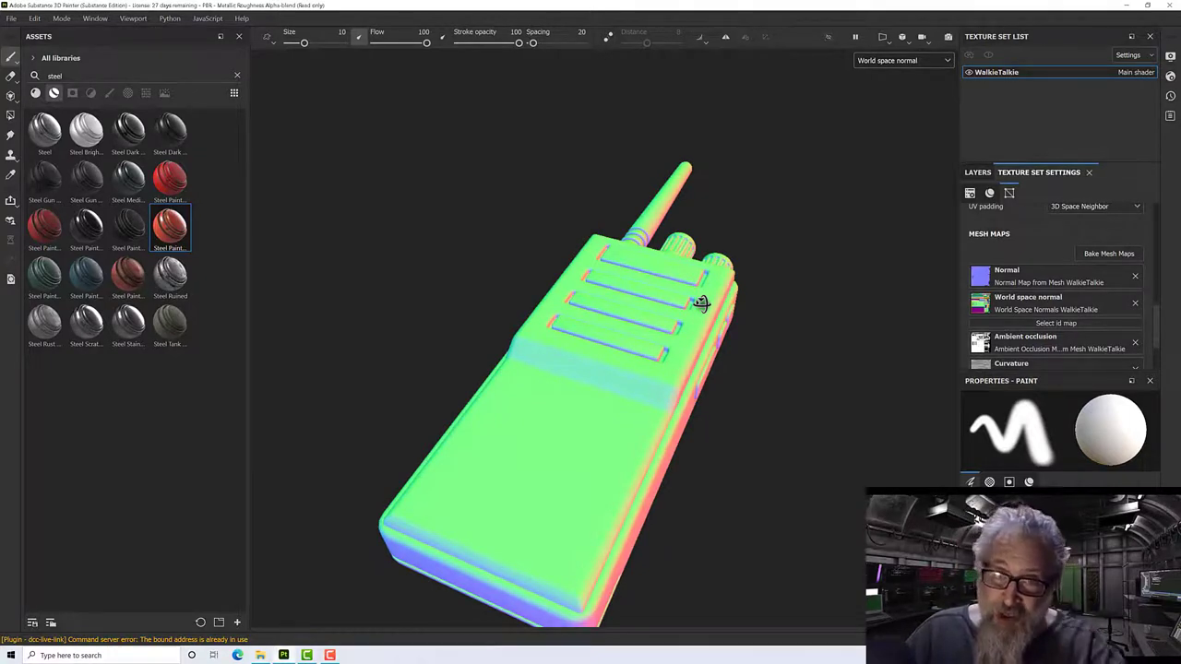
Step: Display the ID and Ambient occlusion mesh maps, and inspect the occlusion shading along the walkie-talkie's side and base groove
click(882, 61)
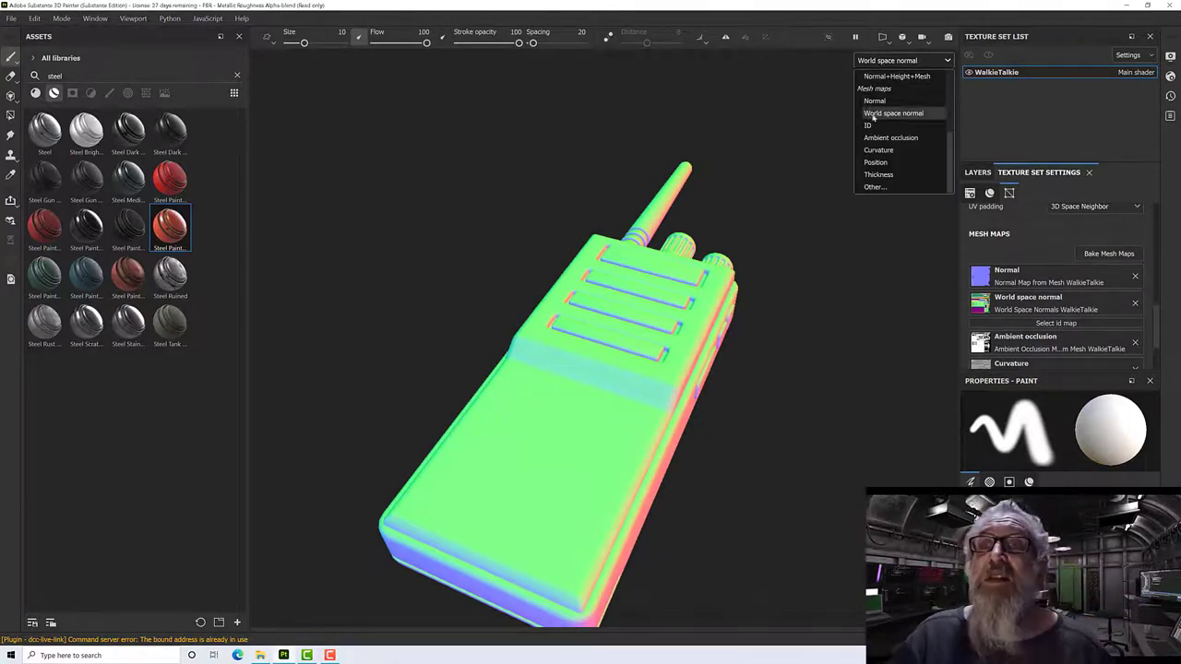
click(873, 126)
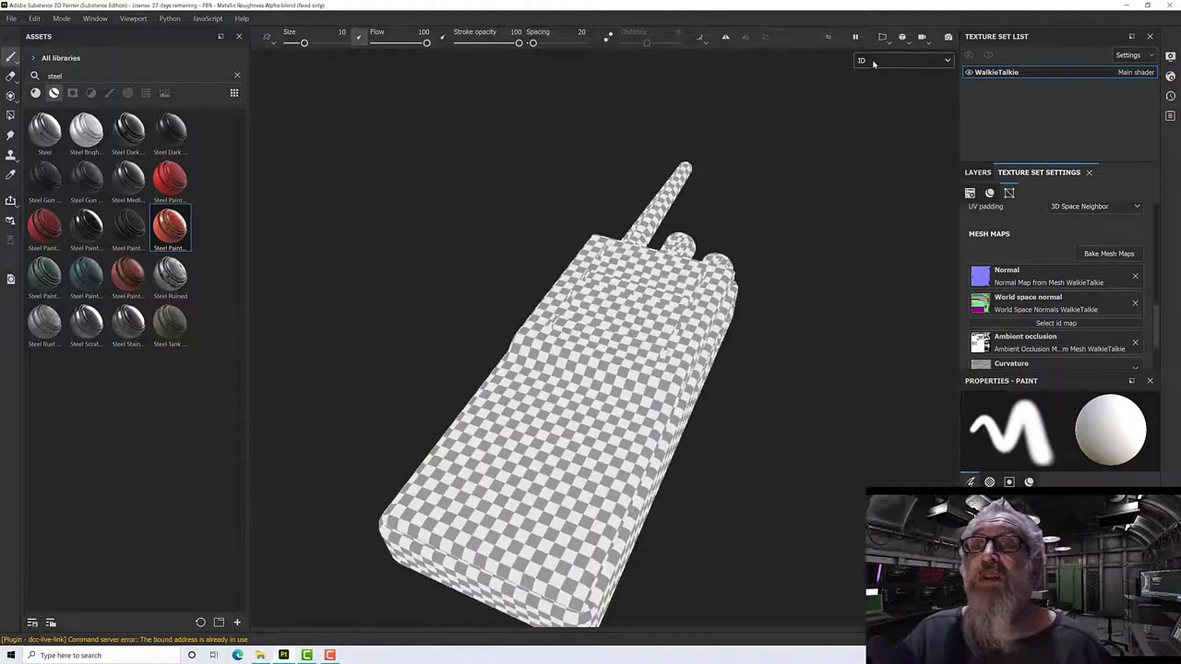
click(884, 61)
click(886, 139)
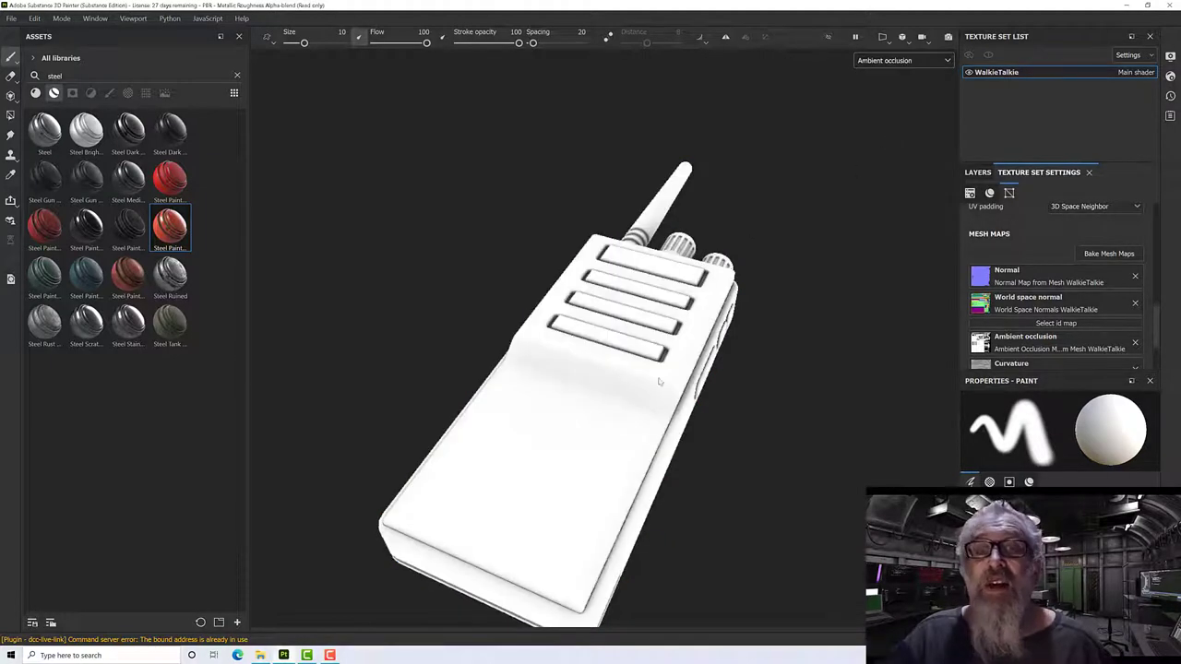
alt+drag(660, 382, 600, 267)
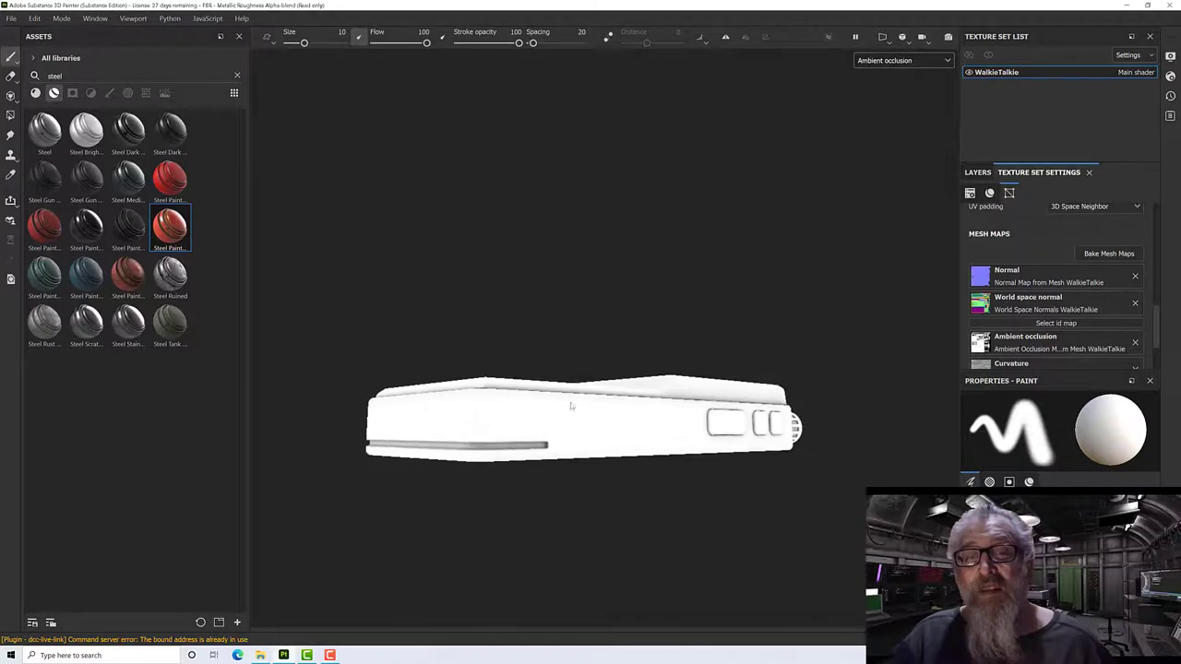
scroll(552, 451, up, 5)
alt+drag(553, 451, 557, 483)
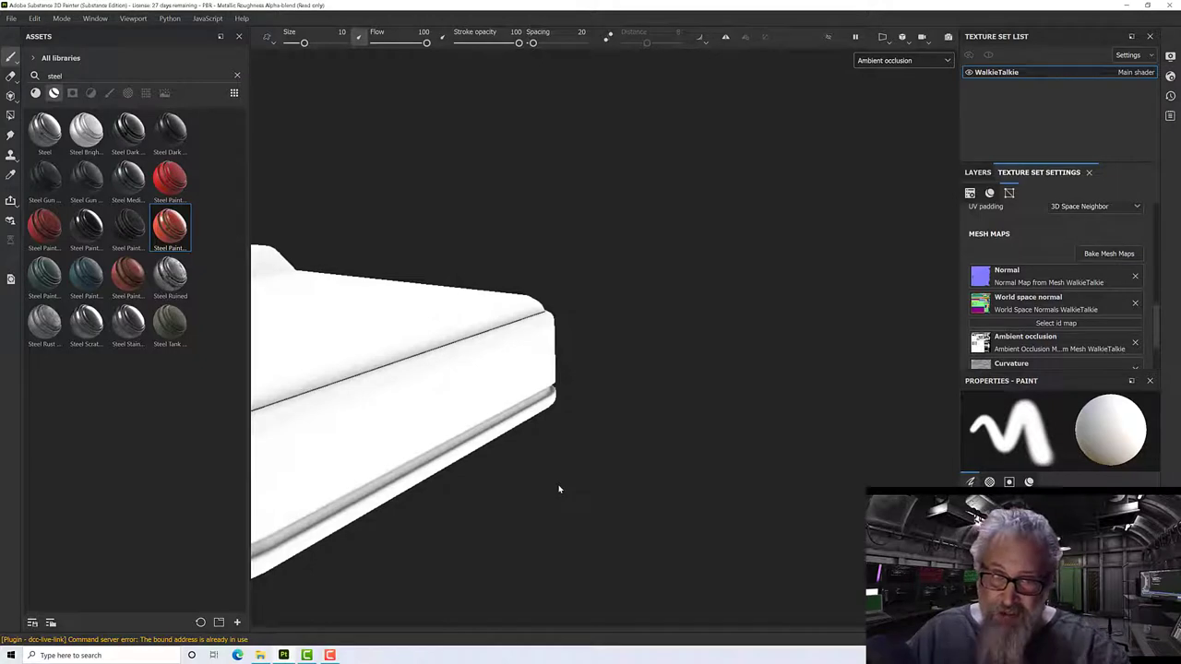
alt+drag(559, 404, 544, 458)
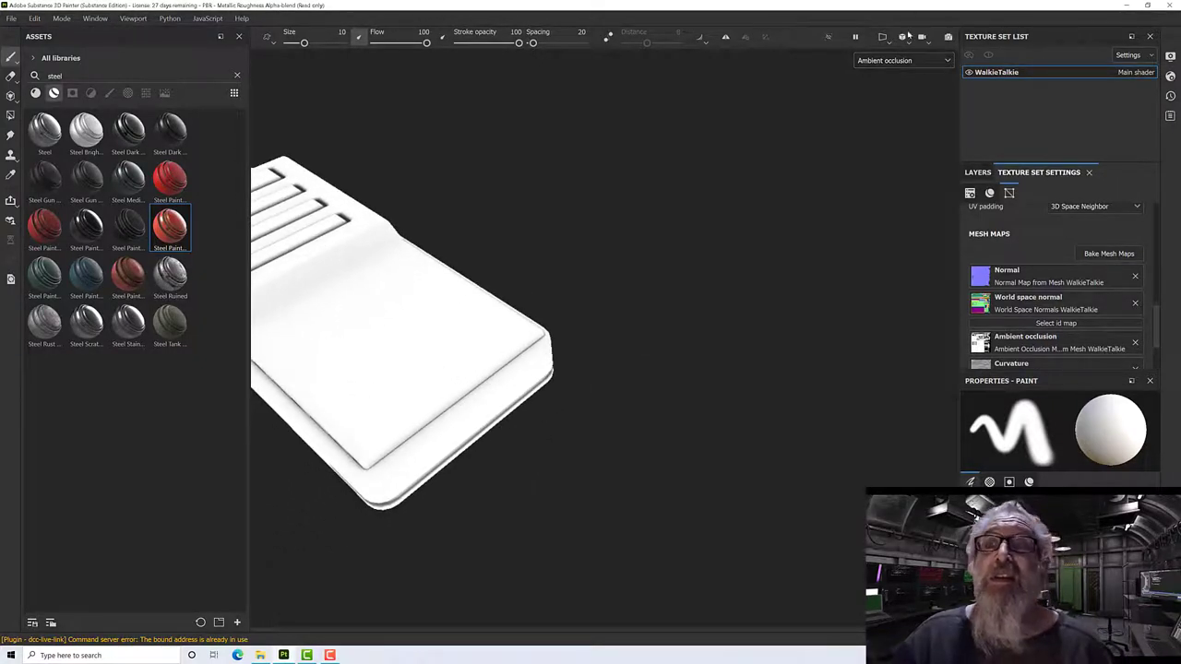
Step: Display the Curvature mesh map and examine the edges of the body, slots, knobs and antenna rings up close
click(900, 60)
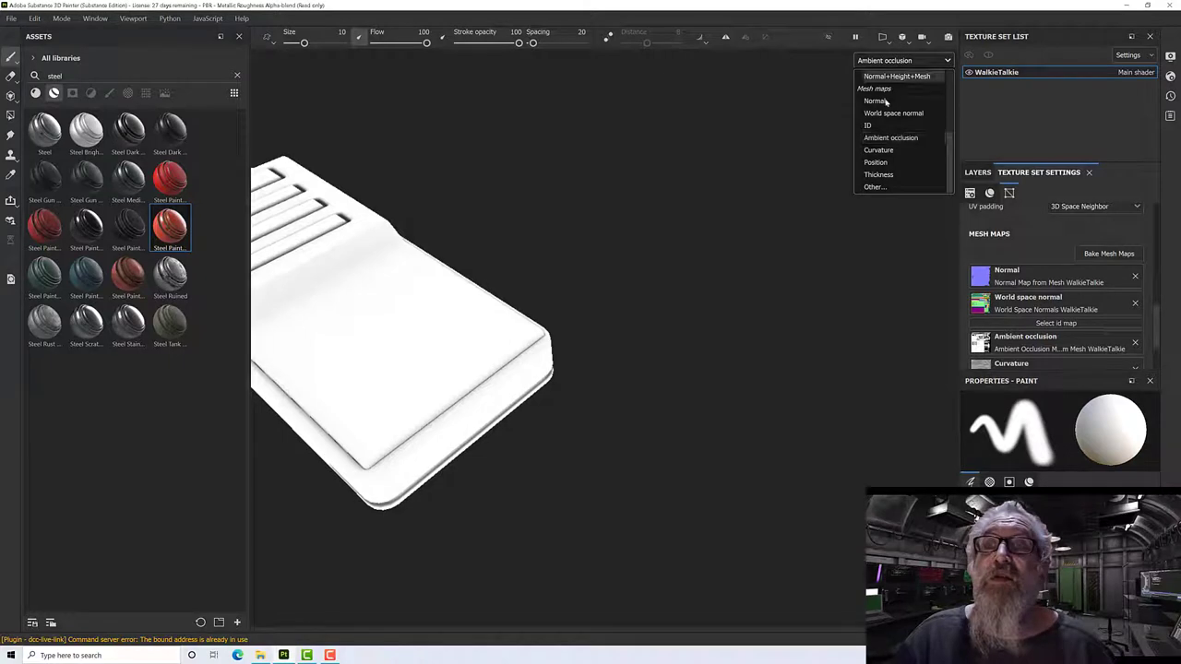
click(880, 150)
alt+drag(628, 361, 721, 377)
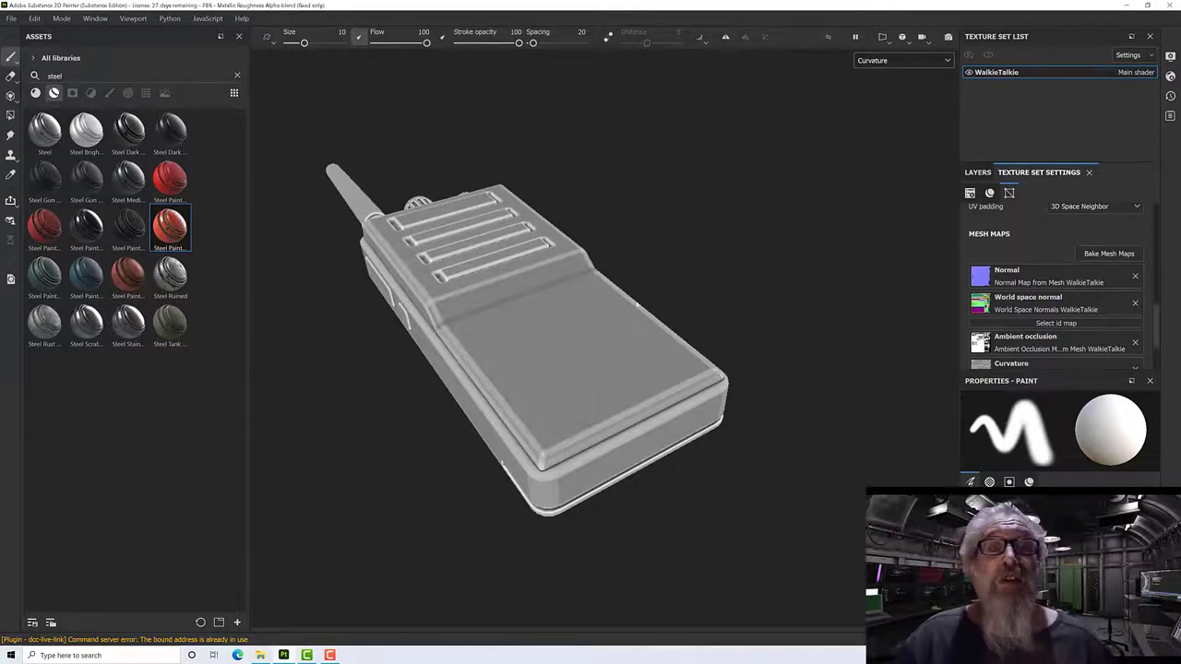
alt+drag(721, 375, 778, 425)
scroll(706, 483, up, 3)
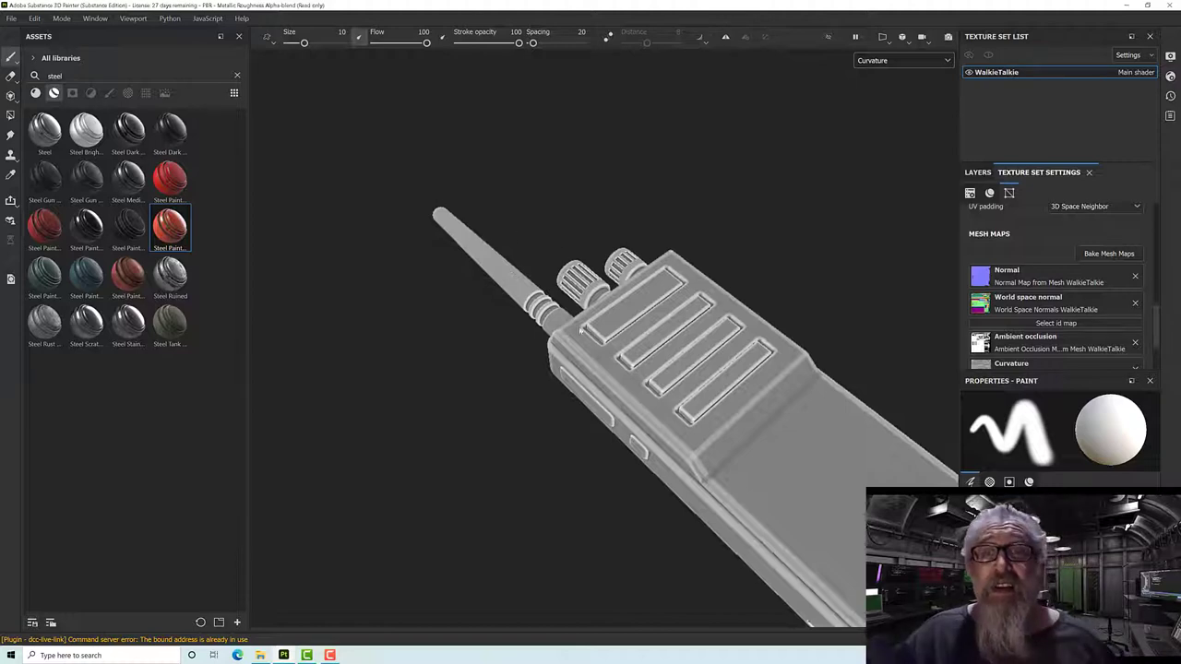
scroll(611, 342, up, 2)
scroll(613, 347, up, 3)
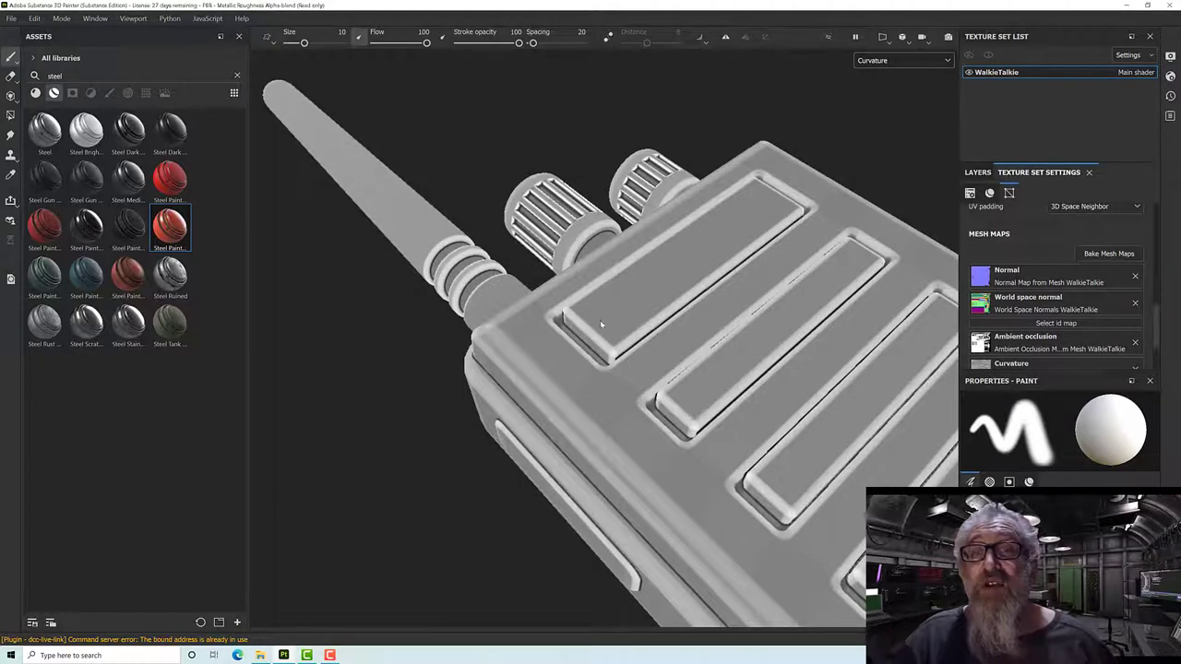
scroll(454, 287, up, 5)
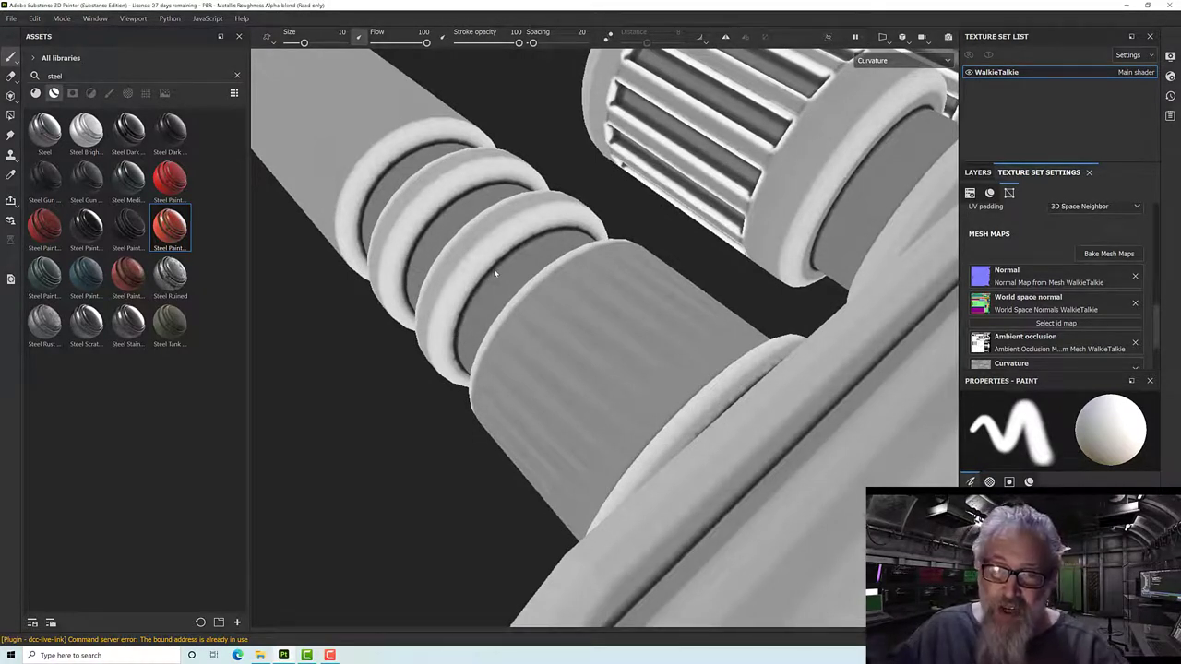
scroll(494, 268, down, 6)
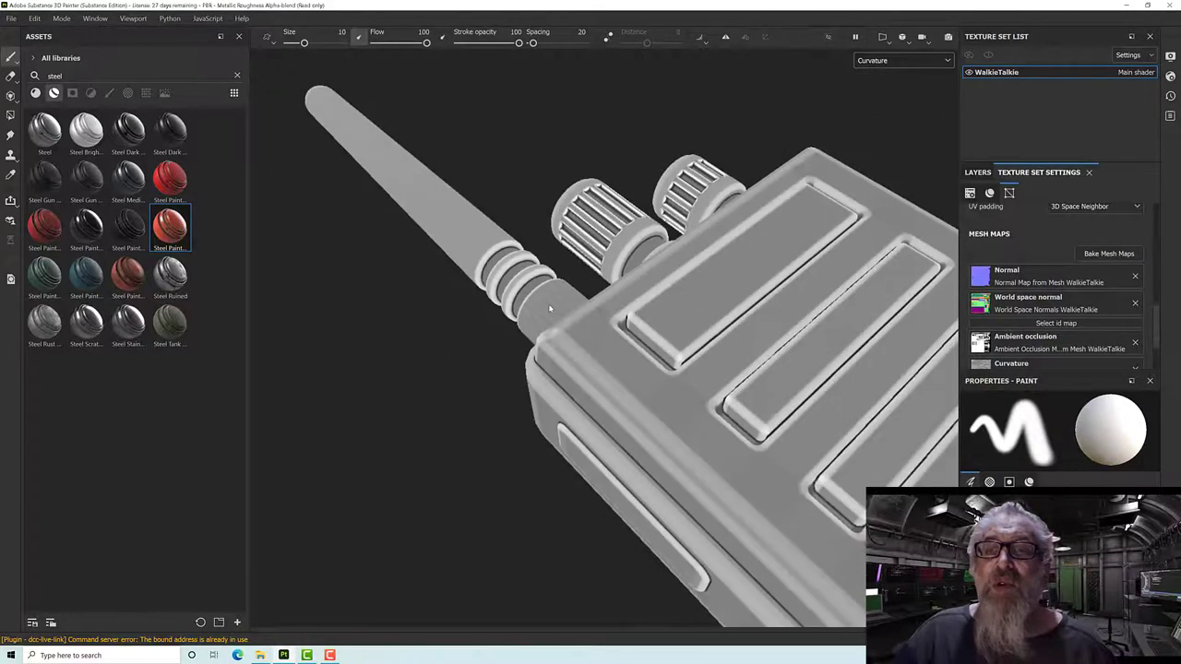
scroll(548, 304, down, 4)
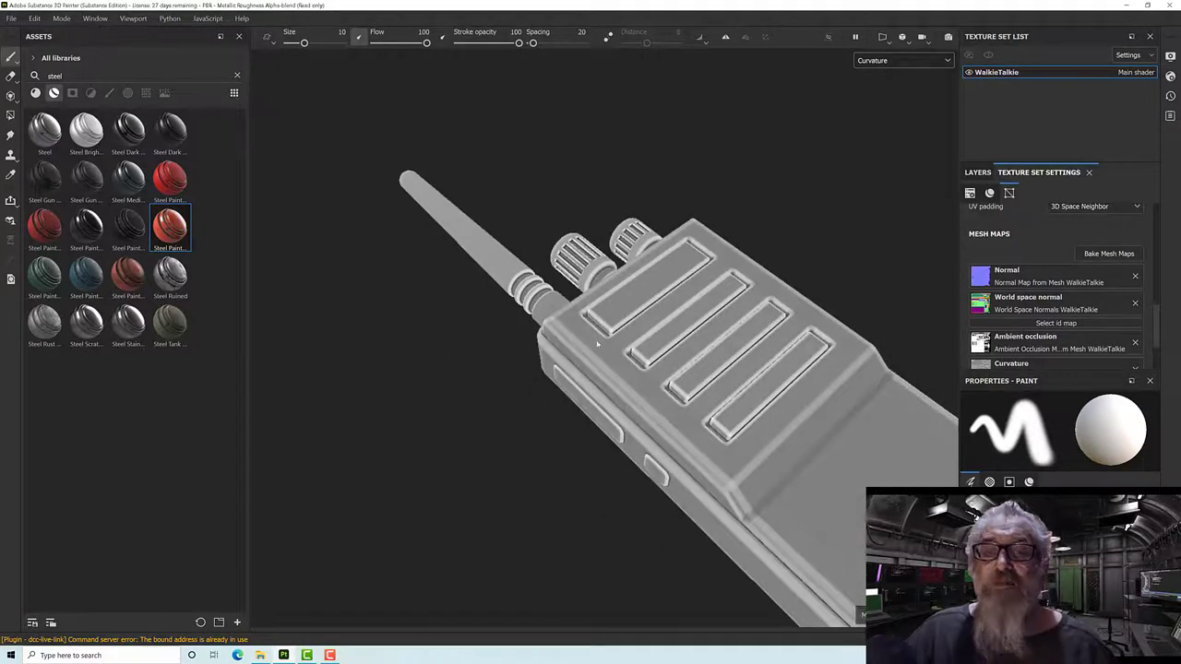
scroll(604, 318, down, 4)
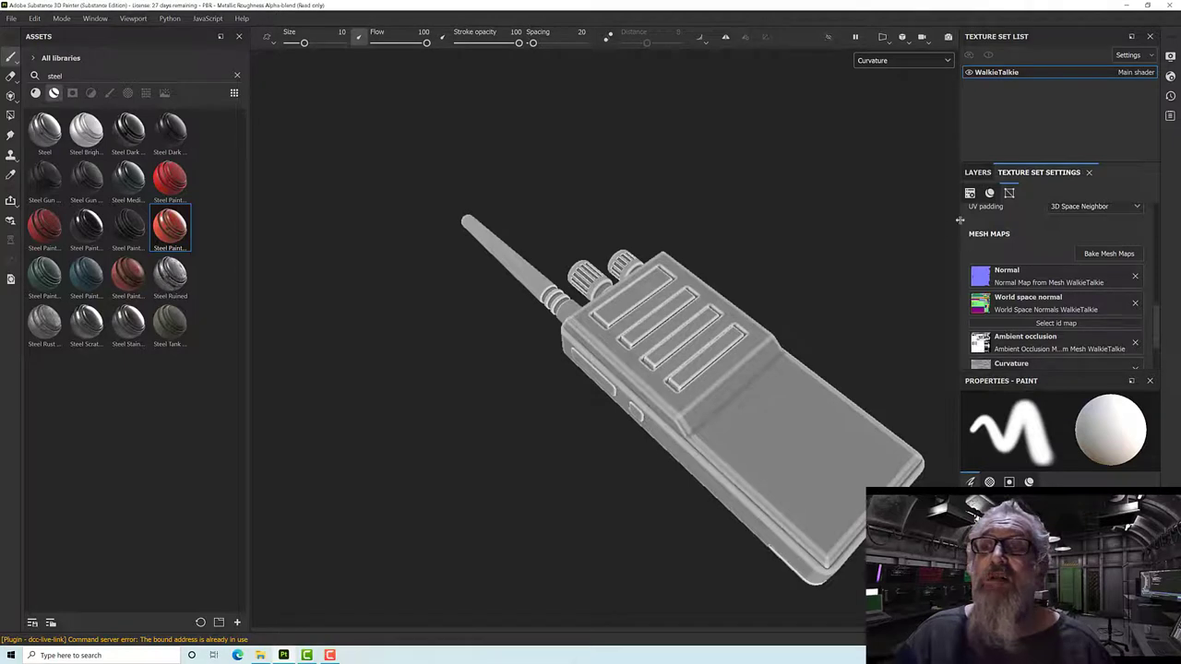
Step: Set up another mesh map bake with only the ambient occlusion and curvature maps selected
click(1094, 253)
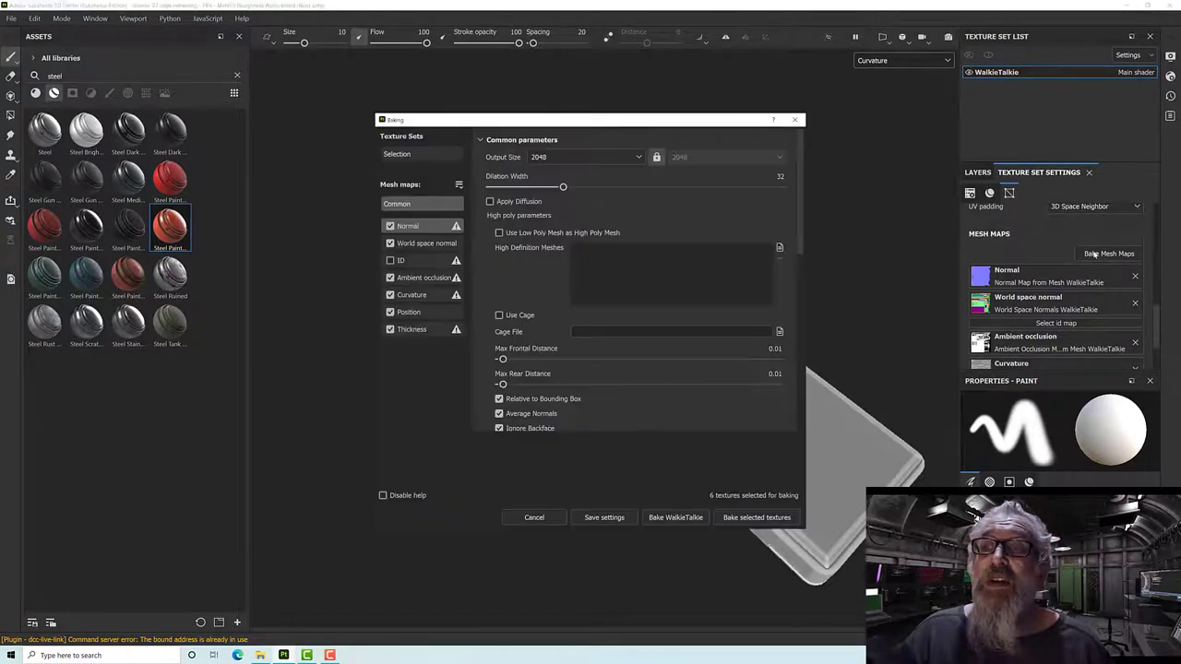
click(458, 185)
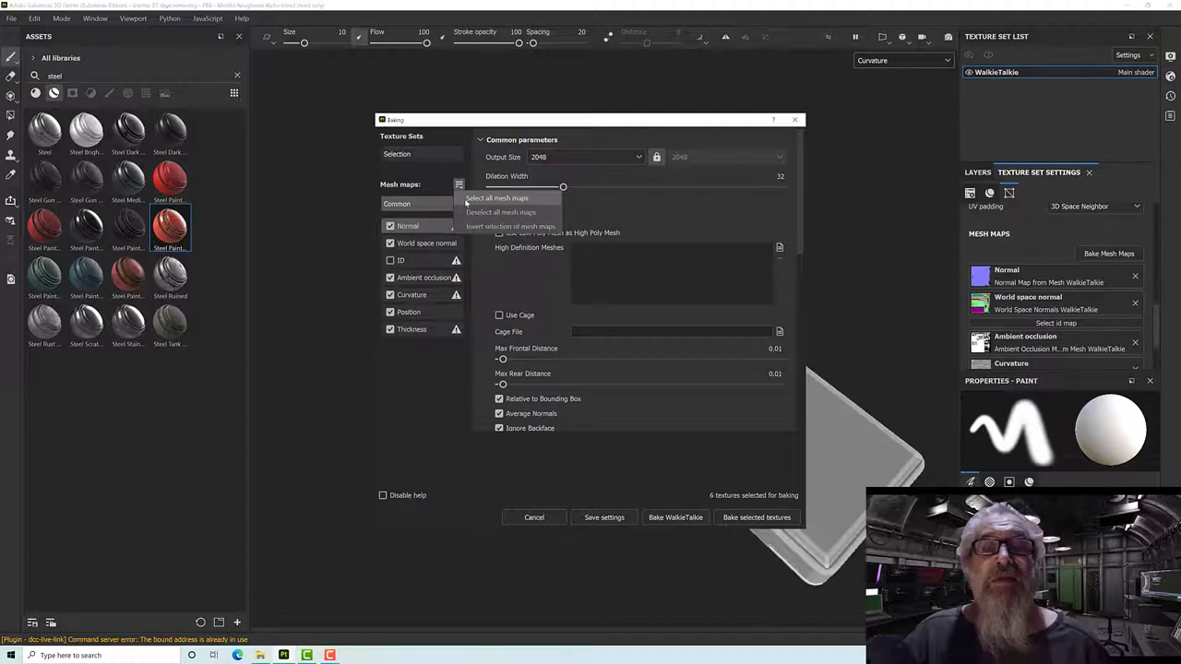
click(500, 212)
click(390, 278)
click(390, 294)
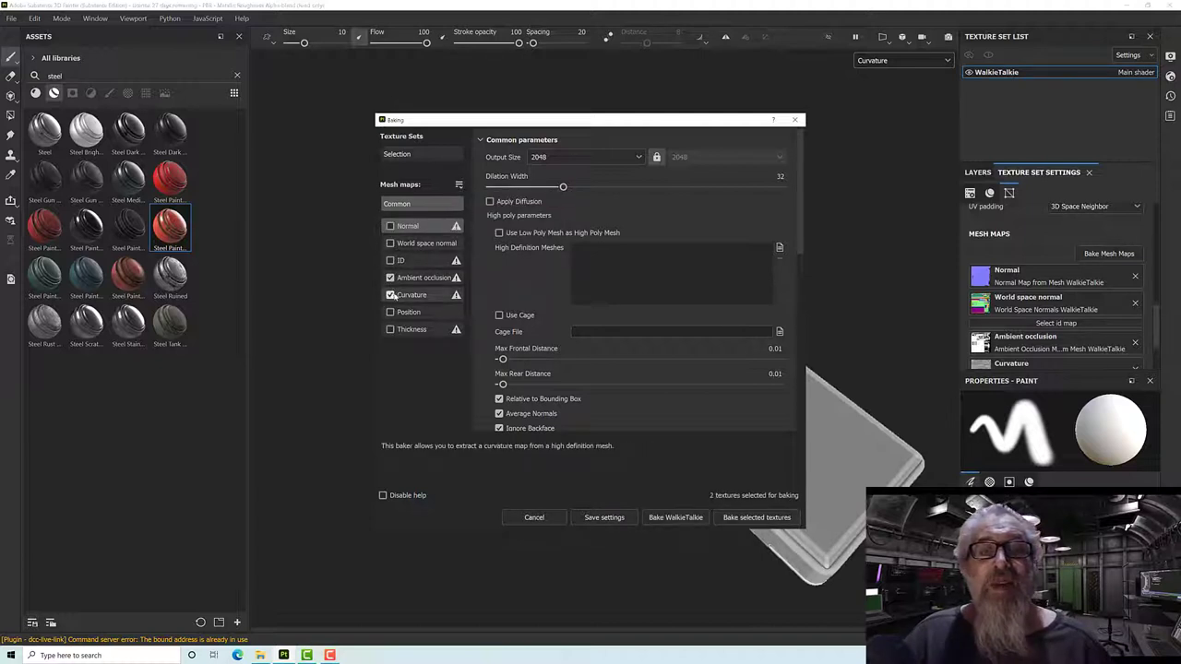
Step: Set Secondary Rays to 256 for both the ambient occlusion and curvature bakers
click(416, 278)
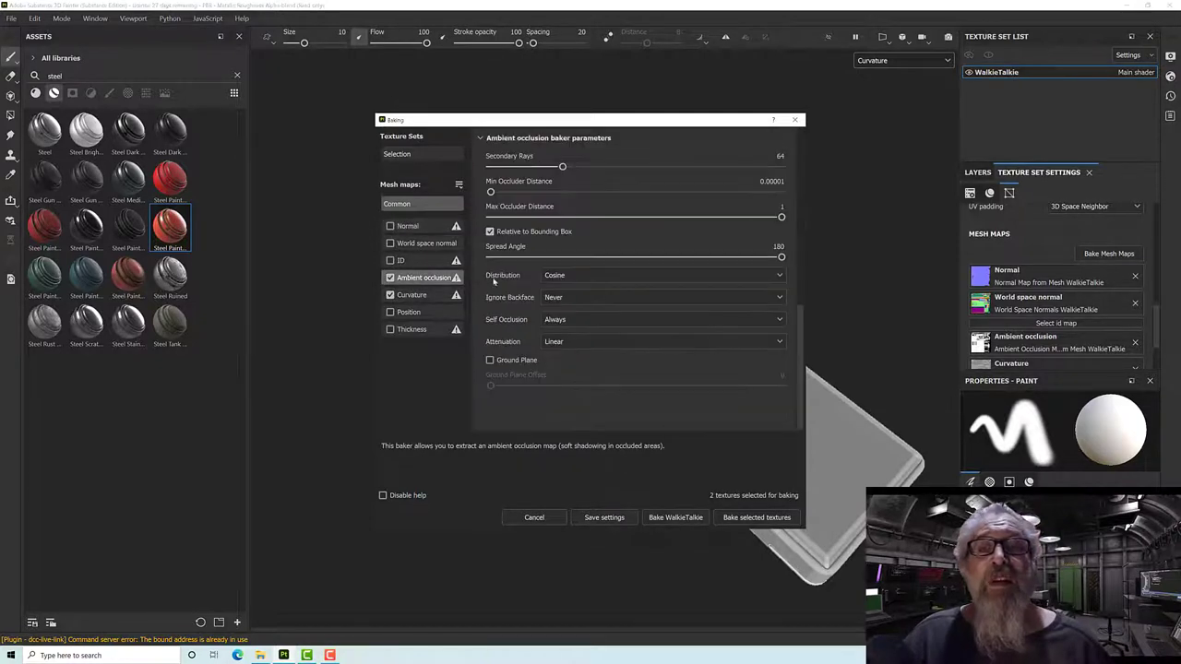
drag(562, 168, 792, 177)
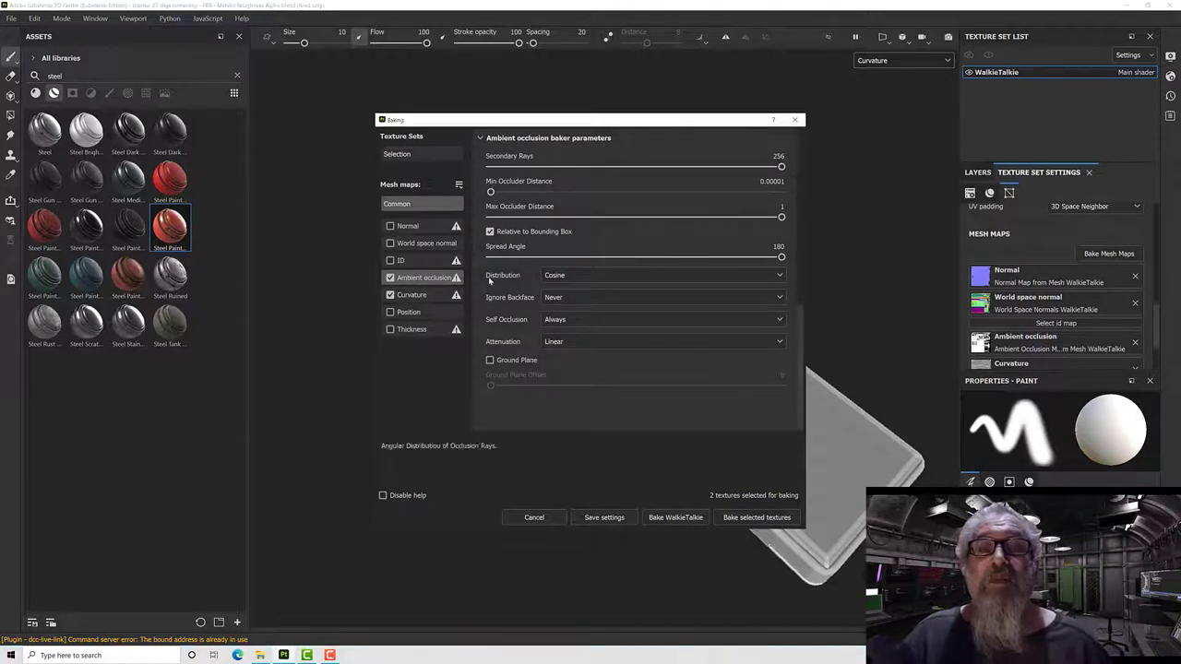
click(411, 294)
drag(526, 183, 784, 183)
Step: Set the ambient occlusion baker's Min Occluder Distance to 0.005 and bring up the curvature baker parameters
click(426, 278)
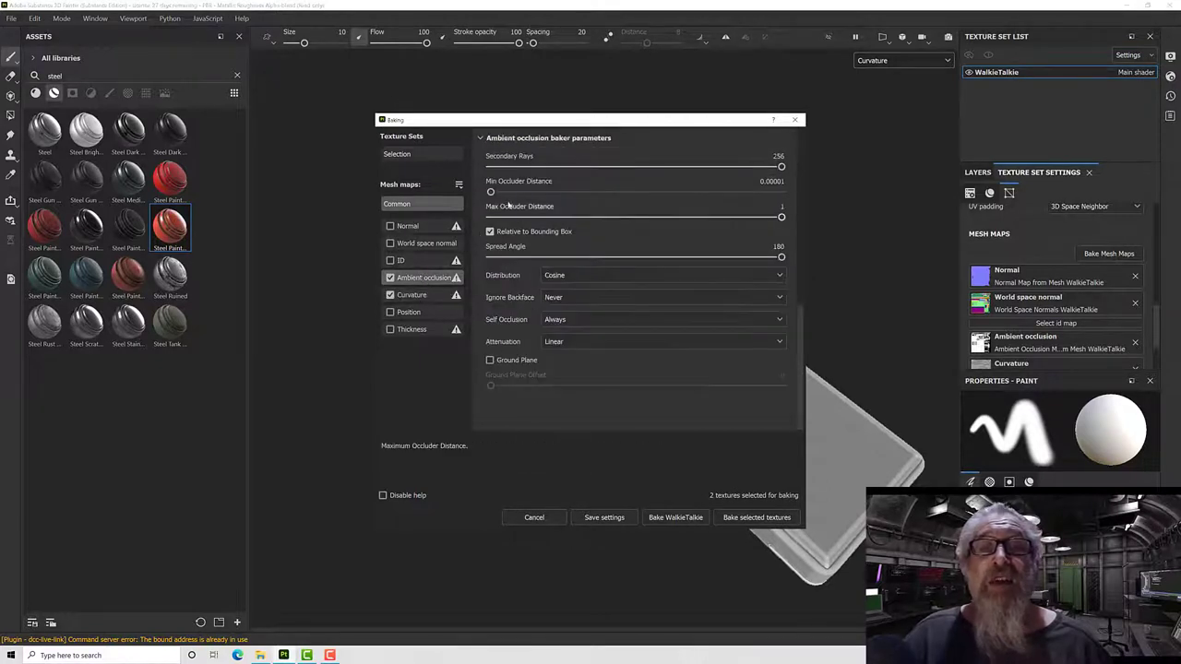
drag(492, 192, 634, 198)
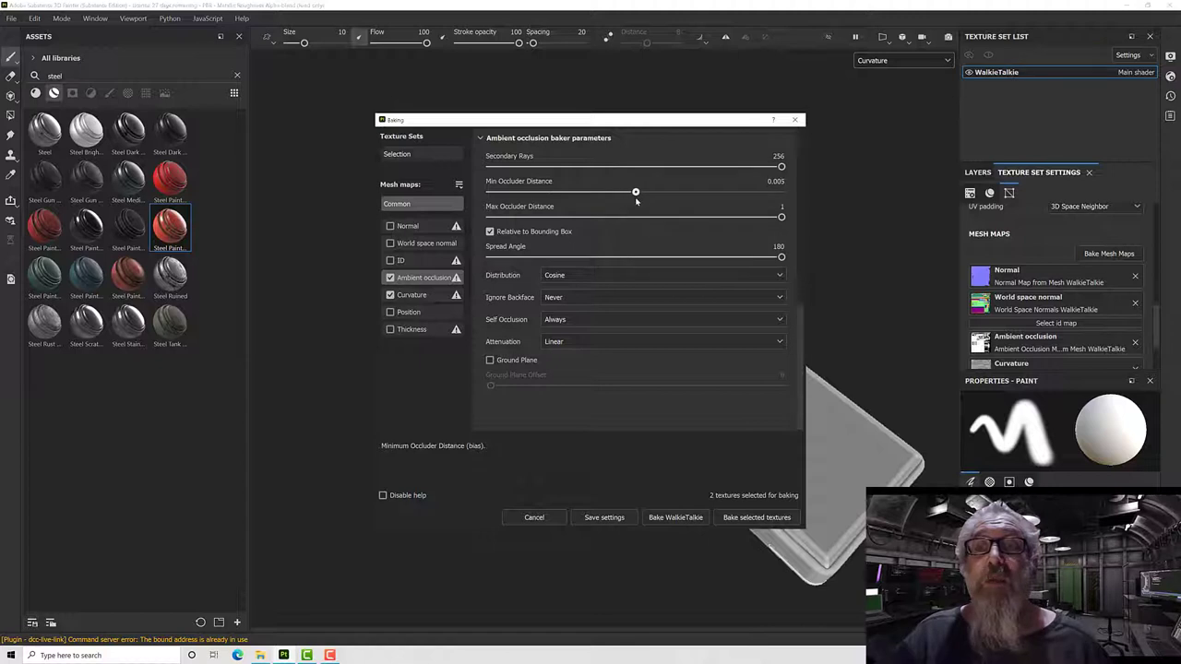
click(420, 295)
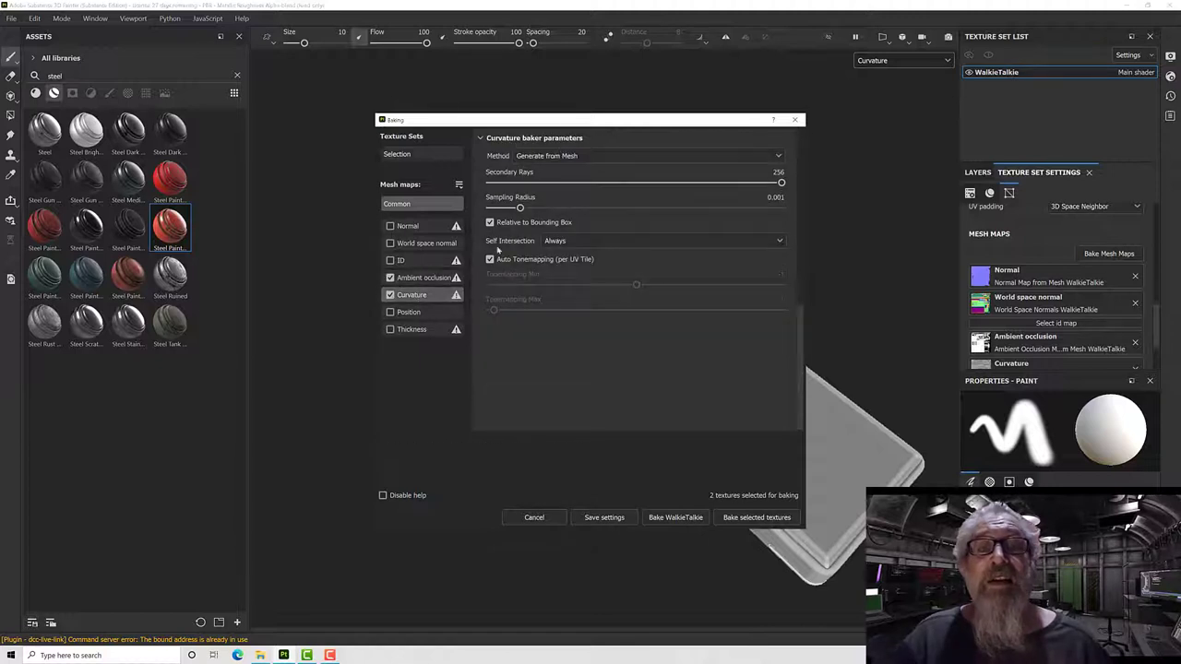
Step: Set the curvature baker's Sampling Radius to 0.005 and bake the selected ambient occlusion and curvature maps
drag(525, 207, 635, 211)
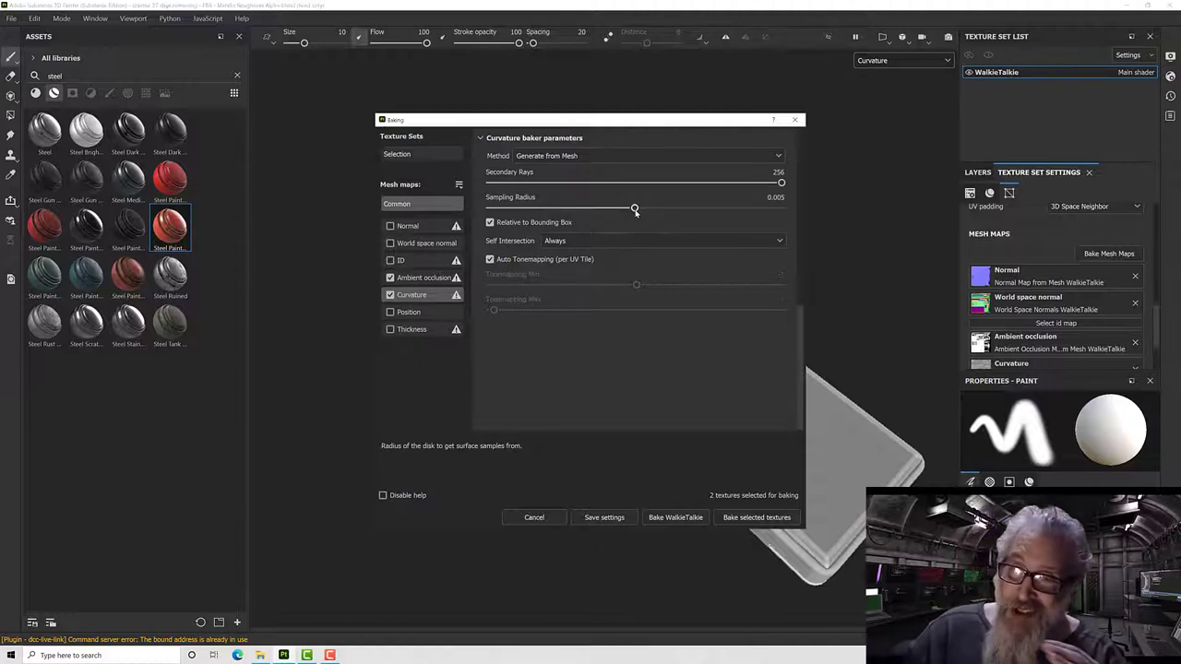
click(751, 518)
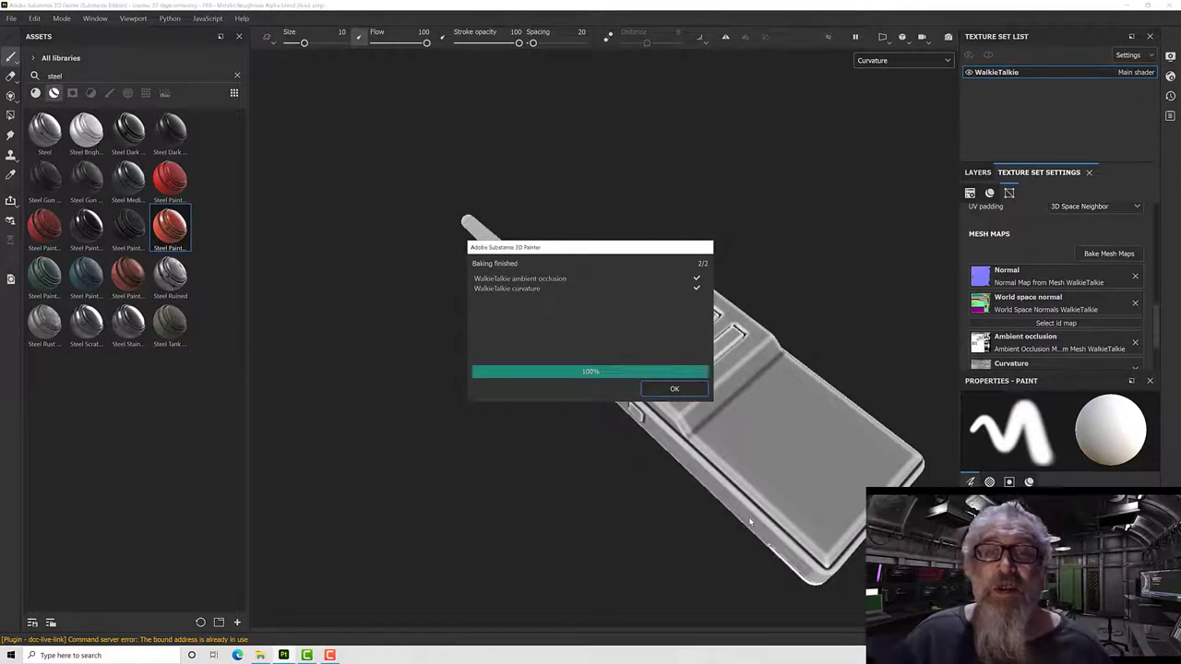
click(683, 392)
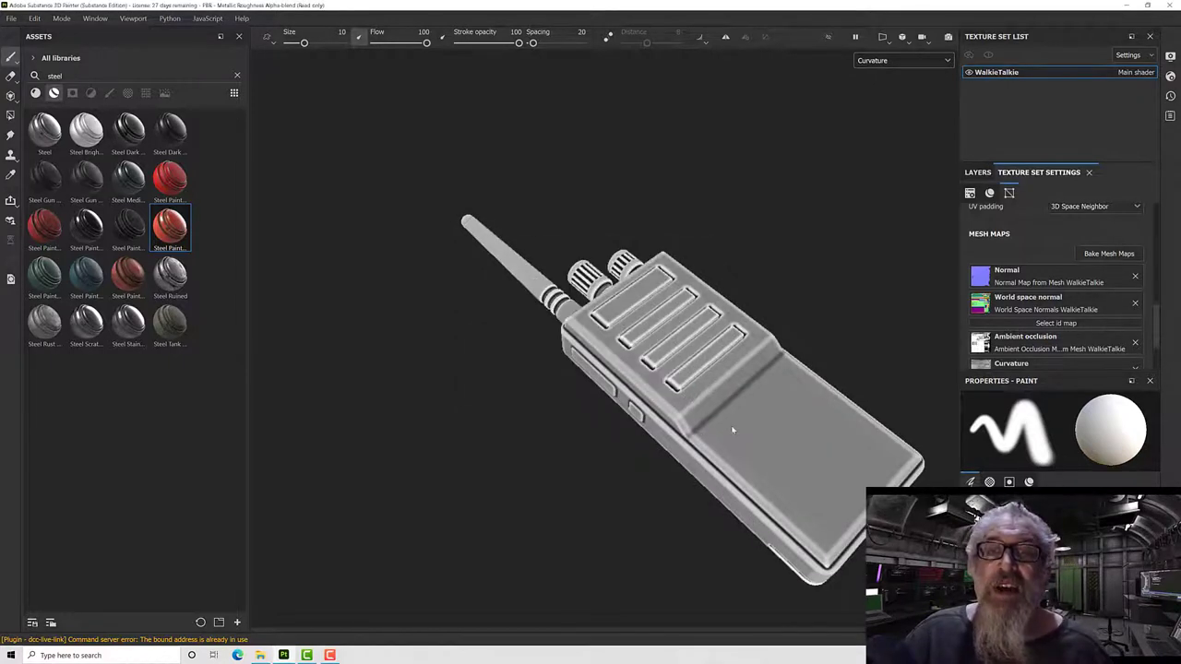
Step: Examine the rebaked curvature map along the body edges and around the front slots up close
scroll(658, 439, up, 3)
mouse_move(658, 440)
alt+mouse_down()
mouse_move(733, 414)
mouse_move(722, 450)
mouse_move(646, 425)
alt+mouse_up()
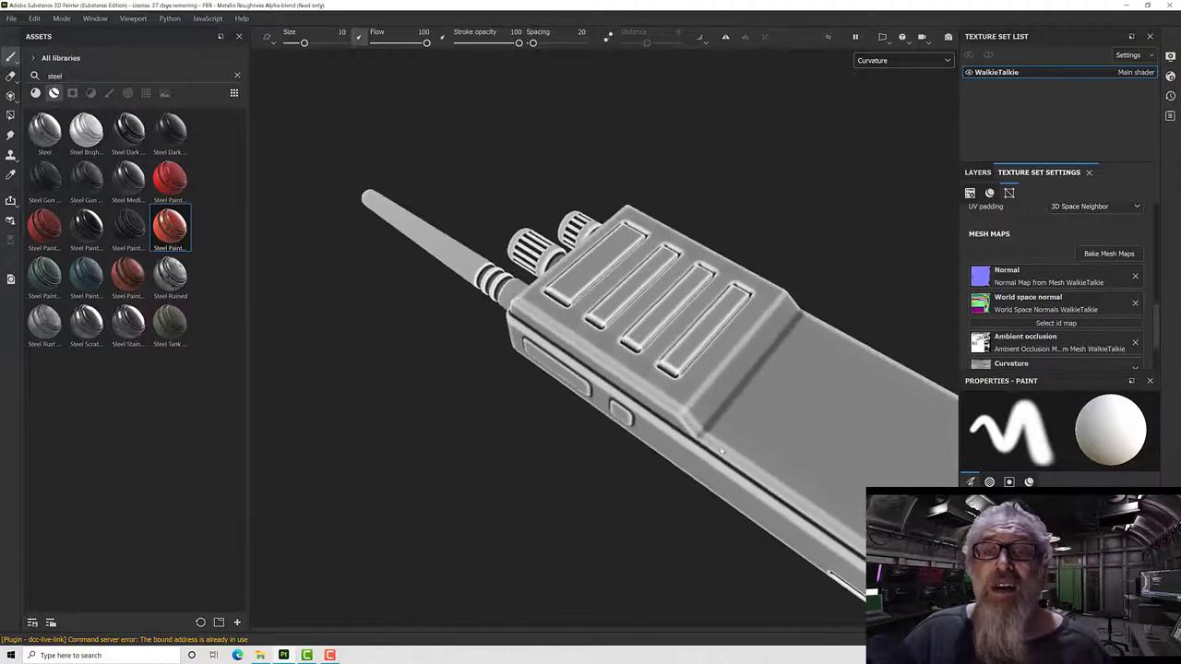
scroll(600, 415, up, 5)
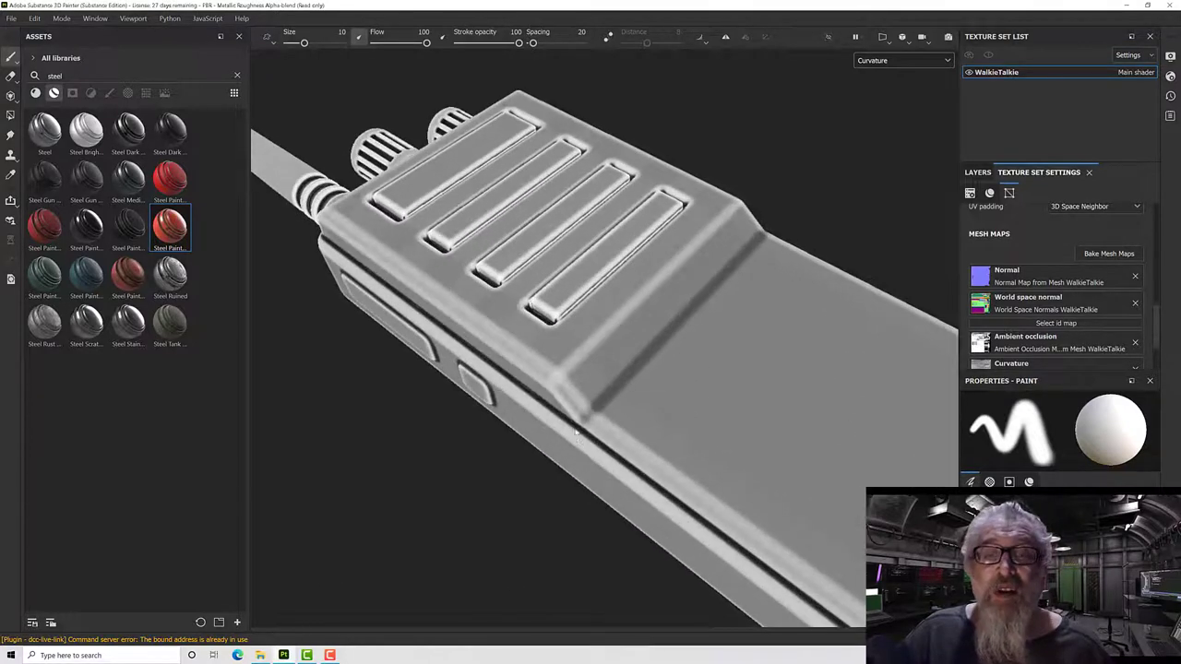
scroll(555, 383, up, 8)
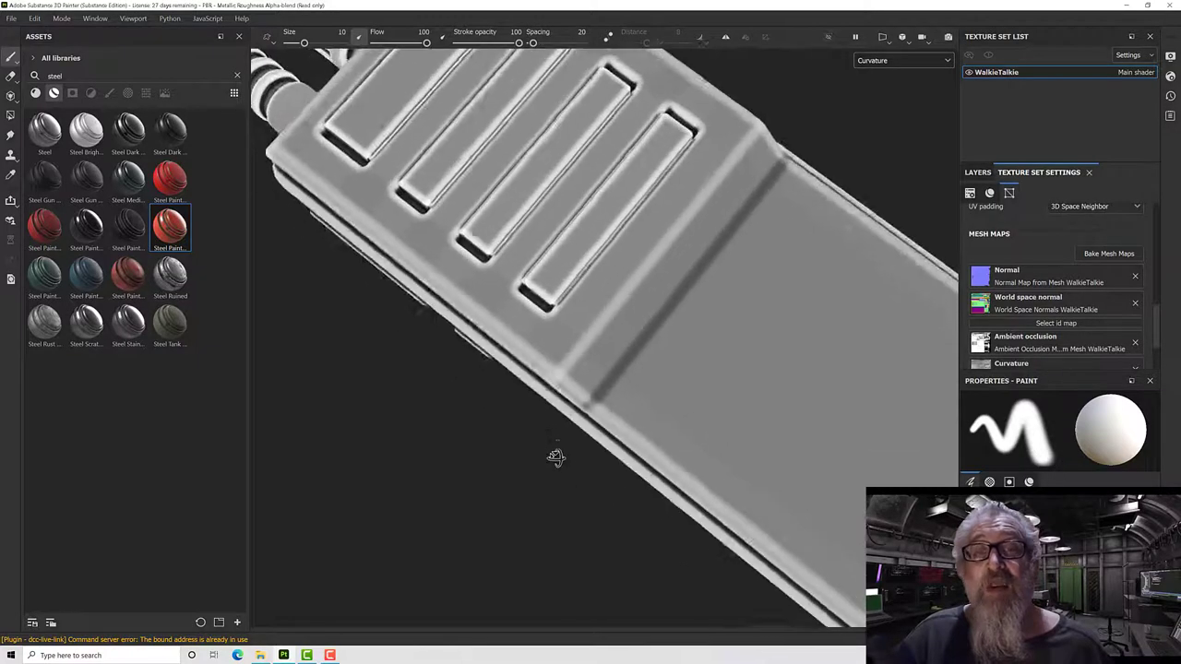
alt+drag(530, 304, 594, 235)
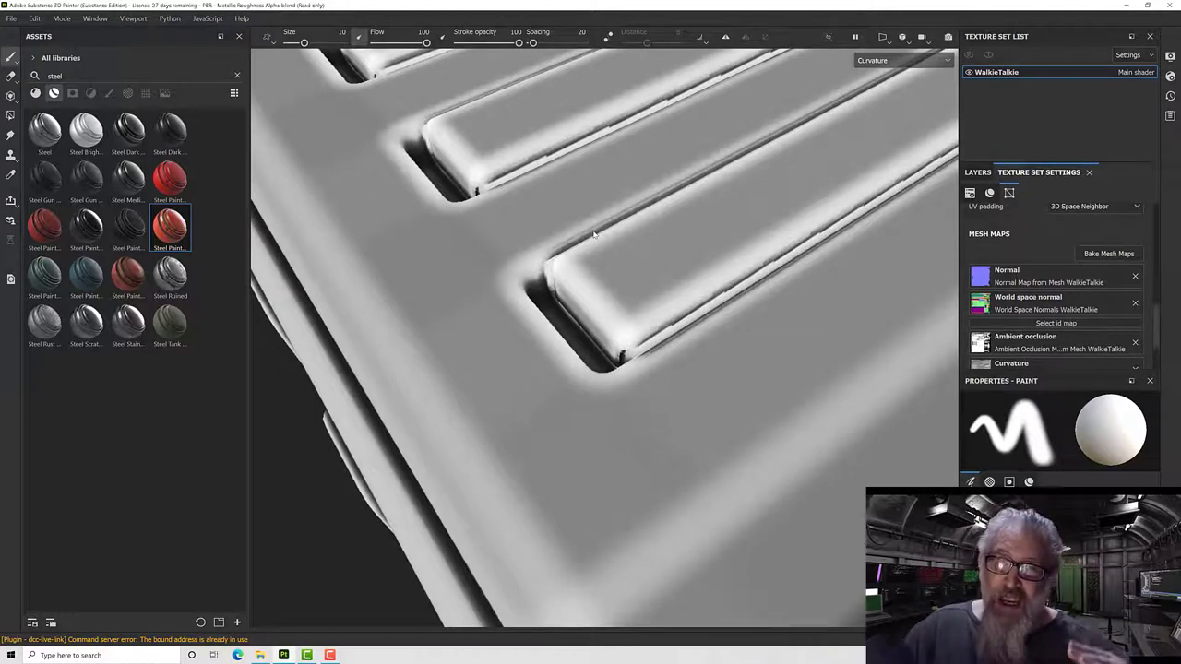
scroll(594, 235, down, 3)
scroll(604, 324, down, 5)
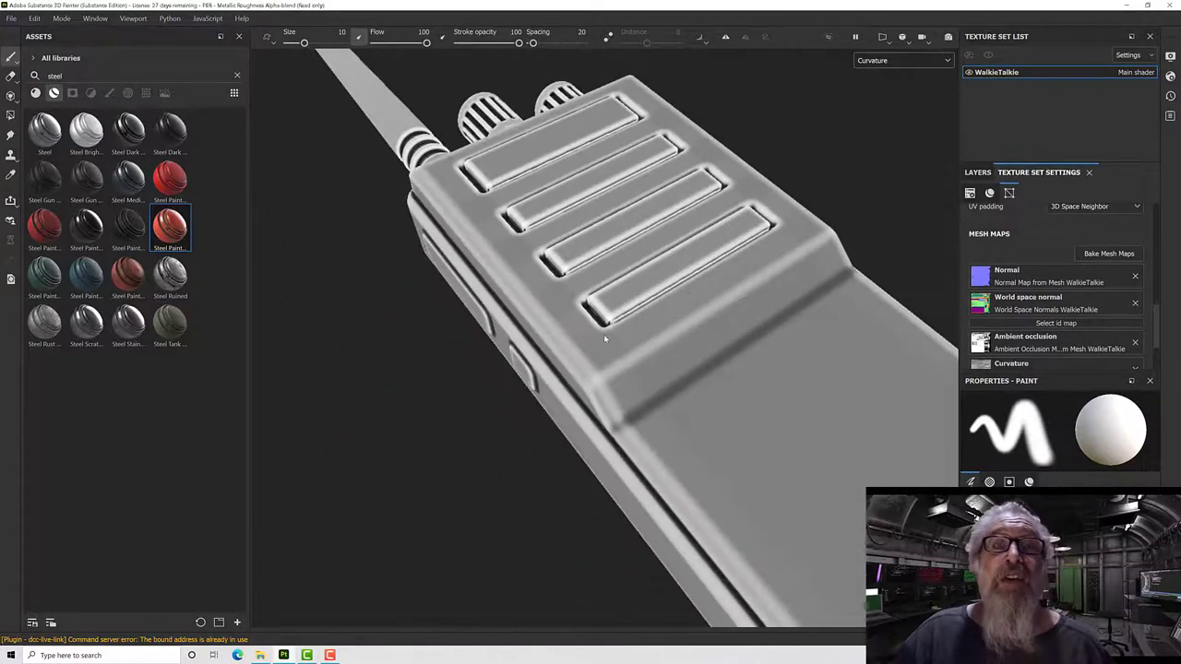
Step: Inspect the curvature map on the side buttons, knobs and antenna rings up close
scroll(373, 126, up, 6)
alt+shift+drag(398, 118, 492, 240)
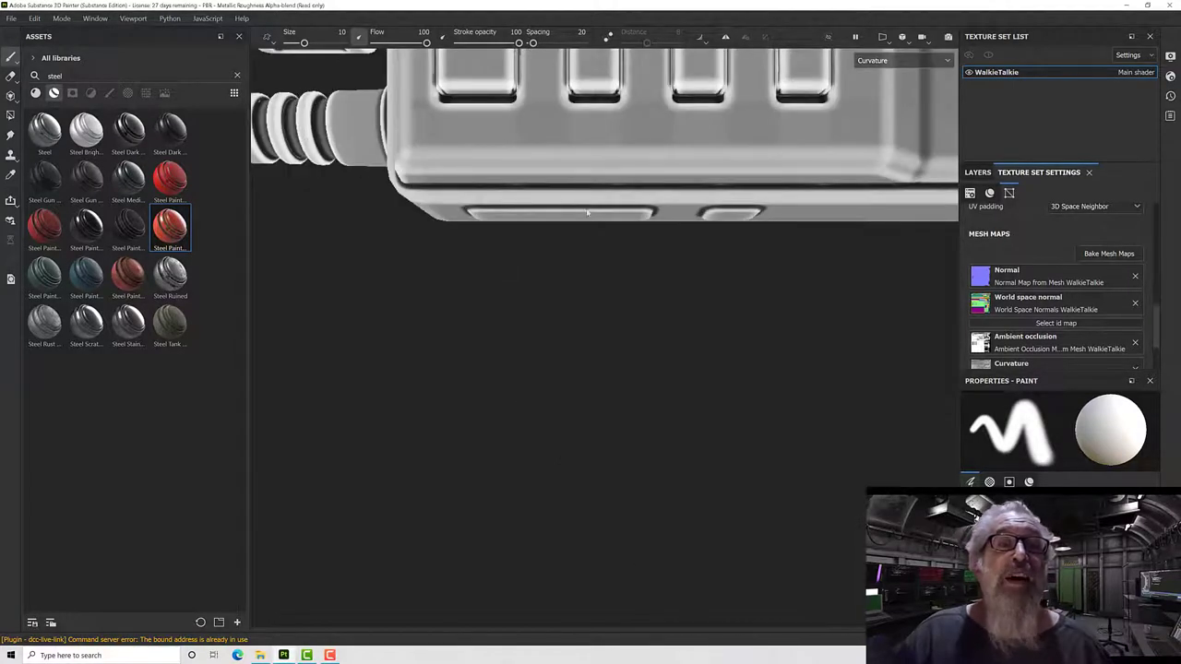
scroll(592, 406, down, 2)
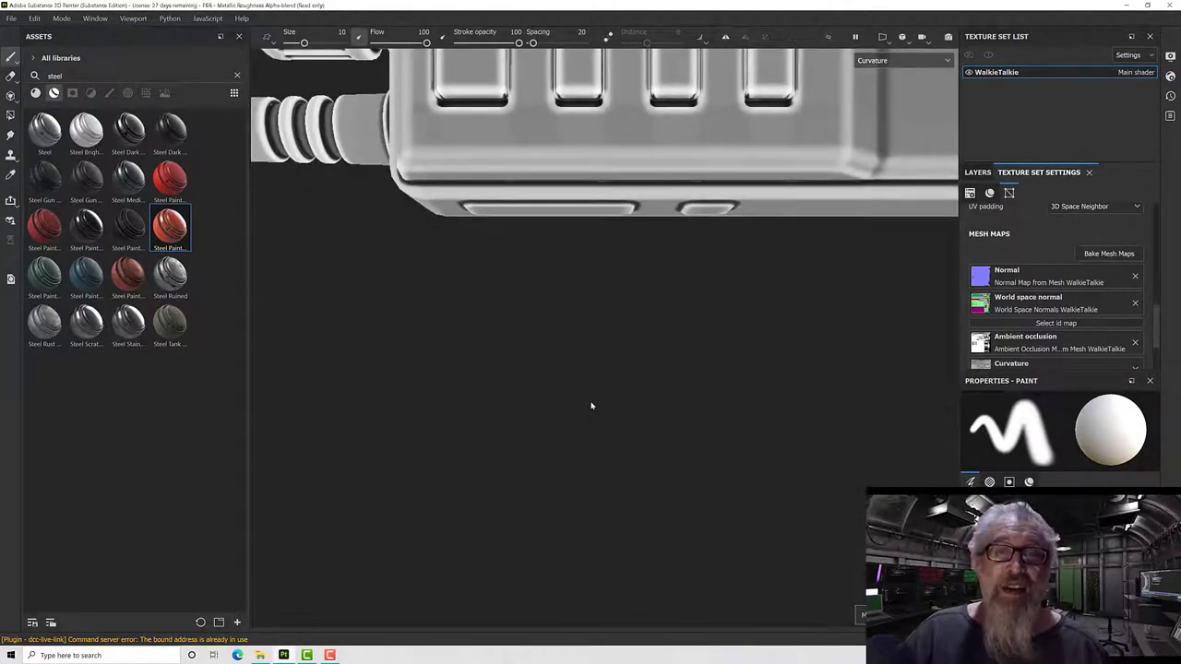
mouse_move(513, 368)
alt+mouse_down()
mouse_move(372, 300)
mouse_move(401, 298)
mouse_move(449, 382)
mouse_move(357, 352)
mouse_move(434, 329)
mouse_move(524, 363)
alt+mouse_up()
alt+middle_drag(524, 363, 552, 387)
scroll(595, 248, up, 6)
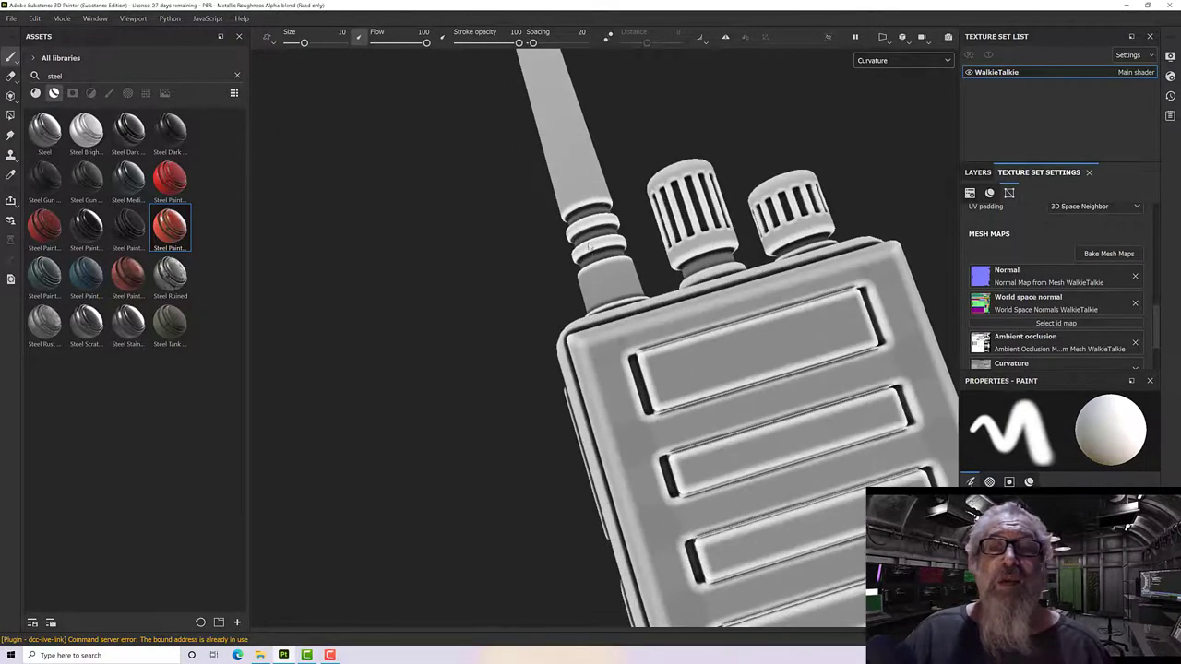
scroll(594, 248, up, 2)
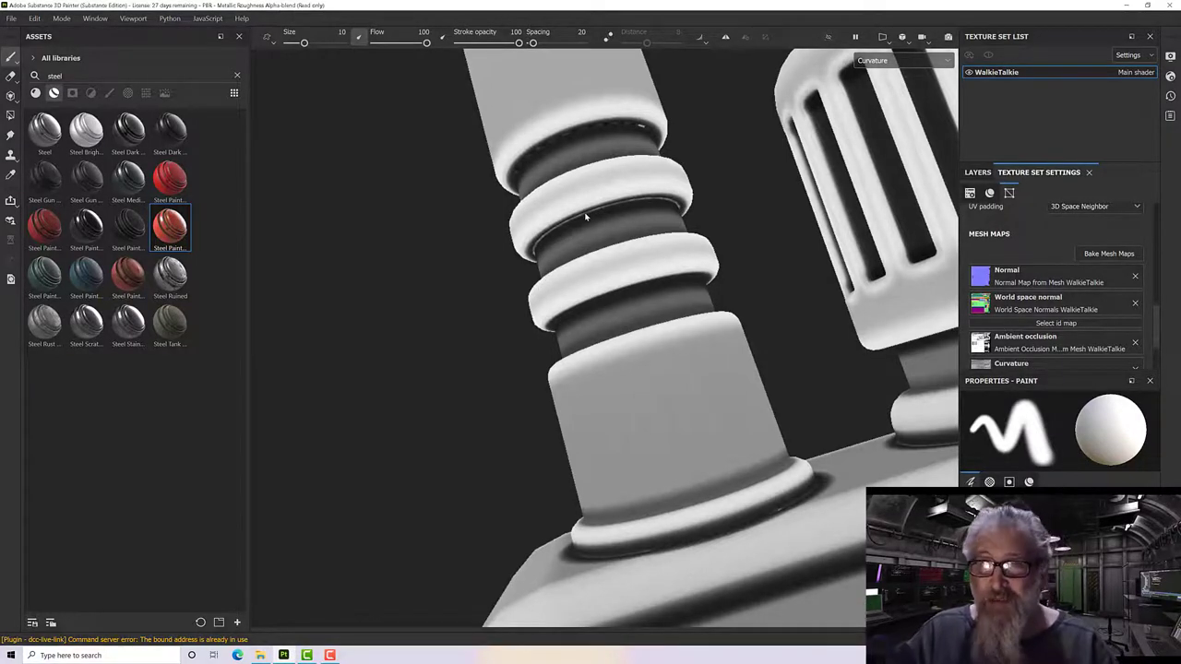
alt+drag(606, 181, 698, 121)
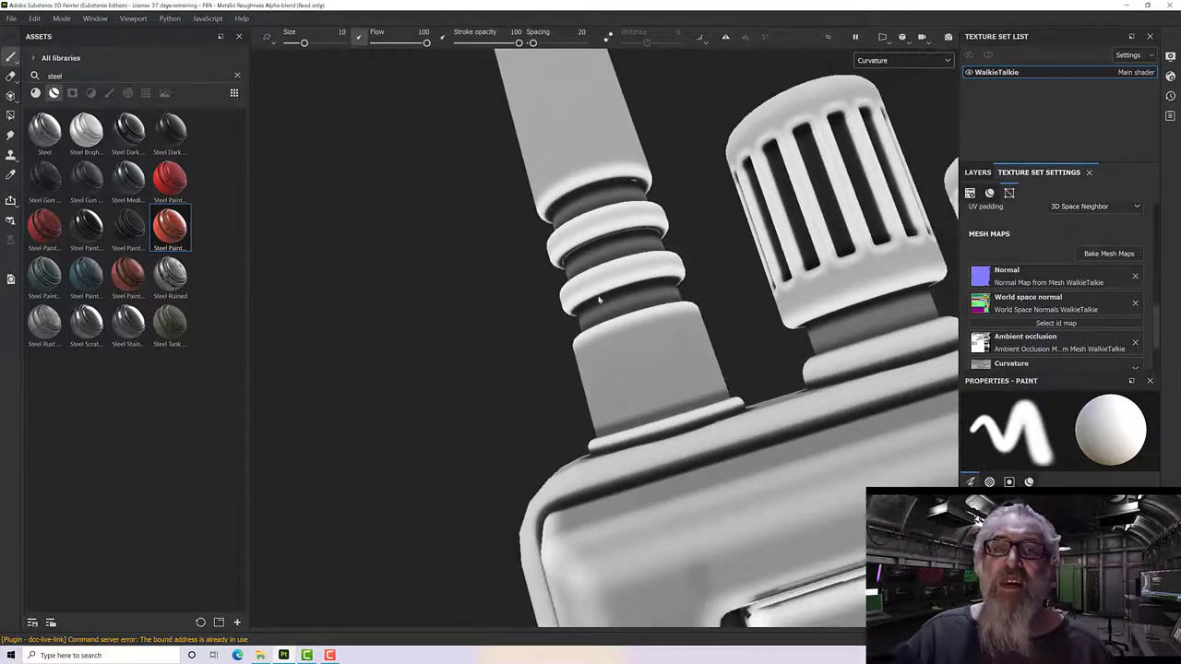
Step: Display the Ambient occlusion mesh map and examine the antenna, knobs, slots and body of the walkie-talkie
click(889, 60)
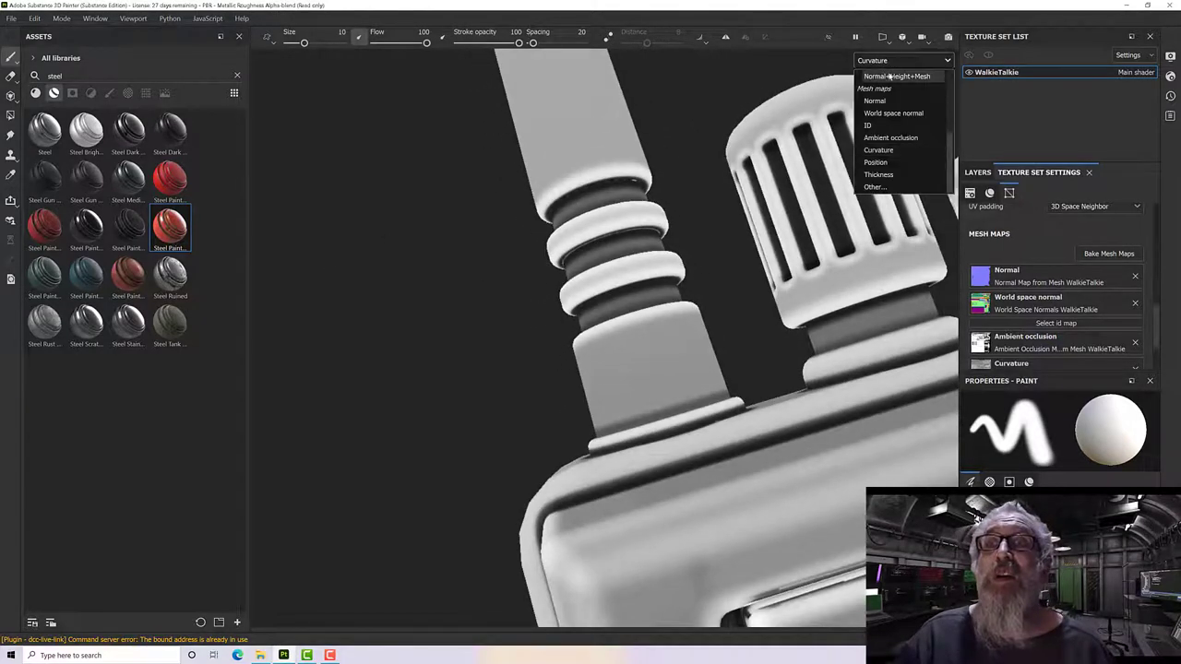
click(886, 138)
alt+drag(789, 266, 727, 368)
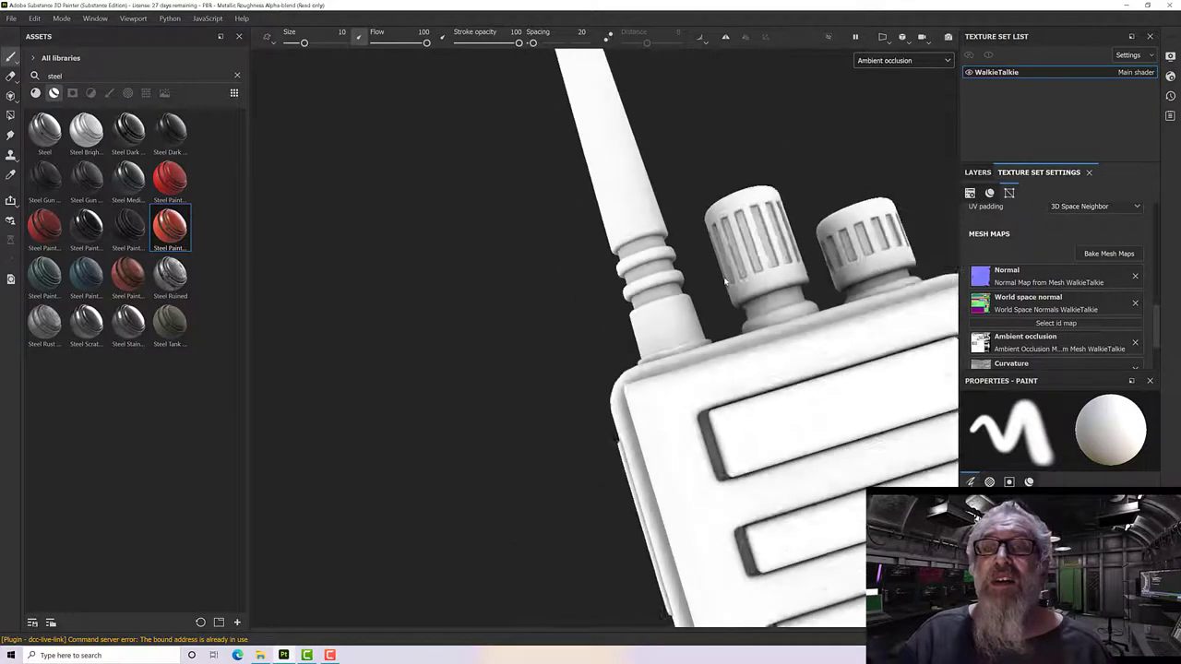
alt+middle_drag(755, 451, 664, 372)
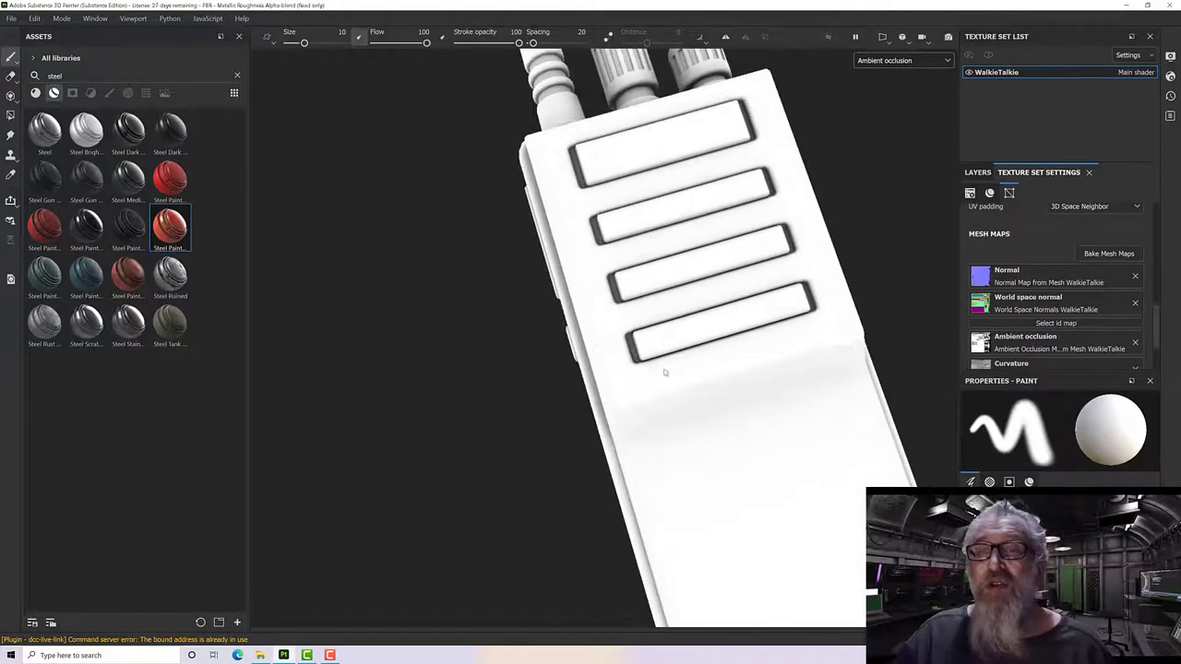
alt+drag(725, 329, 676, 348)
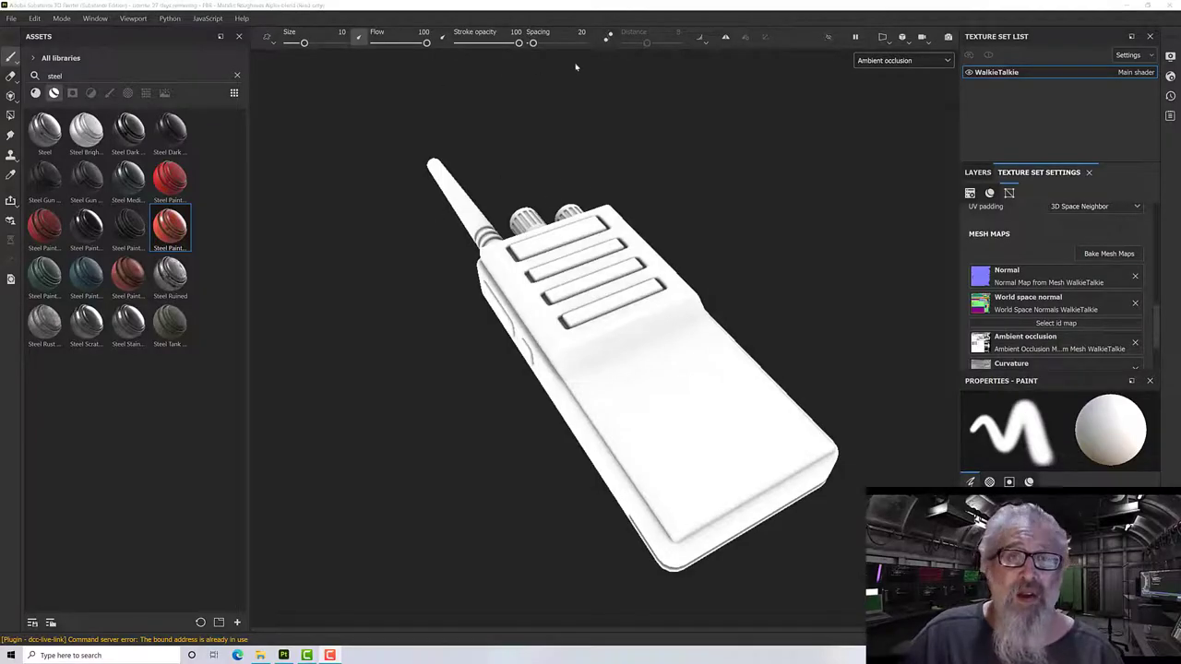
Step: Return the viewport to the Material view and replace the paint layer Layer 1 with a new fill layer
click(875, 62)
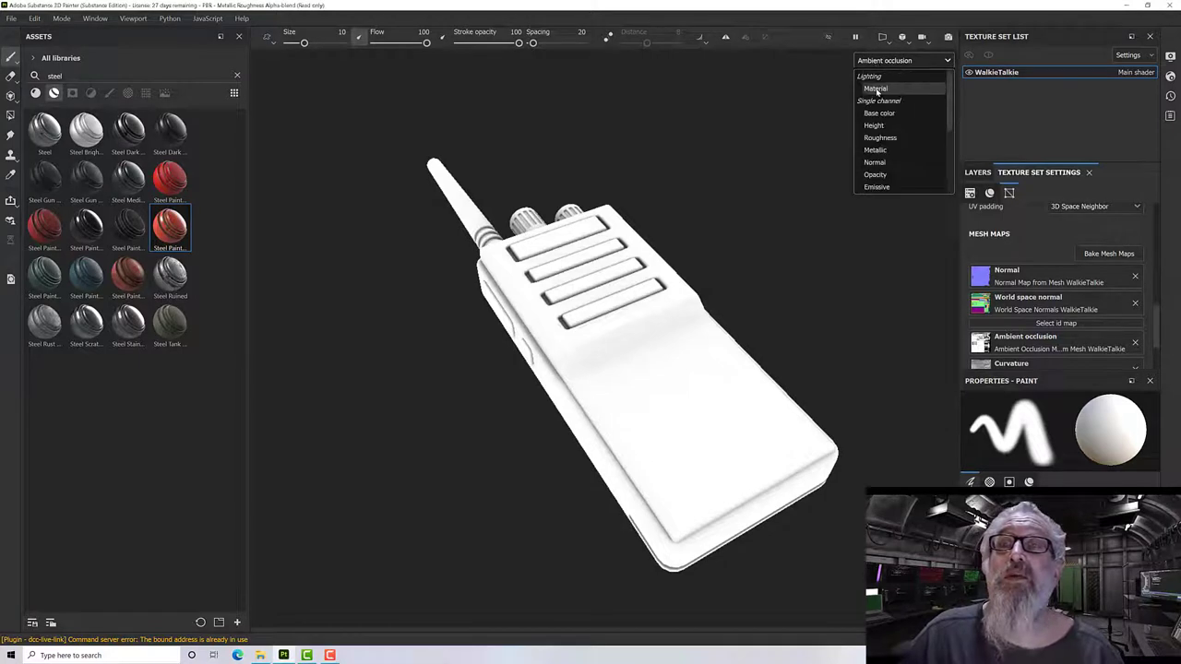
click(876, 88)
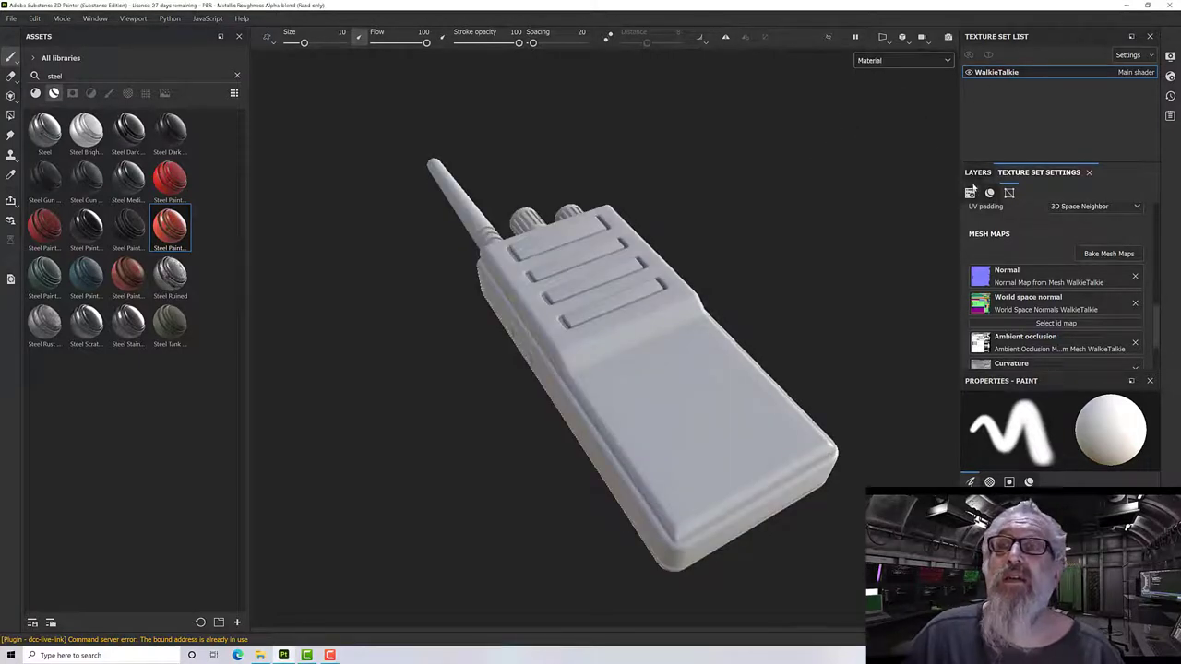
click(977, 173)
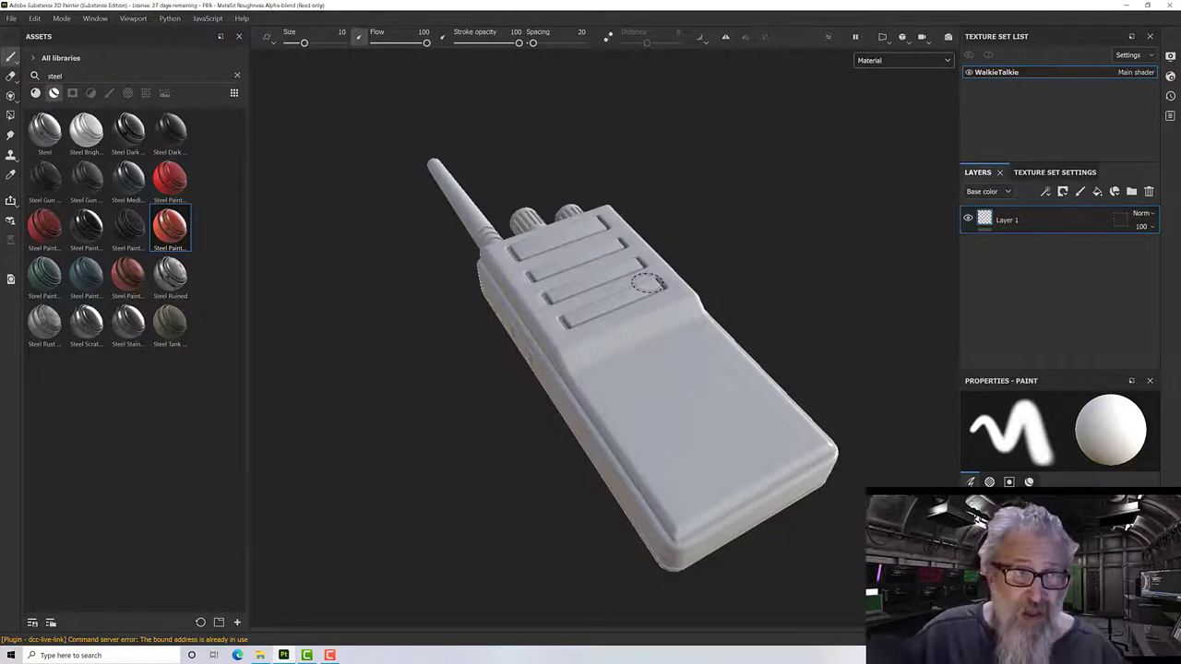
click(1150, 191)
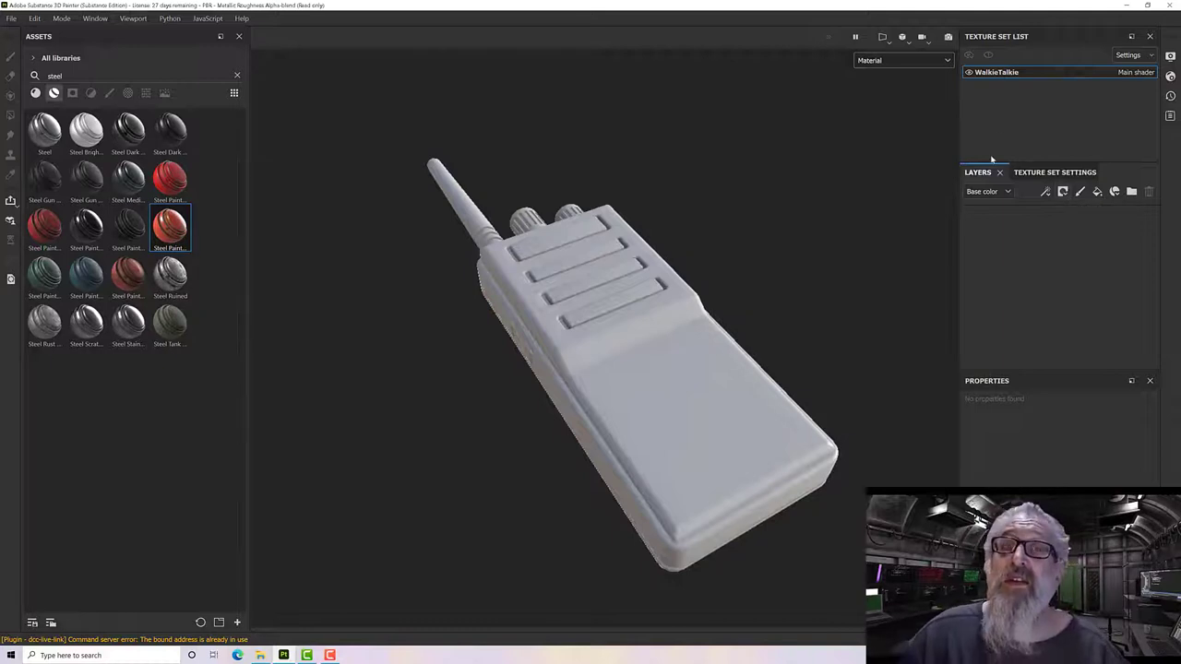
click(1097, 192)
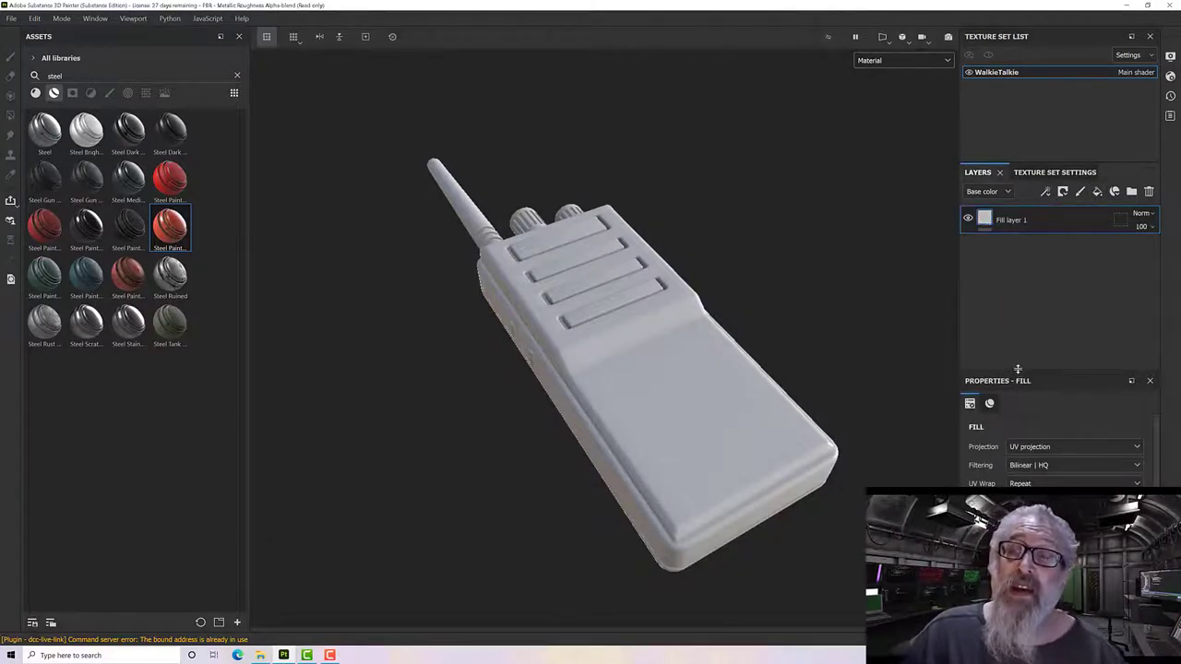
Step: Set the fill layer's base color to dark grey and its roughness to 0.2579, checking the surface under rotated environment lighting
drag(1018, 369, 1029, 258)
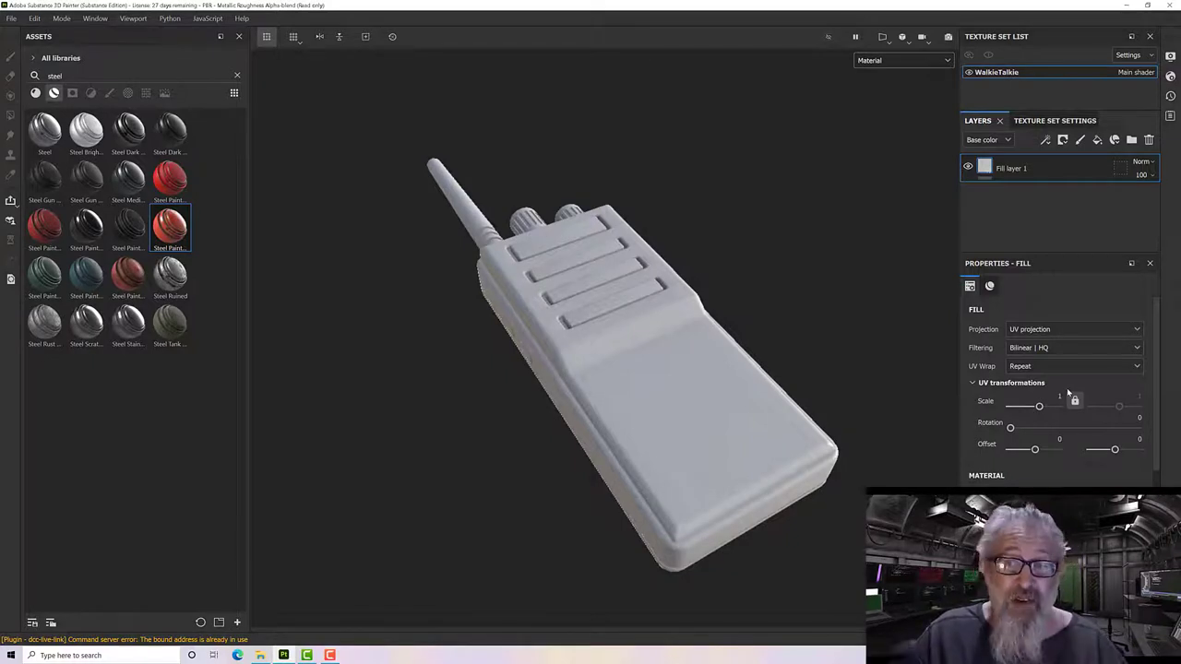
scroll(1068, 392, down, 3)
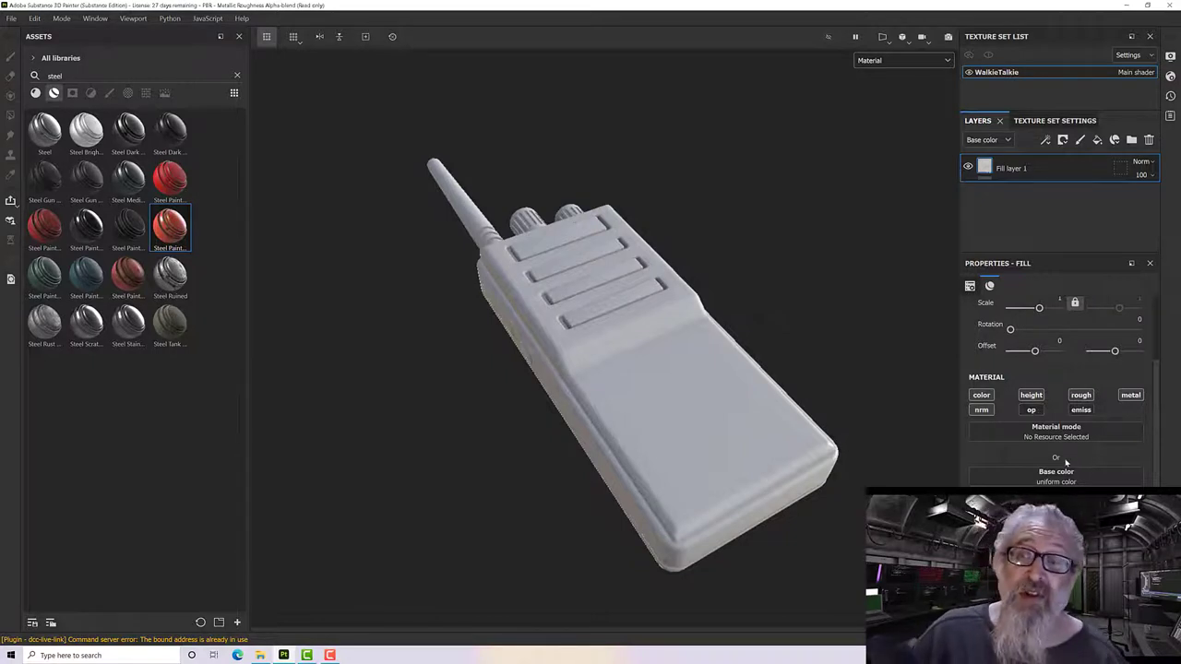
scroll(1065, 462, down, 2)
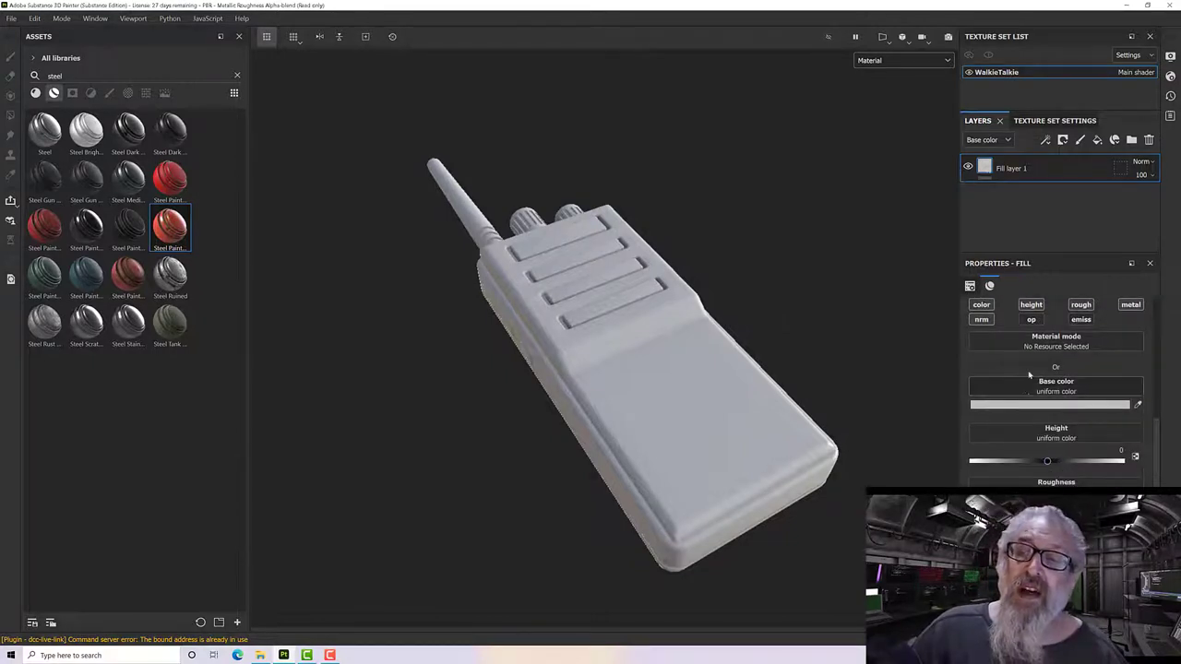
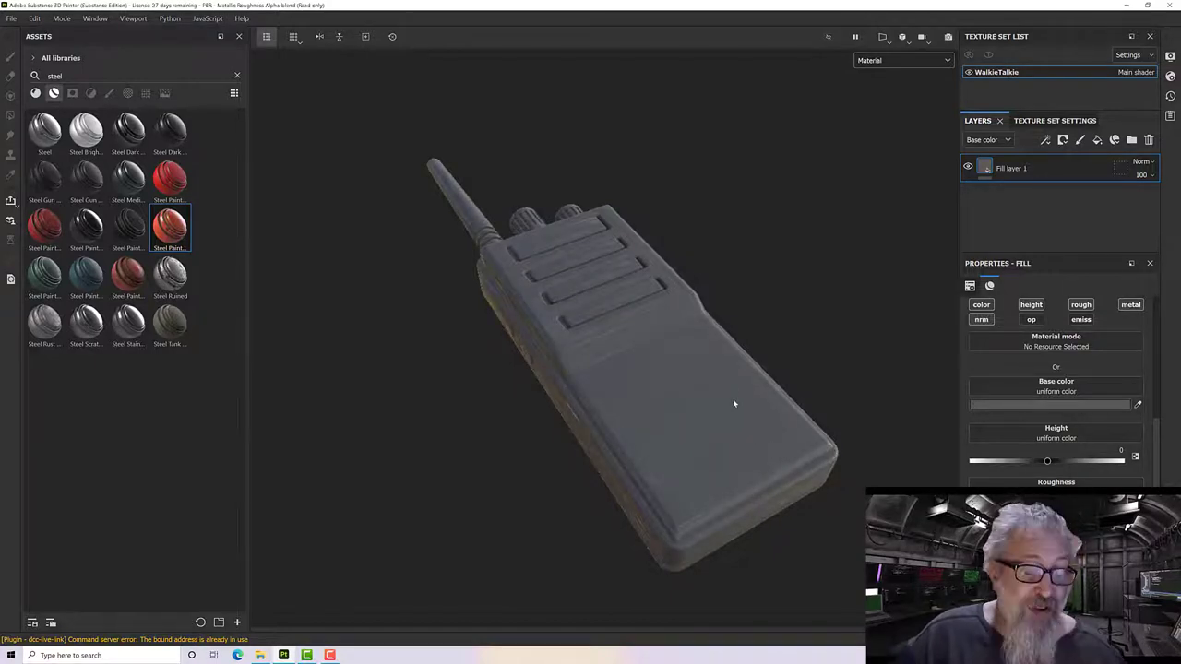
mouse_move(796, 343)
shift+right_down()
mouse_move(718, 346)
mouse_move(815, 356)
mouse_move(721, 359)
mouse_move(730, 362)
shift+right_up()
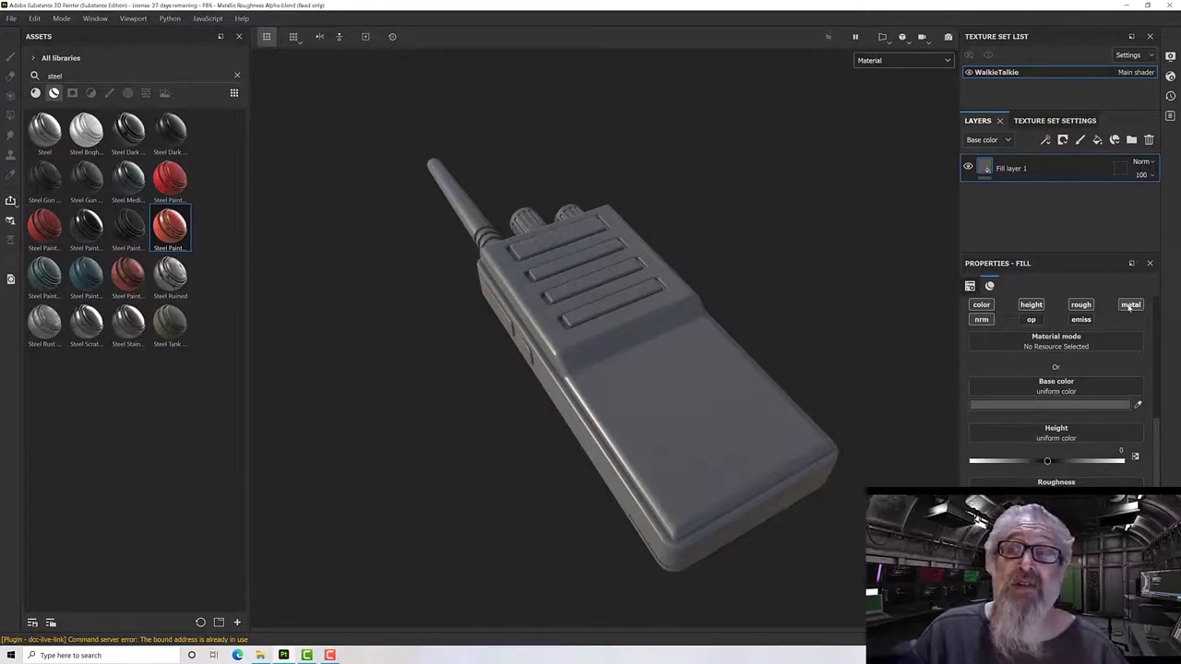
Step: Turn off the fill layer's metal, normal and height channels, keeping color and roughness active
scroll(1128, 309, up, 1)
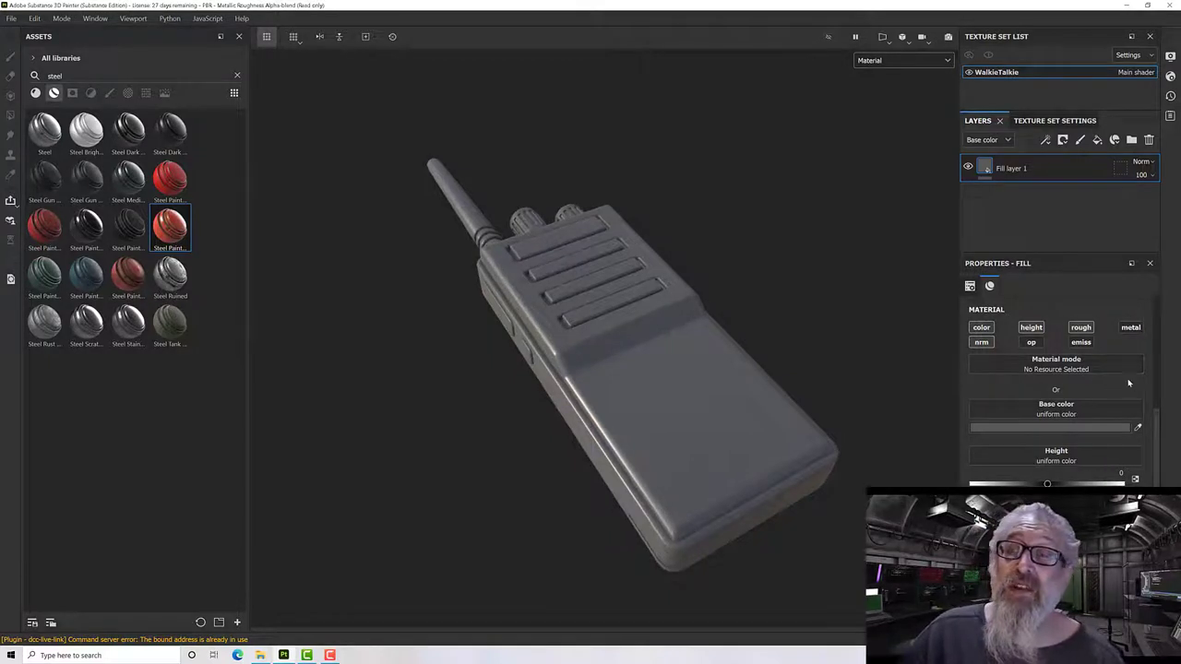
click(980, 342)
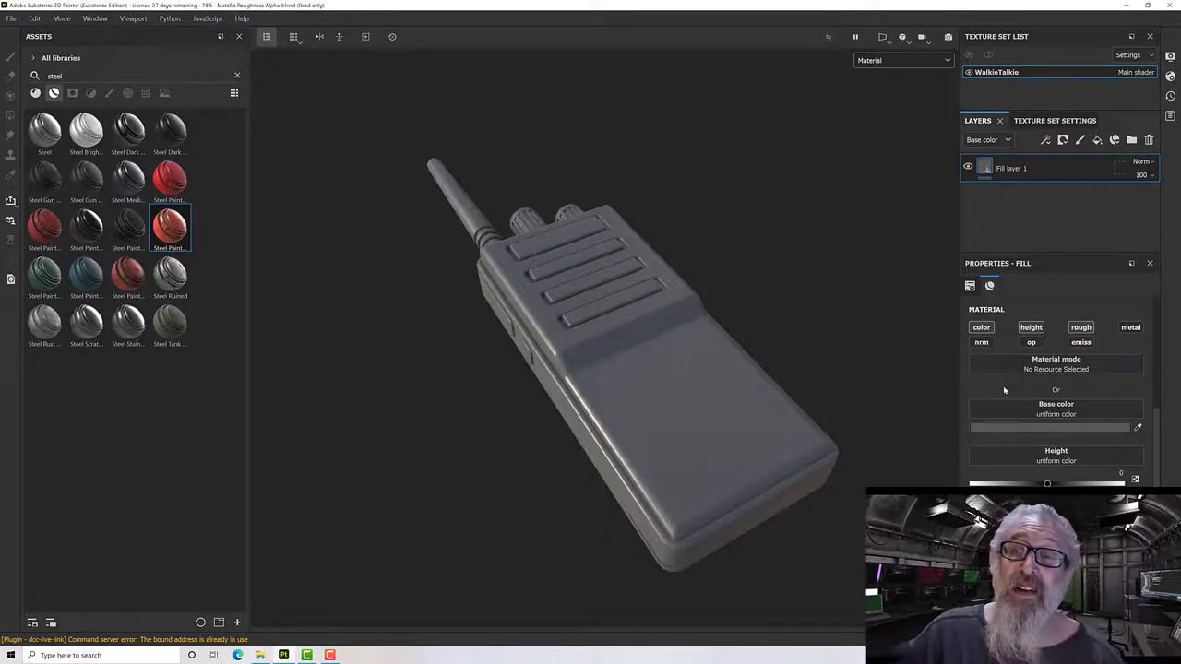
click(1031, 328)
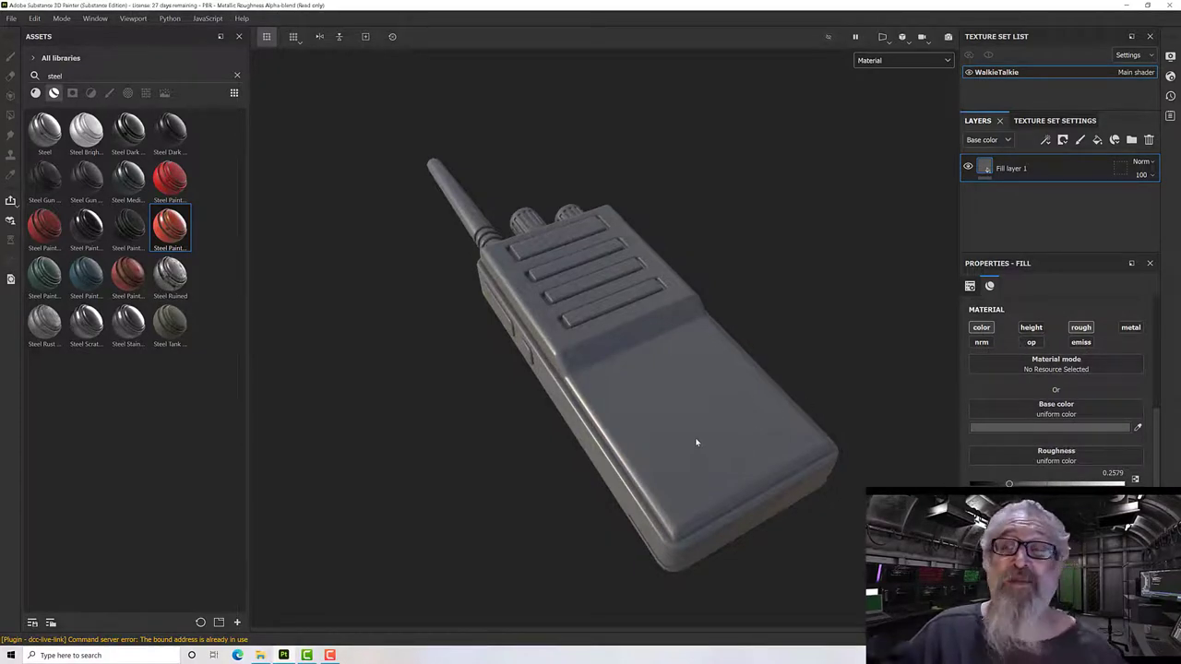
Step: Add a second fill layer above the dark grey base layer
scroll(581, 437, up, 2)
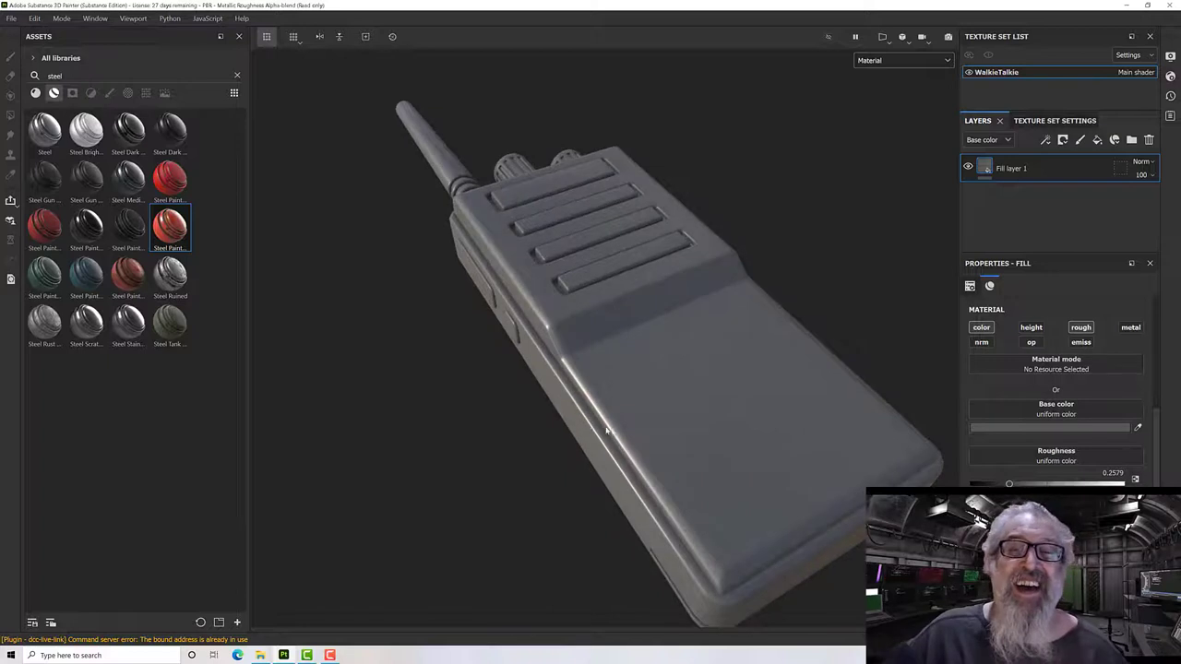
alt+drag(606, 431, 509, 426)
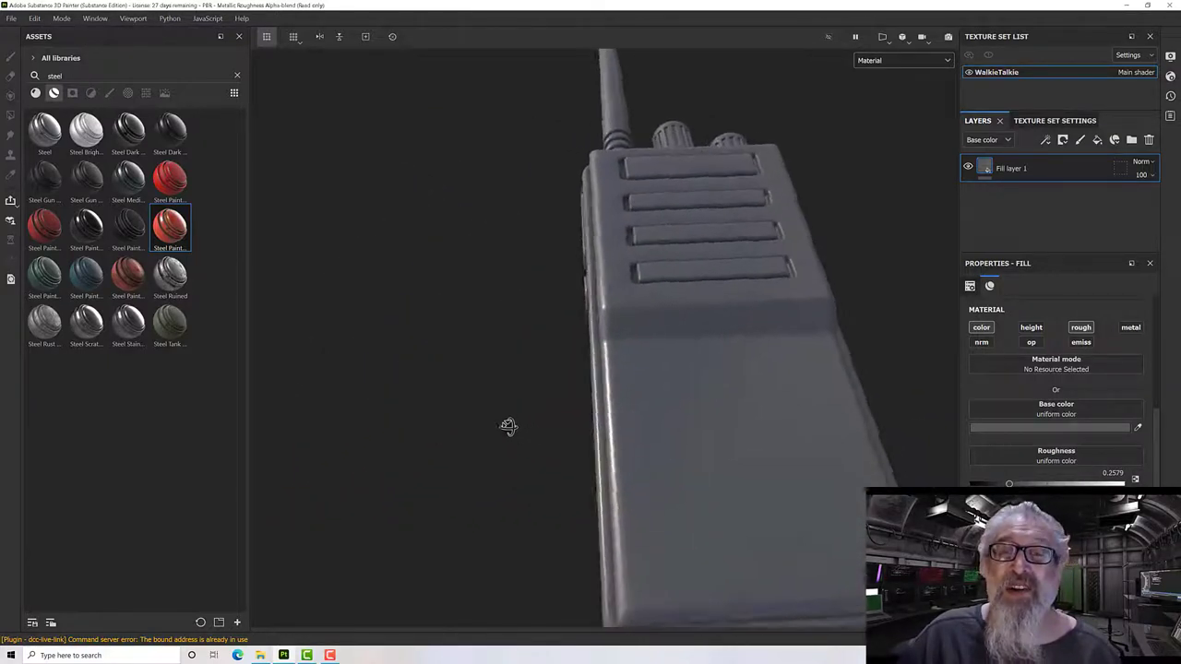
scroll(656, 408, down, 2)
alt+drag(656, 409, 783, 444)
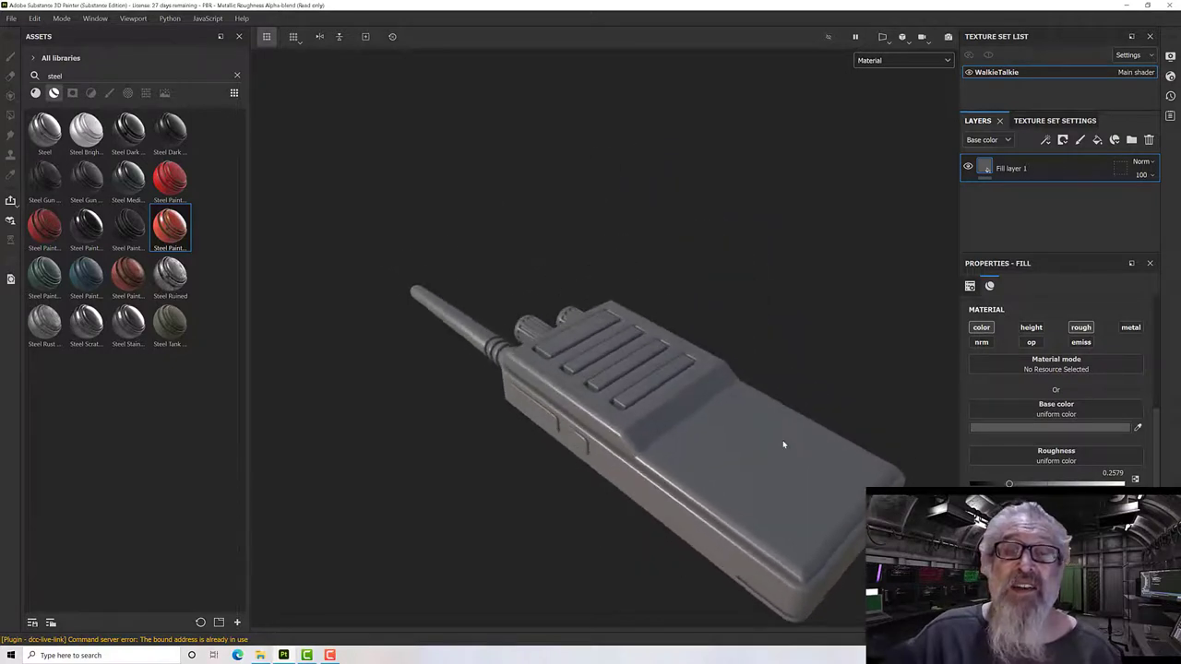
scroll(751, 427, up, 4)
middle_drag(744, 403, 741, 355)
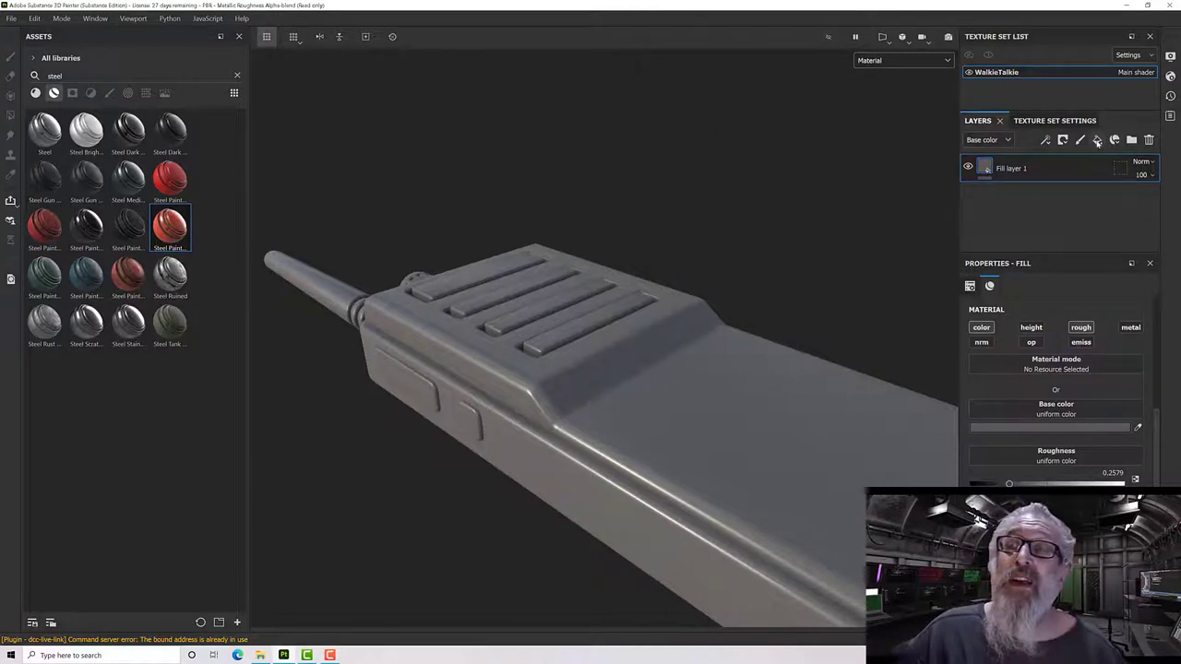
click(1097, 139)
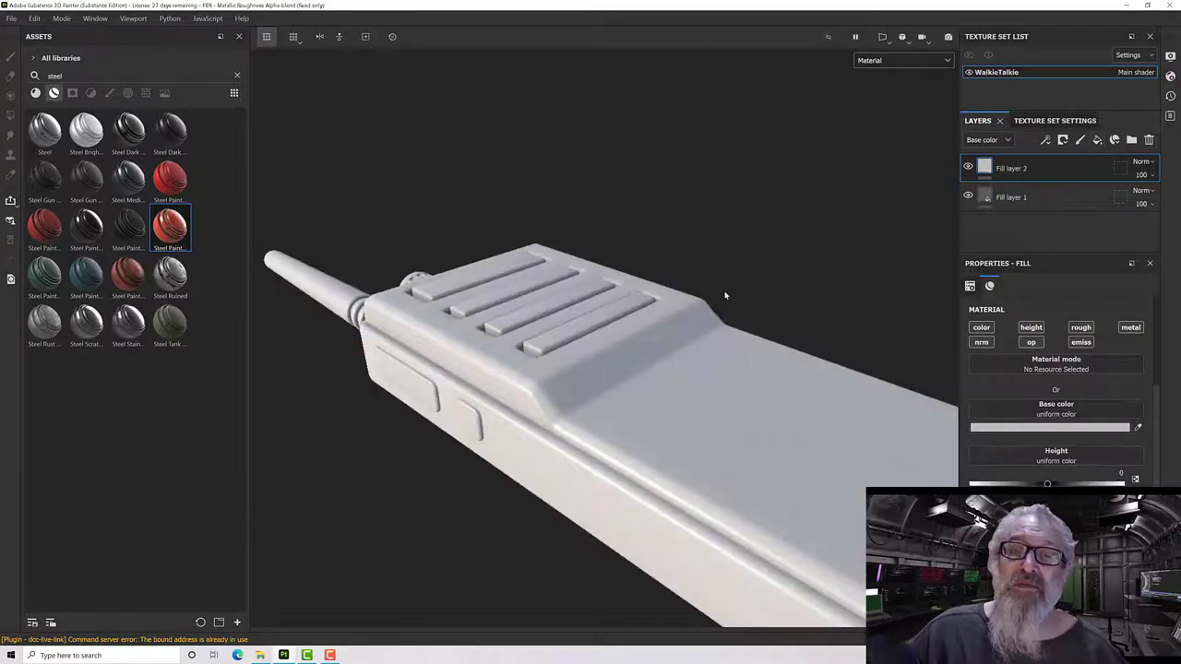
Step: Clear the steel search and show the full materials library as far as the plastic materials
scroll(728, 295, down, 3)
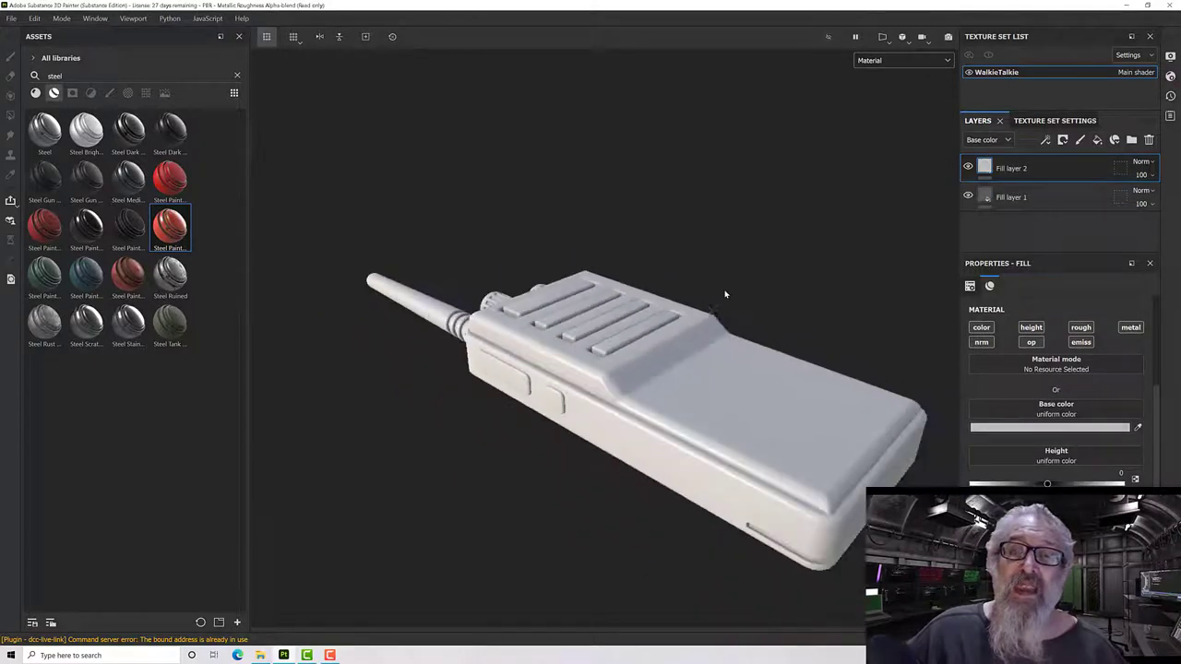
click(35, 93)
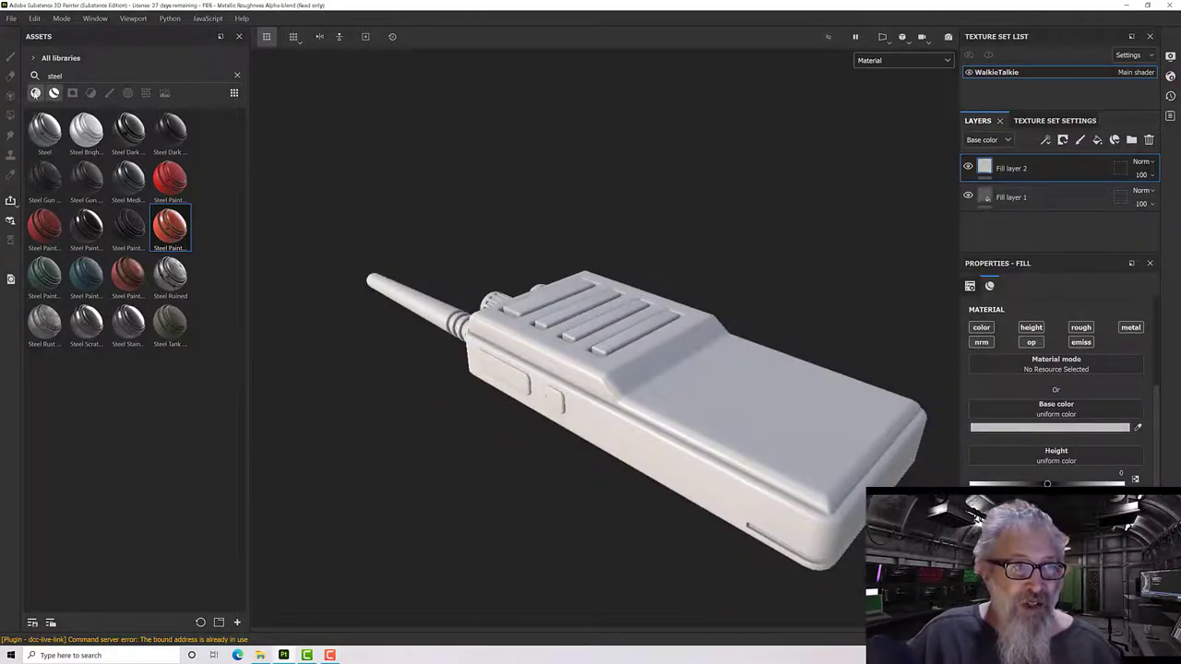
click(237, 77)
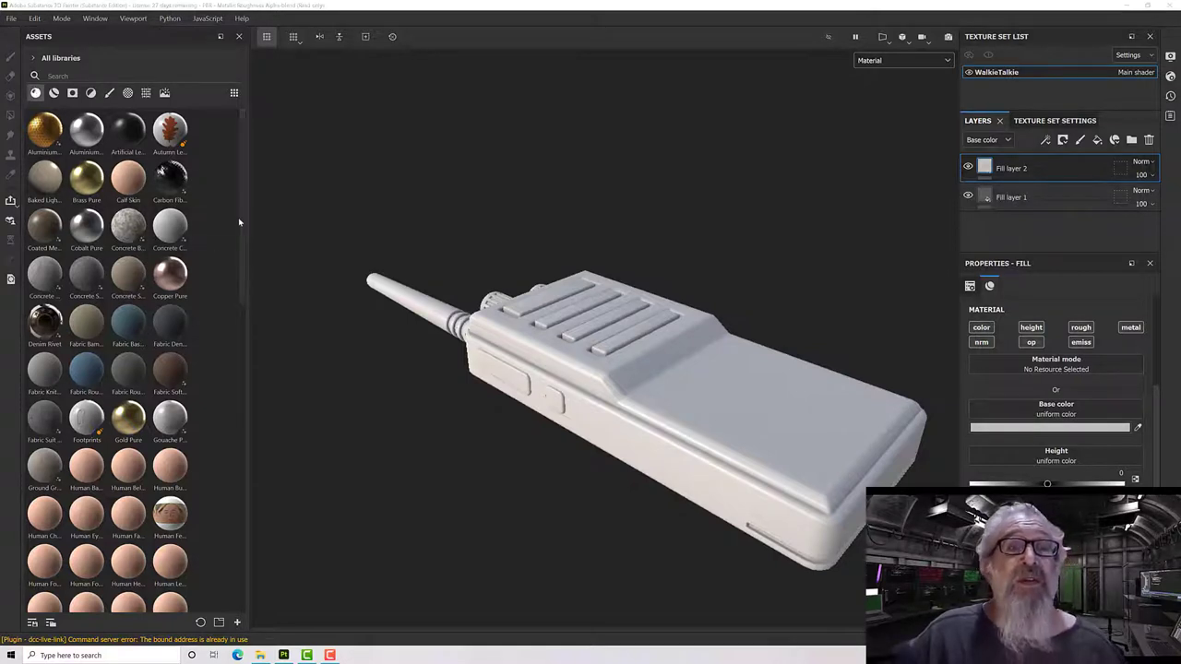
drag(239, 222, 242, 378)
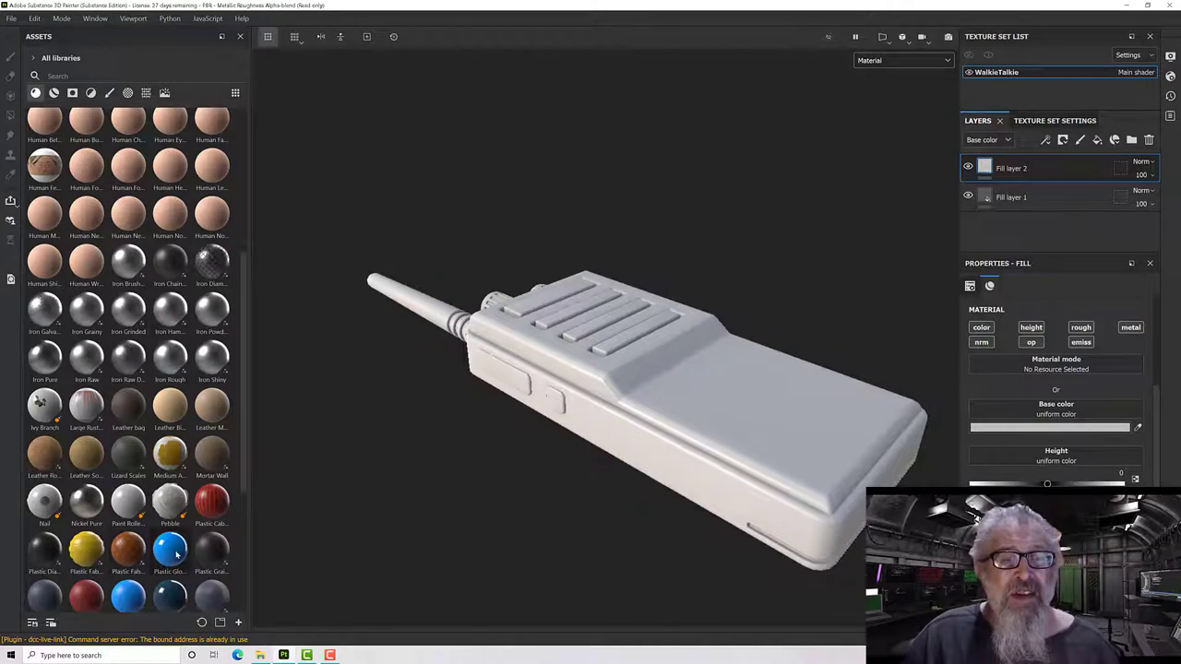
drag(170, 550, 1013, 175)
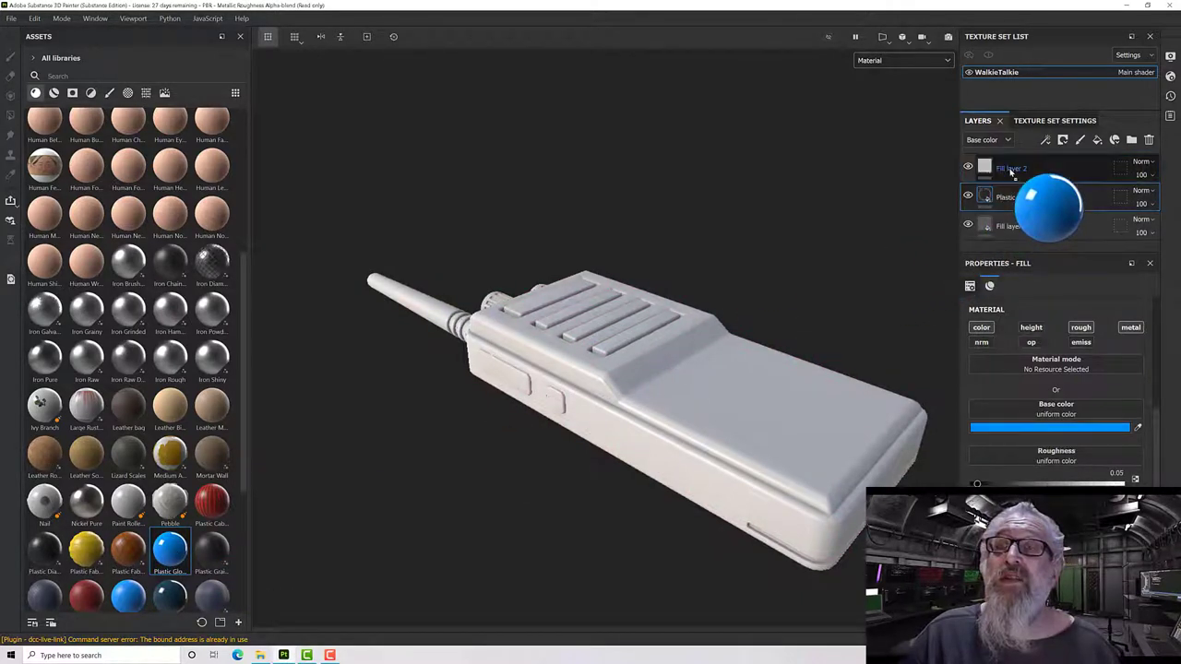
click(1024, 174)
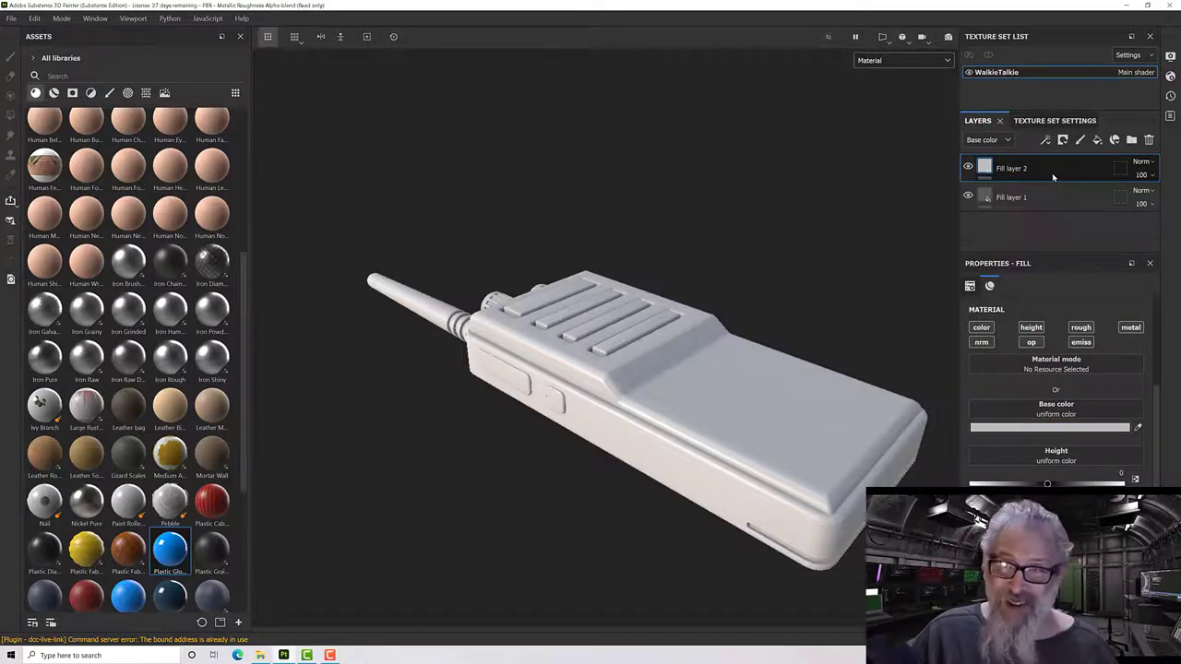
key(ctrl+z)
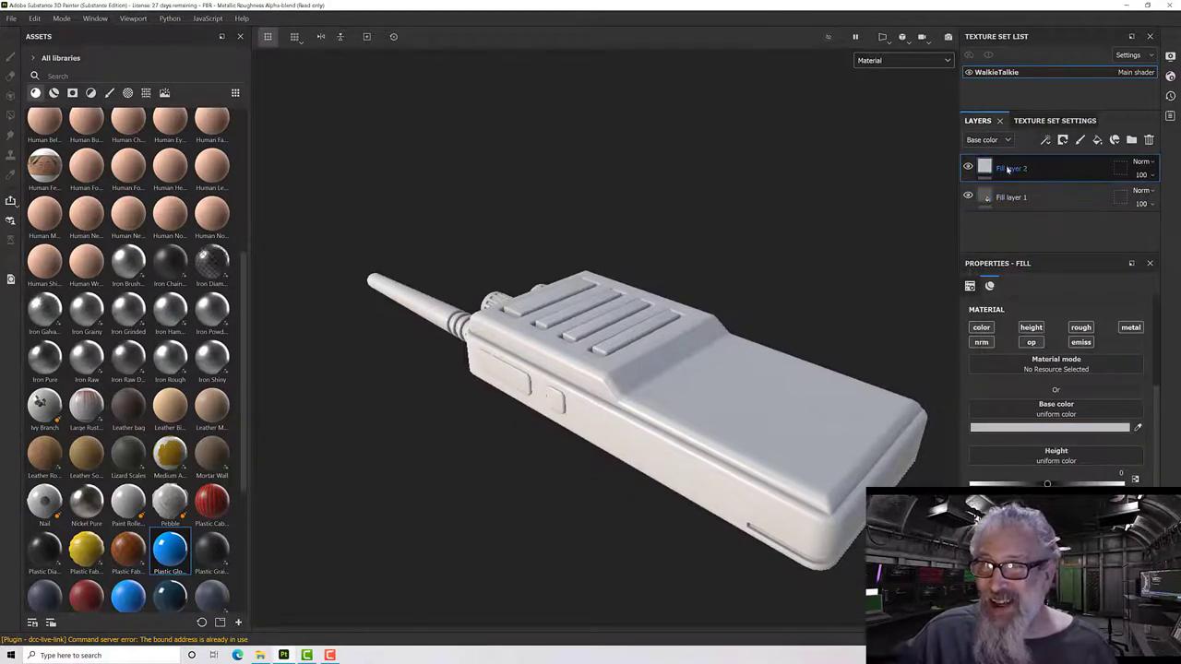
Step: Apply the Plastic Glossy Pure material to Fill layer 2 and check how it looks on the walkie-talkie
click(169, 557)
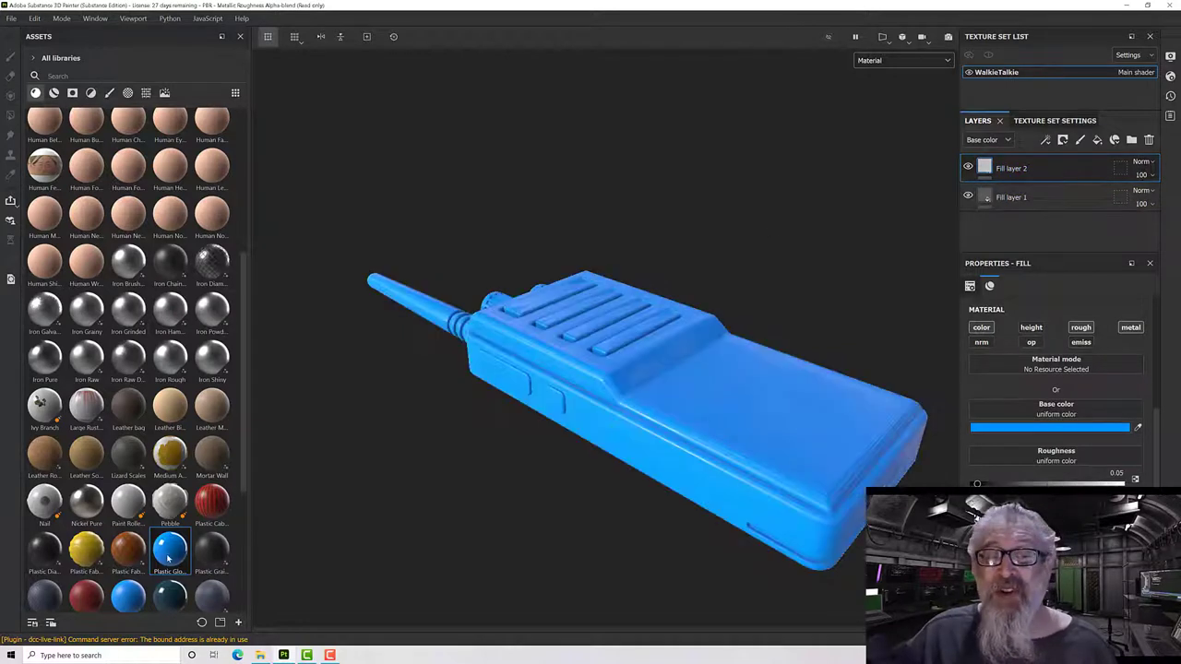
mouse_move(169, 557)
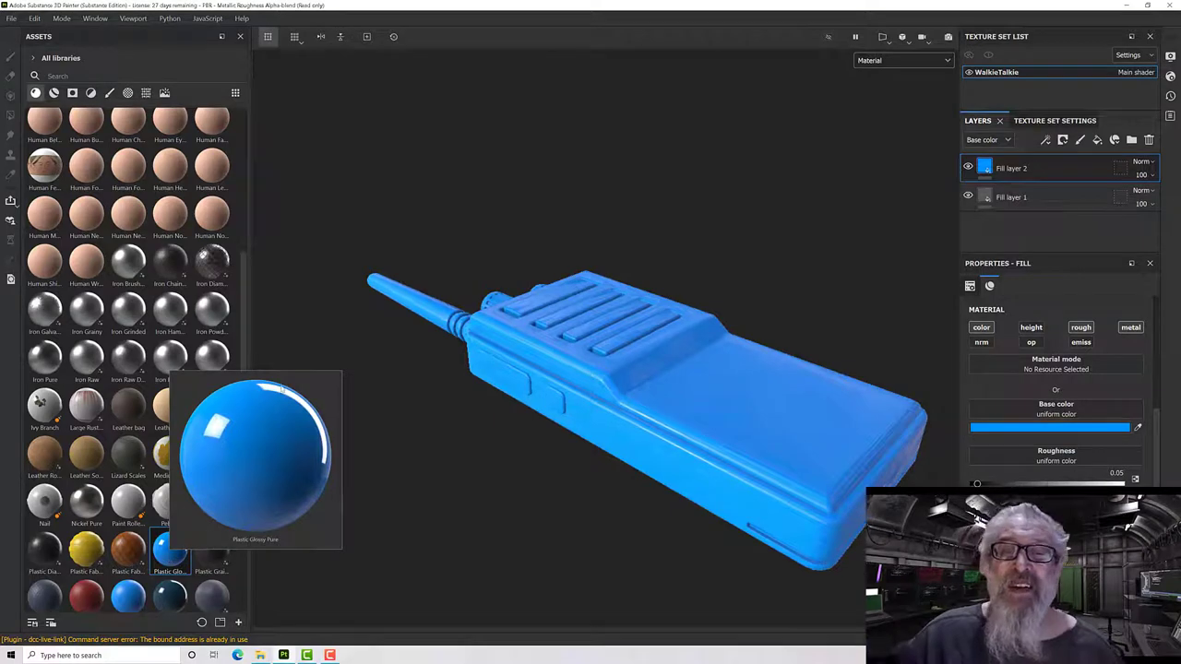
alt+drag(527, 448, 536, 396)
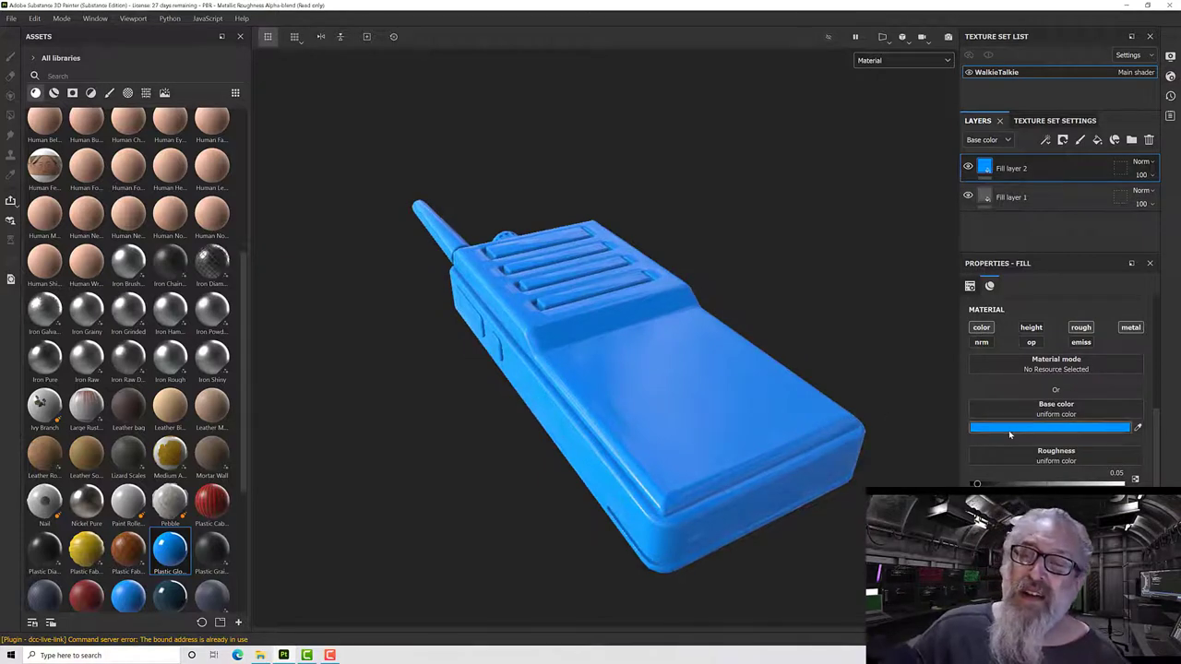
Step: Change the base color of Fill layer 2 to dark grey
click(1009, 428)
drag(851, 418, 839, 445)
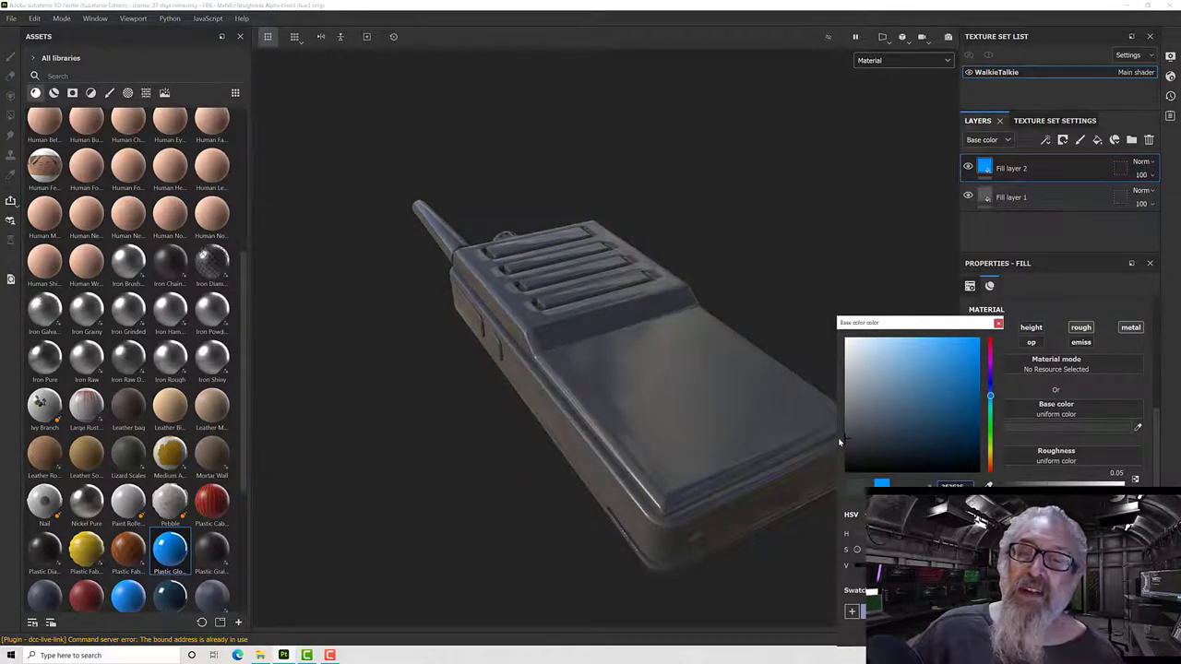
mouse_move(670, 414)
alt+mouse_down()
mouse_move(670, 440)
mouse_move(685, 422)
mouse_move(652, 420)
alt+mouse_up()
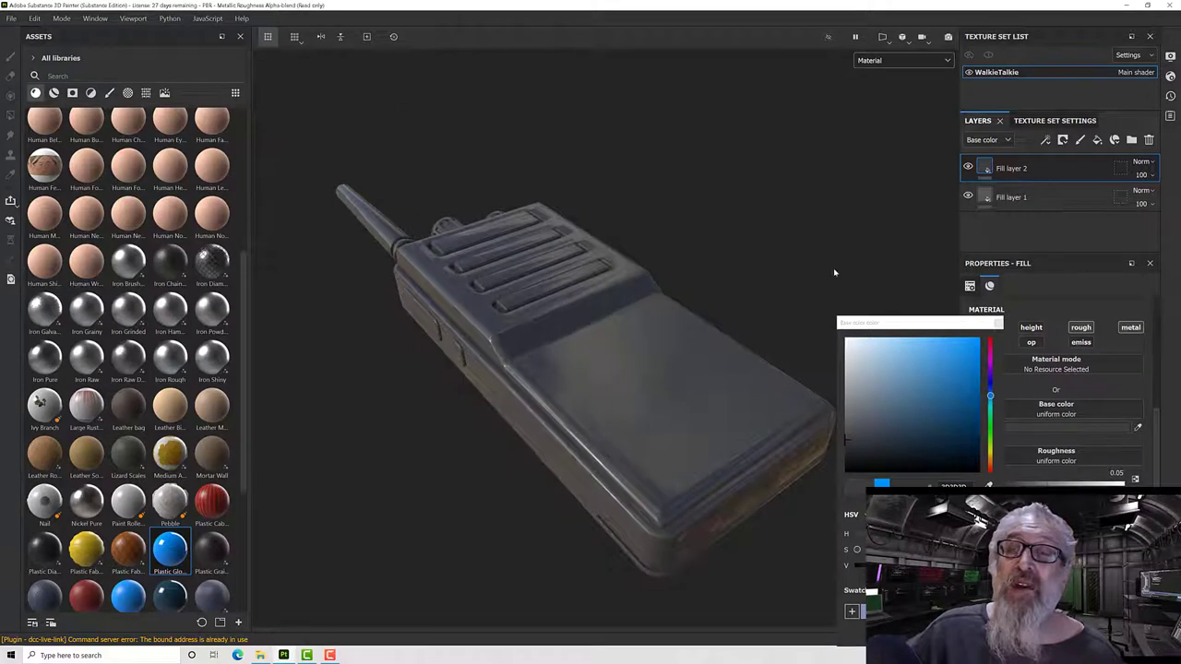
click(784, 310)
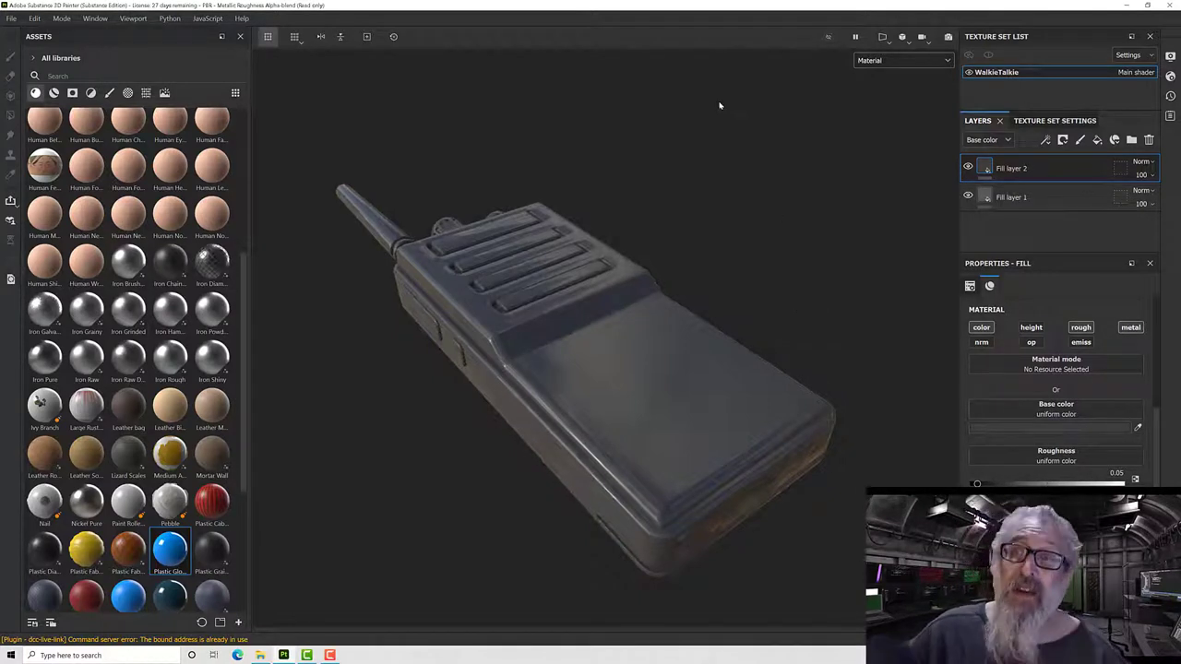
Step: Add a black mask to Fill layer 2
right_click(1009, 168)
click(1047, 22)
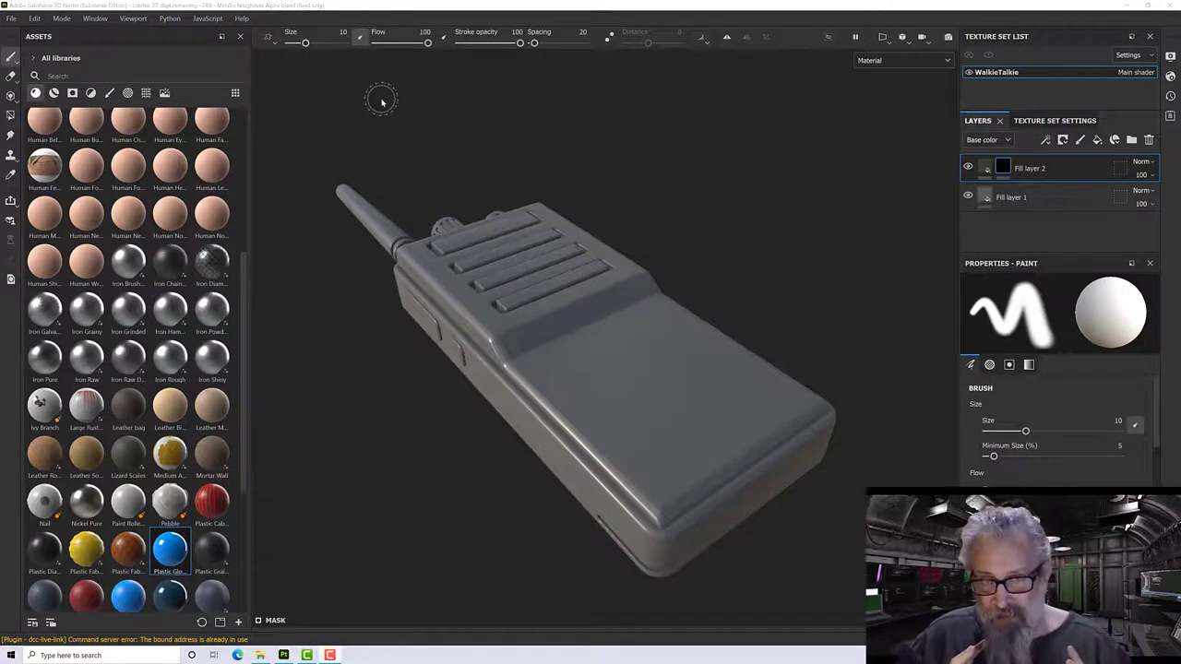
right_click(1007, 168)
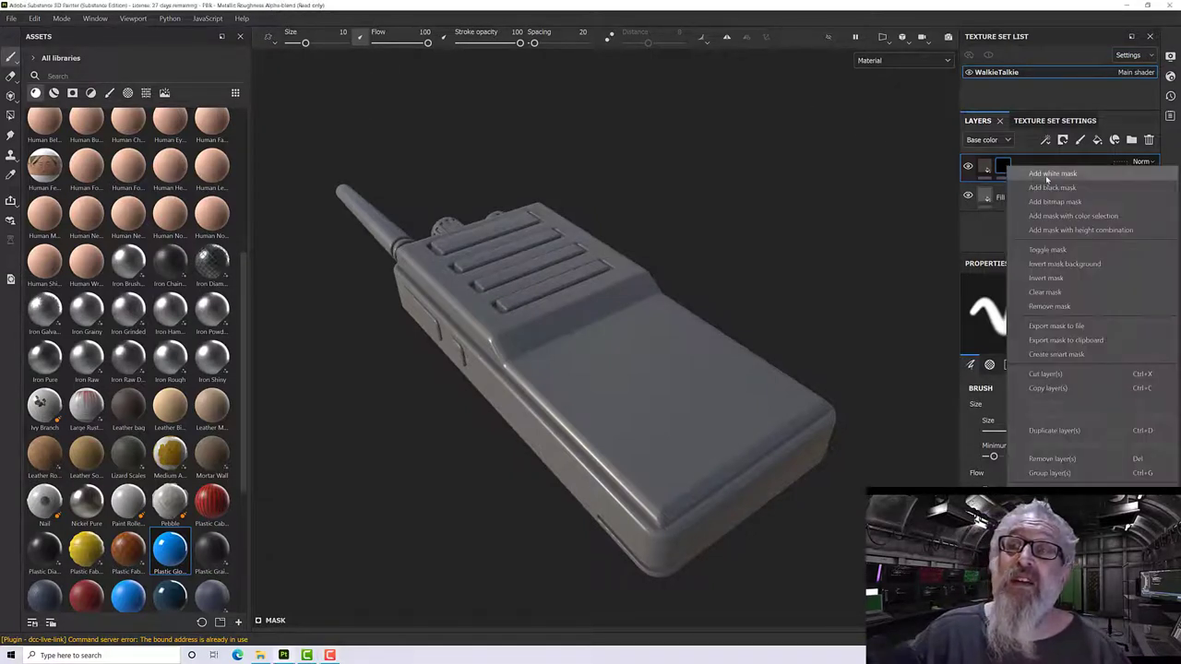
click(928, 190)
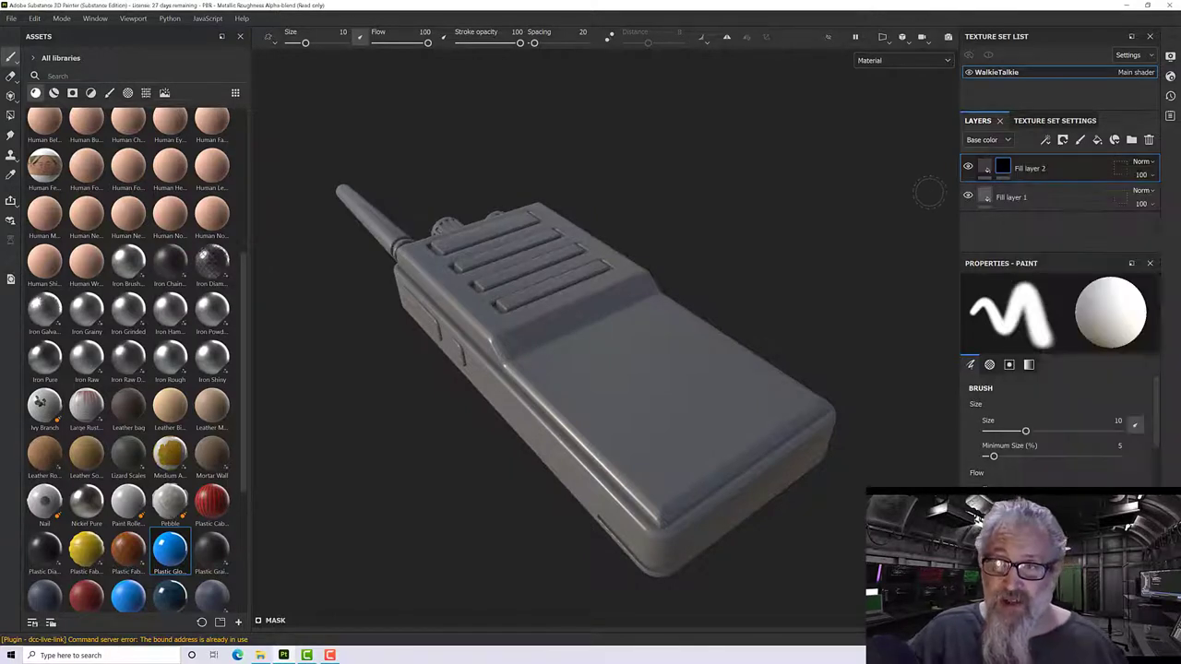
Step: Add a generator to the mask of Fill layer 2 and choose Metal Edge Wear for it
right_click(1006, 169)
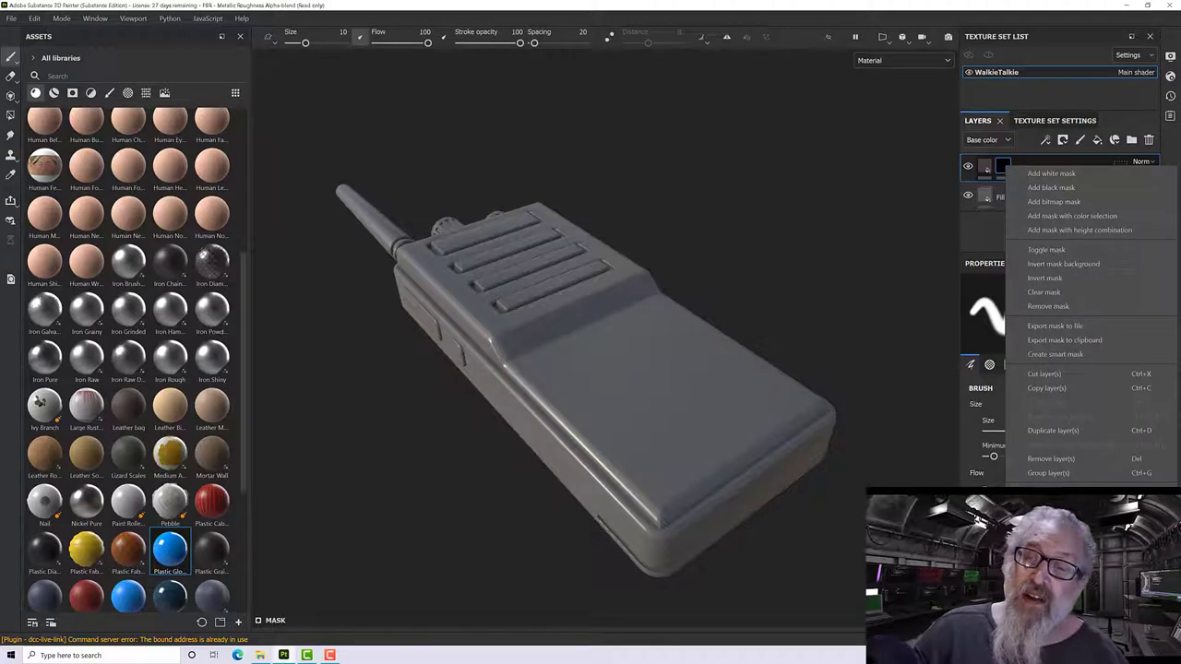
click(1057, 356)
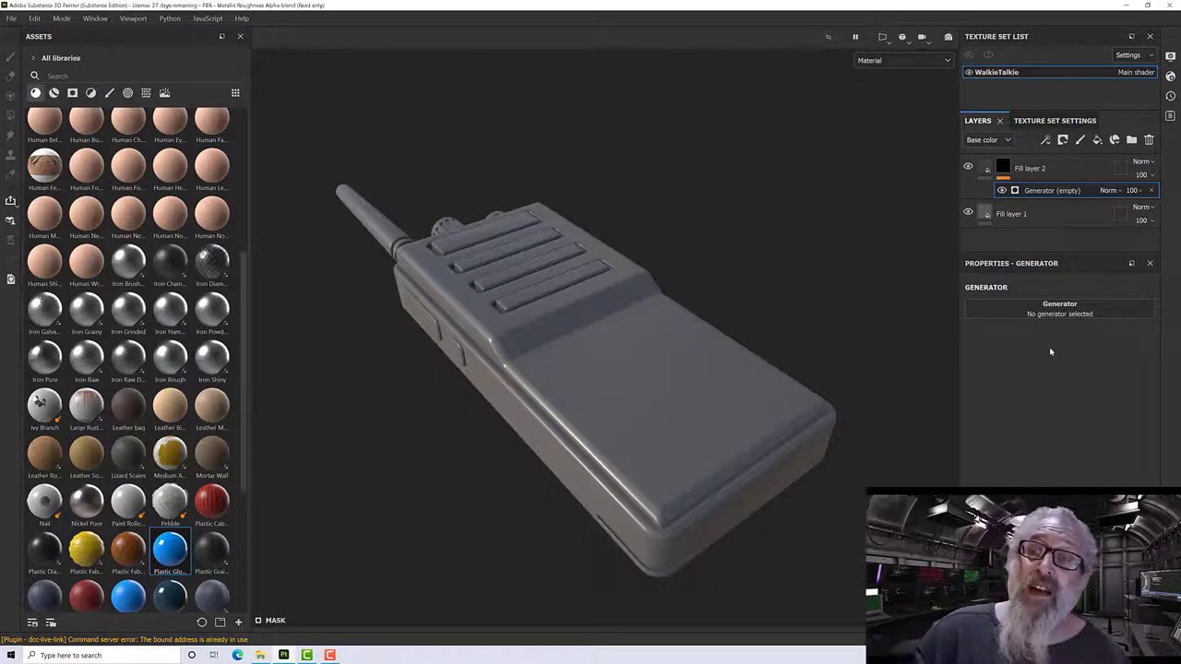
click(1016, 311)
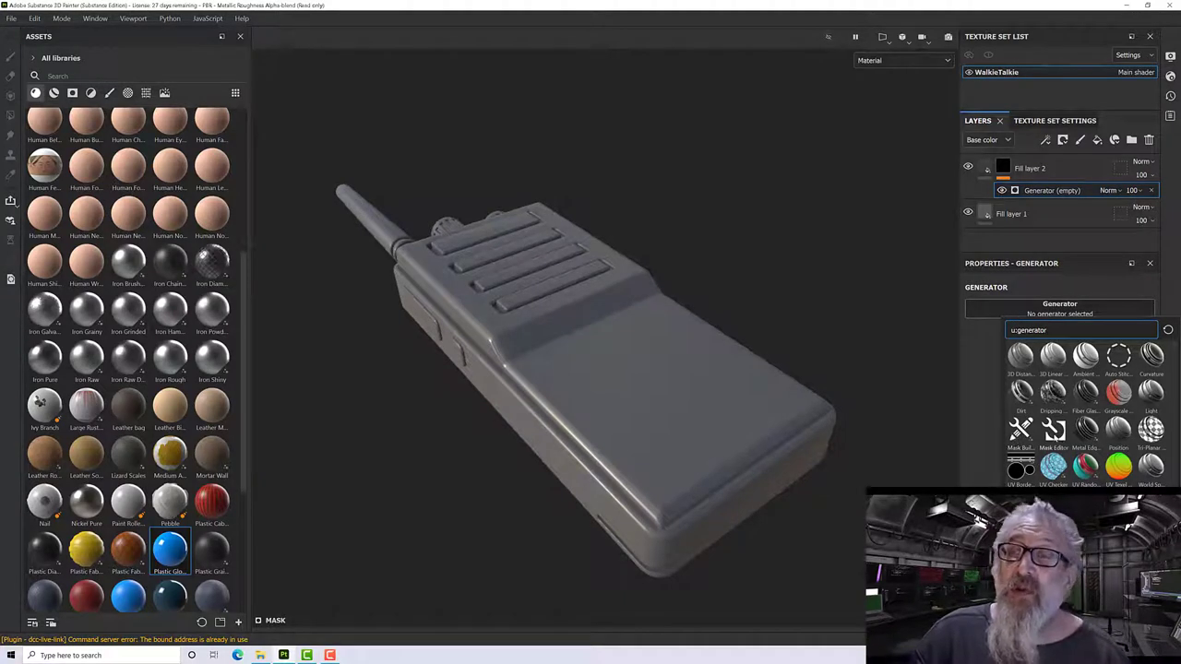
mouse_move(1056, 440)
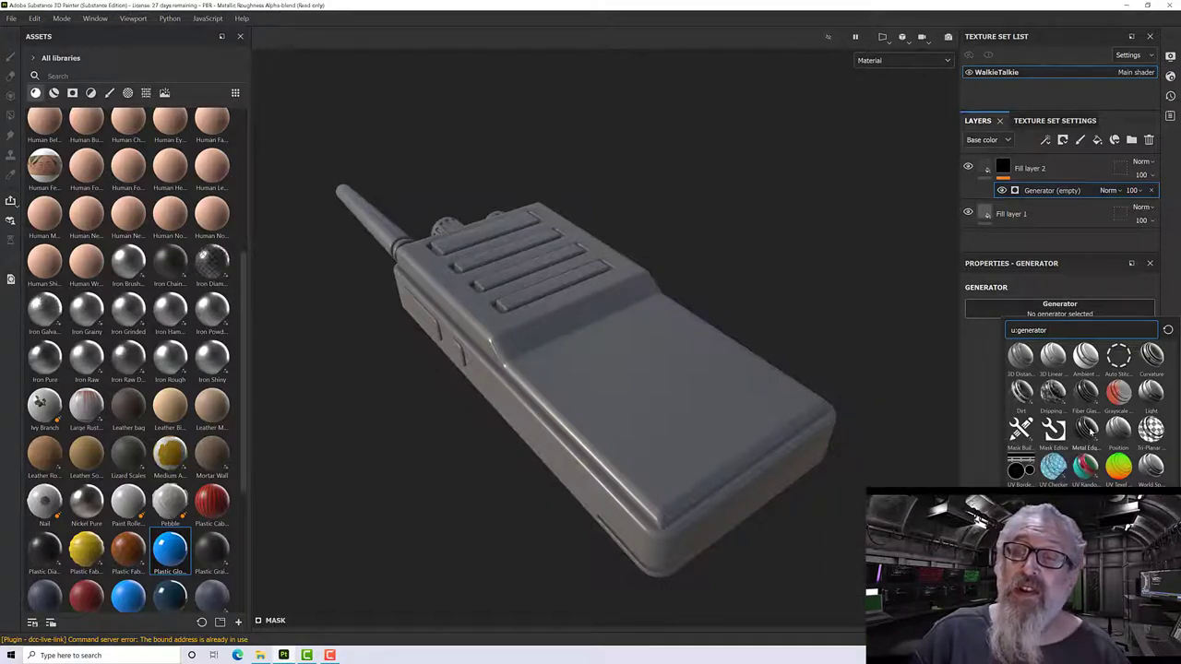
click(1087, 429)
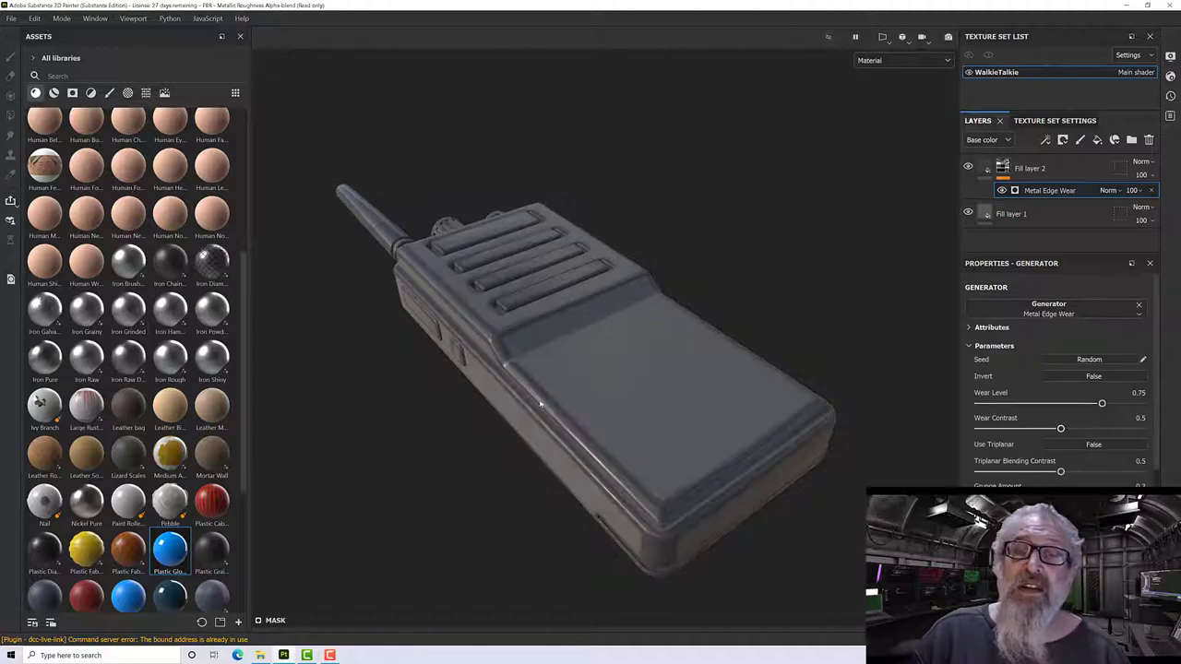
Step: Set the Metal Edge Wear generator's wear level to 0.3, wear contrast to 0.33 and grunge amount to 0.6
scroll(492, 360, up, 6)
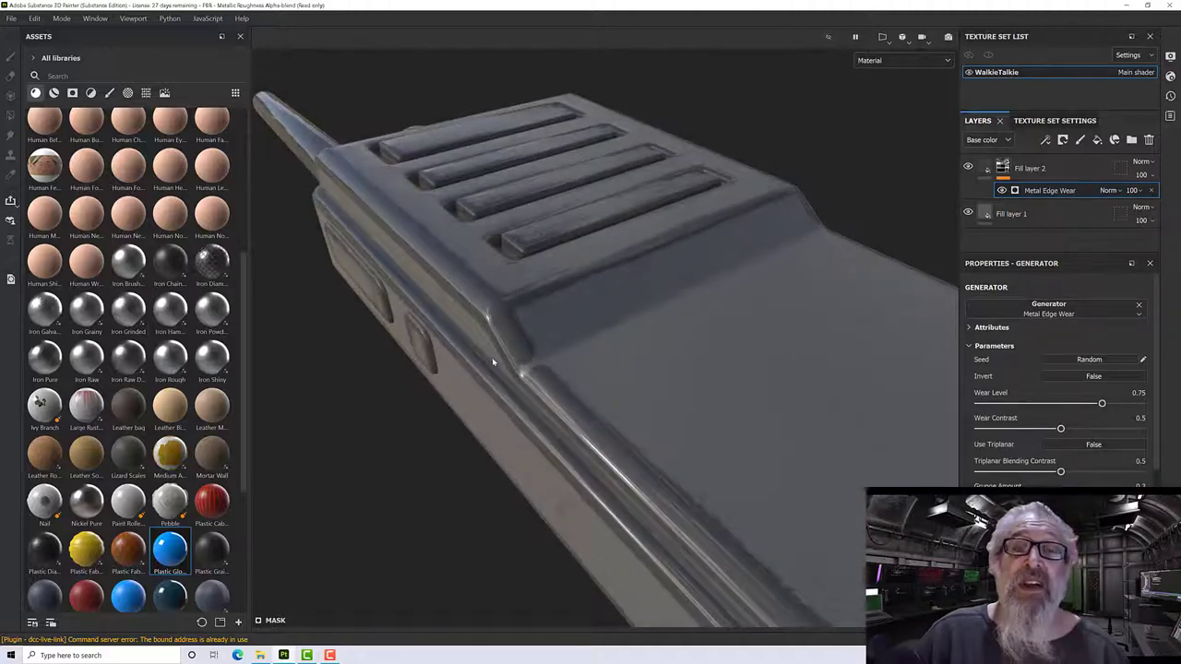
scroll(492, 361, down, 4)
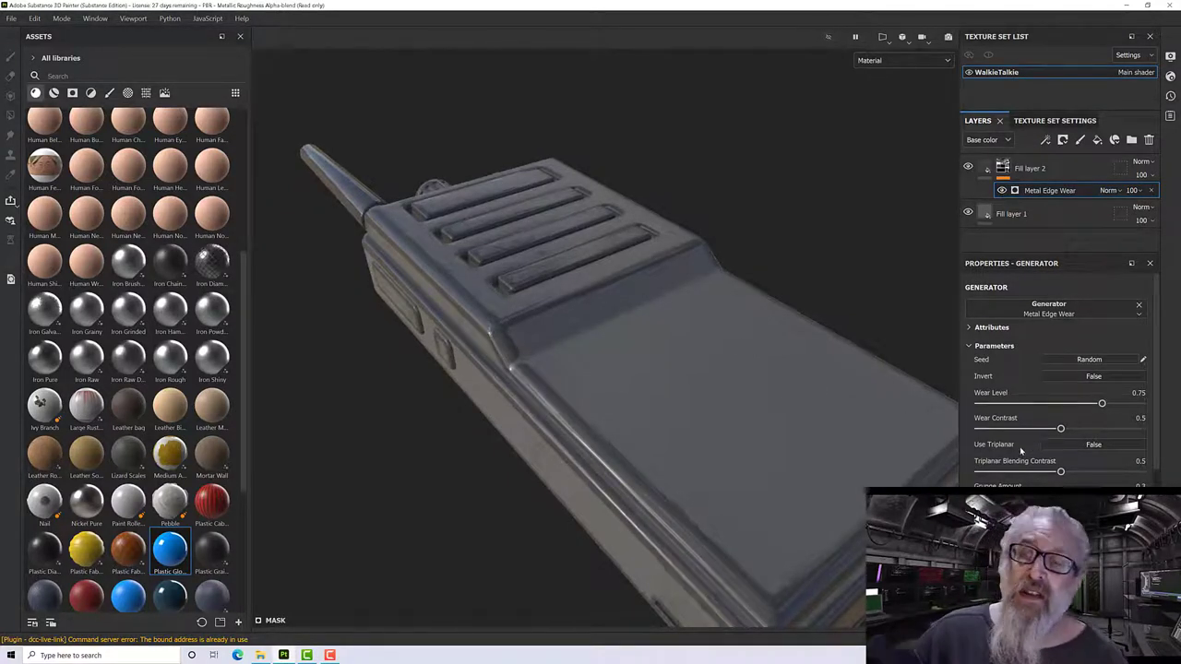
scroll(1024, 446, down, 3)
scroll(1031, 448, down, 4)
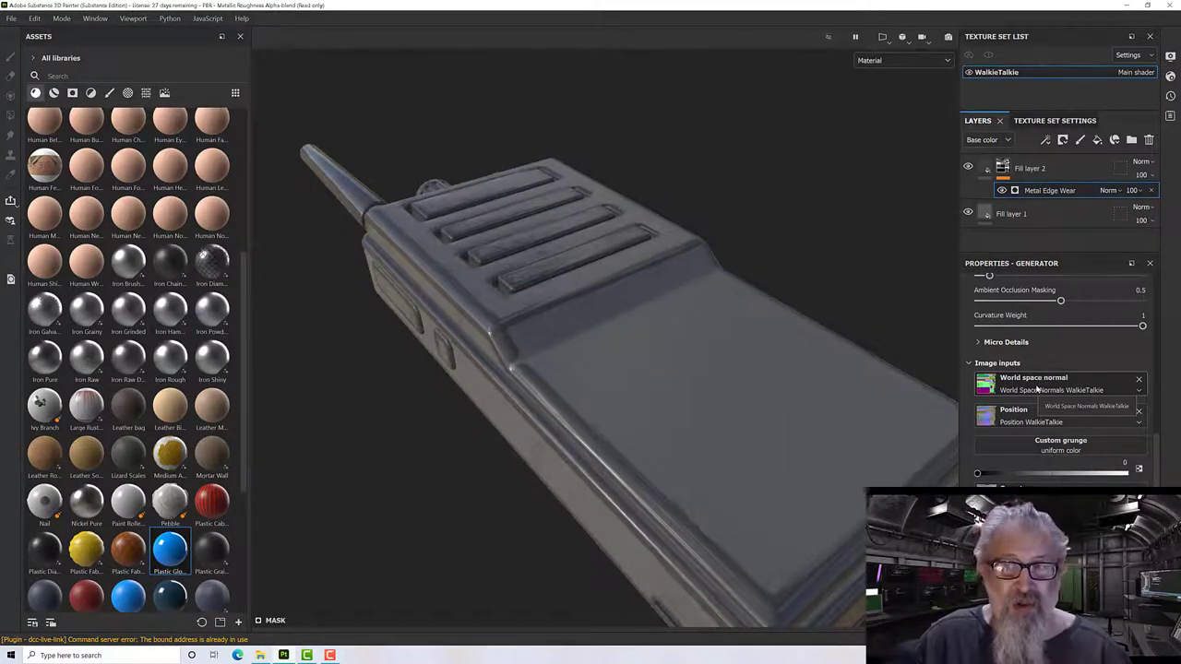
scroll(1037, 389, up, 10)
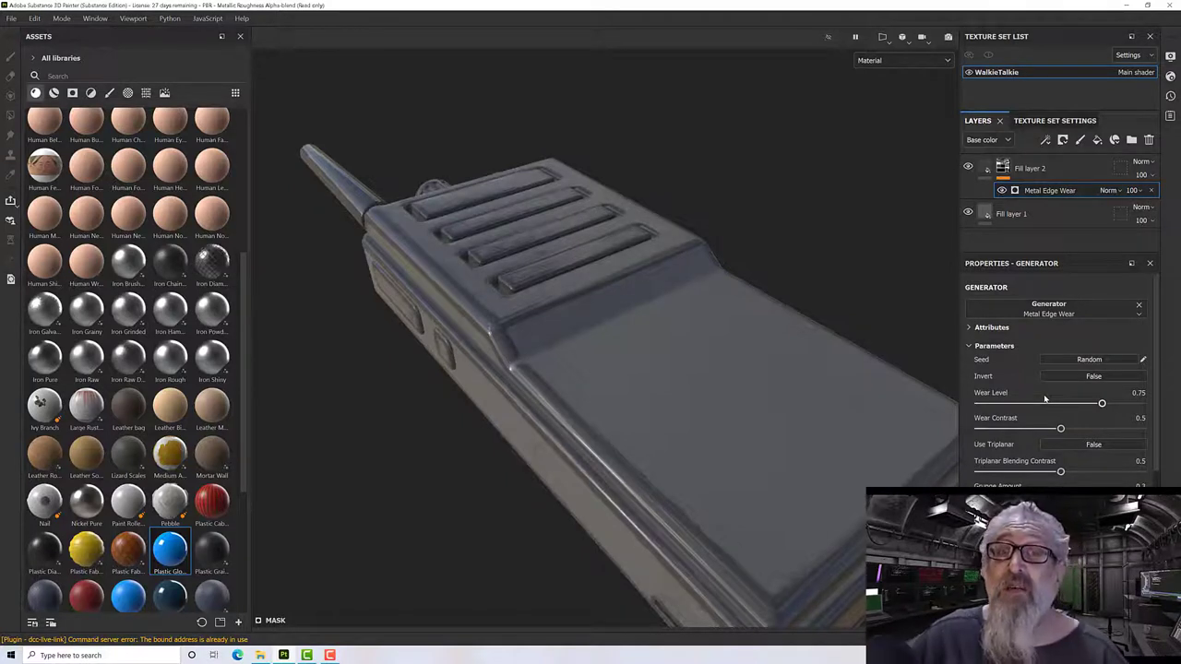
drag(1103, 404, 1028, 411)
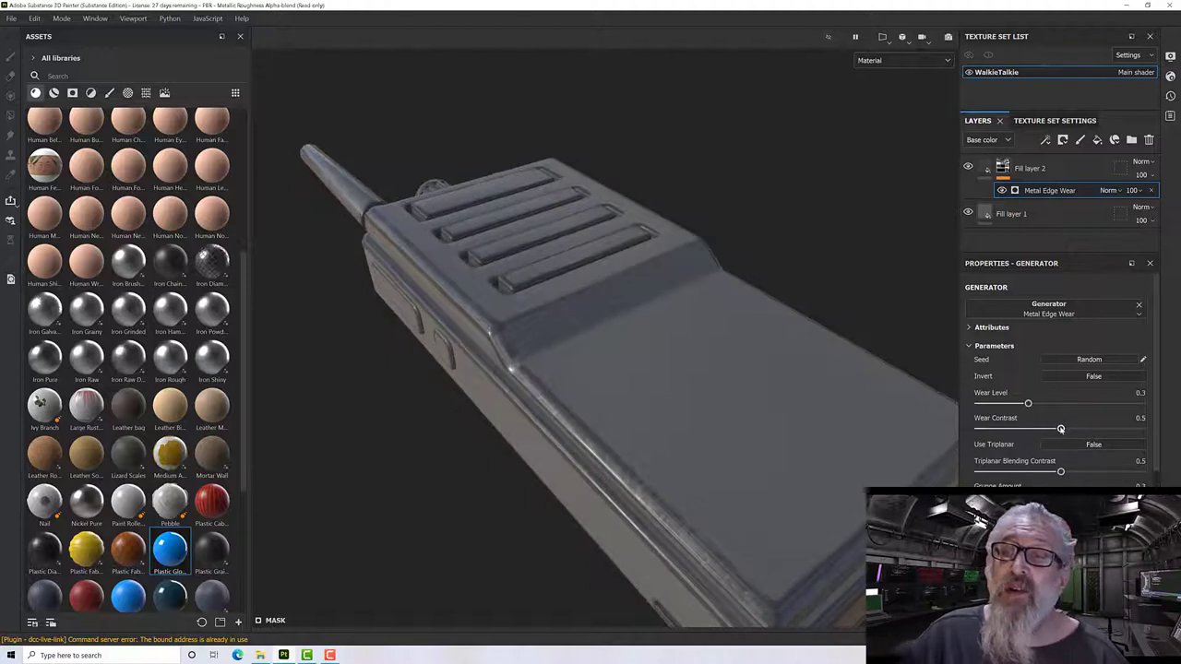
mouse_move(1061, 430)
mouse_down()
mouse_move(1139, 430)
mouse_move(980, 430)
mouse_move(1033, 429)
mouse_up()
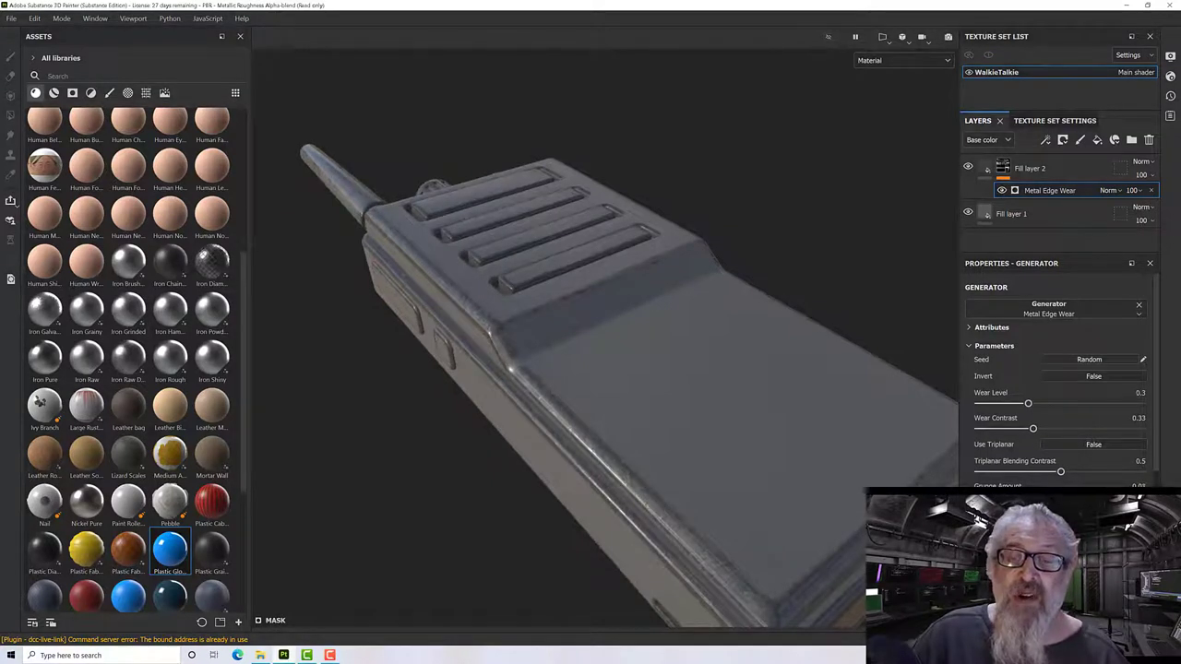
drag(1035, 498, 1075, 498)
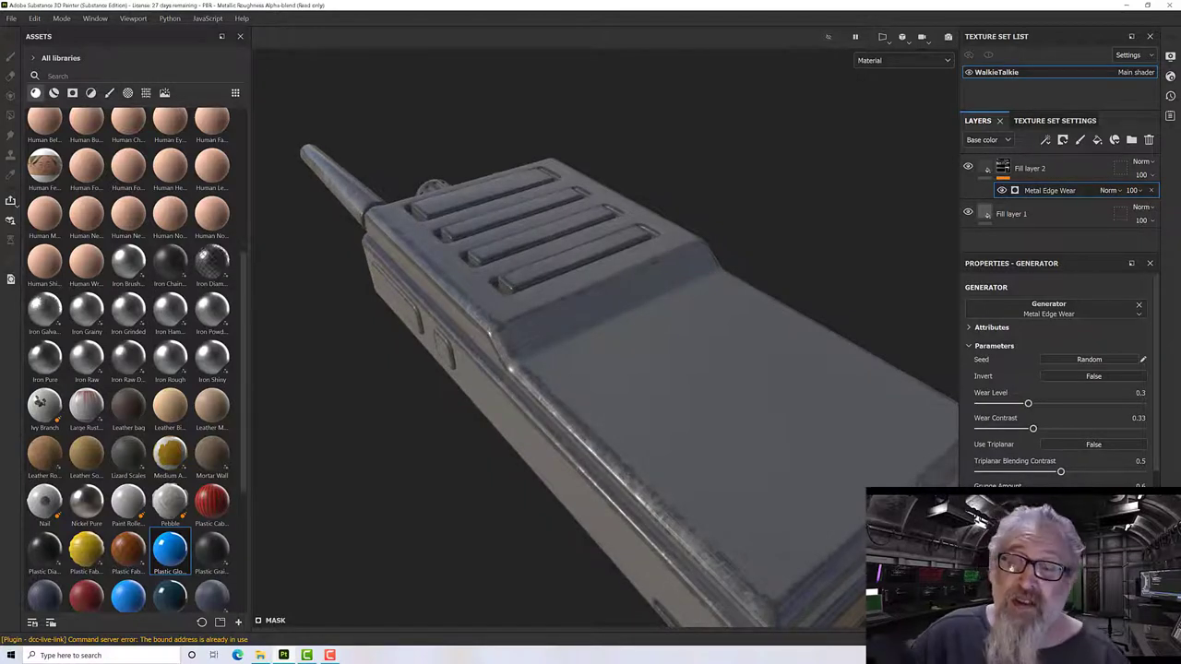
Step: Set Invert to True on the Metal Edge Wear generator and inspect the worn edges of the walkie-talkie
scroll(1061, 388, down, 2)
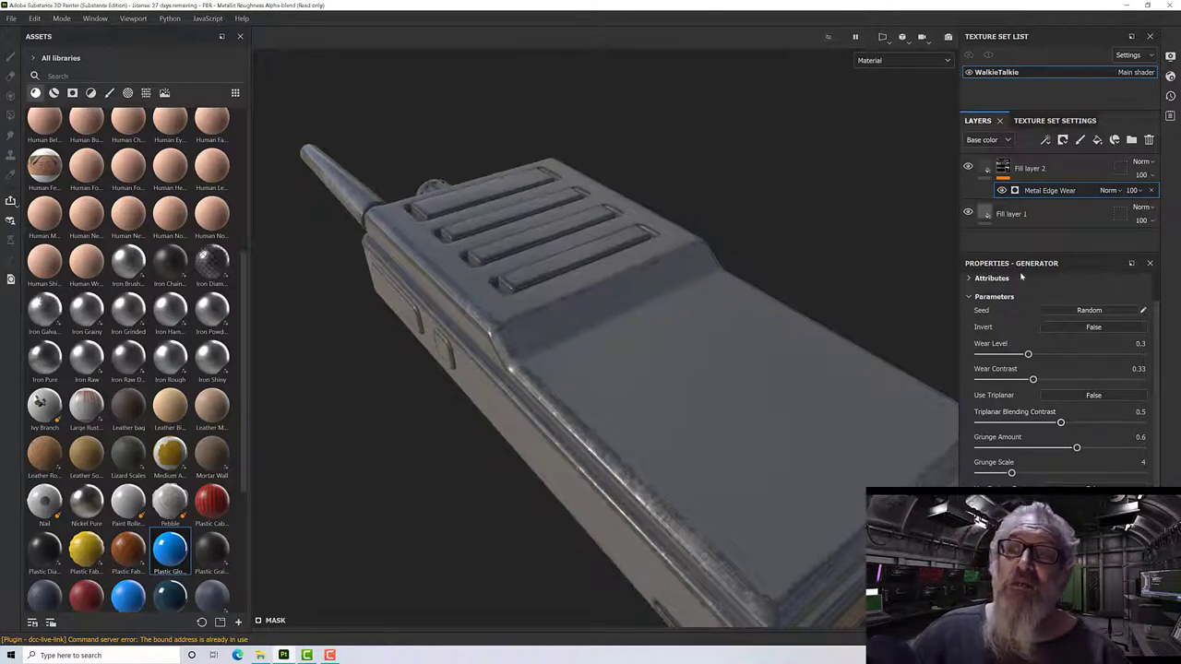
scroll(1009, 311, up, 1)
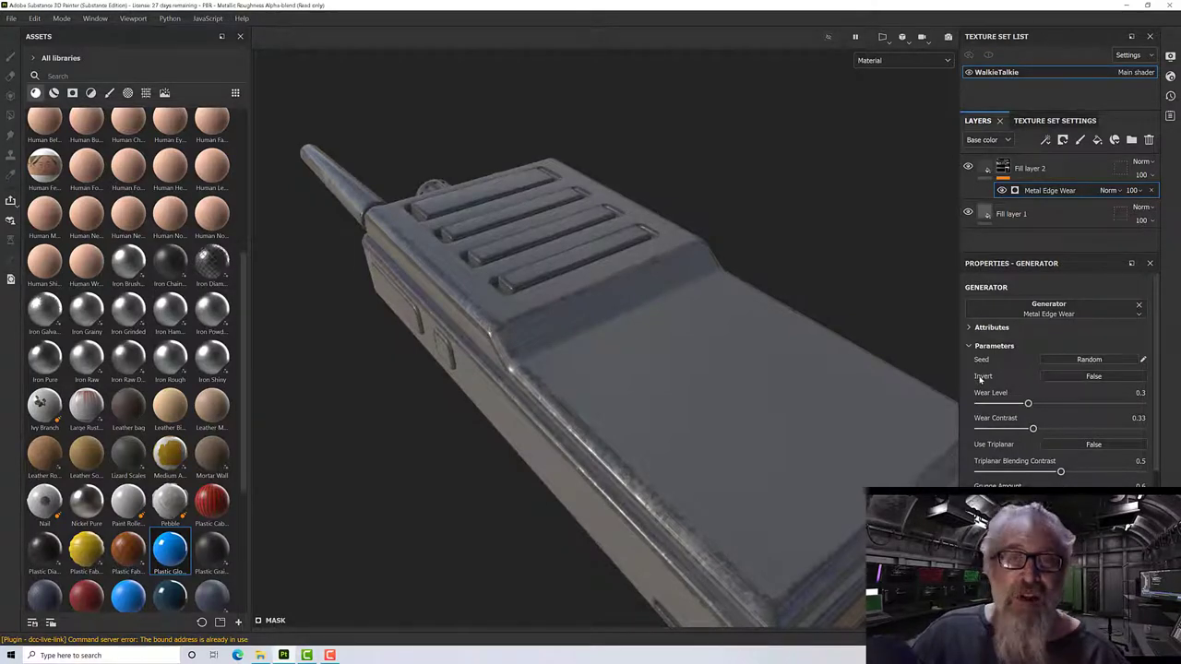
click(1079, 379)
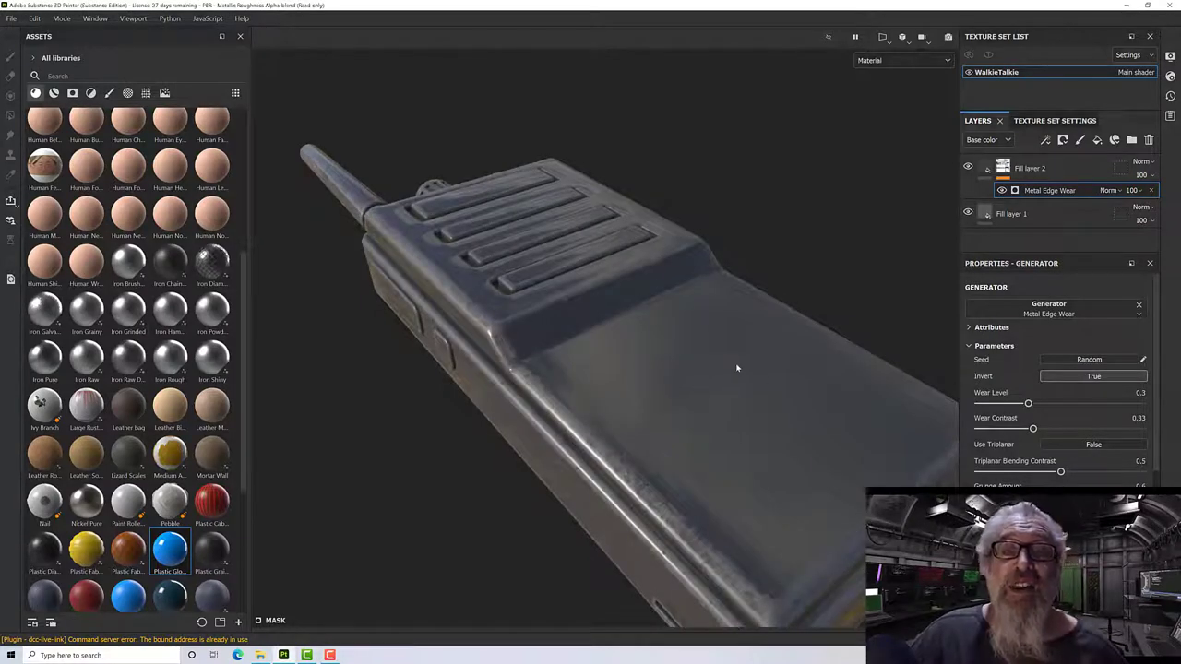
alt+drag(738, 369, 499, 370)
alt+drag(573, 341, 646, 318)
scroll(720, 443, down, 3)
Step: Raise the roughness of Fill layer 2 to 0.1905, checking the reflections from several angles
click(1029, 168)
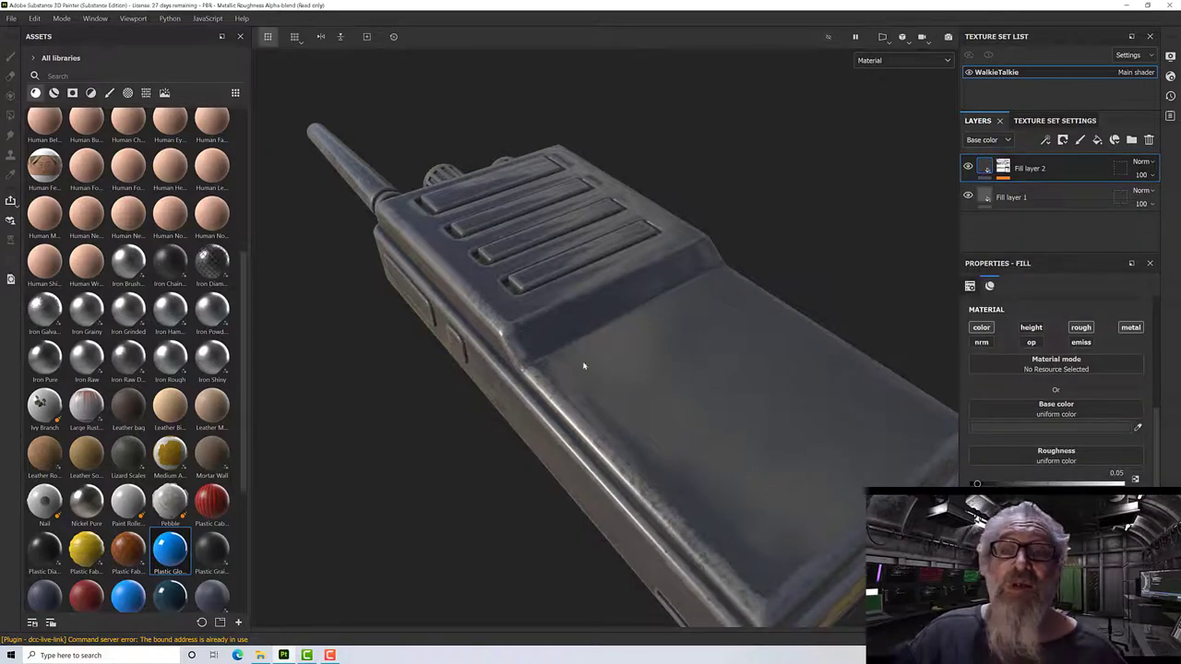
alt+drag(582, 366, 683, 386)
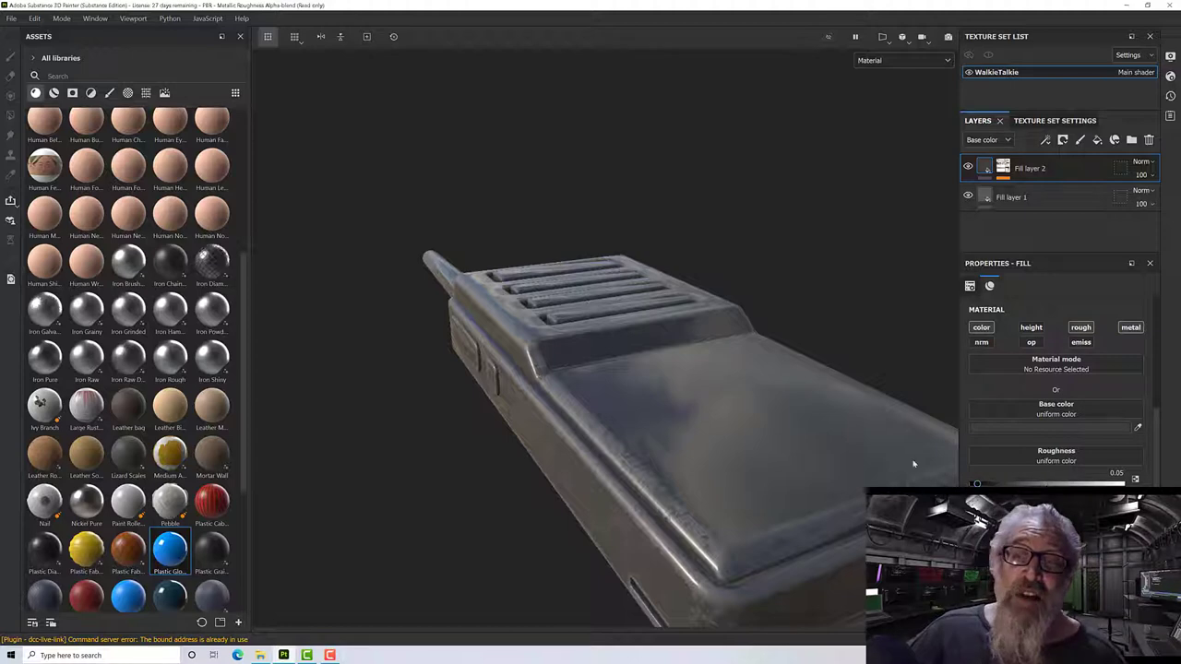
drag(975, 484, 990, 486)
alt+drag(763, 421, 762, 475)
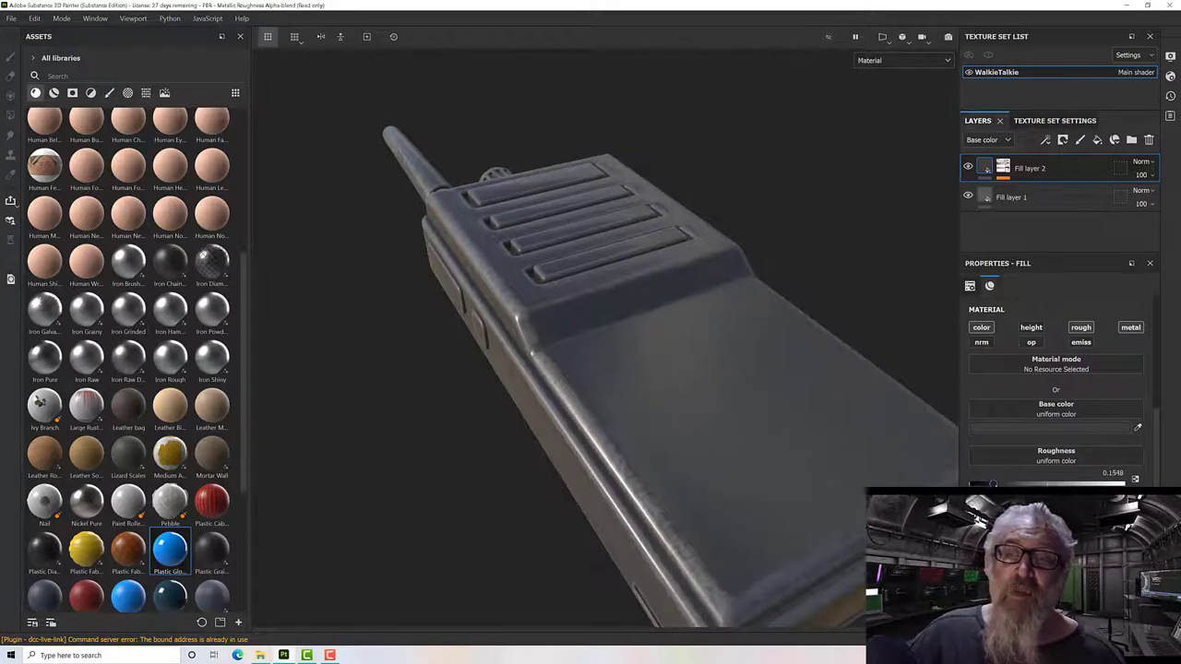
alt+drag(691, 414, 688, 513)
alt+middle_drag(688, 513, 662, 474)
alt+drag(664, 480, 679, 394)
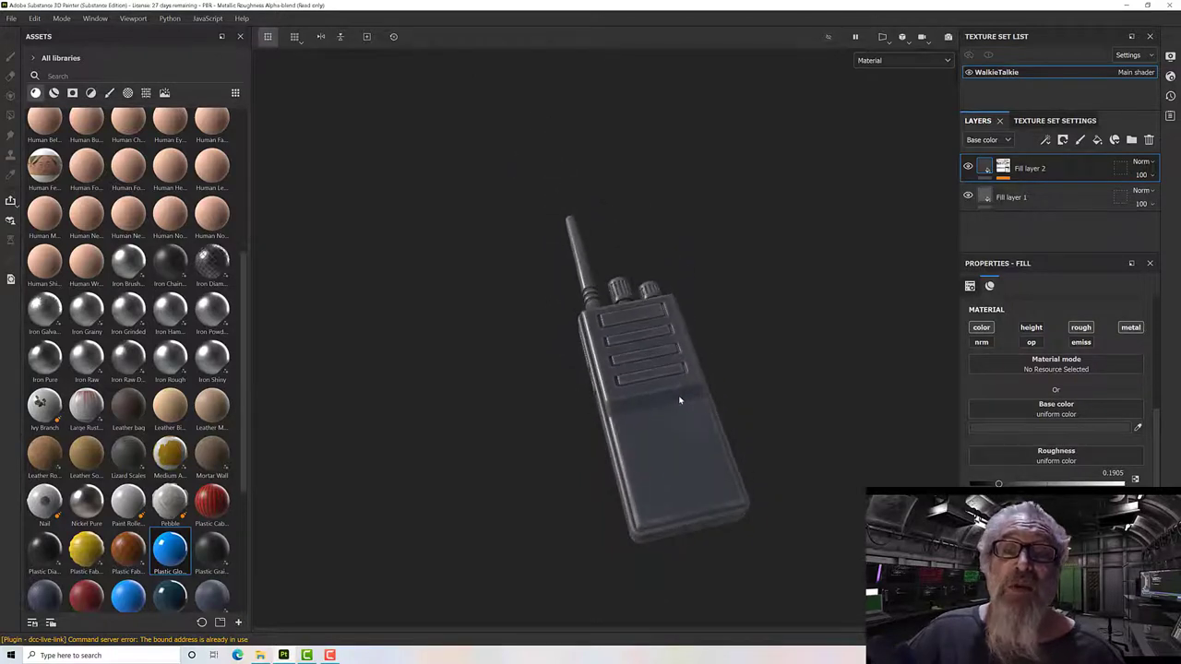
Step: Add a paint layer above Fill layer 2
scroll(679, 395, up, 5)
alt+middle_drag(720, 390, 726, 386)
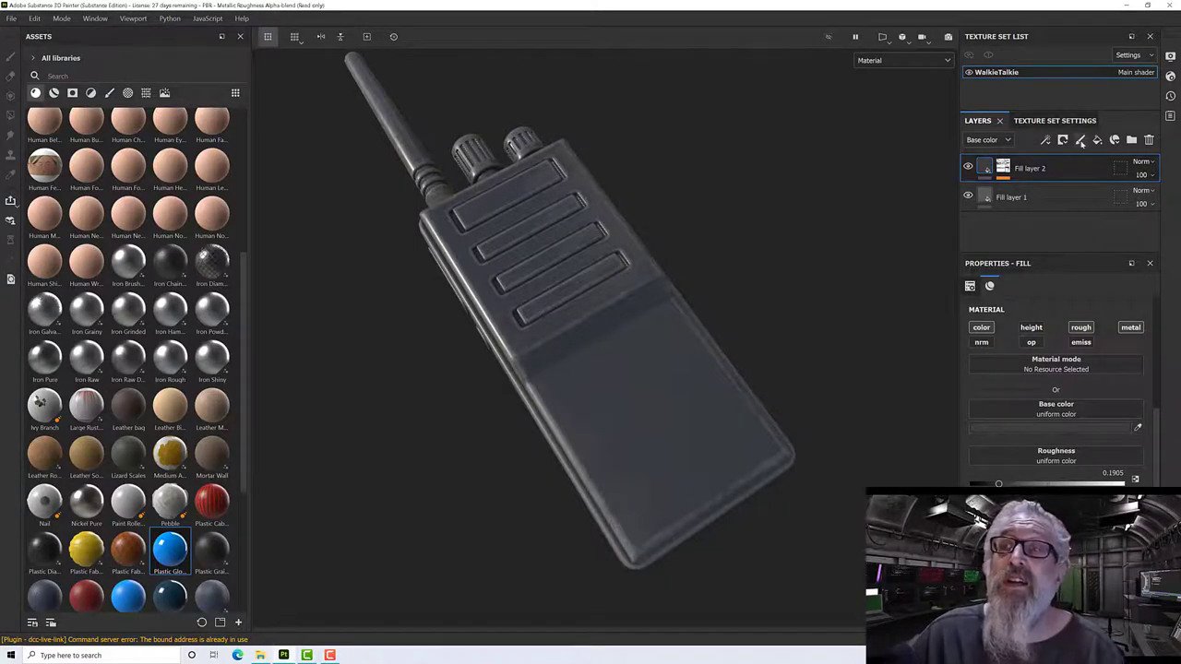
click(1082, 141)
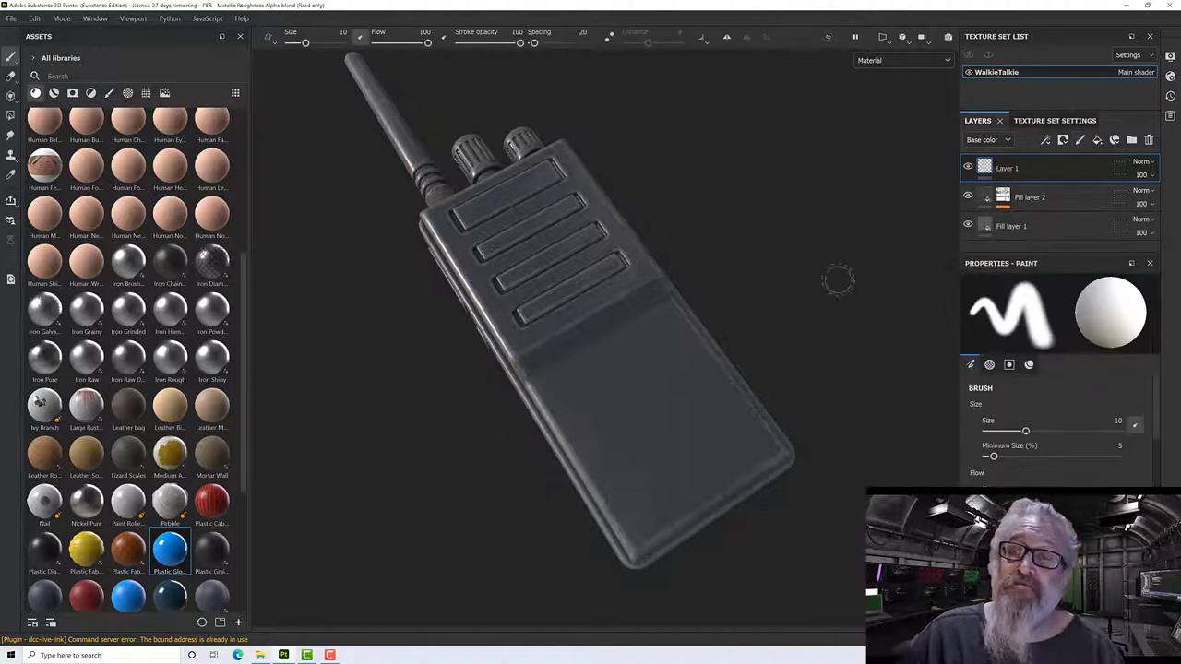
Step: Restrict the paint material of Layer 1 to the height and rough channels, turning off color, metal and nrm
scroll(1072, 403, down, 5)
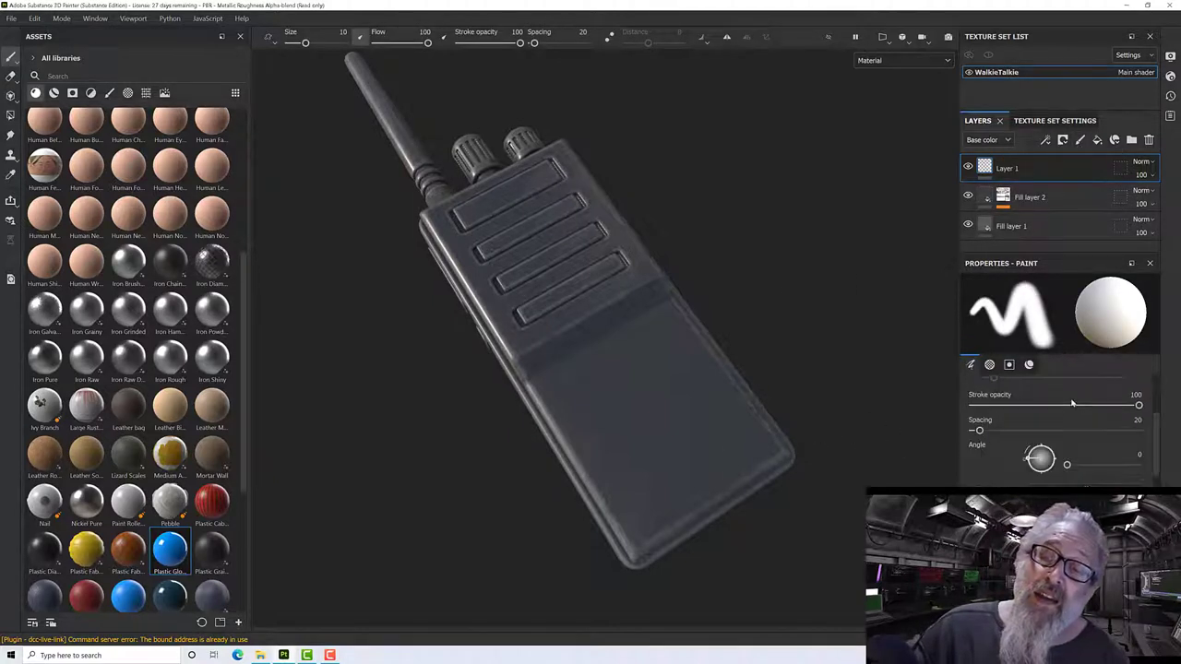
scroll(1072, 403, up, 5)
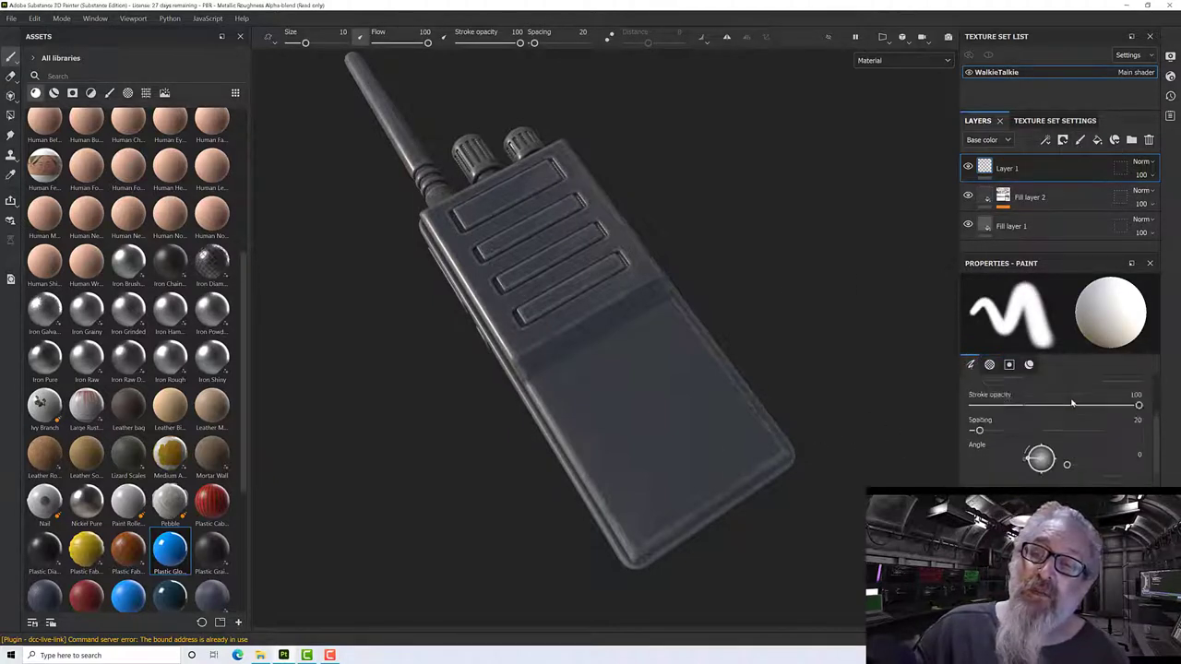
scroll(1072, 403, down, 12)
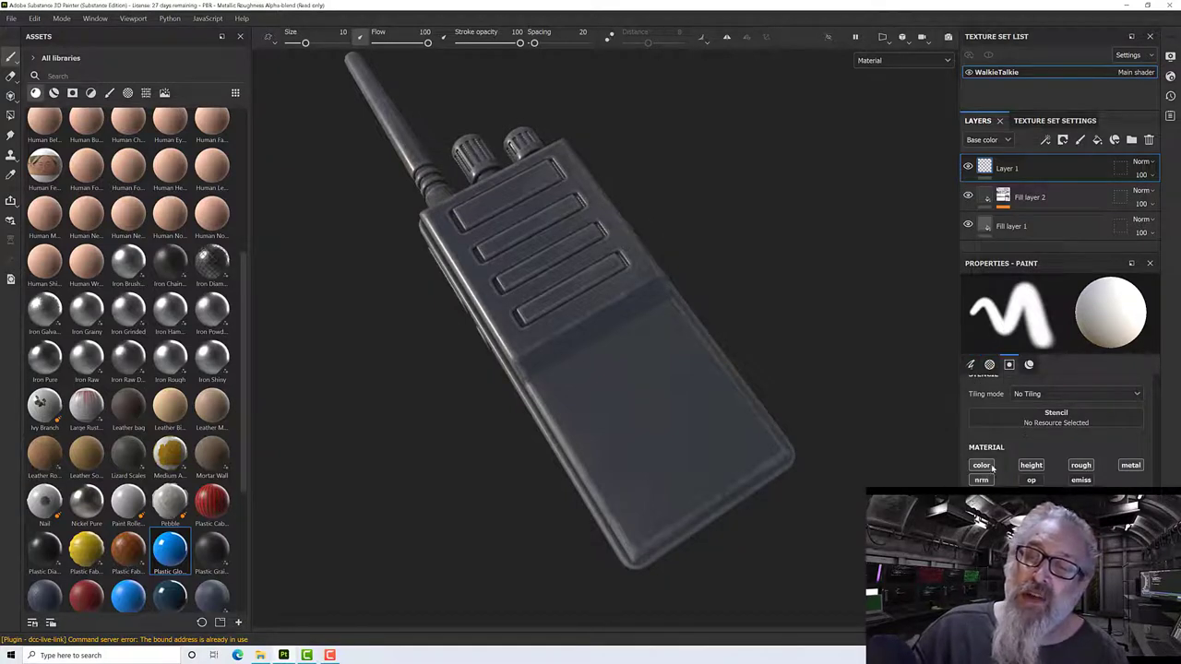
scroll(1072, 403, down, 3)
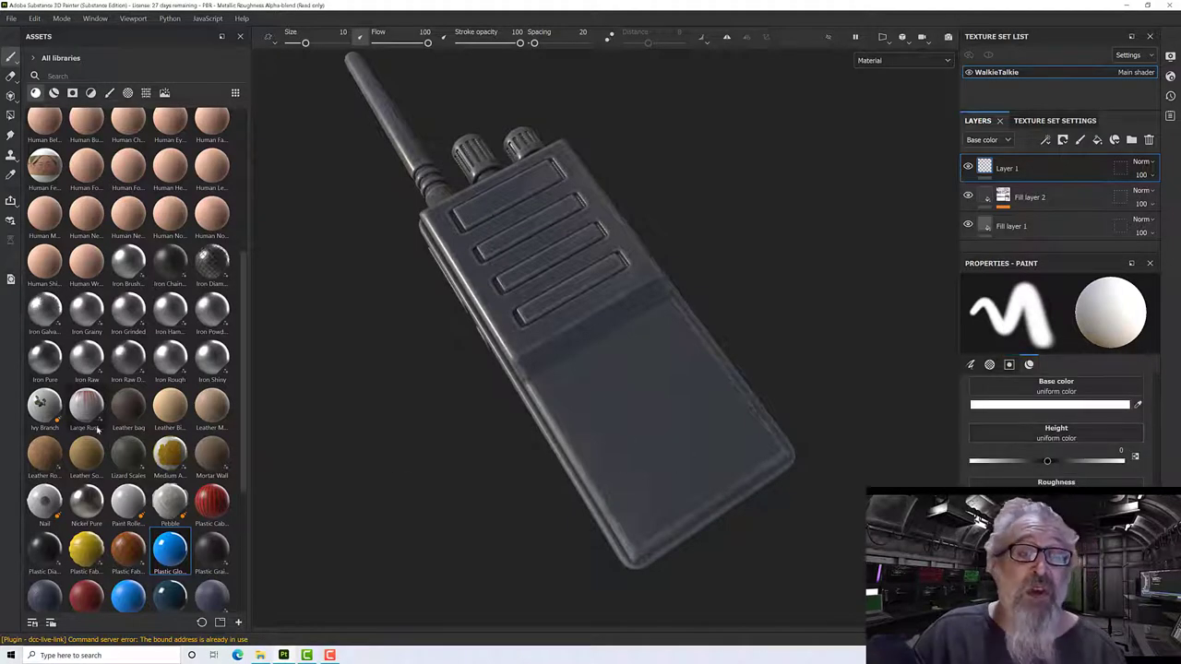
scroll(89, 318, up, 4)
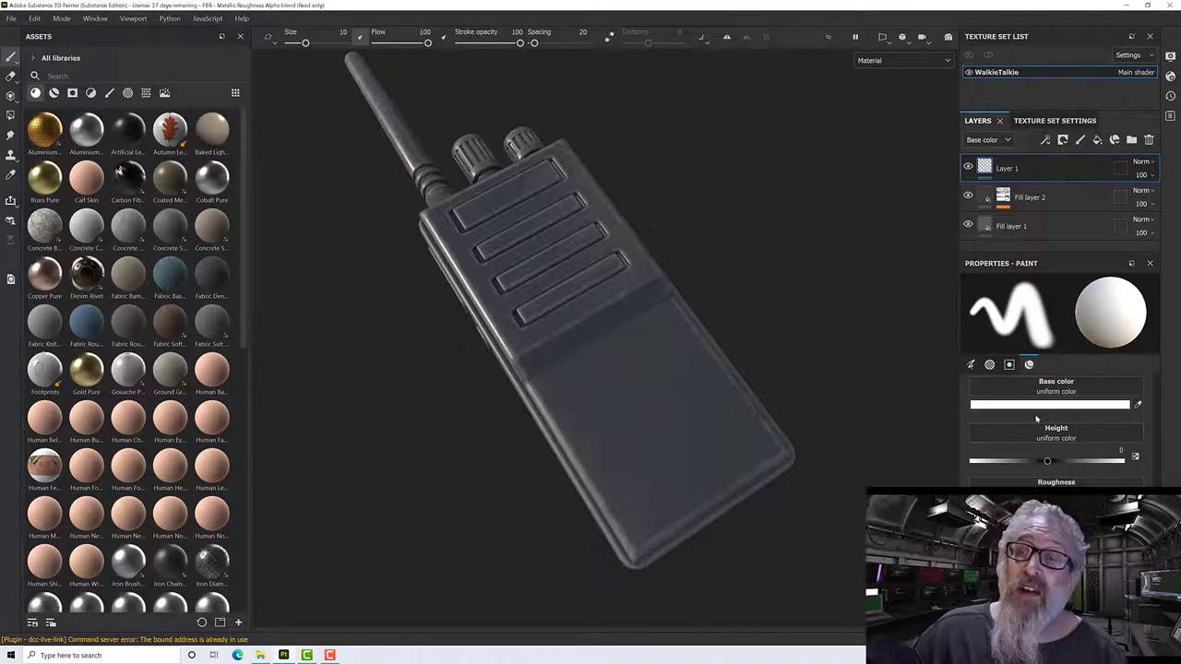
scroll(1029, 424, up, 2)
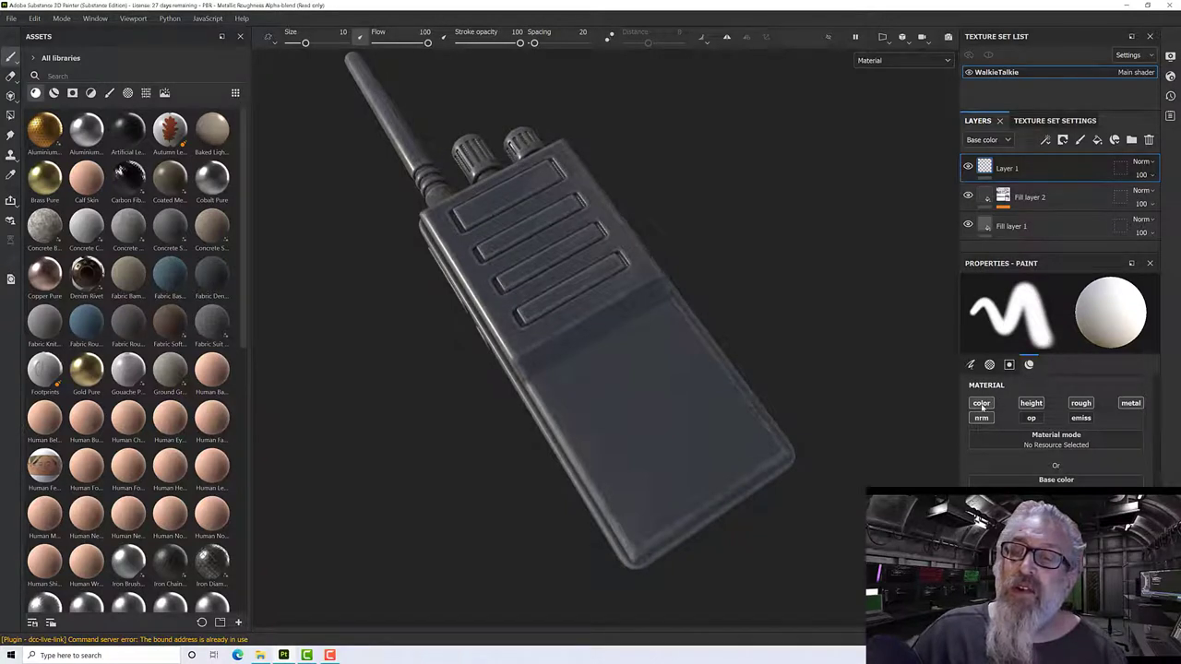
click(1030, 404)
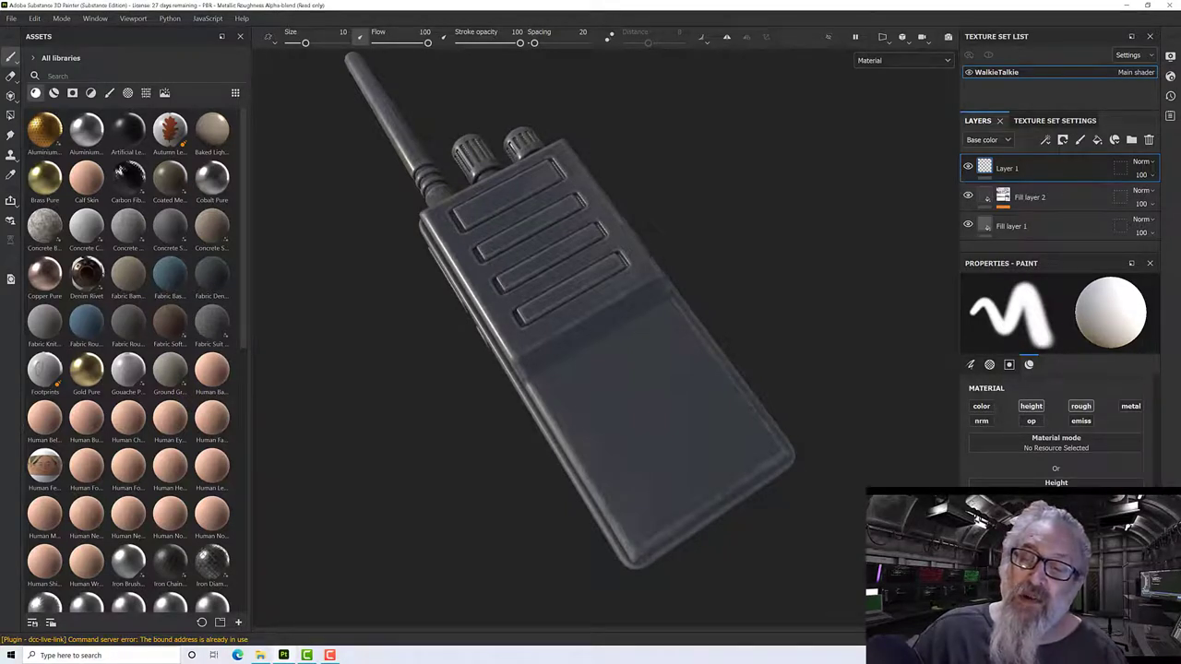
Step: Try a stroke with the default brush on the walkie-talkie's lower front panel and inspect it from several angles
alt+drag(875, 498, 785, 483)
scroll(644, 397, up, 3)
mouse_move(637, 395)
alt+mouse_down()
mouse_move(601, 379)
mouse_move(559, 332)
mouse_move(578, 353)
alt+mouse_up()
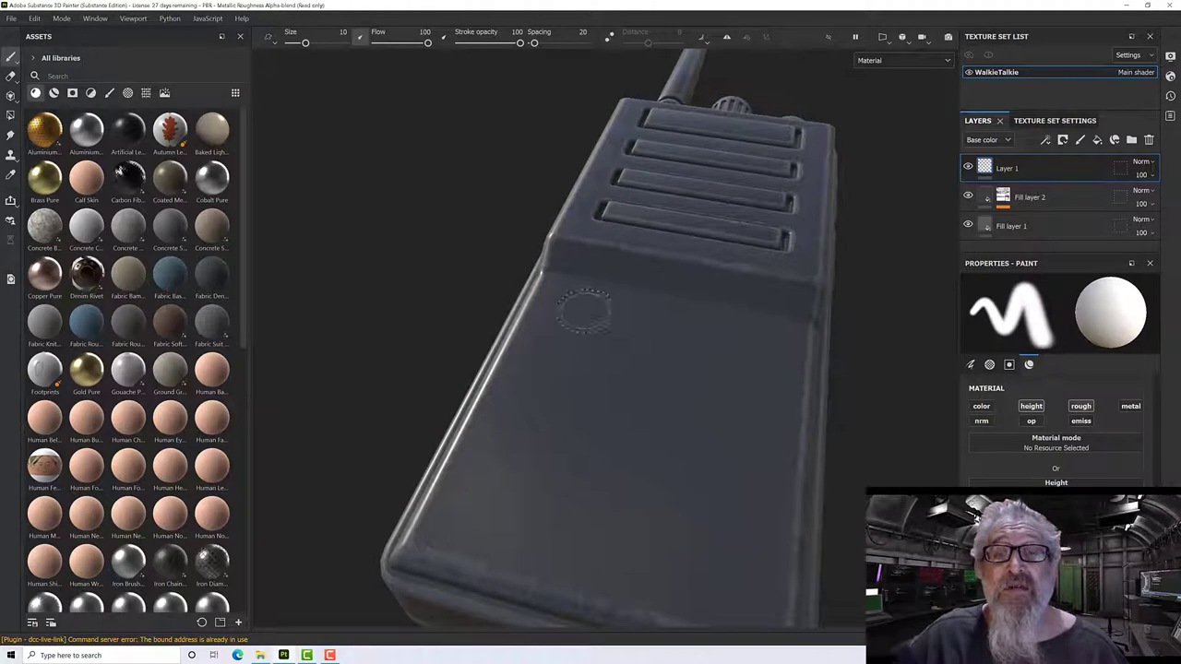
alt+drag(612, 350, 646, 468)
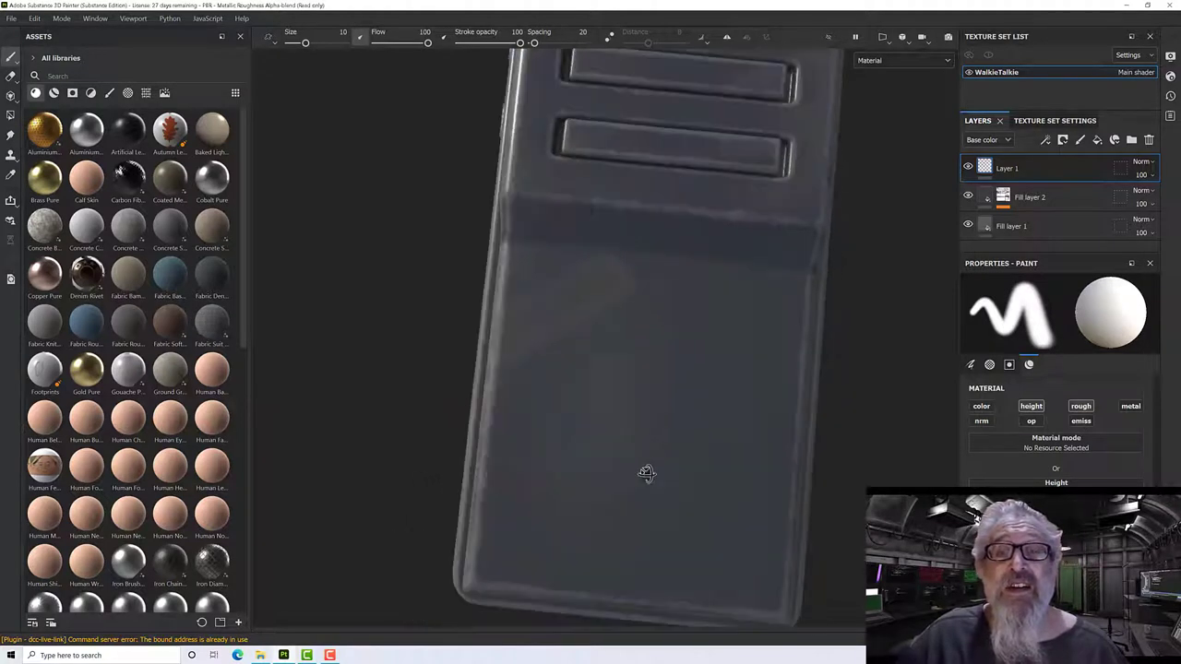
scroll(553, 305, up, 5)
scroll(553, 300, down, 4)
alt+drag(669, 264, 640, 324)
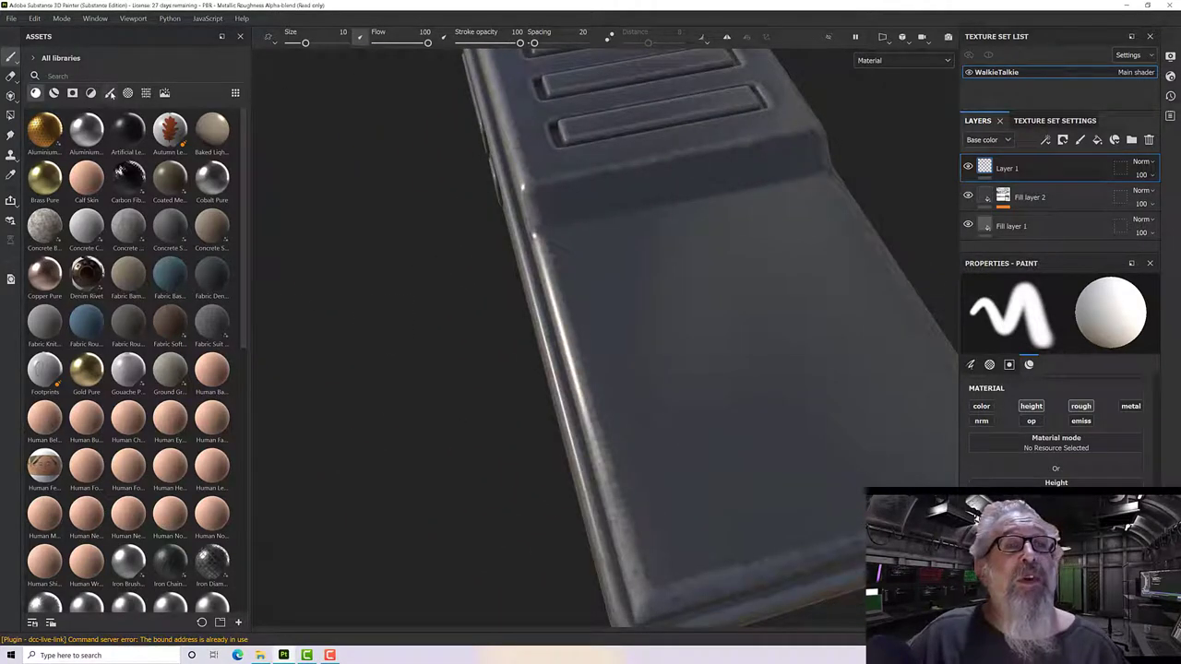
Step: Search the brush library for dirt and choose the Dirt 1 brush
click(109, 92)
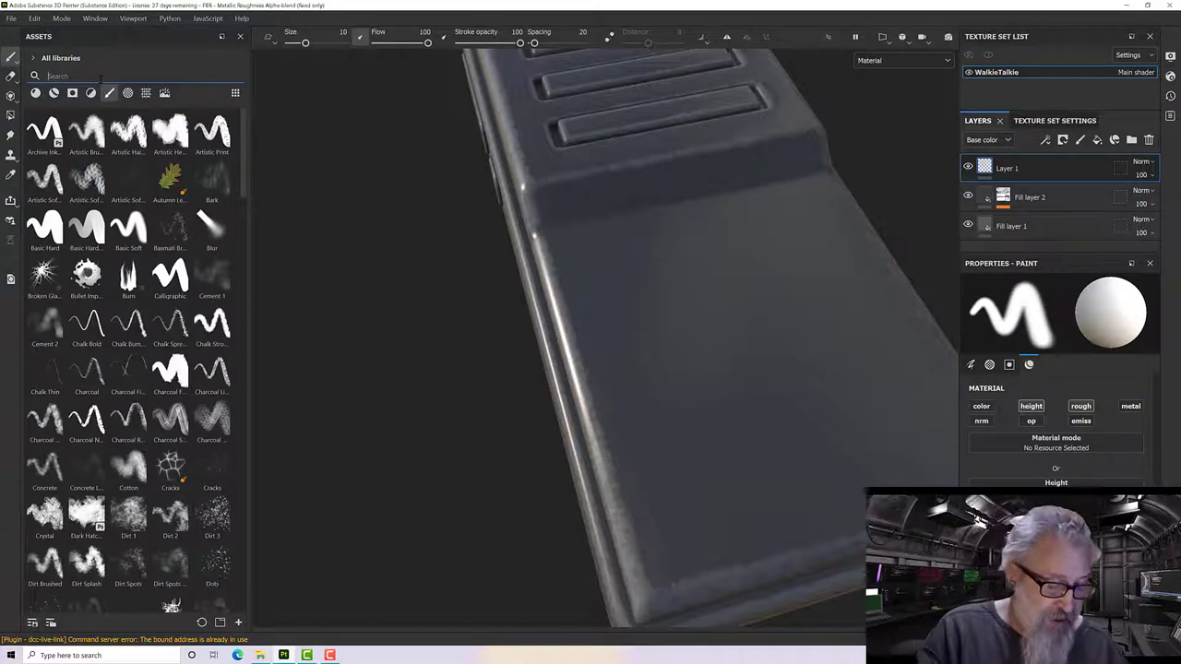
text(dirt)
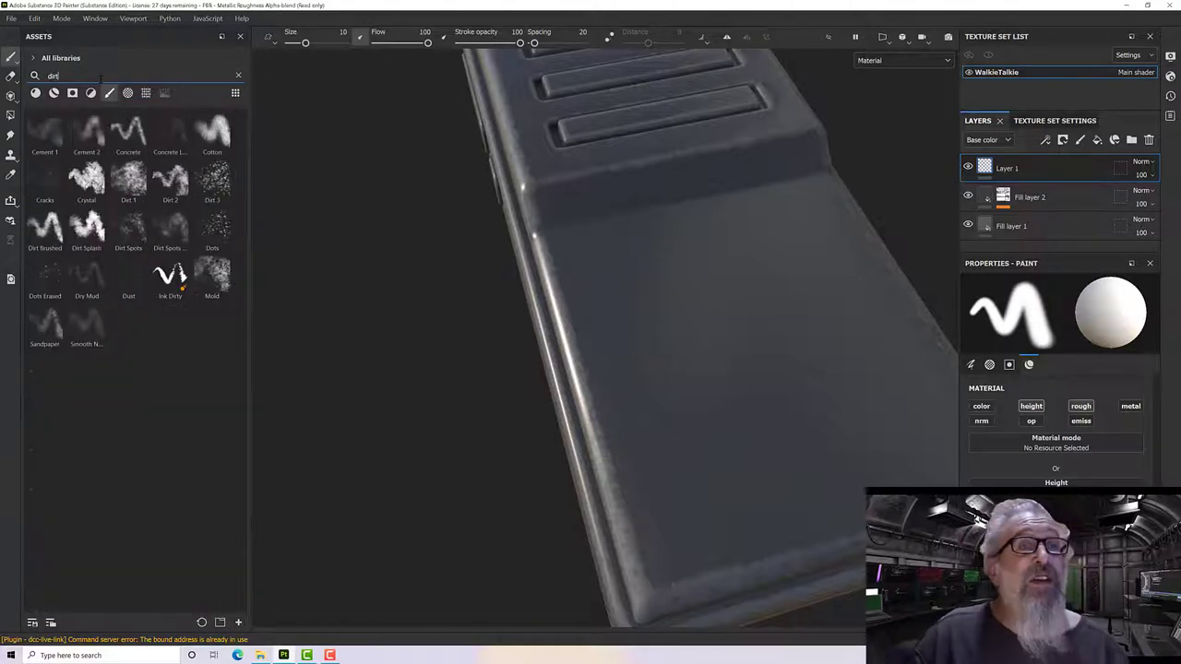
click(120, 180)
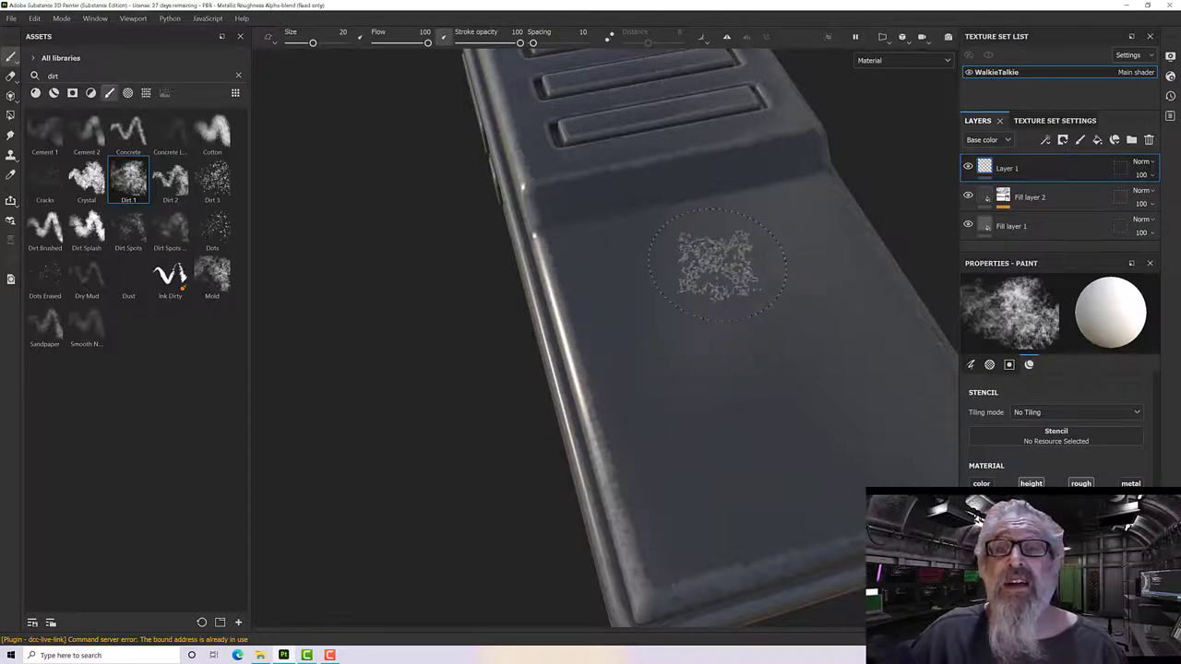
Step: Paint Dirt 1 roughness variation over the walkie-talkie's lower front panel and the slotted upper section at brush size 20
click(775, 377)
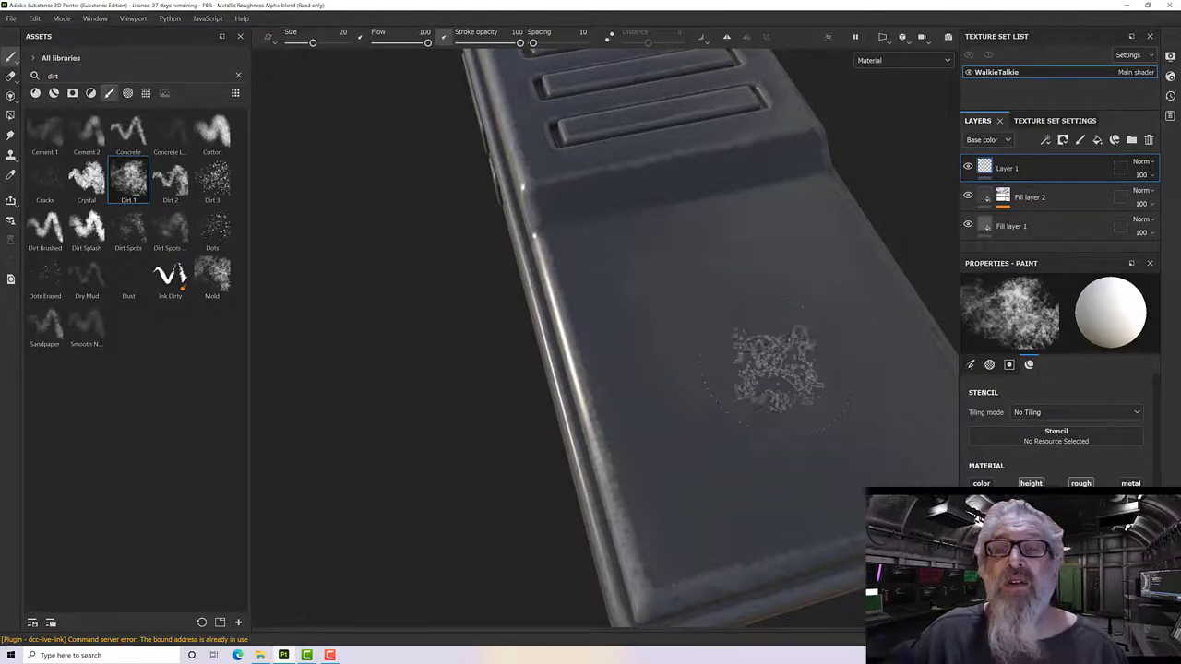
mouse_move(775, 376)
alt+mouse_down()
mouse_move(606, 308)
mouse_move(495, 285)
mouse_move(554, 288)
alt+mouse_up()
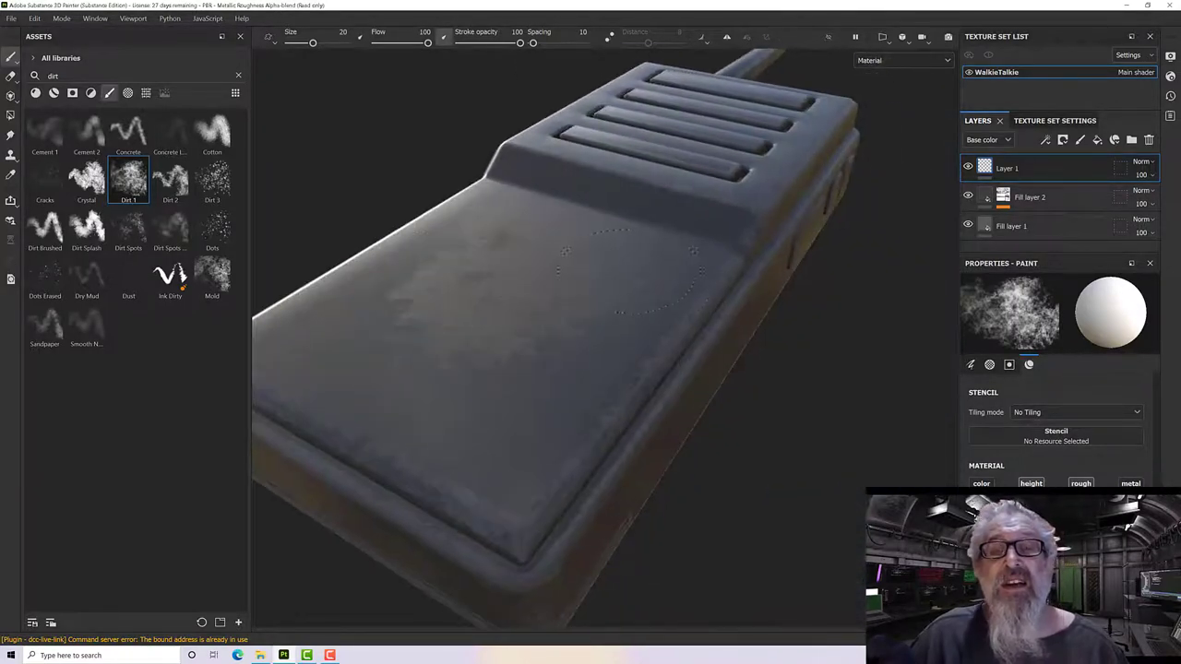
click(391, 365)
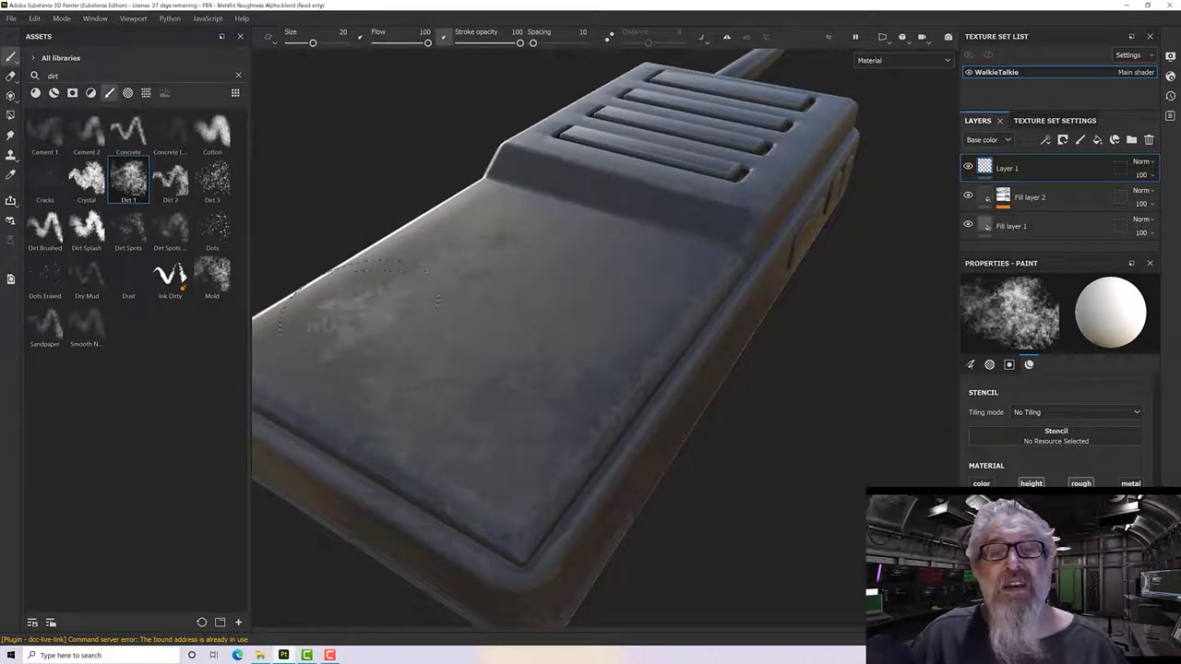
mouse_move(466, 227)
mouse_down()
mouse_move(369, 295)
mouse_move(313, 369)
mouse_move(295, 351)
mouse_move(400, 389)
mouse_move(656, 319)
mouse_move(741, 277)
mouse_move(791, 281)
mouse_move(612, 322)
mouse_move(561, 203)
mouse_move(501, 335)
mouse_up()
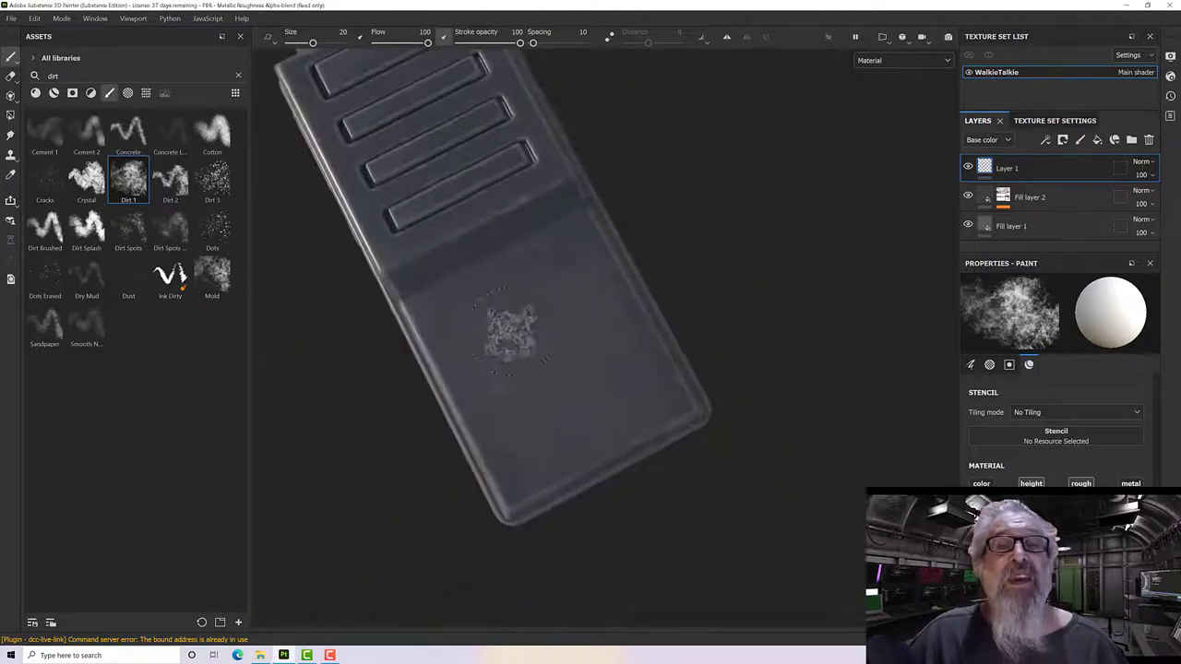
alt+middle_drag(501, 335, 751, 502)
mouse_move(751, 503)
alt+mouse_down()
mouse_move(633, 264)
mouse_move(628, 277)
alt+mouse_up()
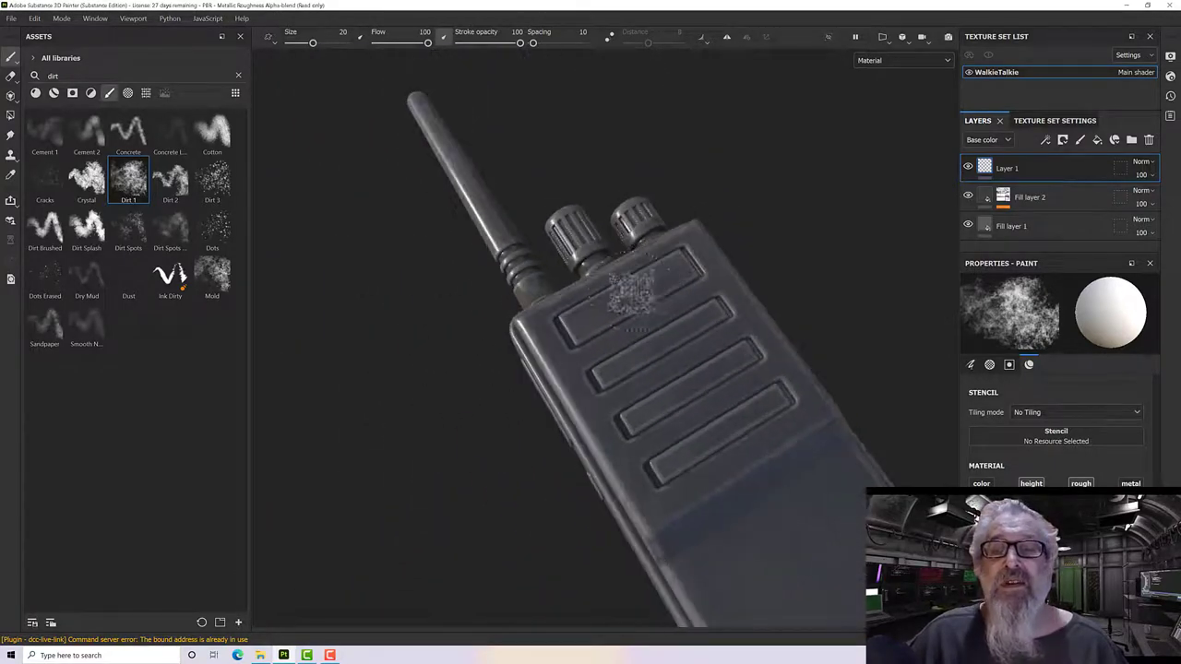
scroll(604, 318, up, 2)
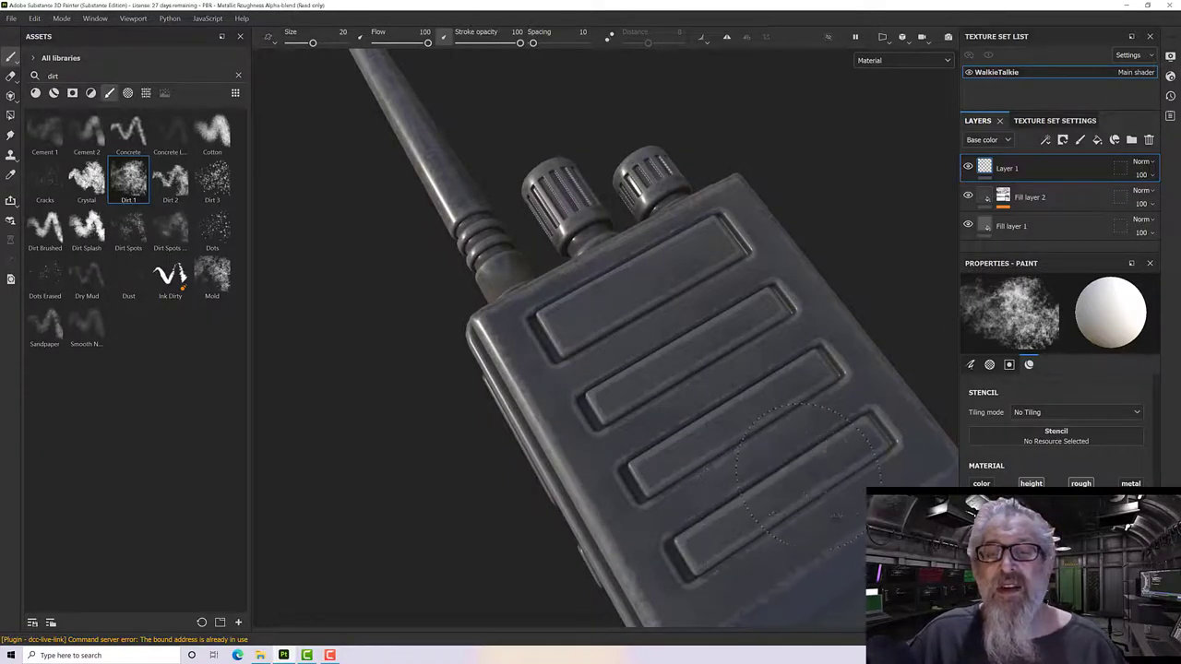
Step: Reduce the brush size to 5.32 and paint dirt onto the raised buttons on both sides of the walkie-talkie
alt+middle_drag(845, 445, 768, 432)
mouse_move(767, 432)
alt+mouse_down()
mouse_move(701, 342)
mouse_move(491, 315)
mouse_move(519, 342)
mouse_move(697, 415)
mouse_move(680, 402)
mouse_move(630, 216)
mouse_move(695, 350)
mouse_move(696, 381)
mouse_move(683, 369)
alt+mouse_up()
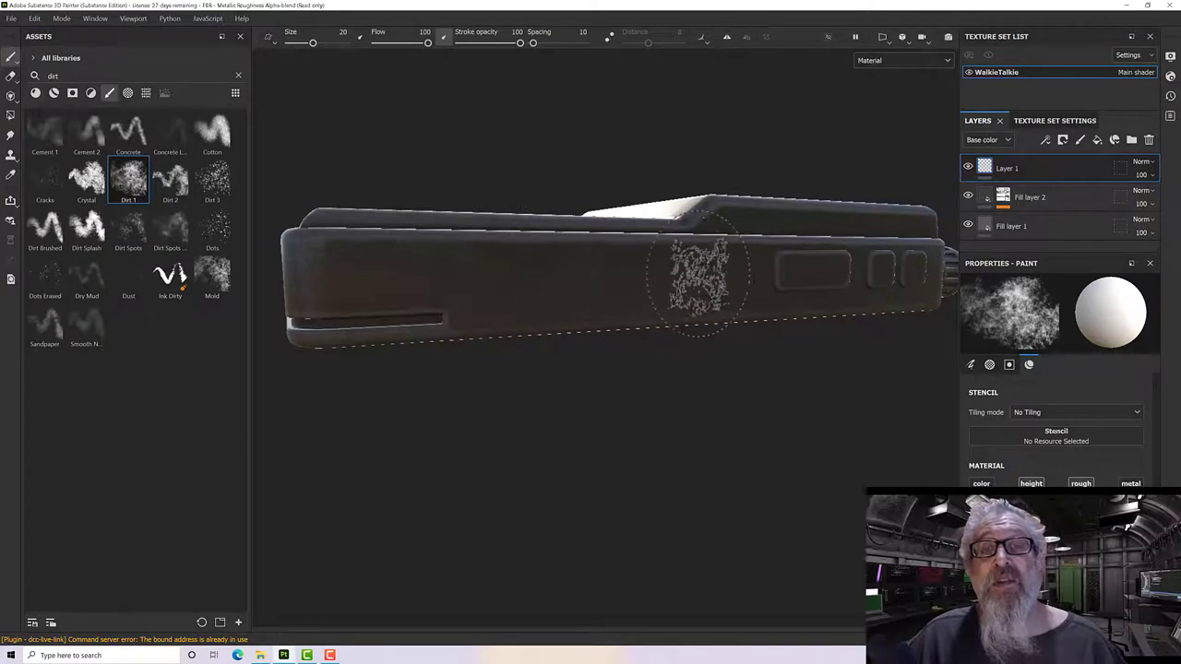
mouse_move(680, 286)
alt+right_down()
mouse_move(707, 295)
mouse_move(633, 316)
mouse_move(758, 289)
alt+right_up()
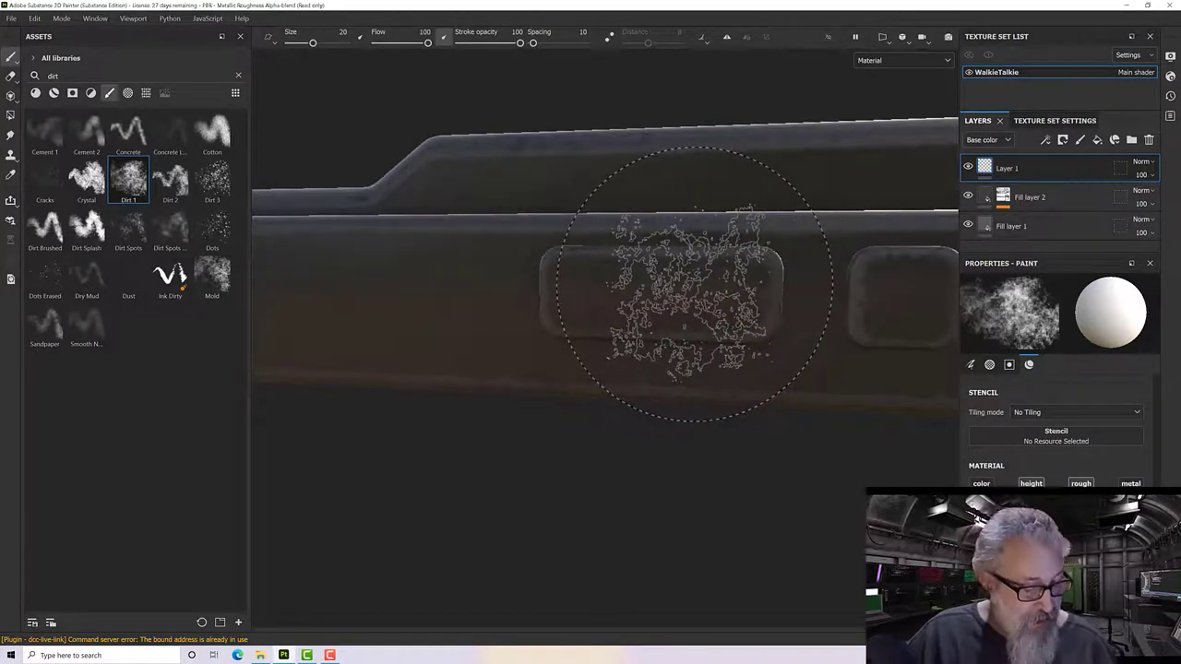
ctrl+right_drag(693, 281, 618, 288)
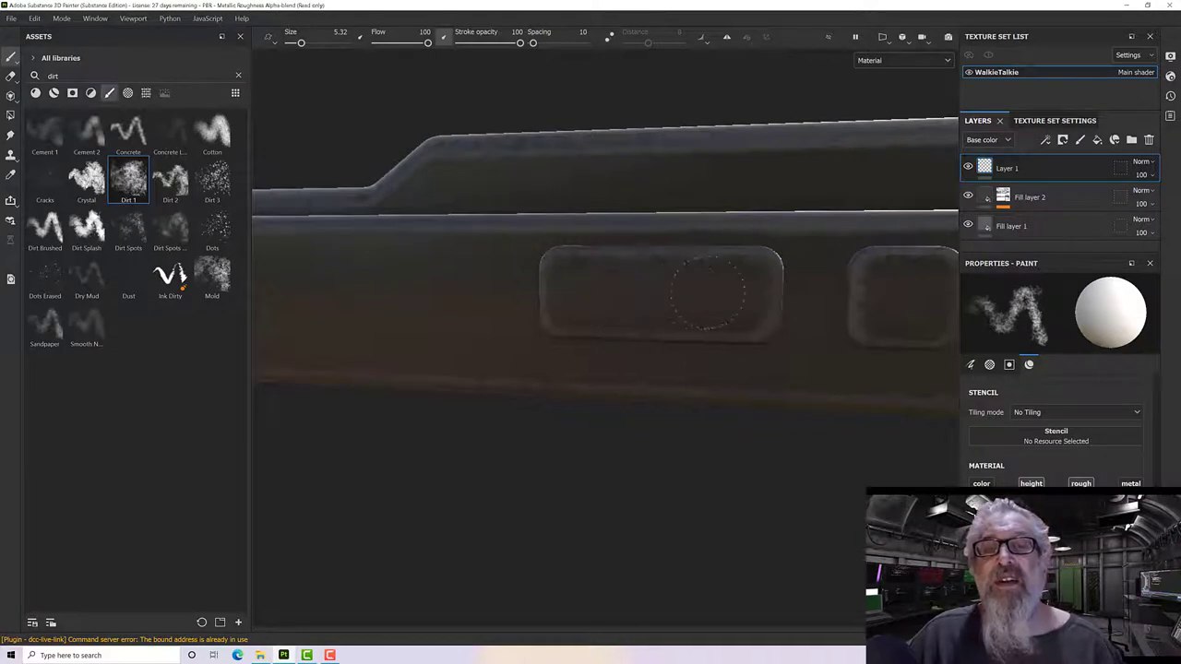
mouse_move(606, 288)
alt+mouse_down()
mouse_move(617, 277)
mouse_move(515, 267)
mouse_move(686, 258)
alt+mouse_up()
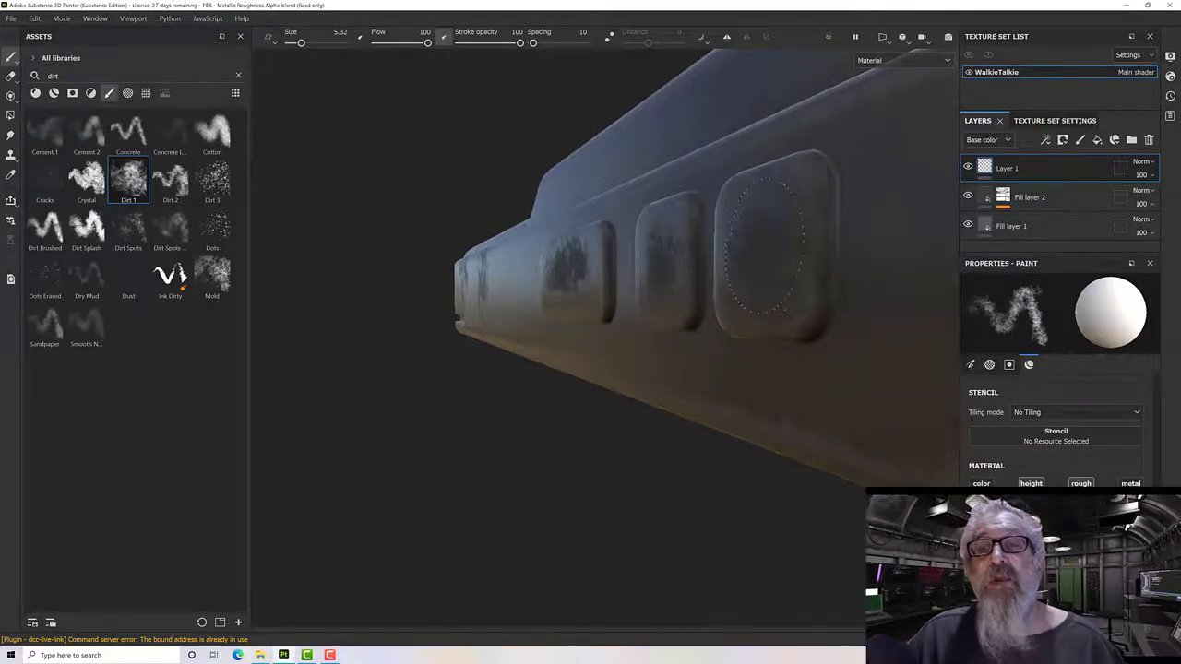
alt+drag(764, 245, 440, 316)
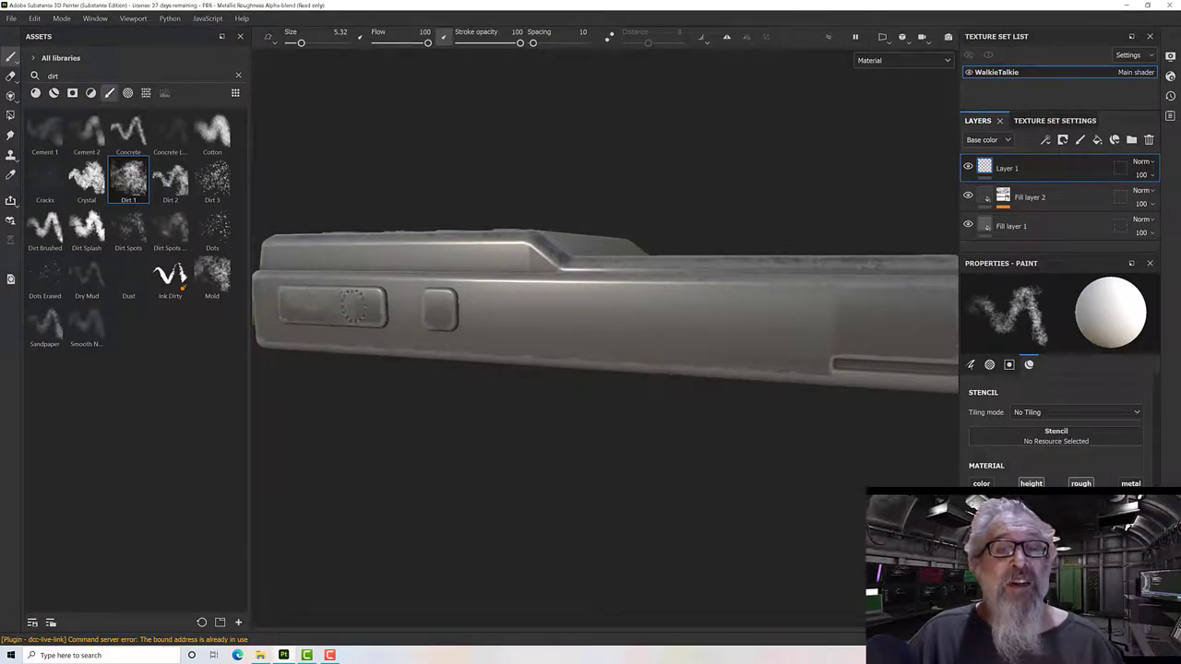
click(437, 309)
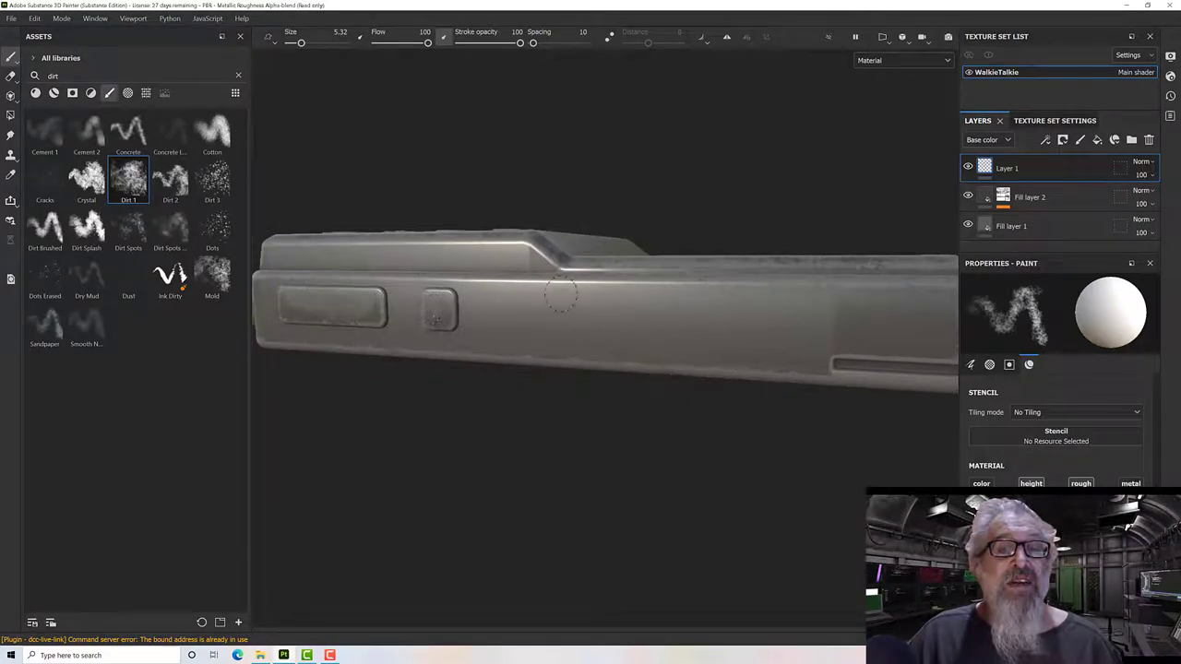
Step: Enlarge the brush size to 13.3 and paint dirt along the side of the case and across its back
alt+drag(560, 295, 597, 289)
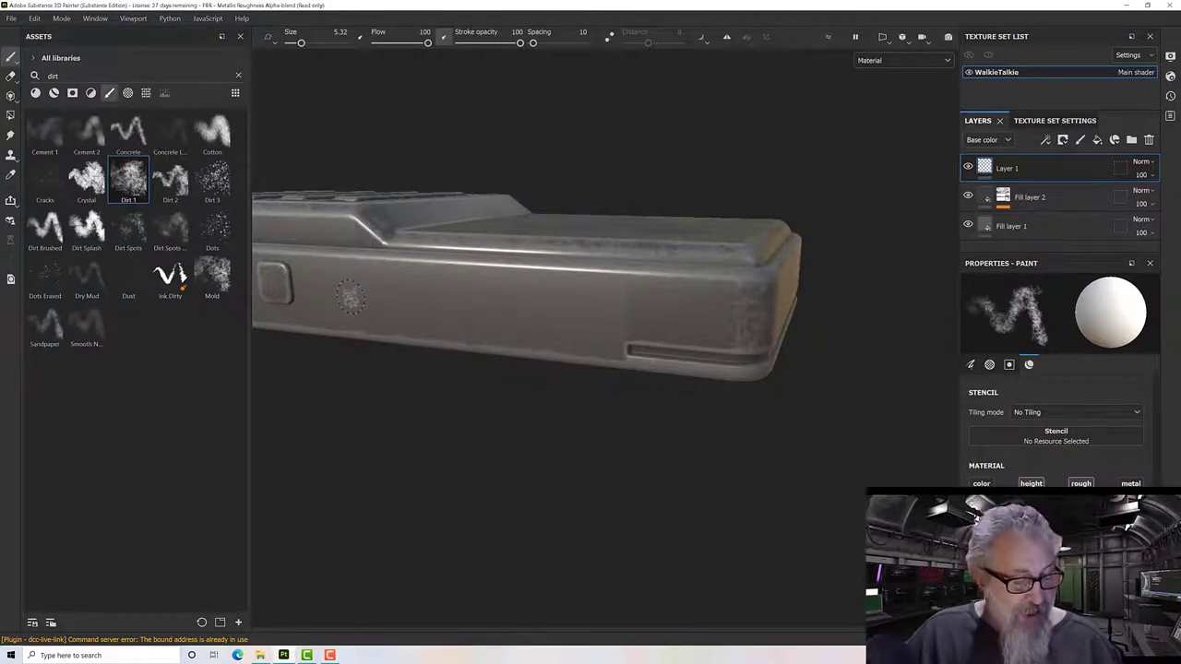
ctrl+right_drag(351, 296, 366, 290)
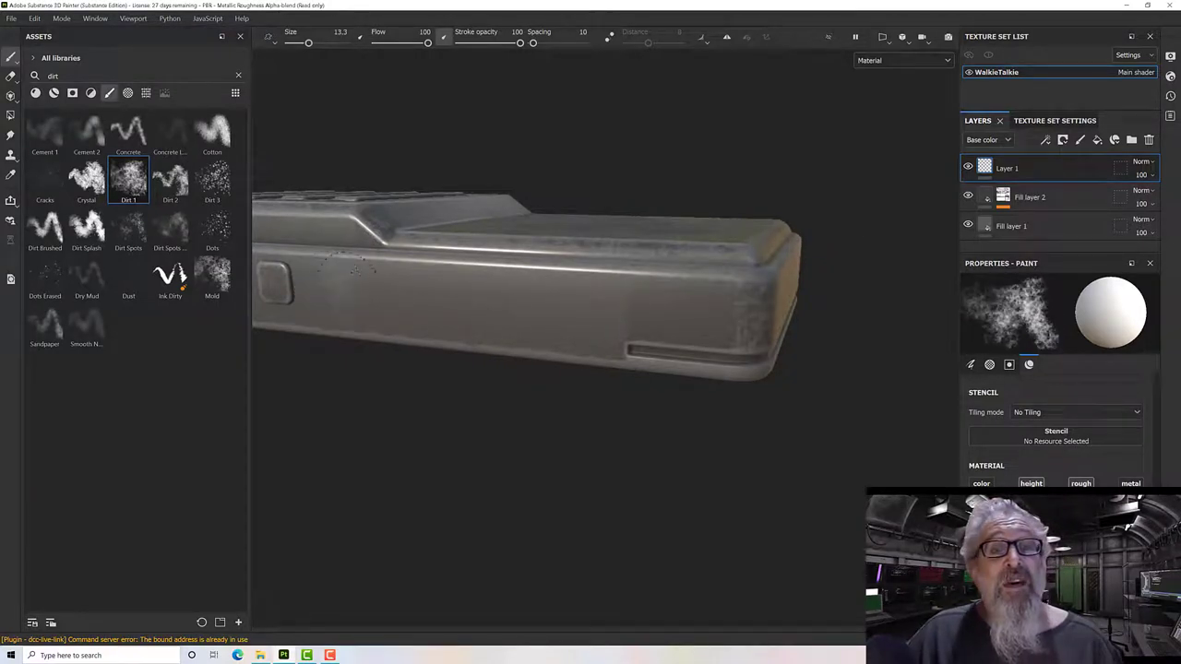
mouse_move(354, 277)
mouse_down()
mouse_move(396, 304)
mouse_move(618, 311)
mouse_move(410, 309)
mouse_move(577, 309)
mouse_move(581, 295)
mouse_move(561, 277)
mouse_move(561, 350)
mouse_up()
mouse_move(498, 291)
mouse_down()
mouse_move(488, 263)
mouse_move(531, 227)
mouse_move(579, 217)
mouse_move(627, 258)
mouse_move(494, 211)
mouse_move(500, 170)
mouse_move(429, 254)
mouse_up()
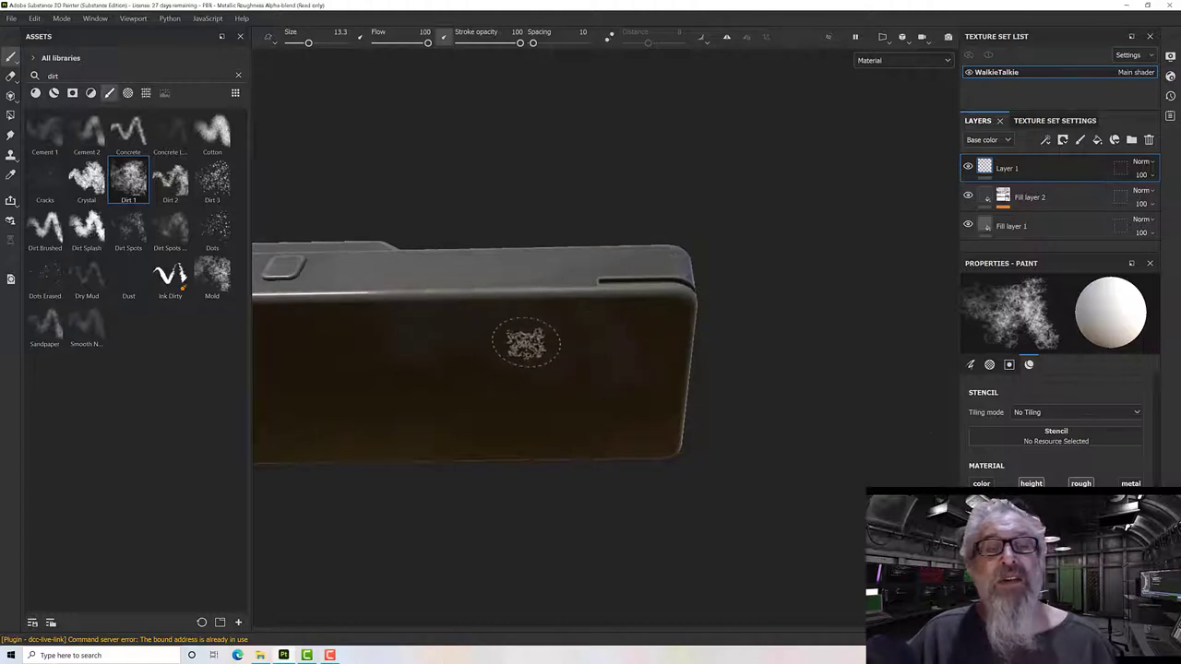
Step: Review the Dirt 1 brush's alpha, flow, spacing, angle and jitter settings and check the painted dirt on the back
scroll(1061, 516, down, 5)
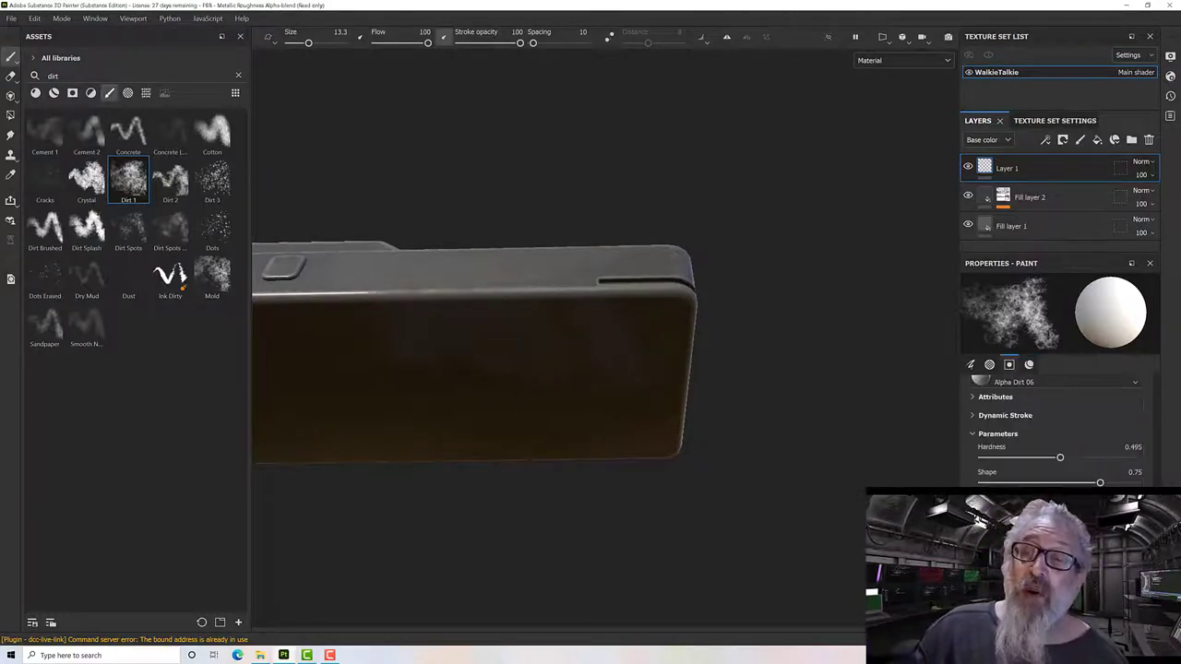
scroll(1061, 425, up, 5)
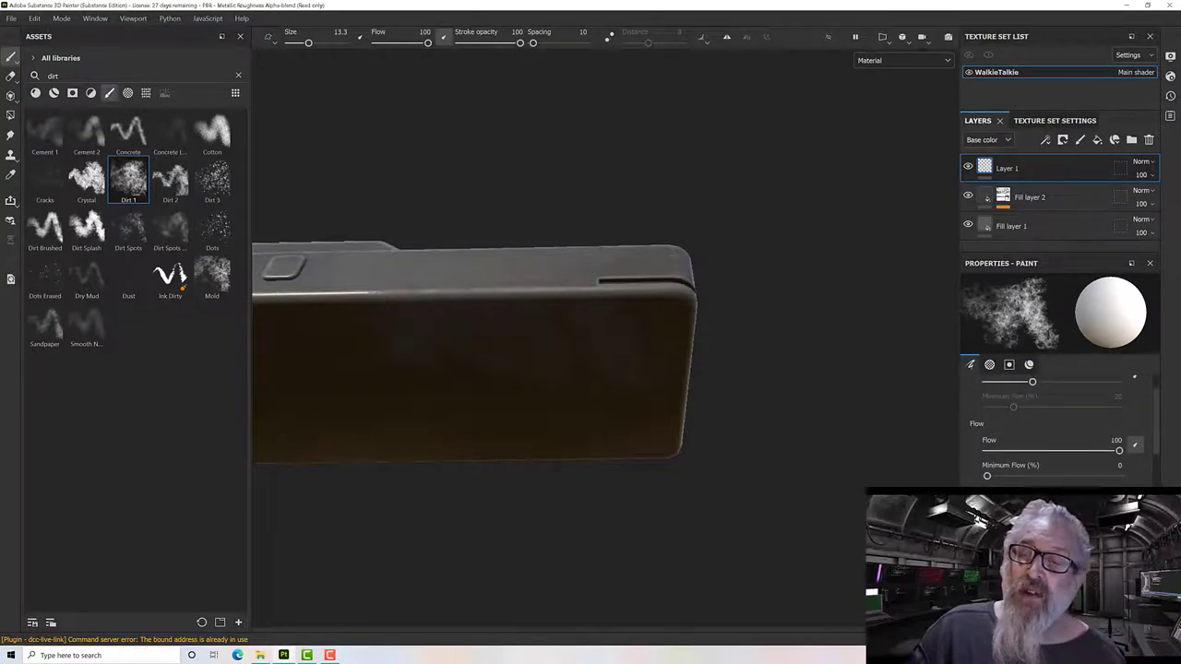
scroll(1061, 424, down, 3)
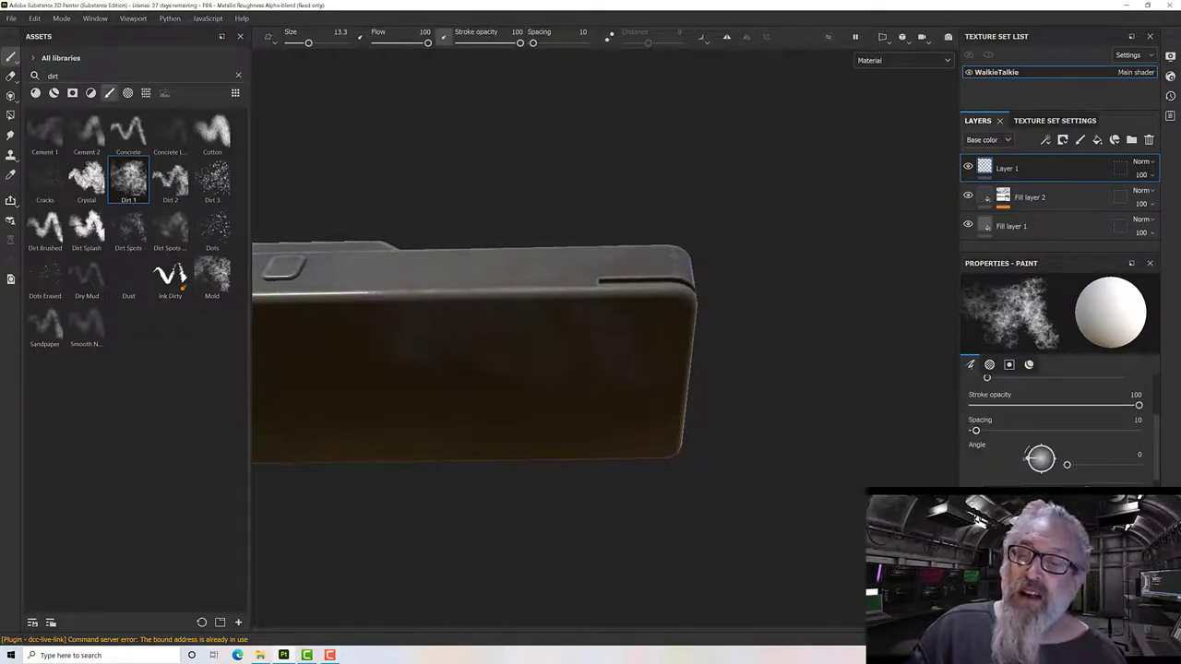
scroll(1061, 424, down, 2)
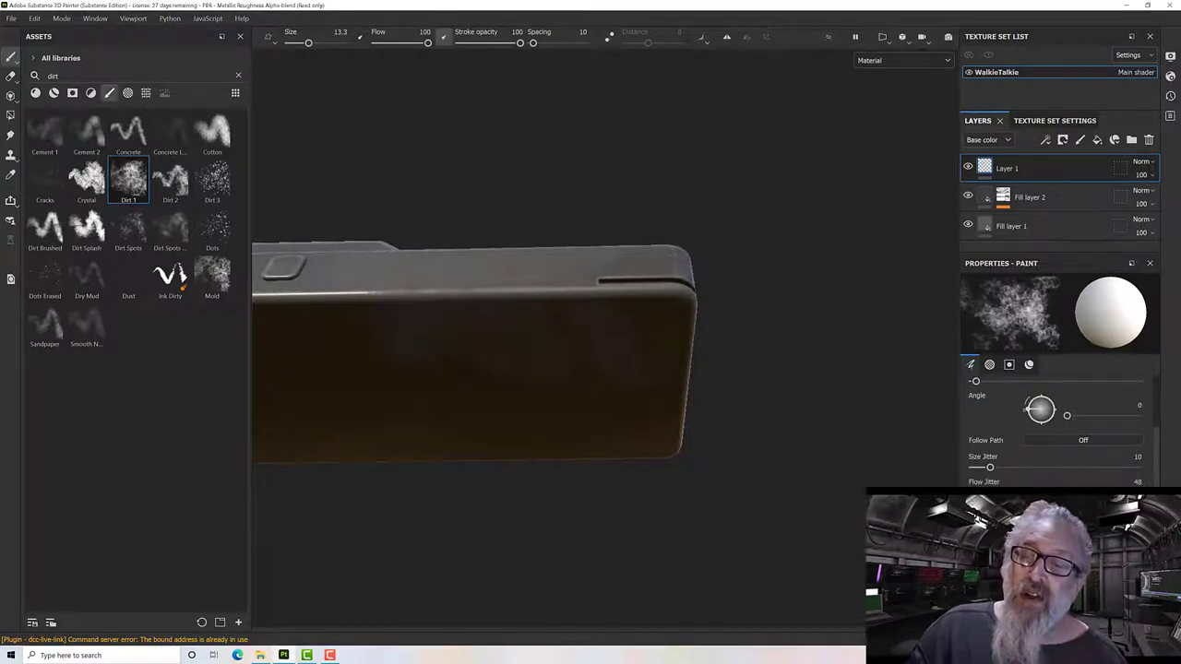
mouse_move(555, 448)
alt+mouse_down()
mouse_move(554, 371)
mouse_move(603, 345)
mouse_move(725, 353)
mouse_move(680, 437)
mouse_move(571, 327)
mouse_move(596, 267)
mouse_move(643, 435)
alt+mouse_up()
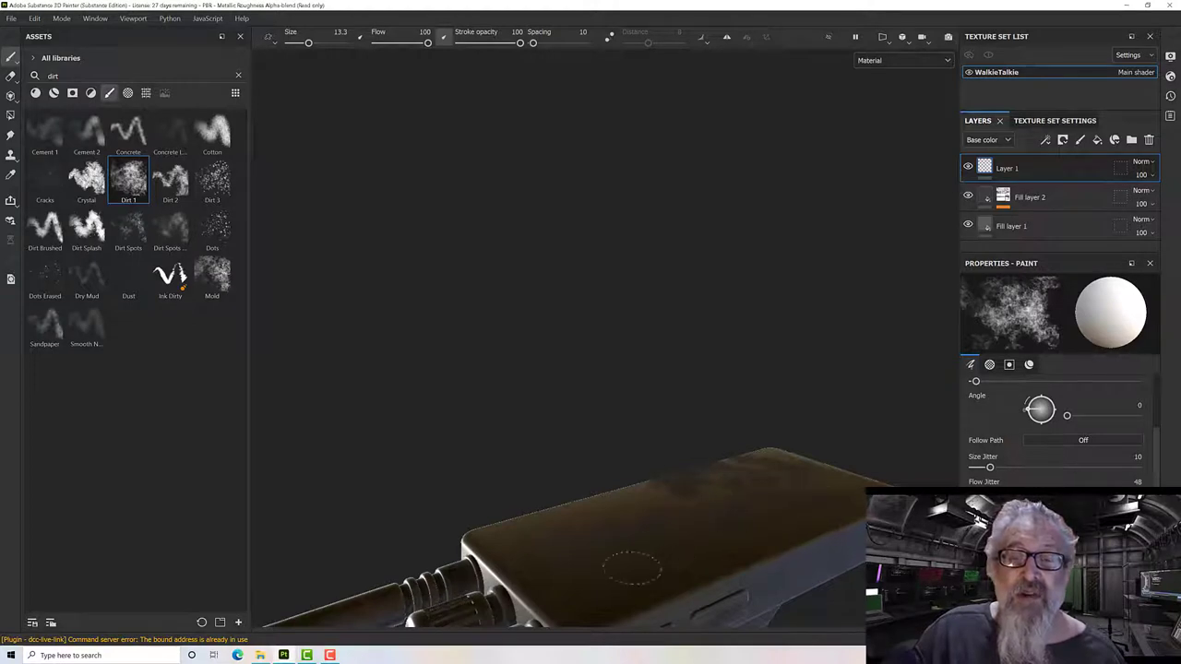
Step: Add a new paint layer above Layer 1
mouse_move(637, 499)
alt+mouse_down()
mouse_move(690, 421)
mouse_move(671, 508)
mouse_move(706, 440)
mouse_move(527, 590)
mouse_move(765, 422)
mouse_move(617, 447)
mouse_move(617, 420)
mouse_move(590, 382)
mouse_move(623, 386)
mouse_move(578, 356)
mouse_move(614, 360)
mouse_move(638, 477)
alt+mouse_up()
scroll(615, 418, up, 4)
click(614, 360)
scroll(611, 367, down, 3)
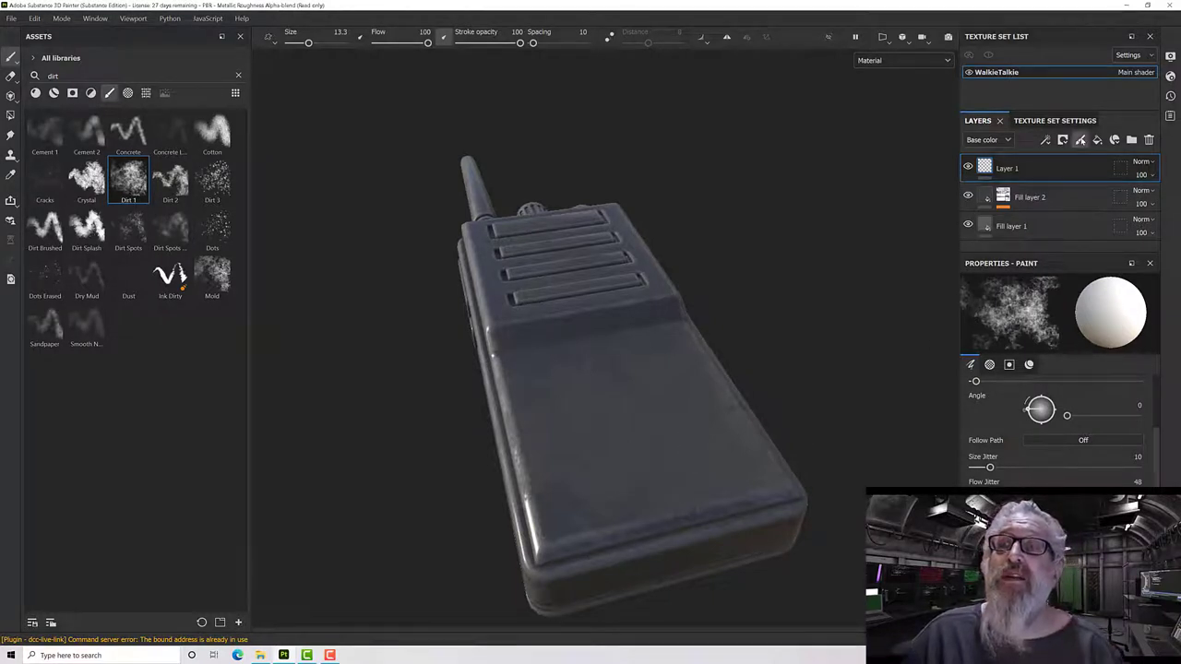
click(1080, 139)
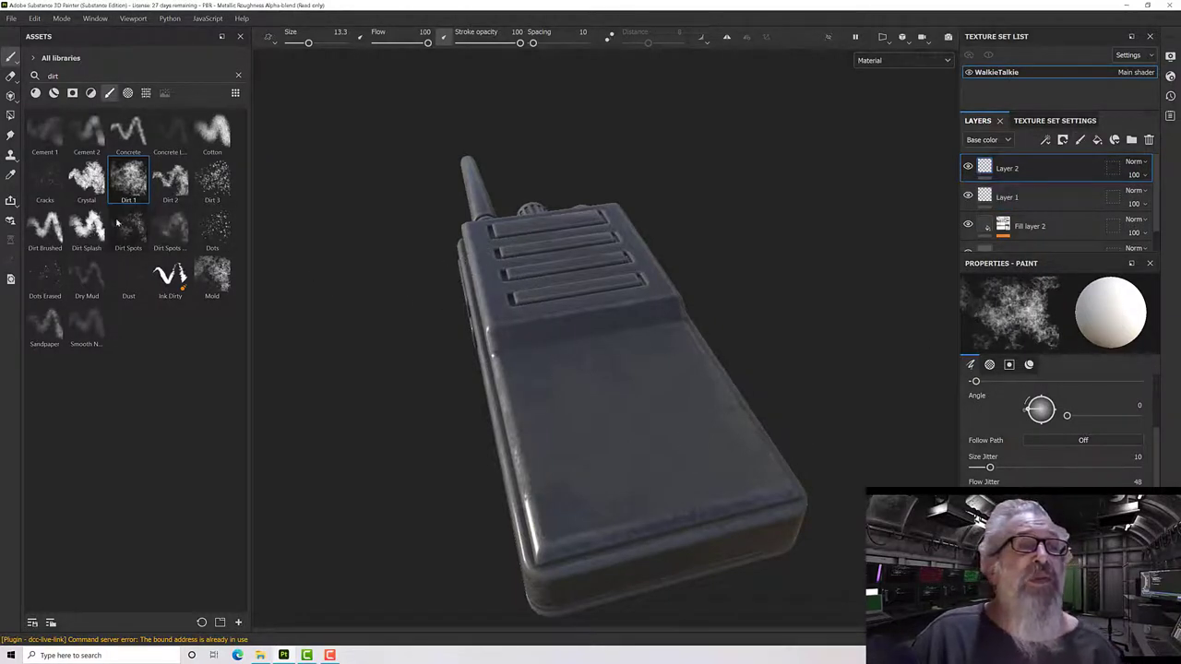
Step: Clear the dirt search and load the blue matte plastic material into the brush
click(37, 93)
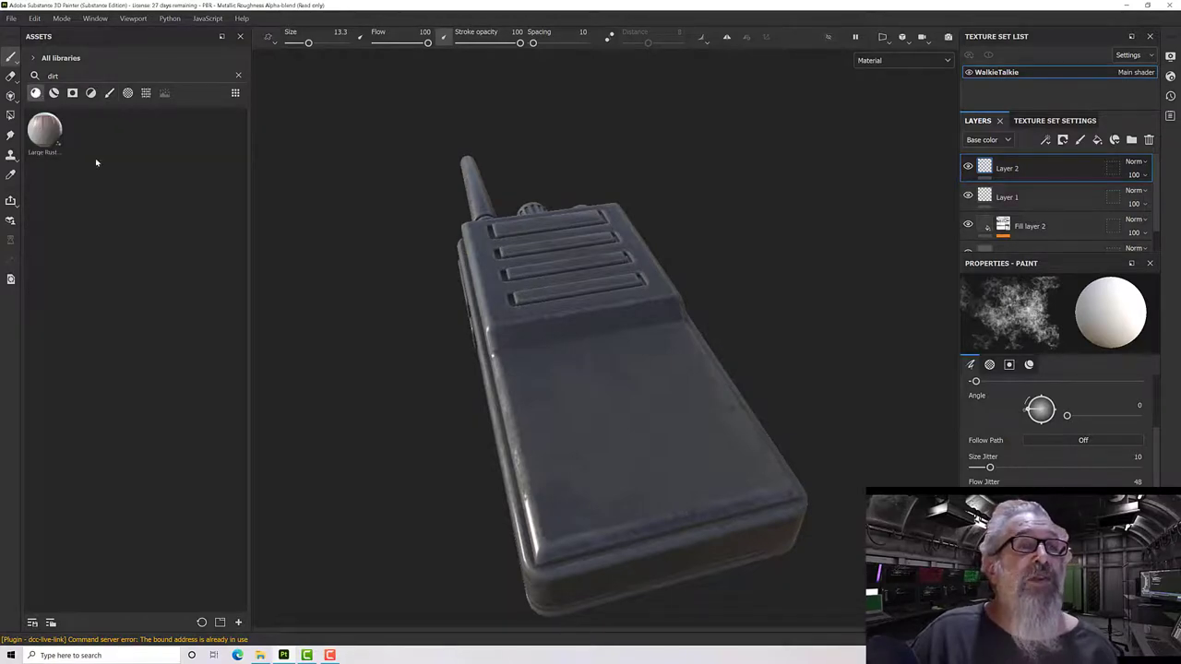
click(238, 76)
scroll(175, 411, down, 10)
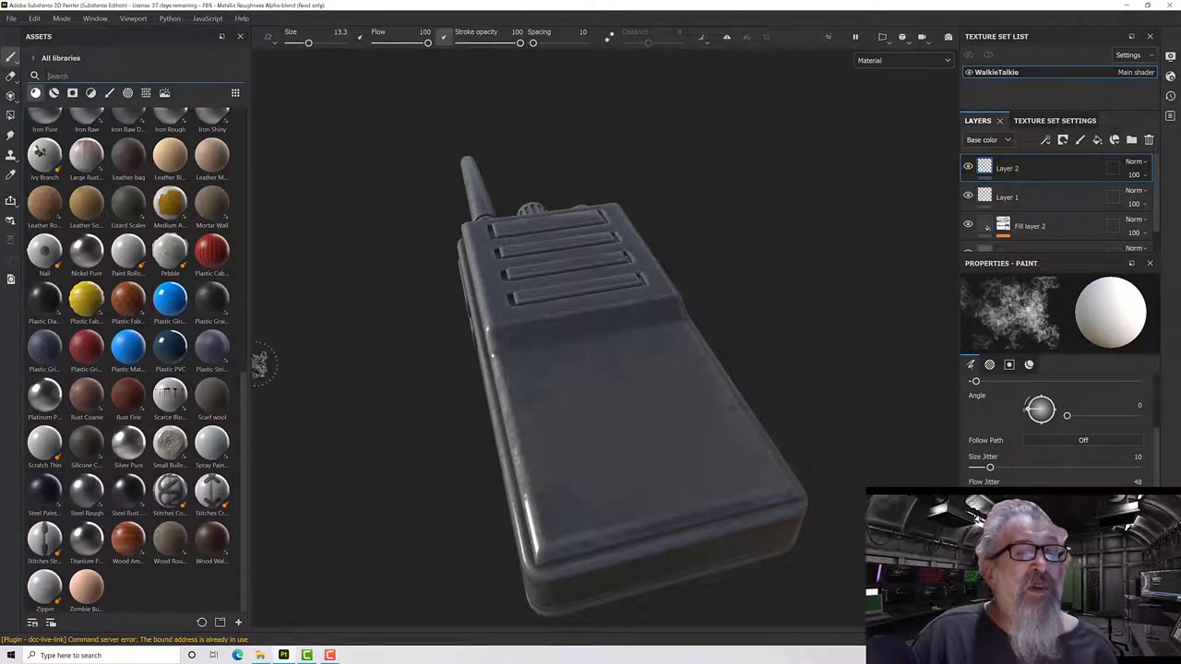
click(134, 347)
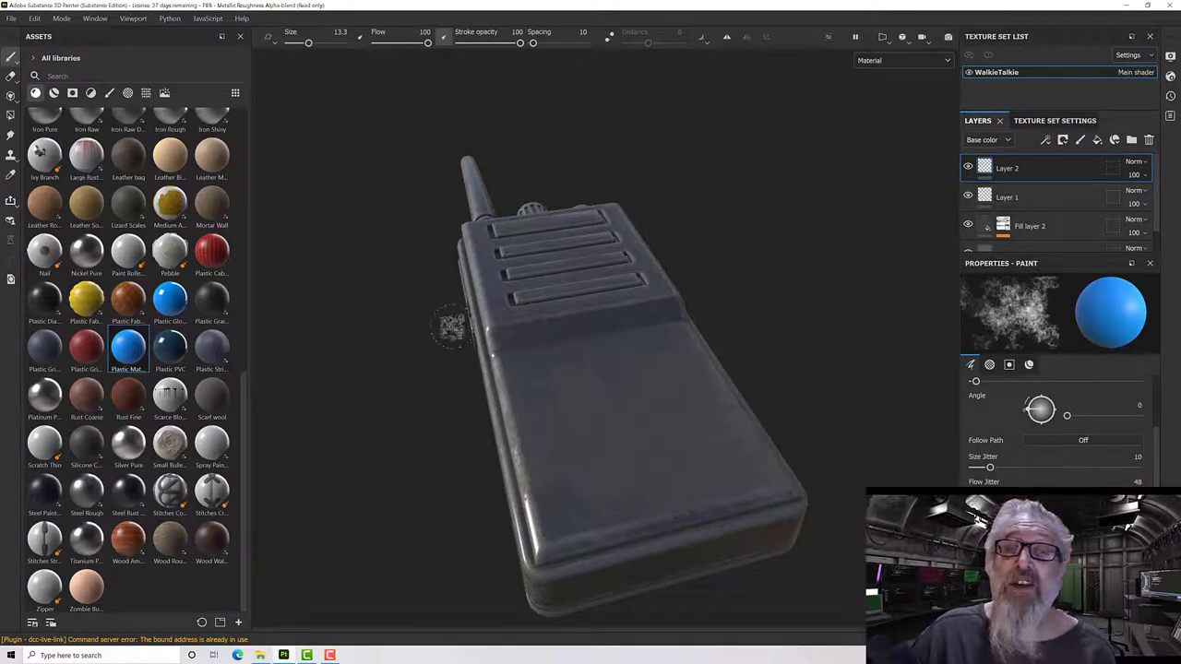
mouse_move(489, 293)
alt+mouse_down()
mouse_move(513, 336)
mouse_move(730, 193)
mouse_move(739, 206)
mouse_move(714, 240)
mouse_move(712, 204)
mouse_move(674, 222)
mouse_move(691, 227)
alt+mouse_up()
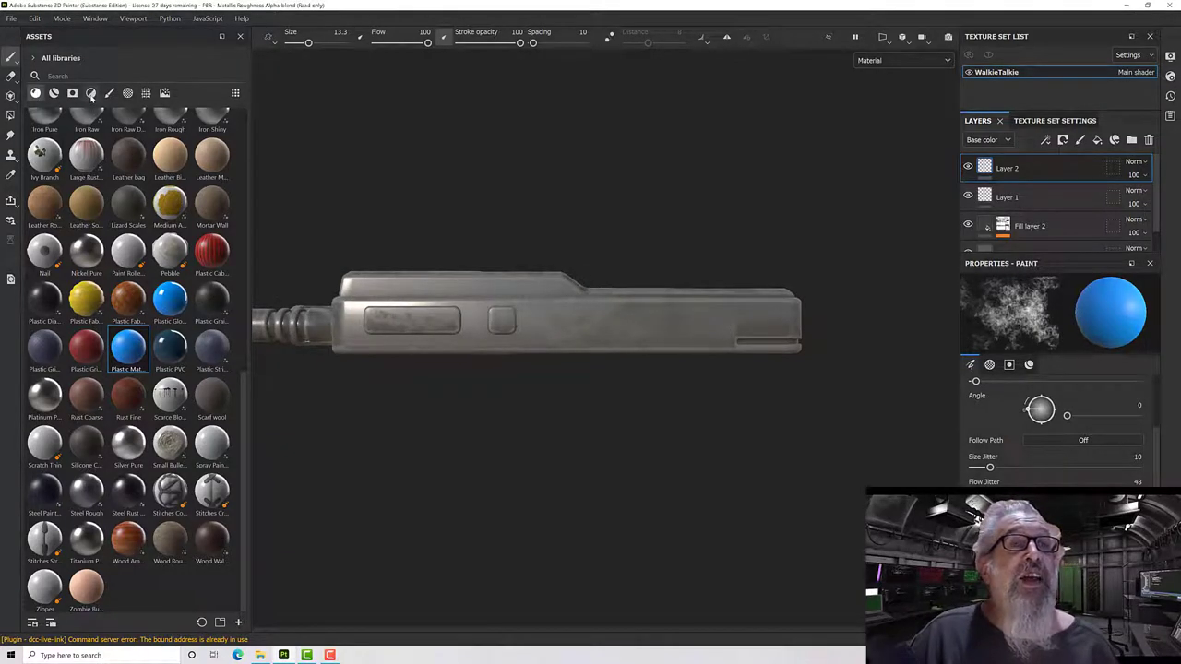
Step: Search the alphas for "font" and apply Font Black Ops One as the Dirt 1 brush's alpha
click(129, 93)
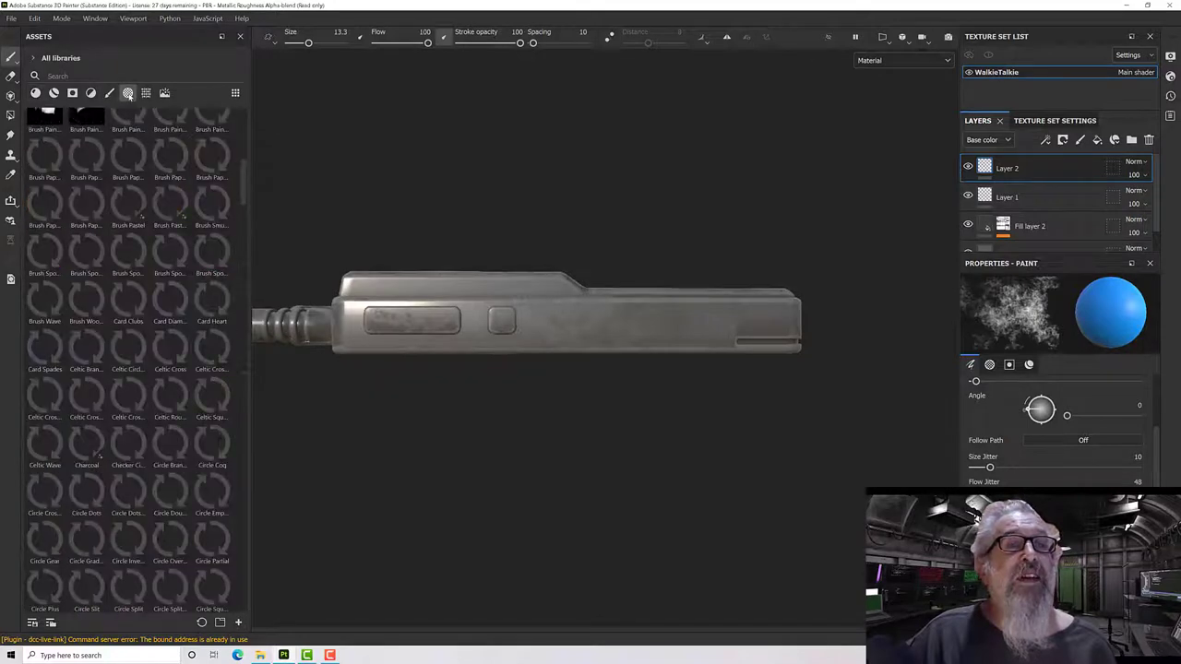
click(57, 76)
text(font)
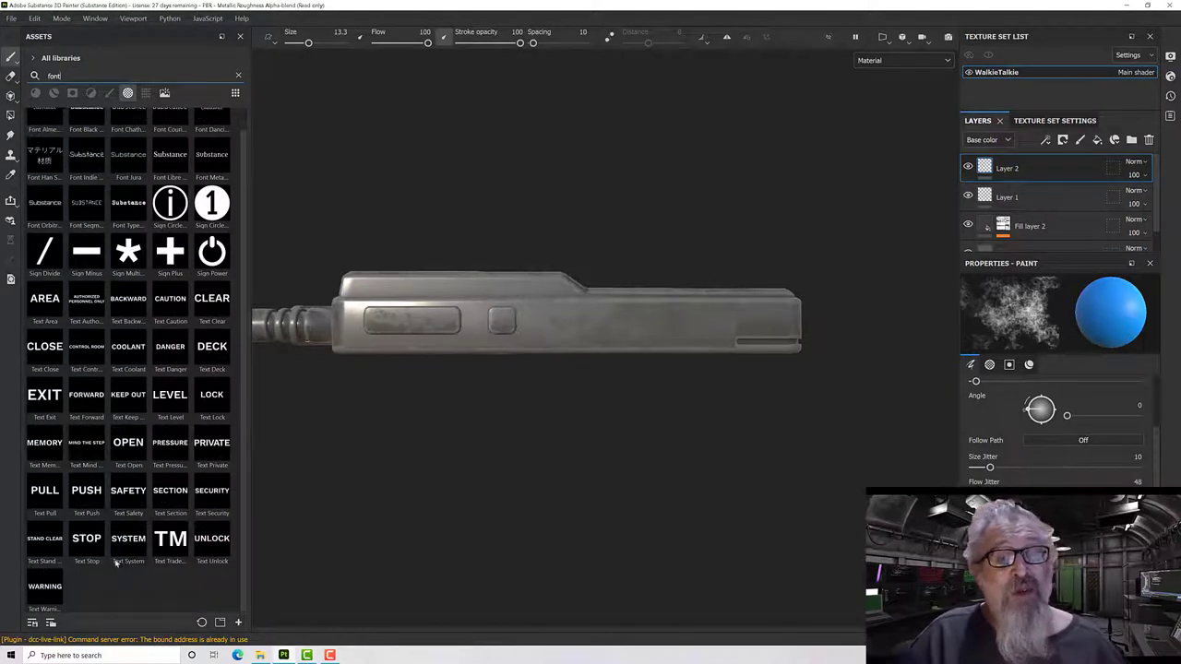
scroll(80, 202, up, 1)
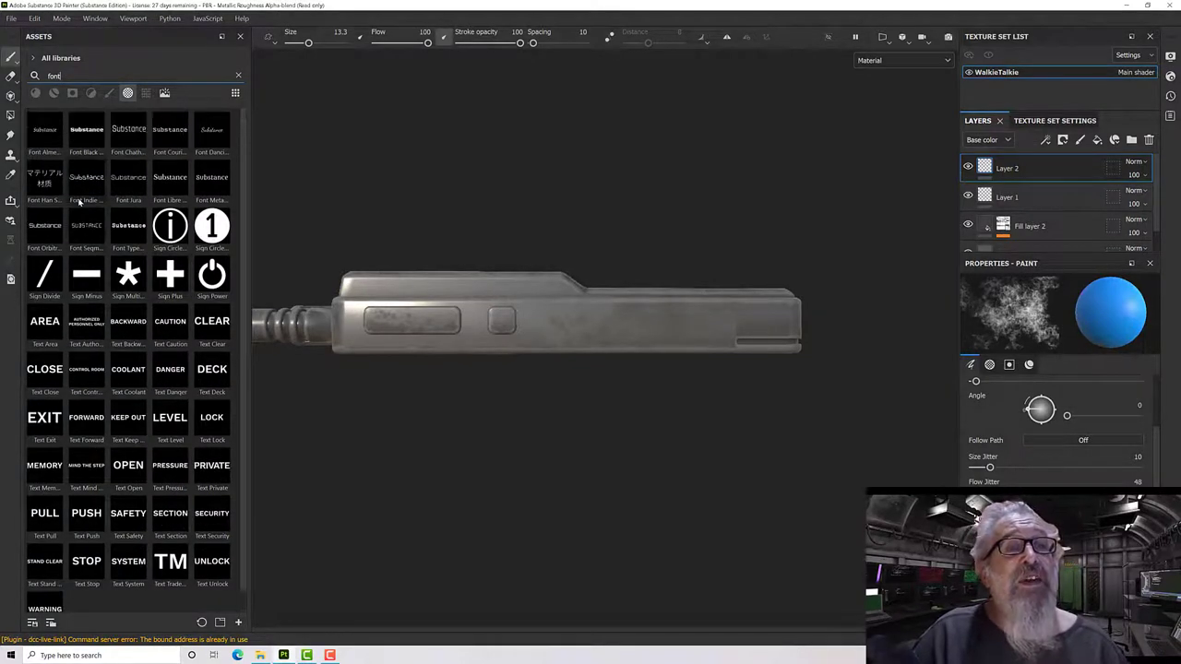
mouse_move(78, 136)
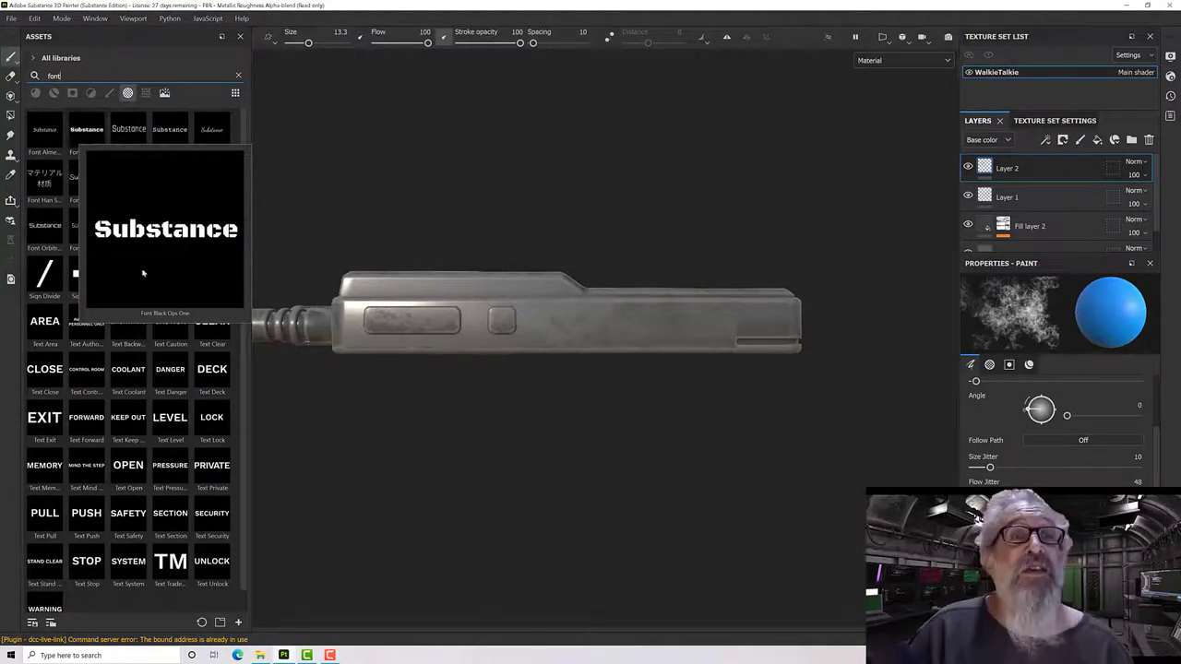
mouse_move(156, 267)
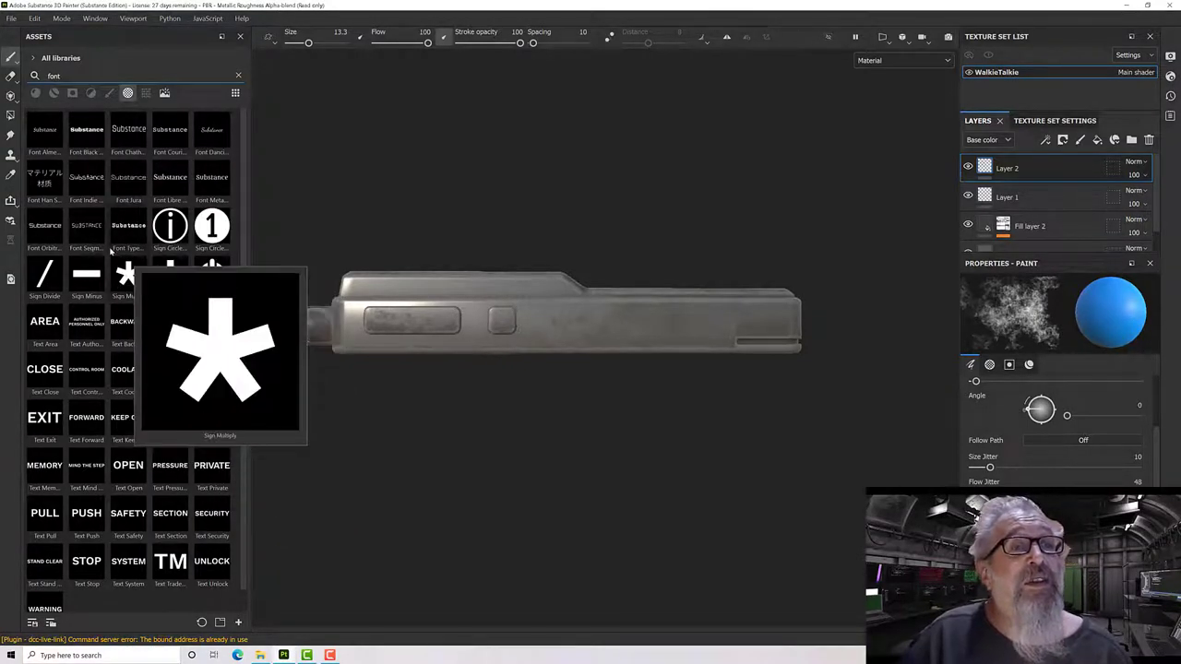
mouse_move(133, 214)
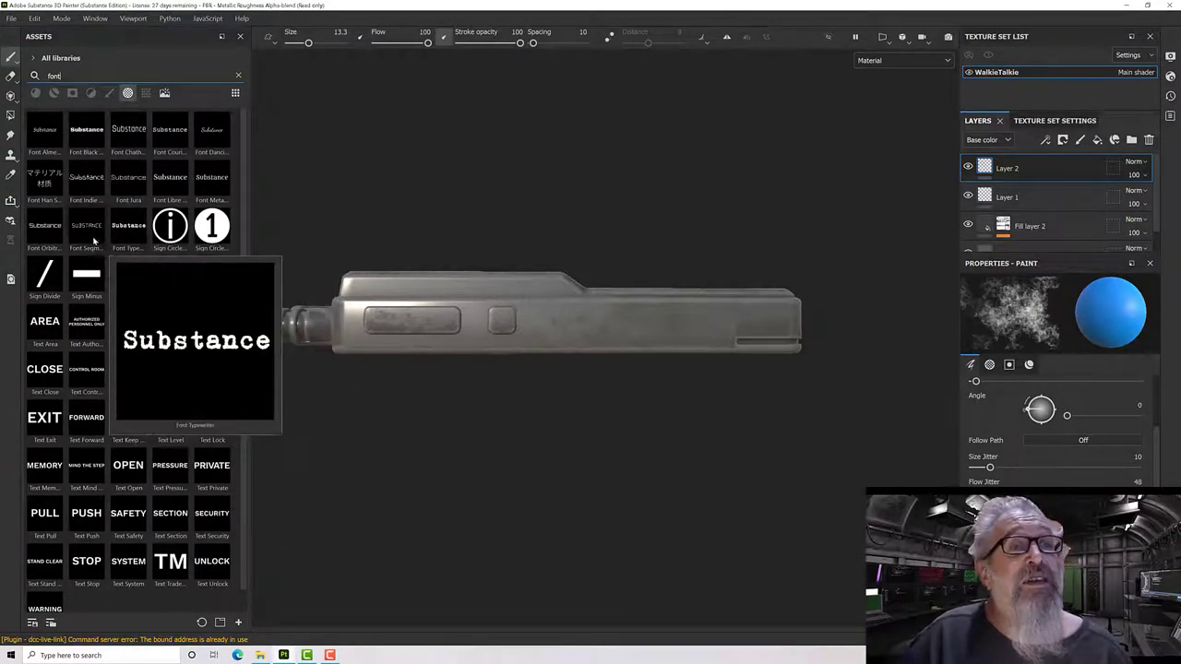
click(85, 135)
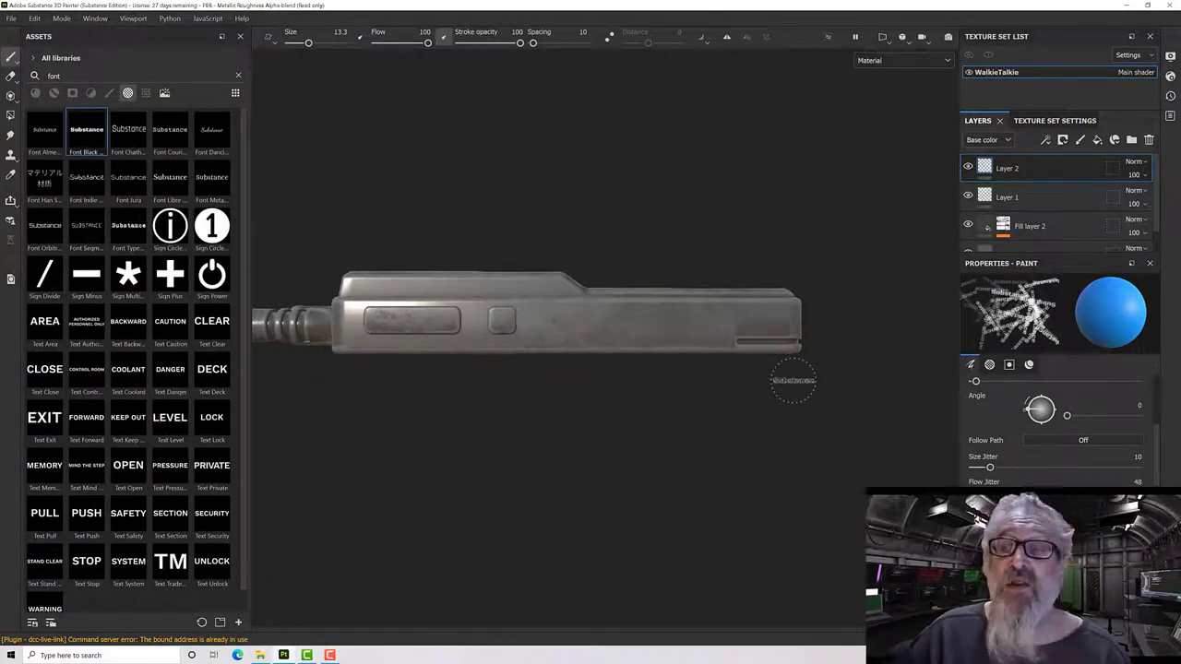
Step: Change the font alpha's text to WT-42
scroll(1083, 443, down, 2)
scroll(1083, 481, down, 2)
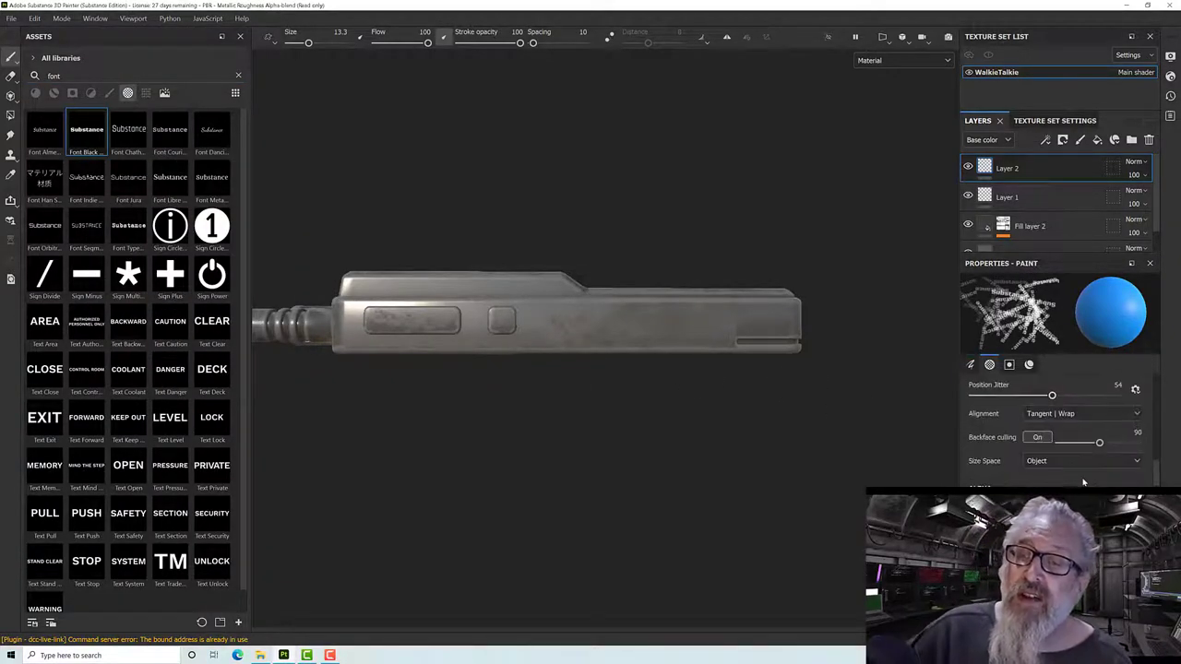
scroll(1061, 424, down, 2)
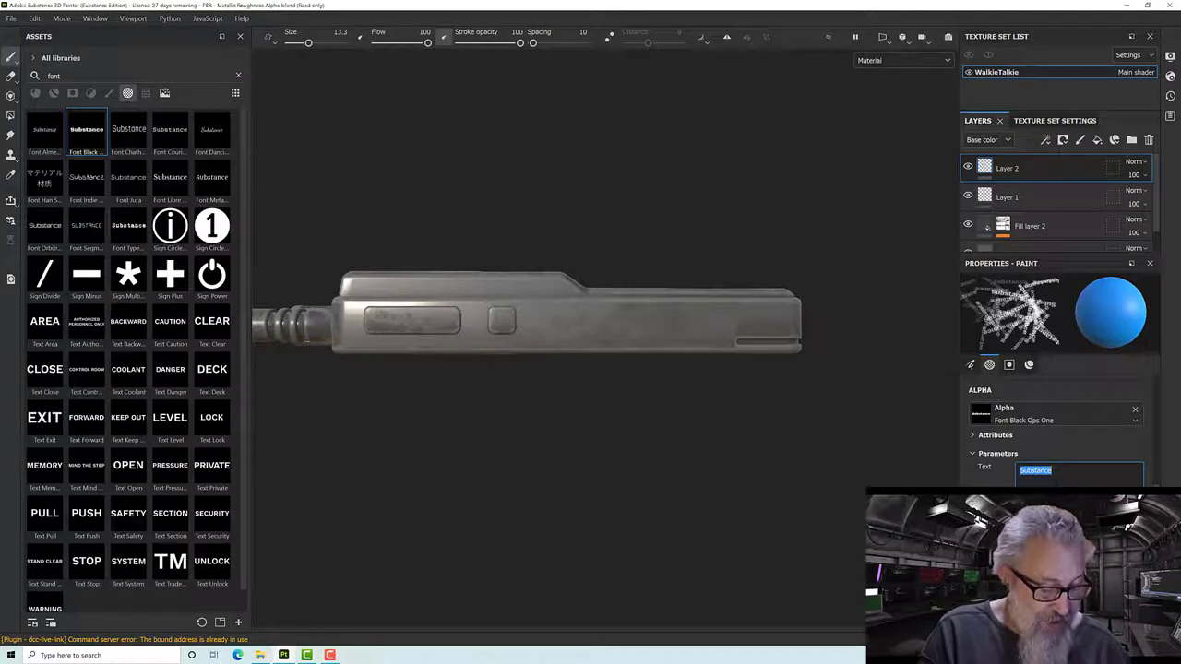
text(WT-)
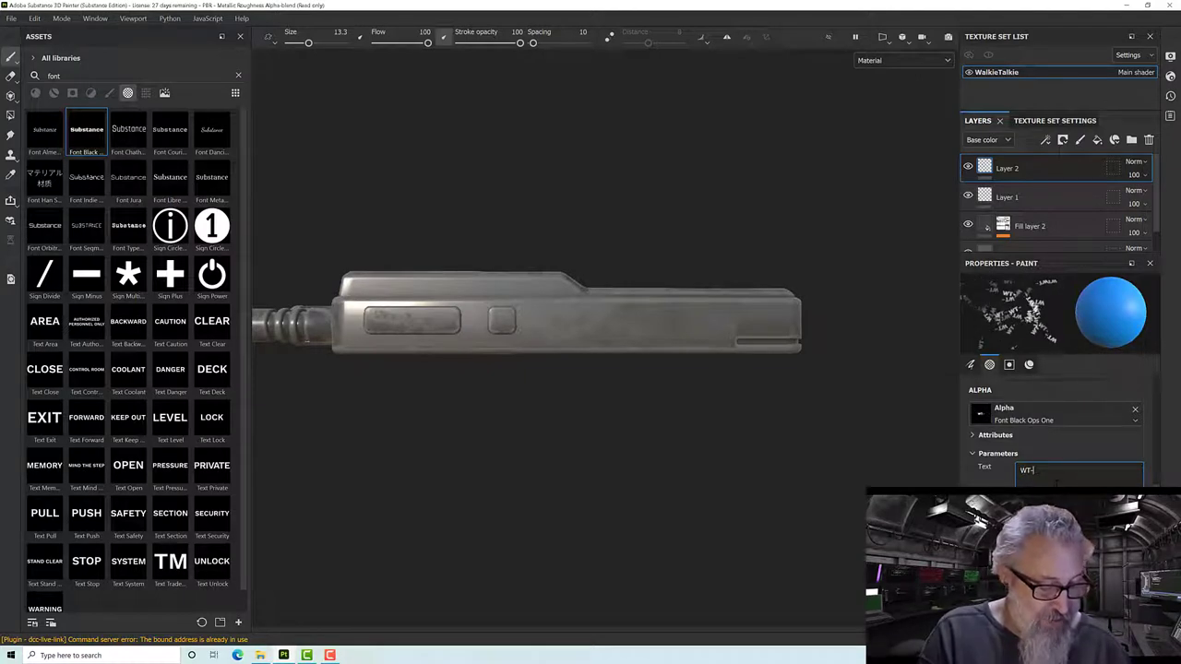
text(42)
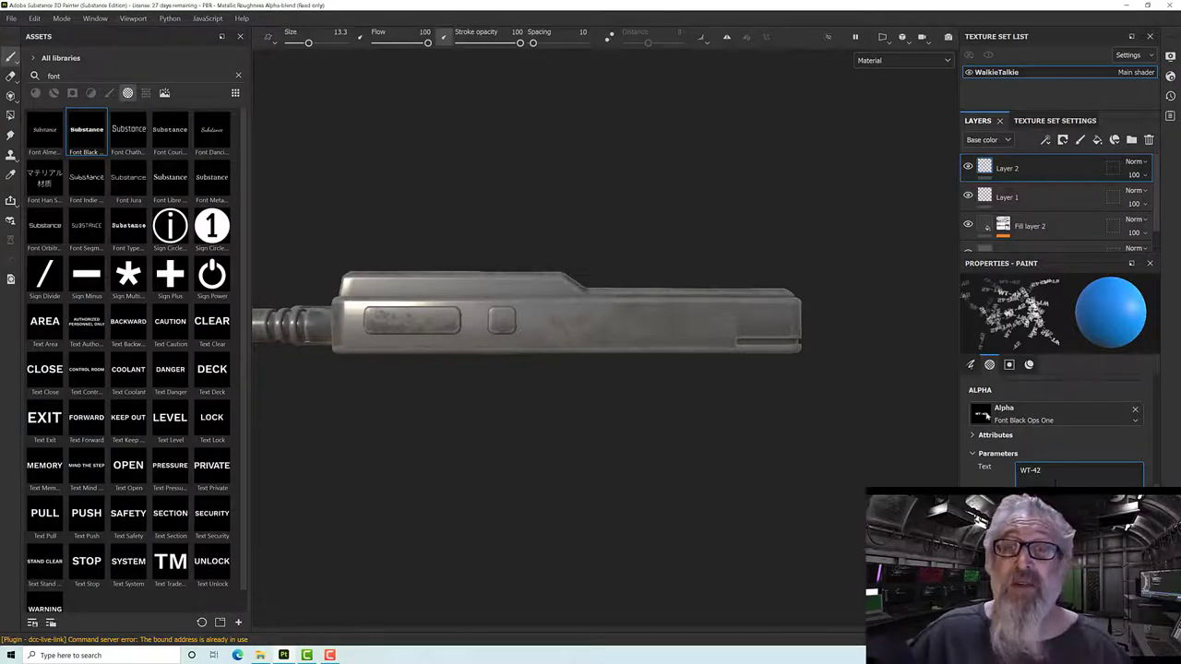
Step: Enlarge the brush size to 61.86 and try to stamp WT-42 on the side of the walkie-talkie's case
scroll(620, 329, up, 3)
scroll(620, 330, up, 2)
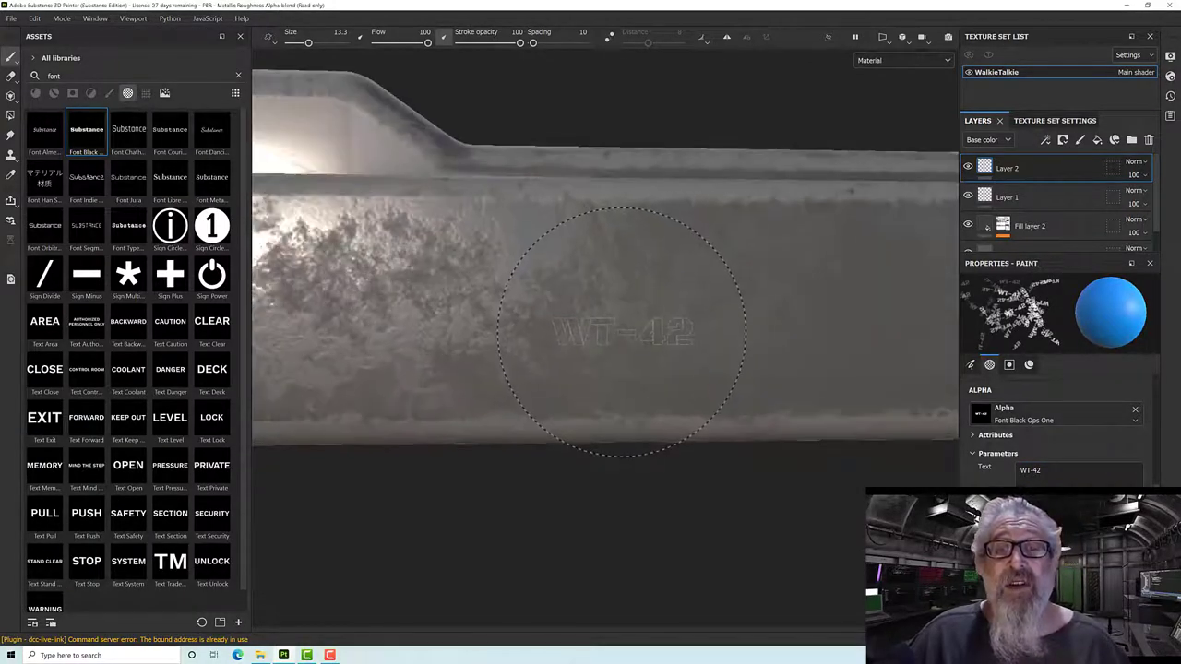
ctrl+right_drag(620, 329, 728, 299)
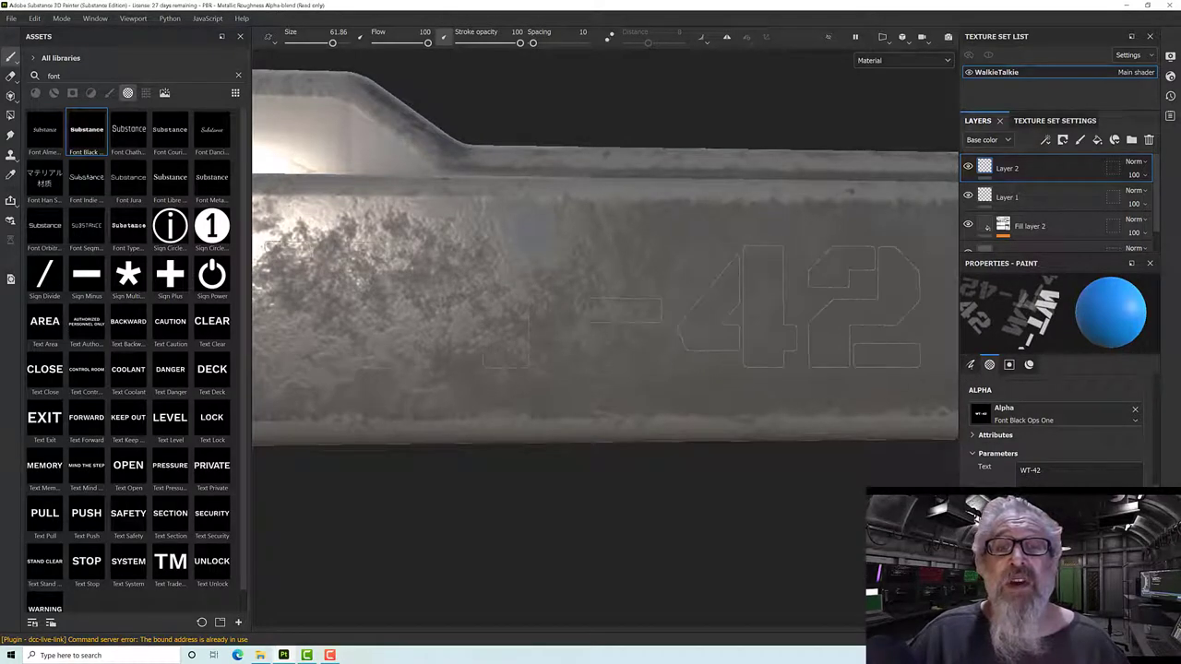
scroll(1019, 479, down, 5)
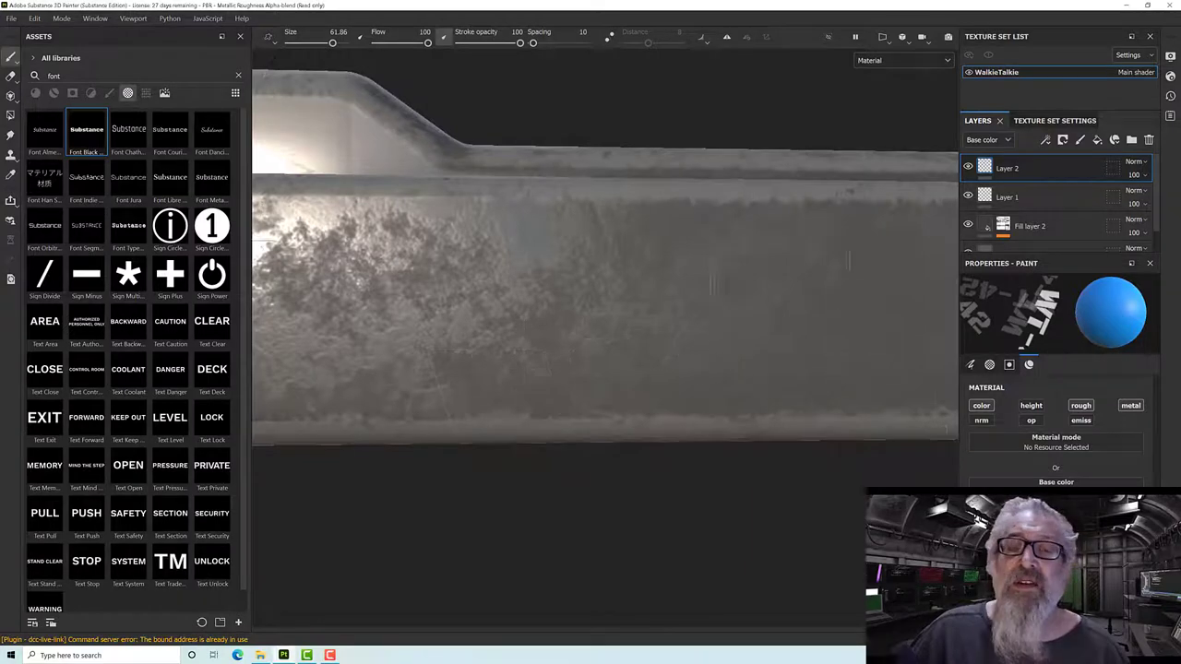
alt+drag(738, 480, 535, 383)
scroll(535, 383, down, 5)
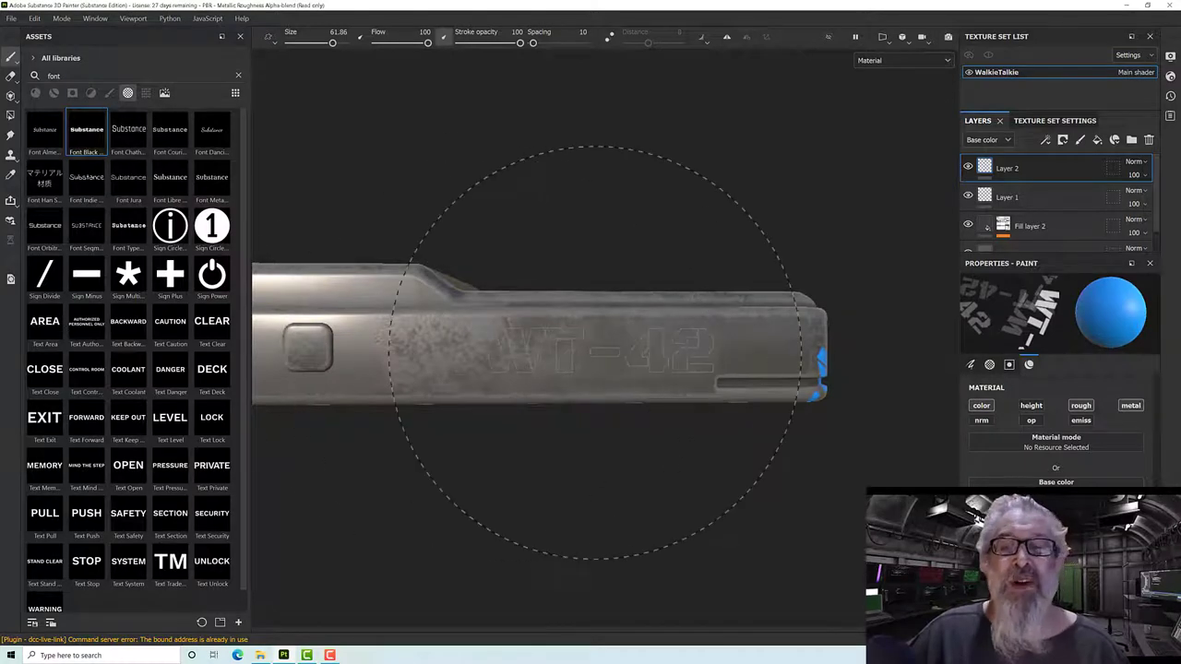
mouse_move(541, 342)
alt+mouse_down()
mouse_move(594, 342)
mouse_move(590, 352)
mouse_move(574, 343)
mouse_move(554, 382)
mouse_move(611, 359)
mouse_move(317, 216)
mouse_move(609, 360)
alt+mouse_up()
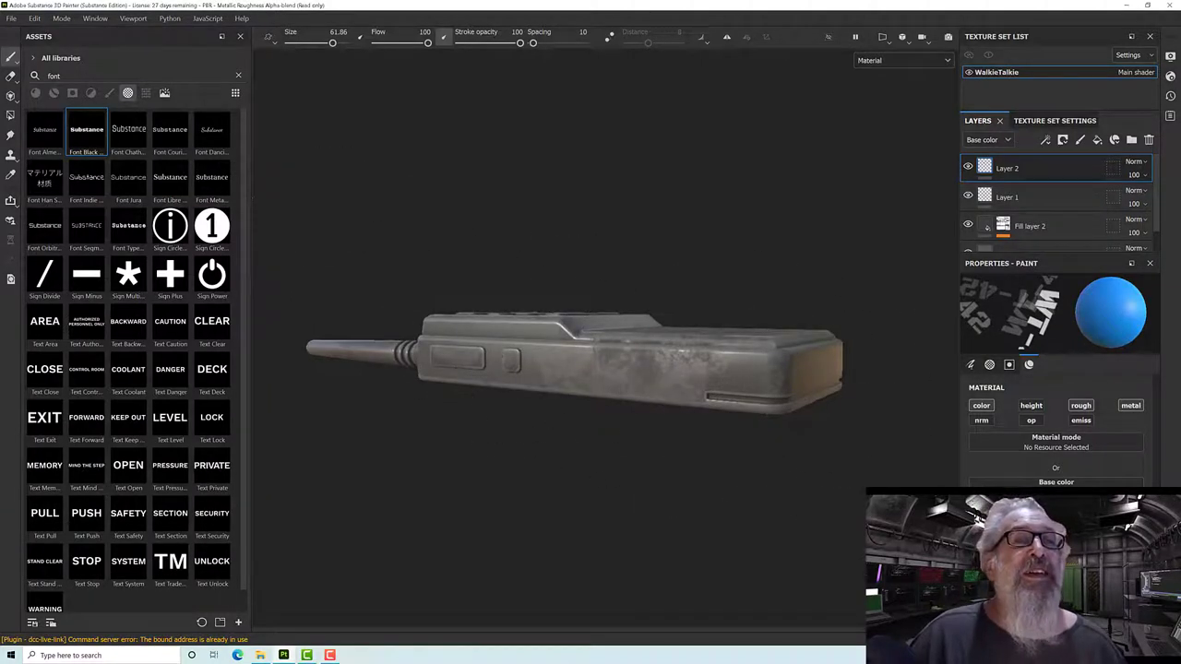
Step: Search the brushes for "hard" and switch to the Basic Hard brush
click(109, 94)
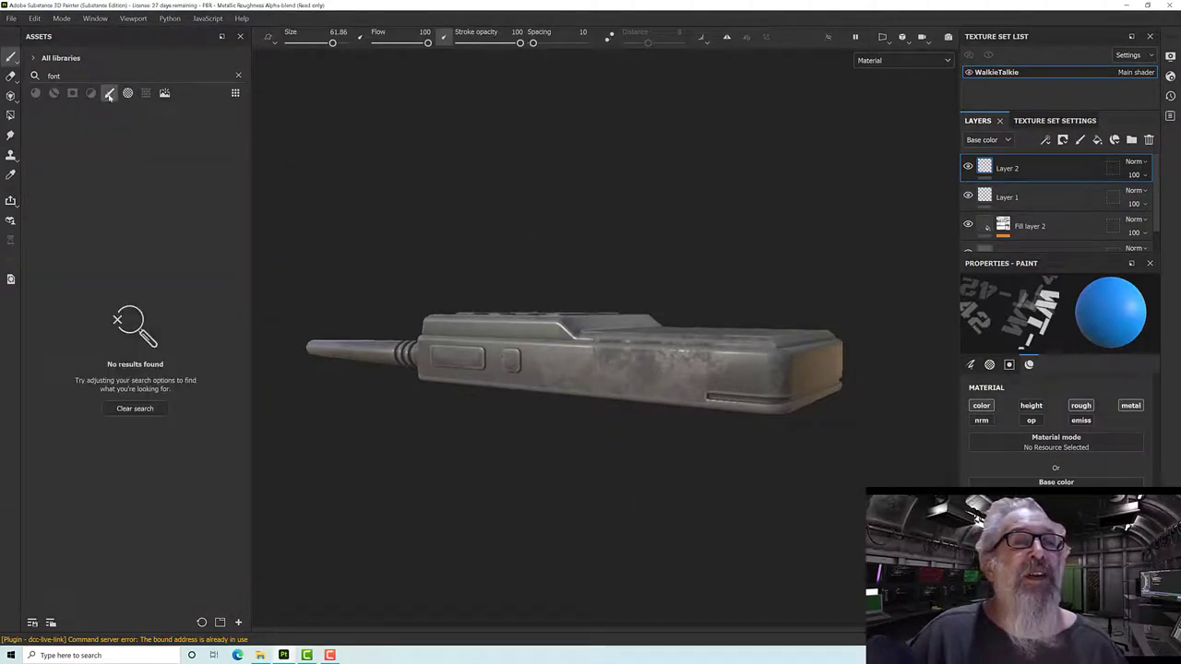
click(240, 75)
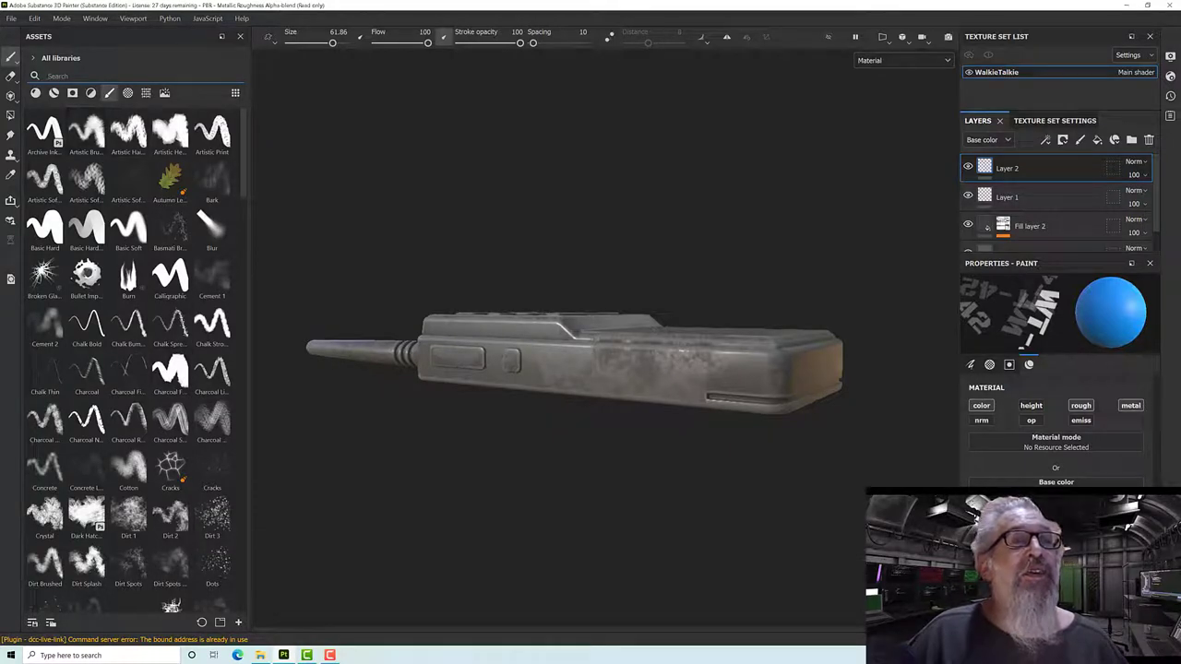
text(hard)
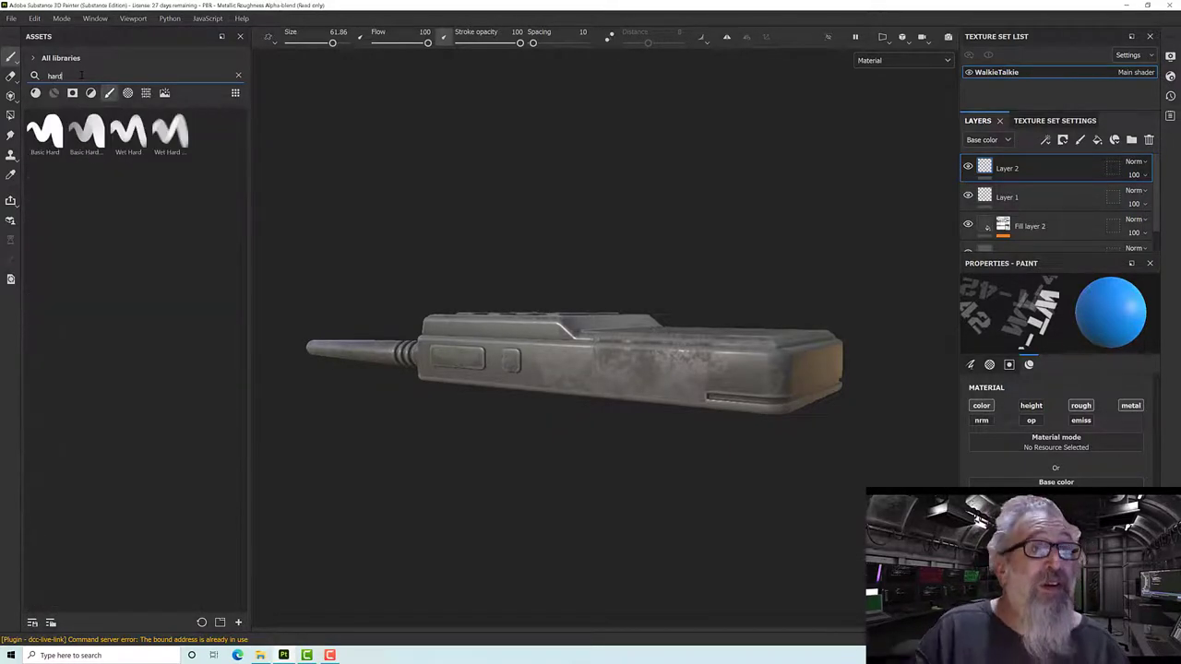
click(46, 131)
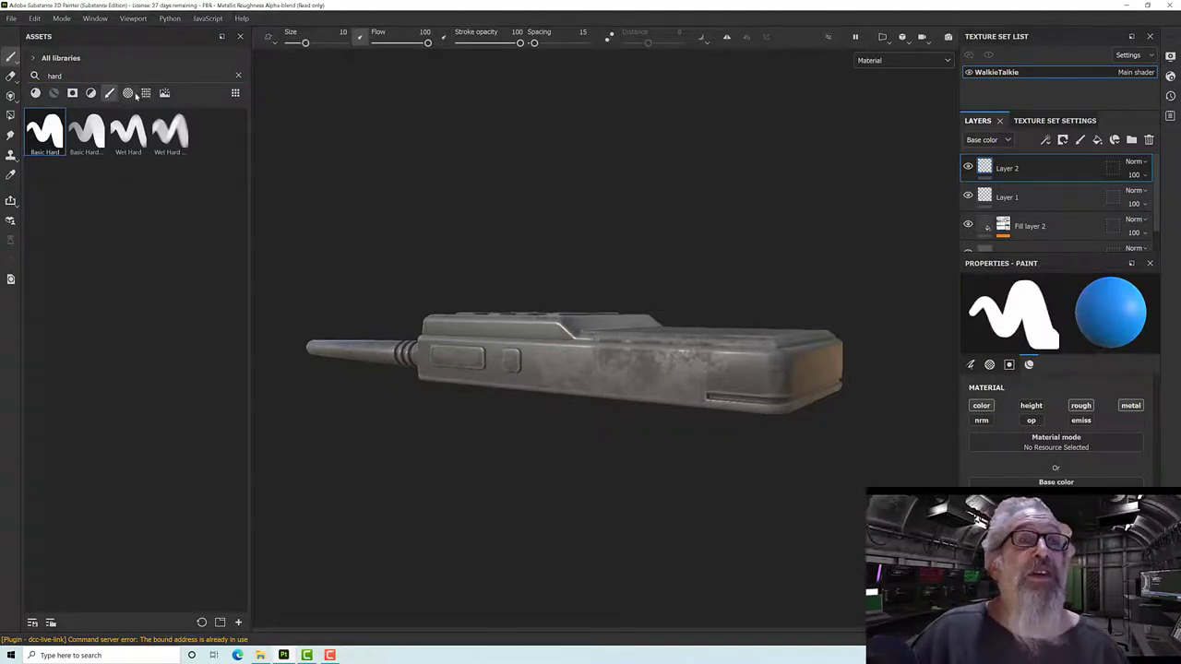
Step: Search the alphas for "font" and apply Font Black Ops One to the Basic Hard brush
click(129, 93)
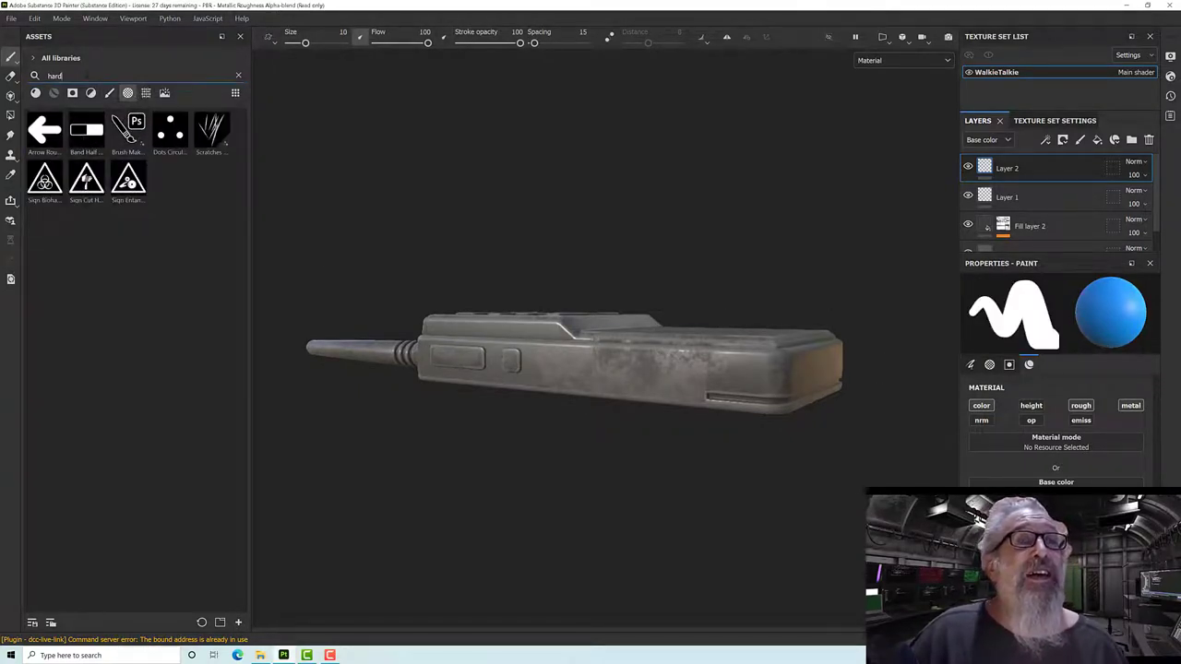
double_click(87, 75)
text(font)
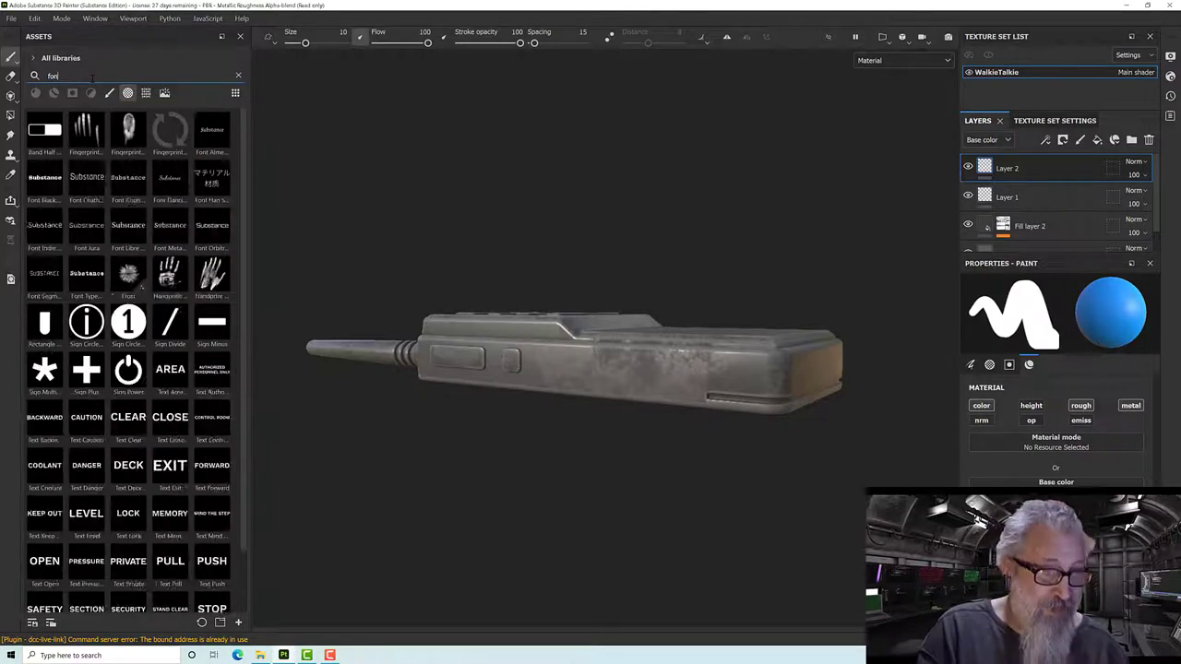
click(87, 131)
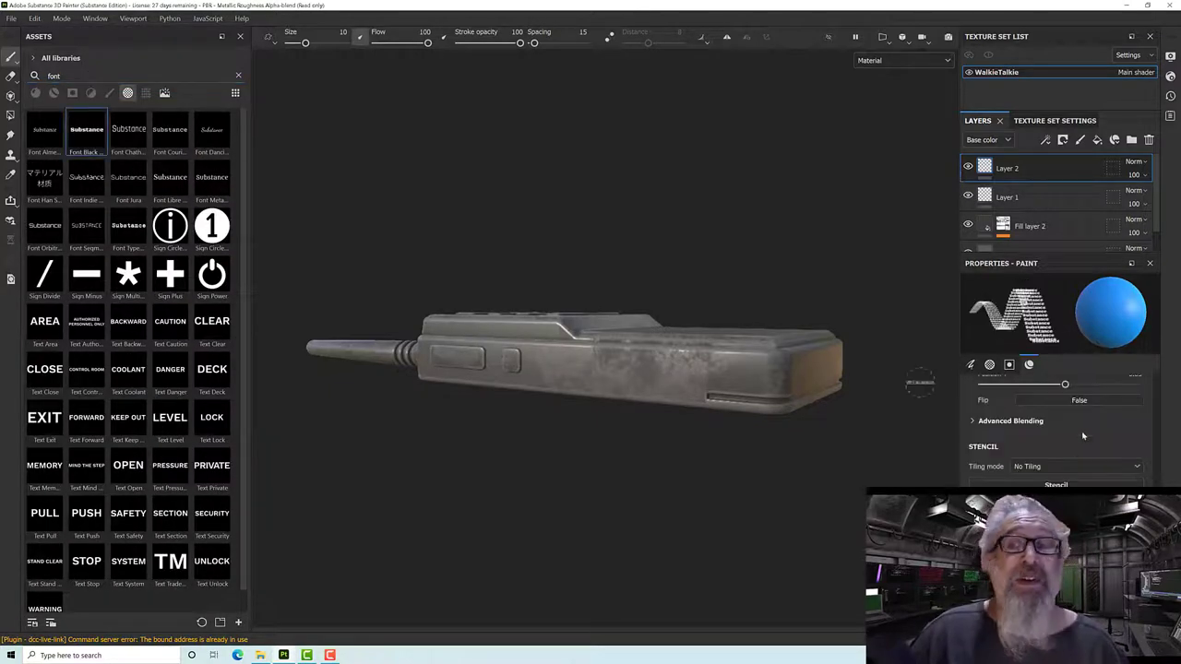
Step: Set the text of the Basic Hard brush's font alpha to WT-42
scroll(1080, 464, down, 5)
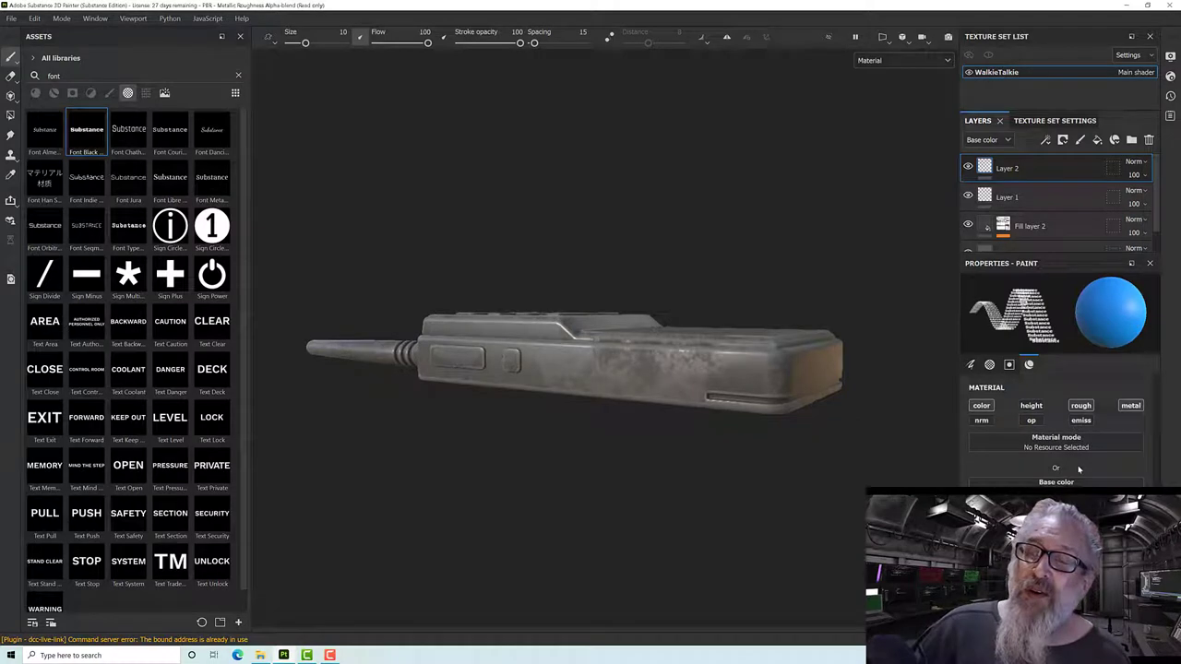
scroll(1080, 469, up, 3)
scroll(1079, 469, up, 3)
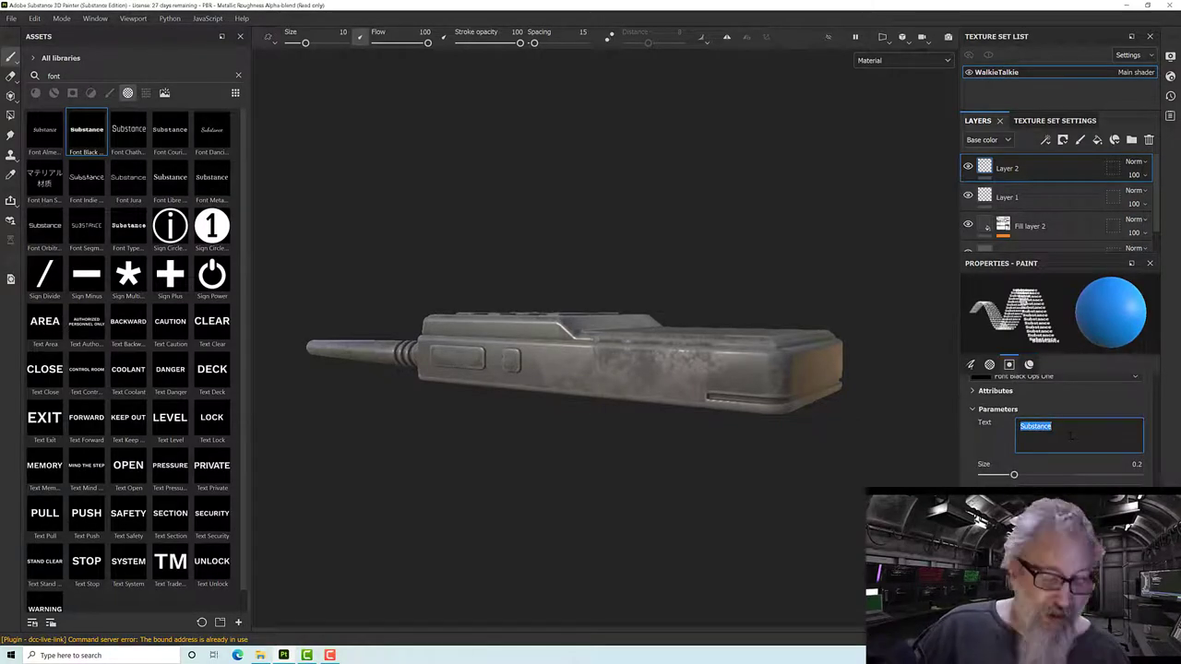
text(WT-)
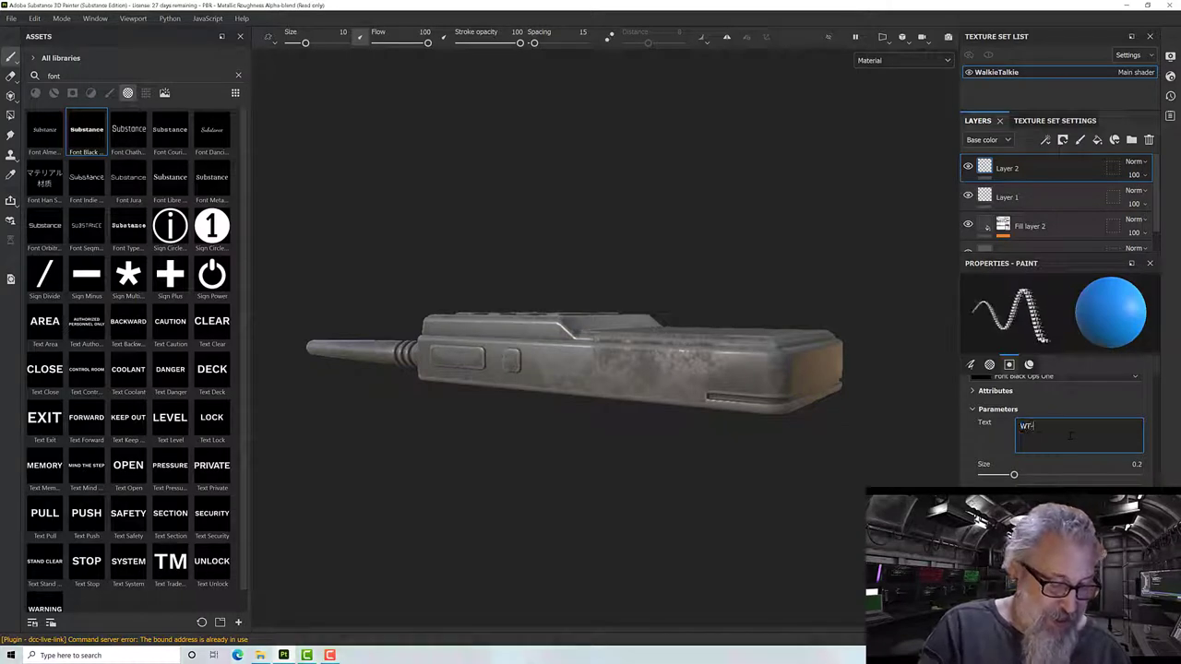
text(42)
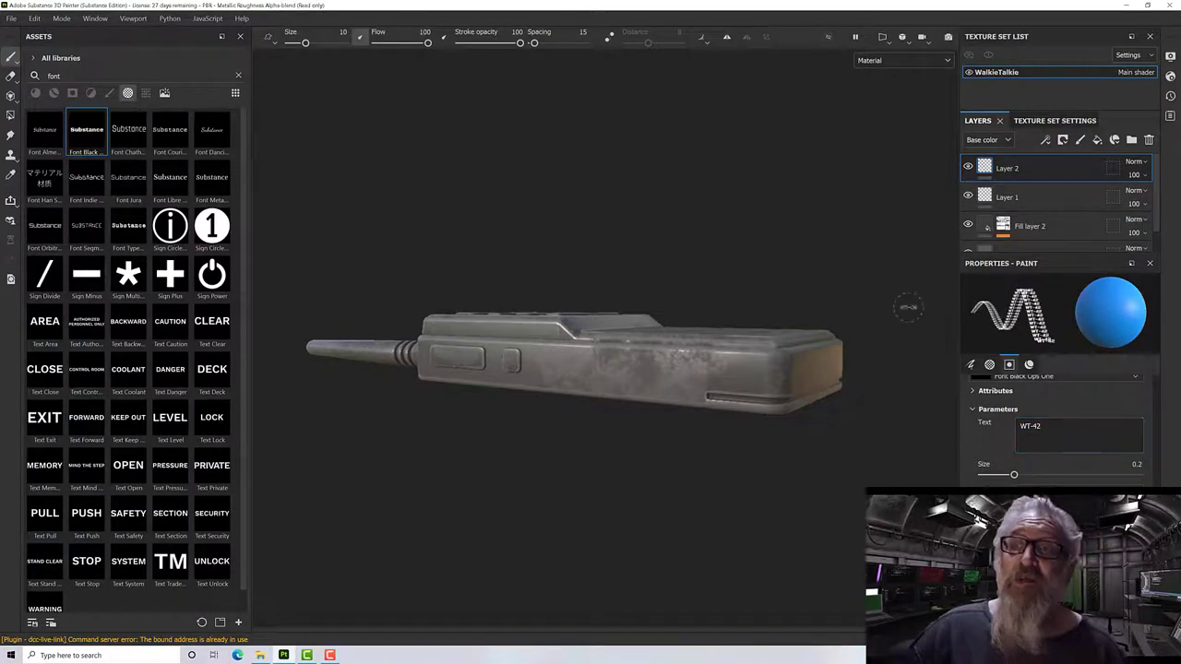
alt+drag(600, 422, 728, 402)
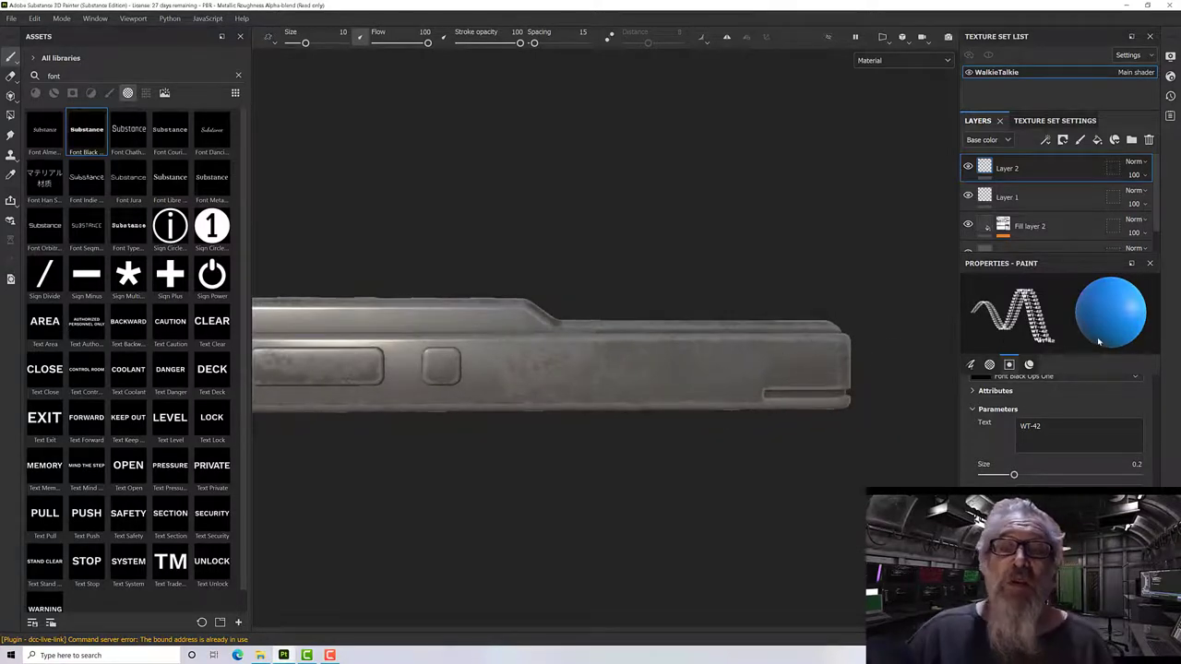
scroll(1057, 425, down, 3)
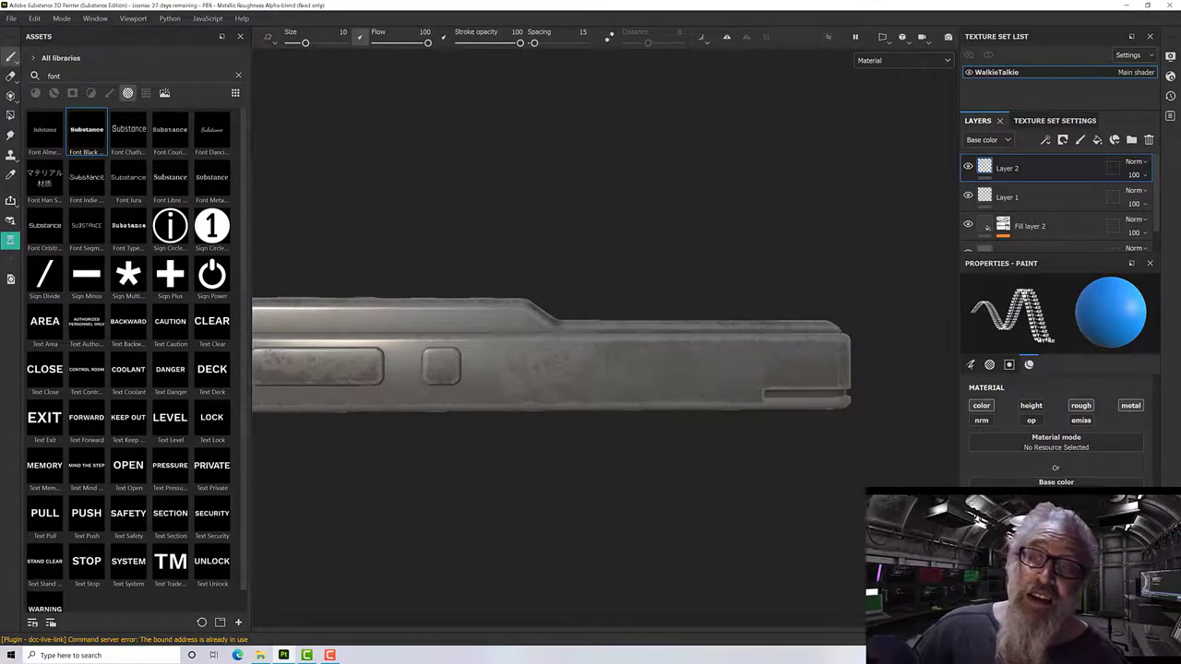
Step: Set the brush's base color to near-black, enlarge the brush to 62.47 and stamp WT-42 on the side of the case
click(1056, 498)
drag(956, 414, 846, 474)
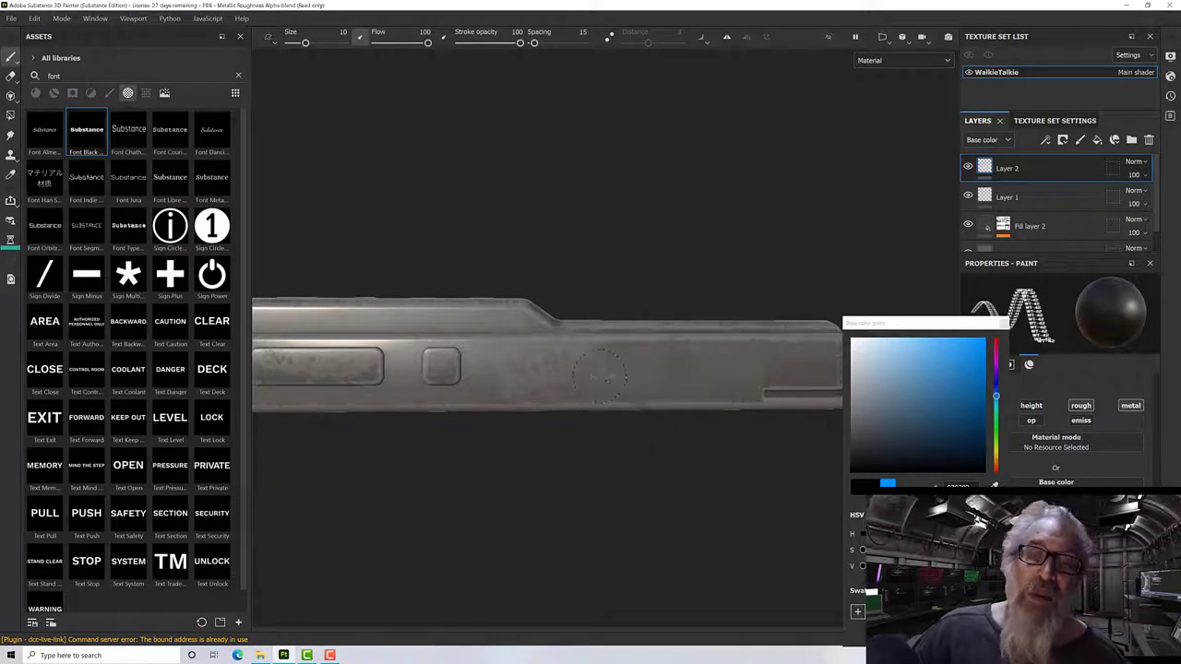
scroll(599, 376, up, 2)
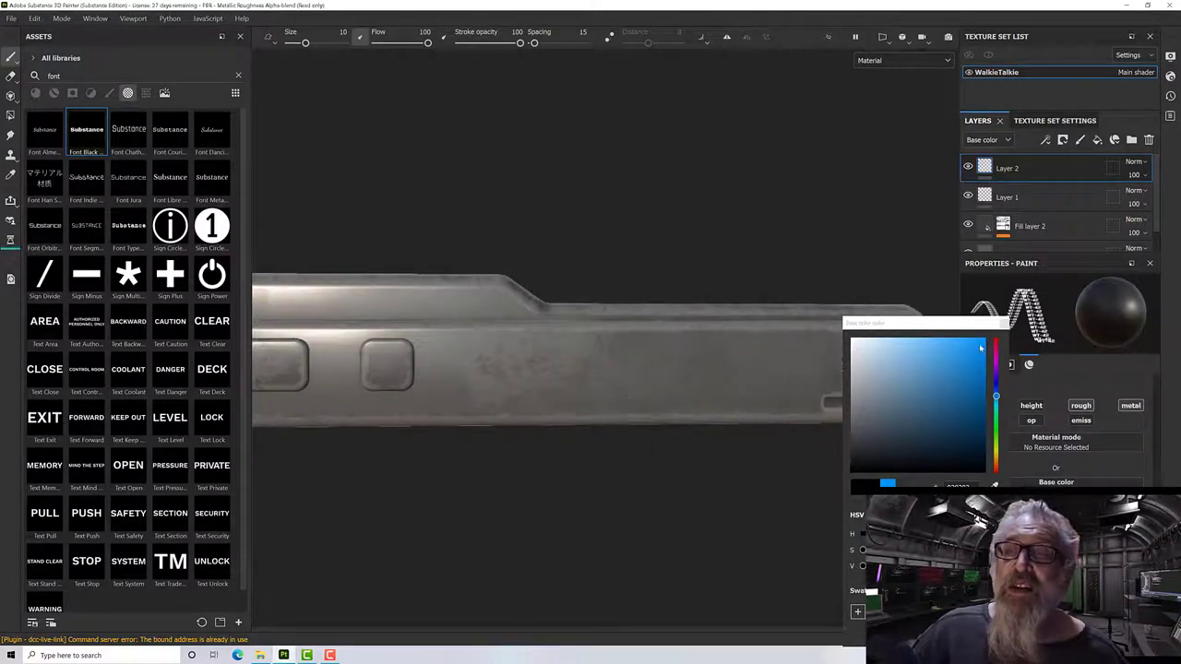
click(1004, 324)
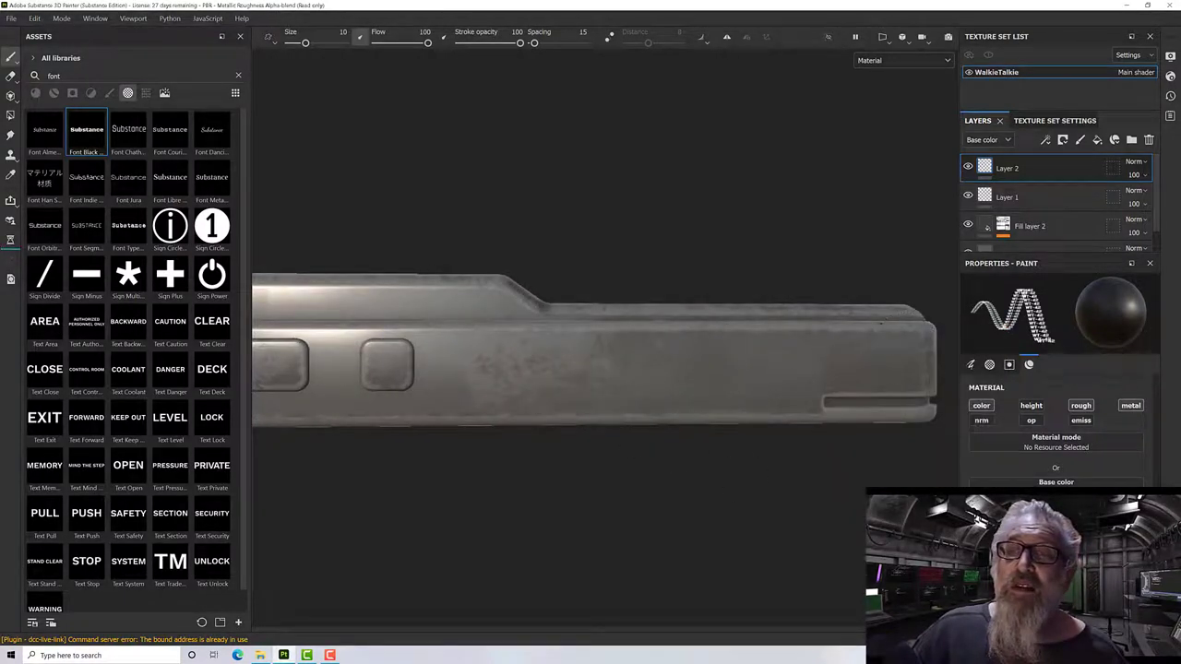
ctrl+right_drag(570, 378, 591, 377)
click(591, 377)
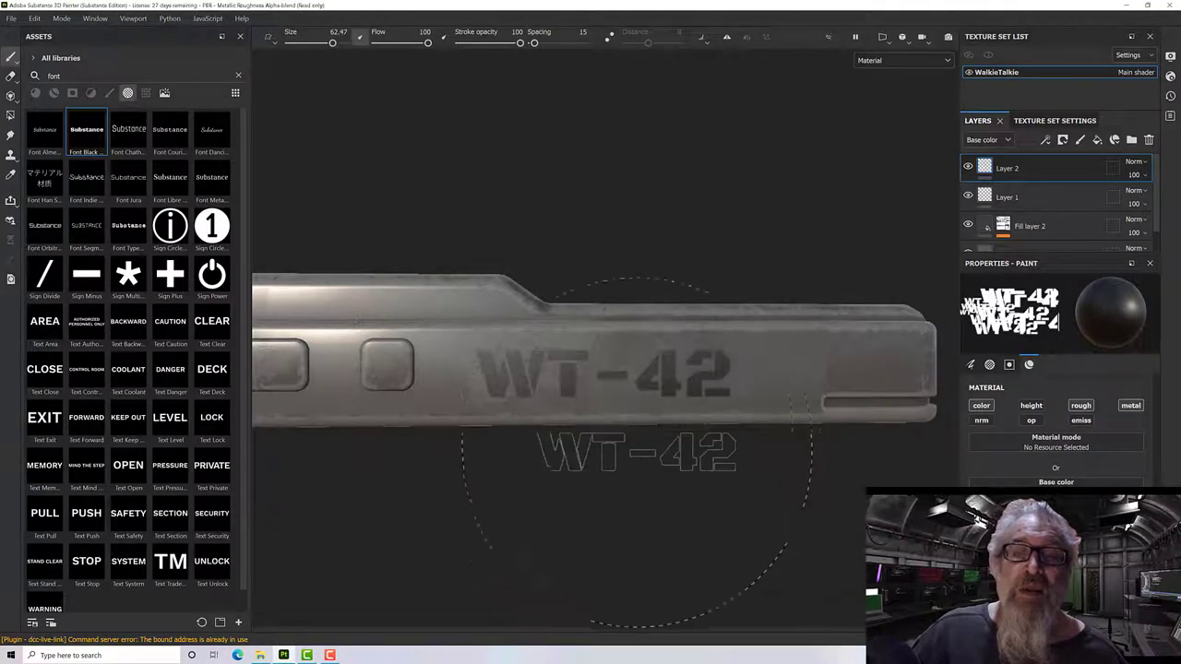
Step: Move the label's Layer 2 below the dirt's Layer 1 and check the stamped WT-42 under the dirt from several angles
scroll(591, 445, up, 5)
mouse_move(526, 415)
alt+mouse_down()
mouse_move(470, 422)
mouse_move(462, 403)
mouse_move(517, 397)
mouse_move(532, 414)
mouse_move(496, 415)
mouse_move(479, 390)
mouse_move(451, 387)
alt+mouse_up()
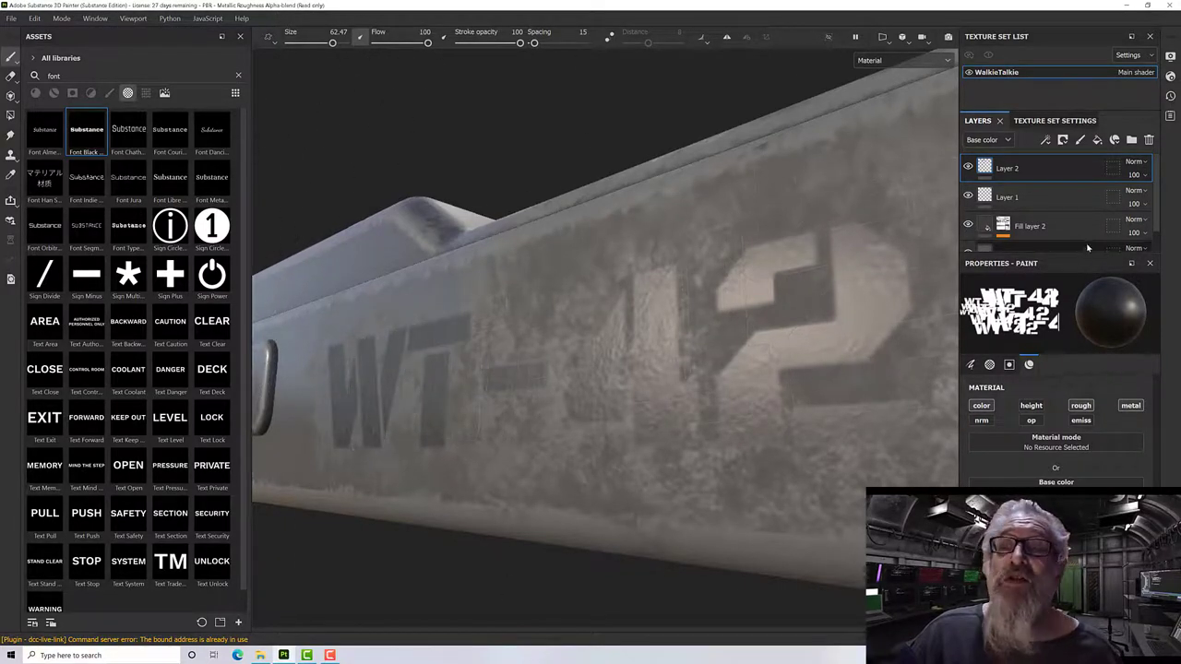
drag(1055, 189, 1050, 201)
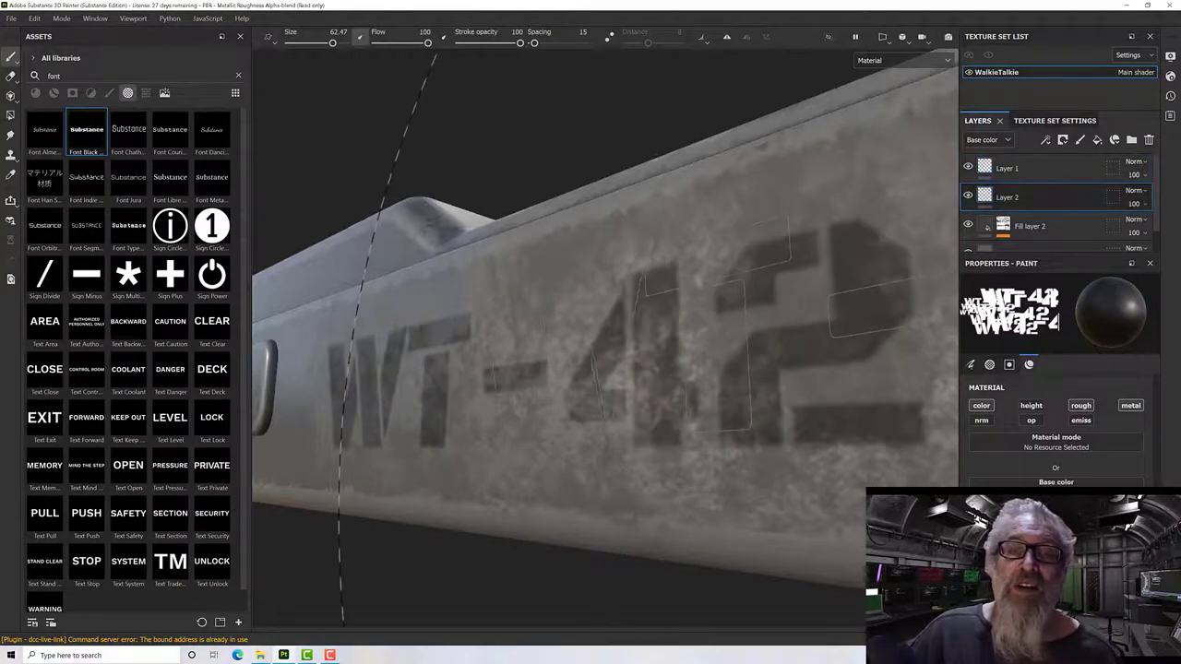
alt+drag(356, 627, 757, 317)
scroll(831, 322, up, 3)
scroll(831, 322, down, 10)
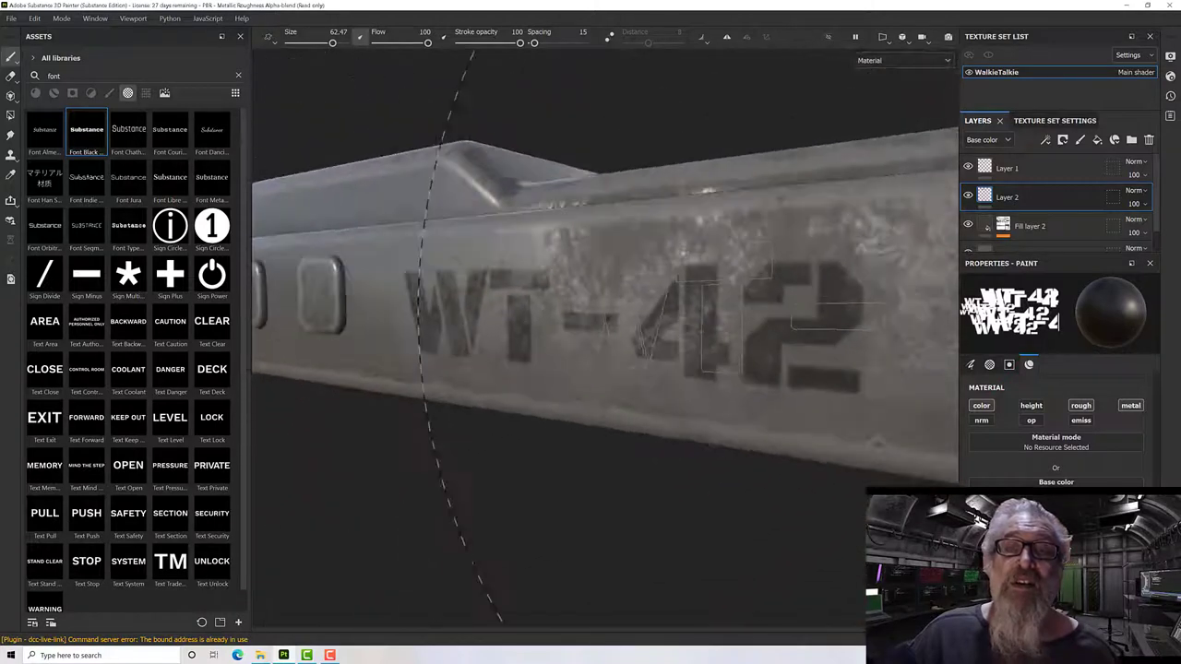
mouse_move(842, 312)
alt+mouse_down()
mouse_move(786, 391)
mouse_move(646, 464)
mouse_move(753, 431)
mouse_move(667, 414)
mouse_move(751, 369)
mouse_move(761, 337)
mouse_move(712, 329)
alt+mouse_up()
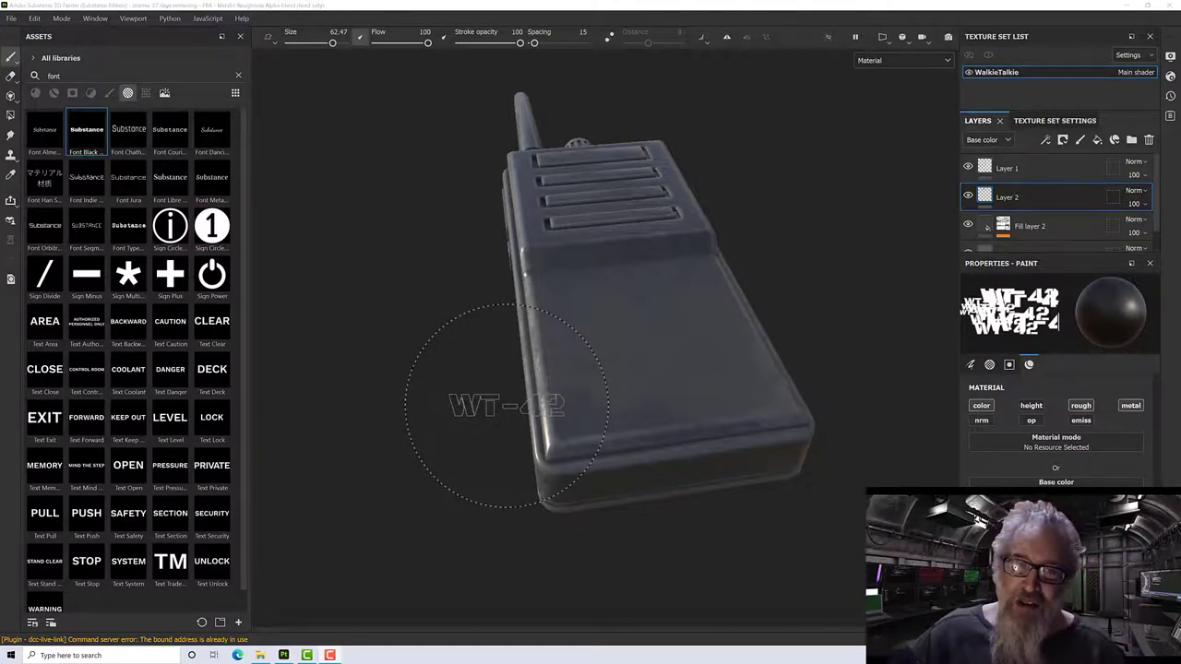
Step: Add a fill layer above Layer 1 and turn off its color, normal, opacity, emissive and metallic channels, leaving only height and roughness
click(1029, 168)
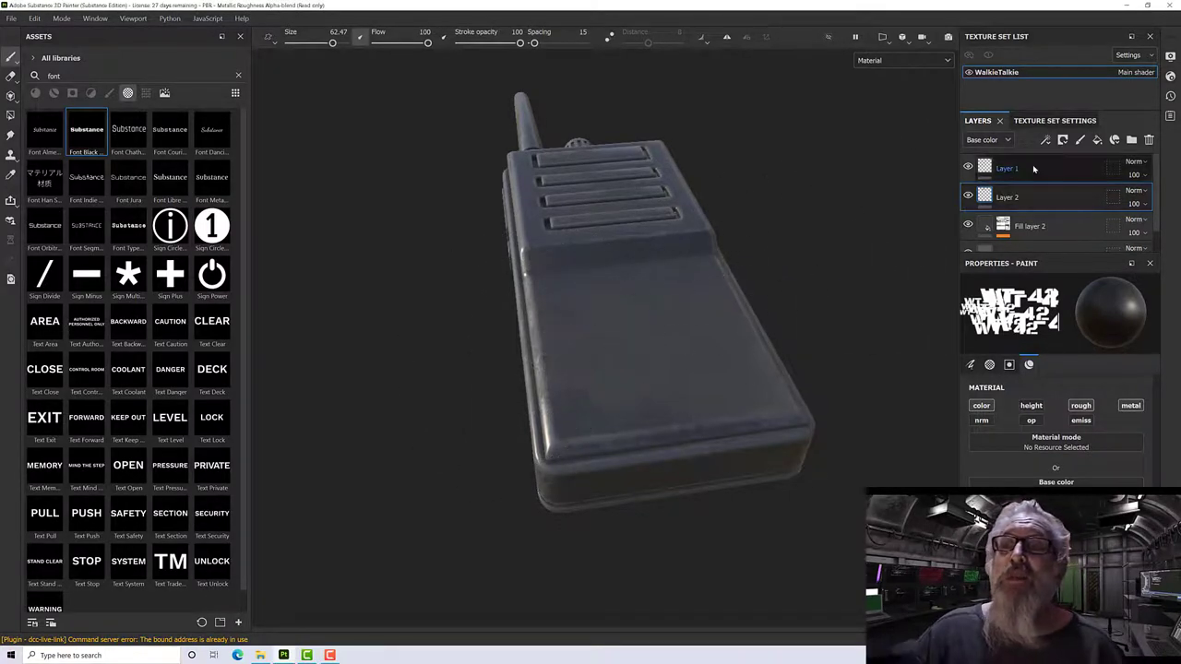
click(1097, 140)
alt+drag(818, 266, 720, 381)
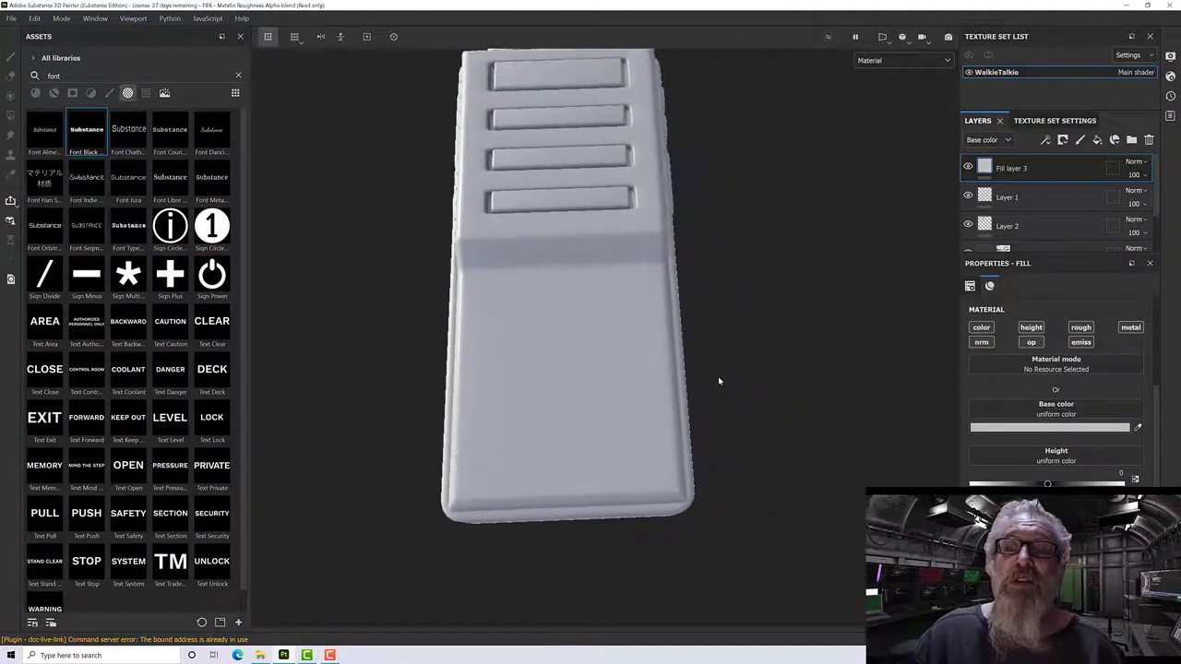
click(976, 328)
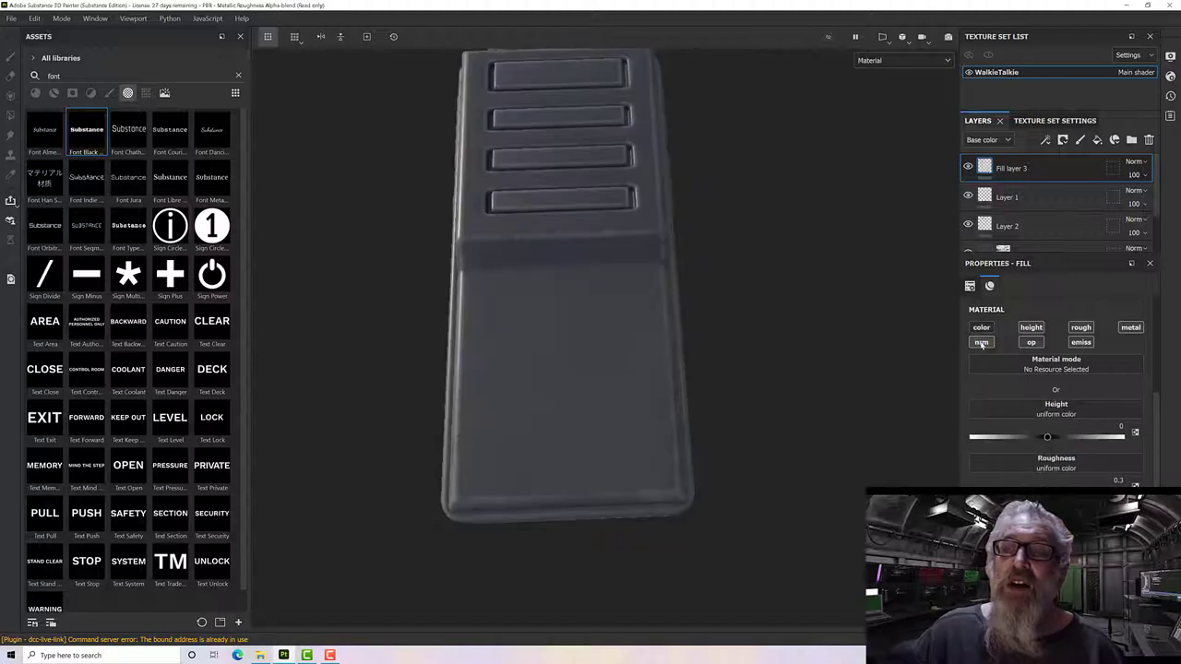
click(982, 343)
click(1037, 343)
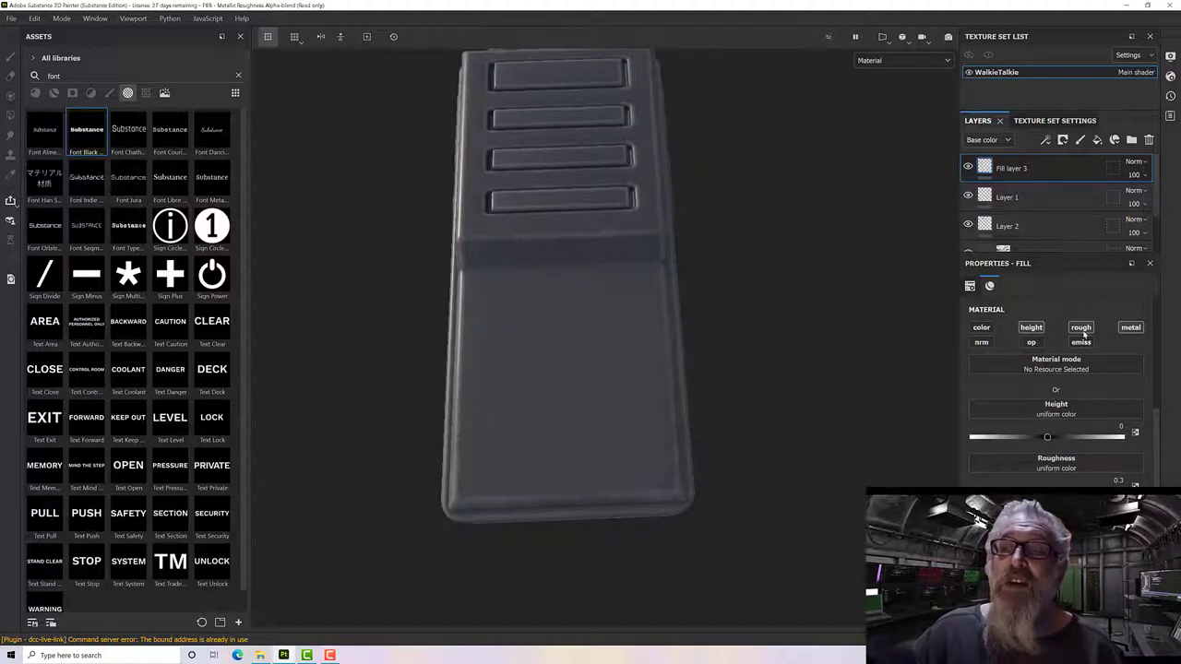
click(1135, 328)
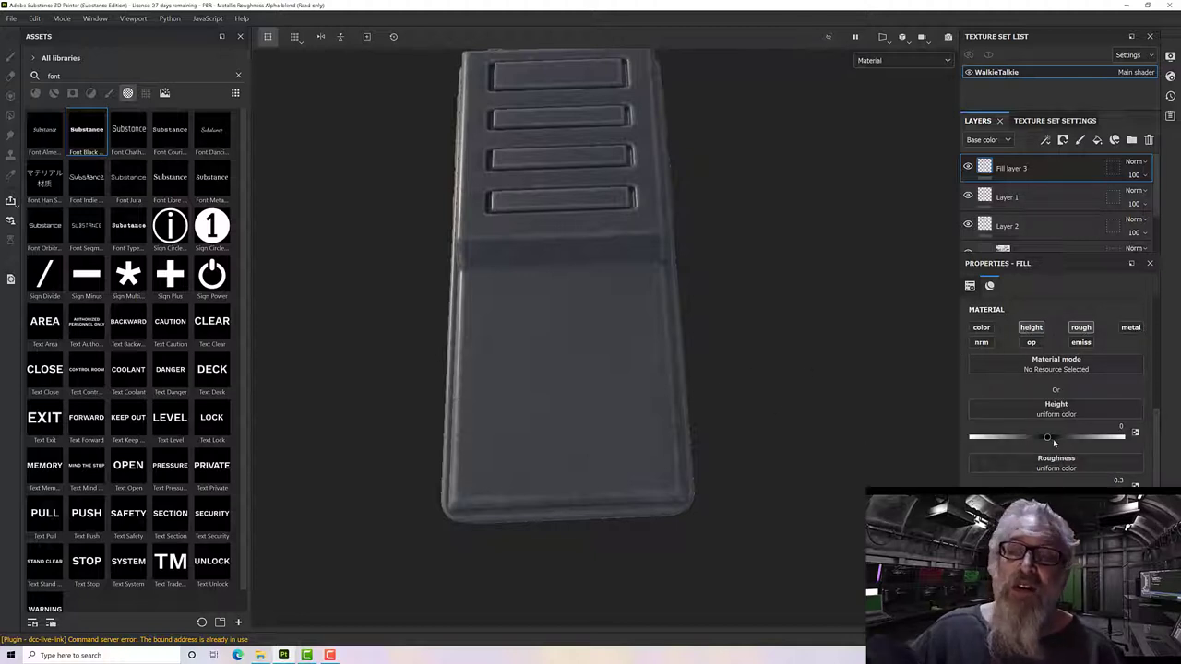
Step: Add a black mask to Fill layer 3
alt+drag(662, 351, 658, 401)
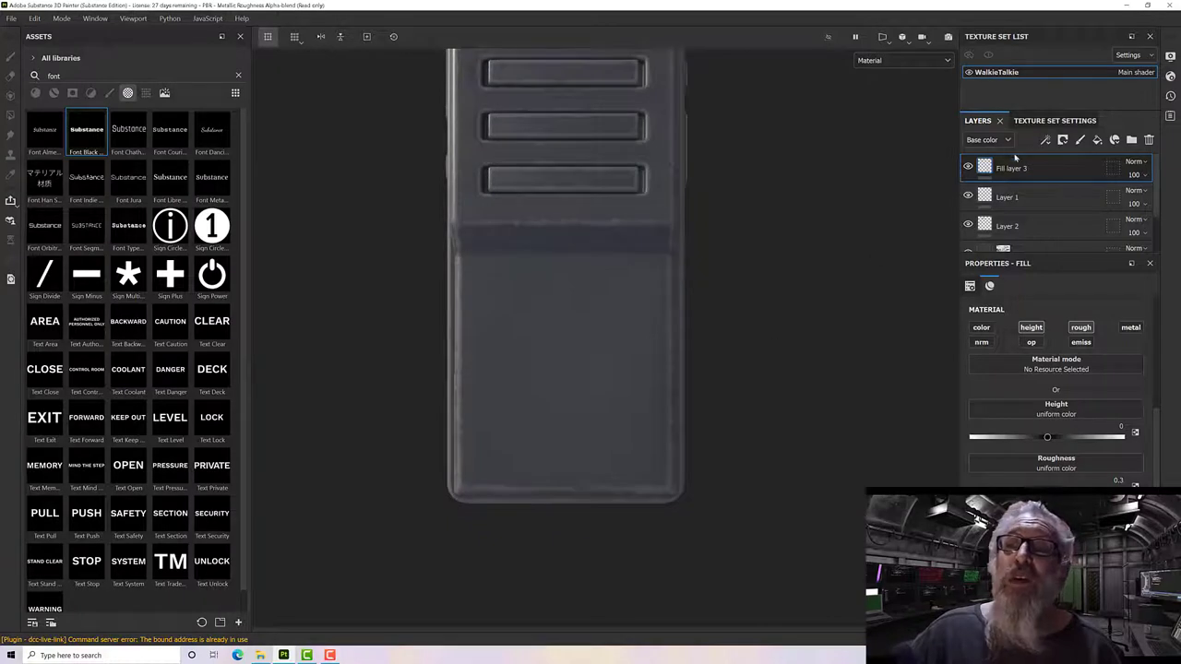
right_click(1009, 168)
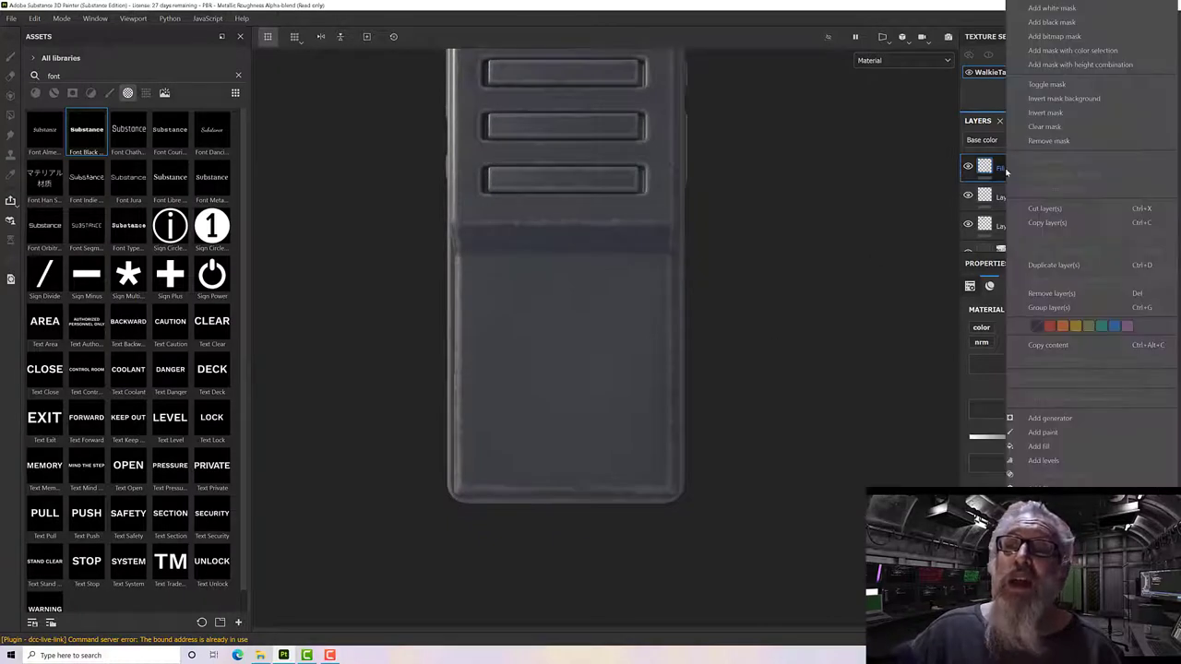
click(1071, 21)
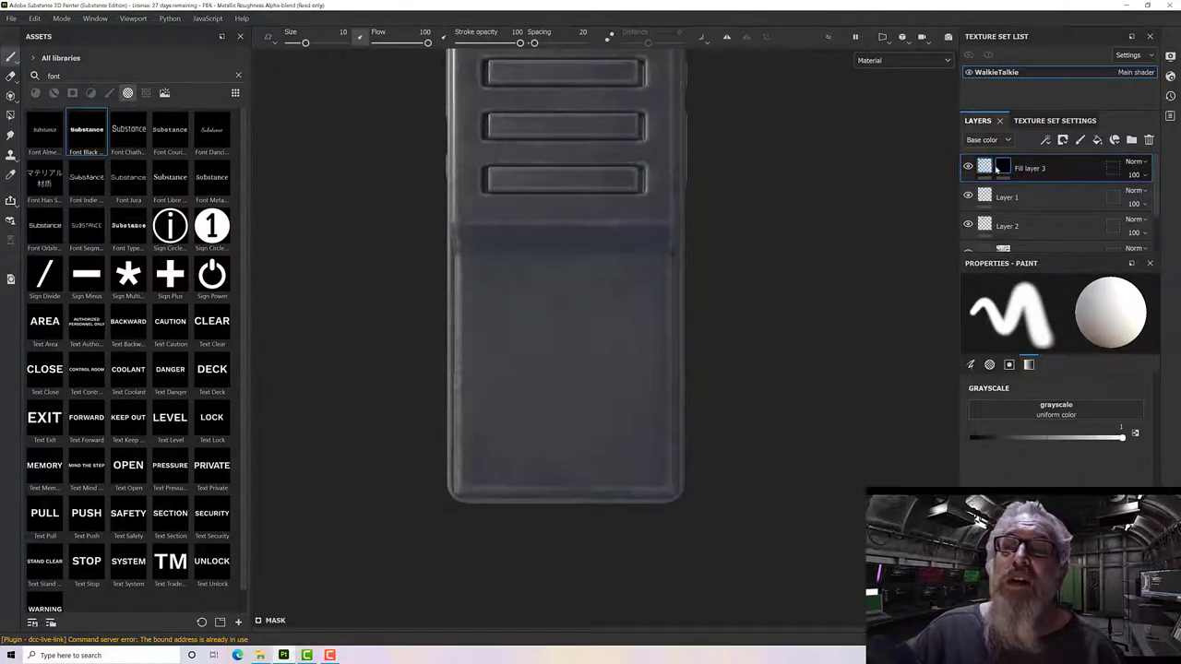
mouse_move(1003, 169)
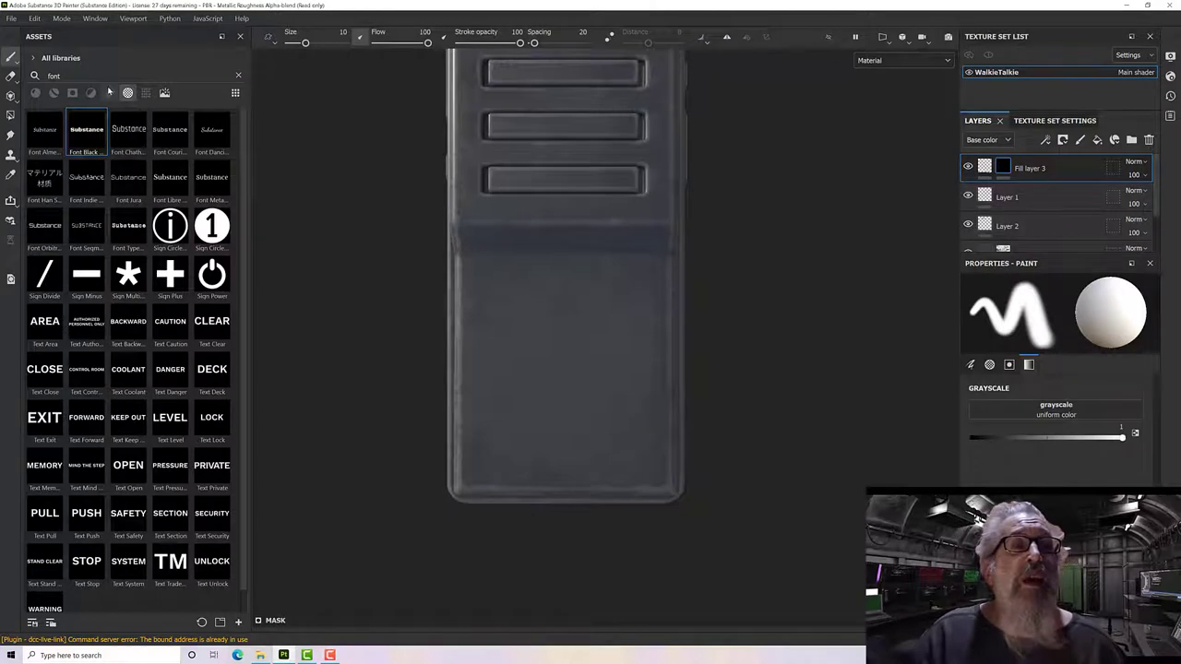
Step: Search the brushes for "hard" and choose the Basic Hard brush for painting the mask
click(109, 93)
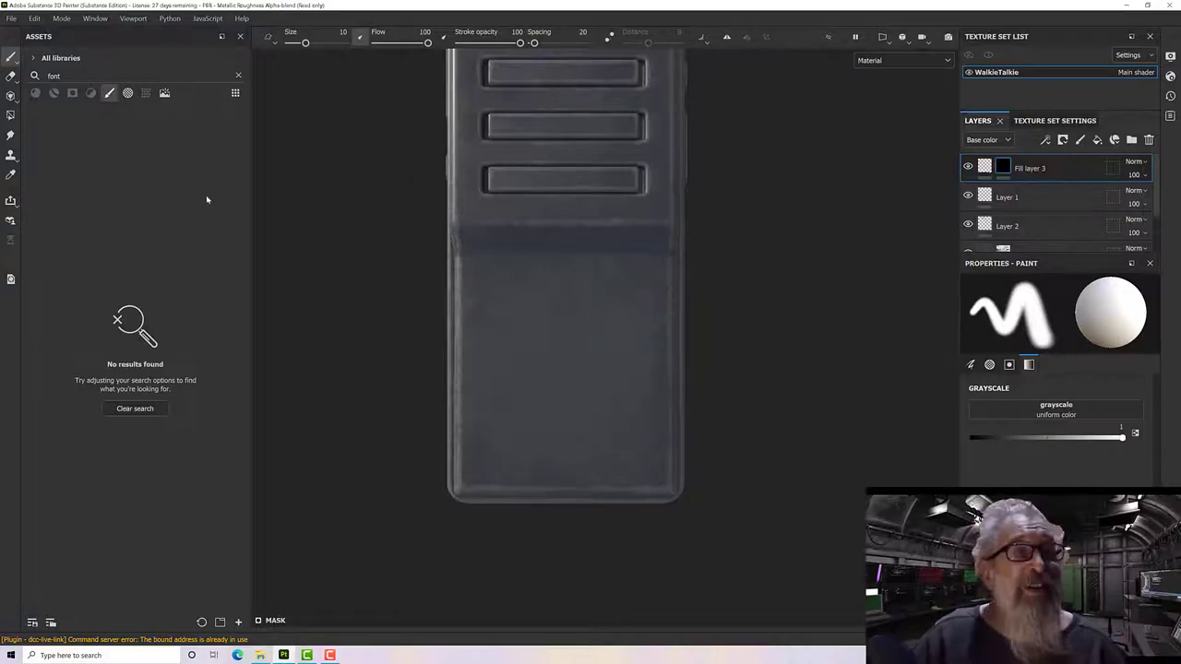
click(239, 76)
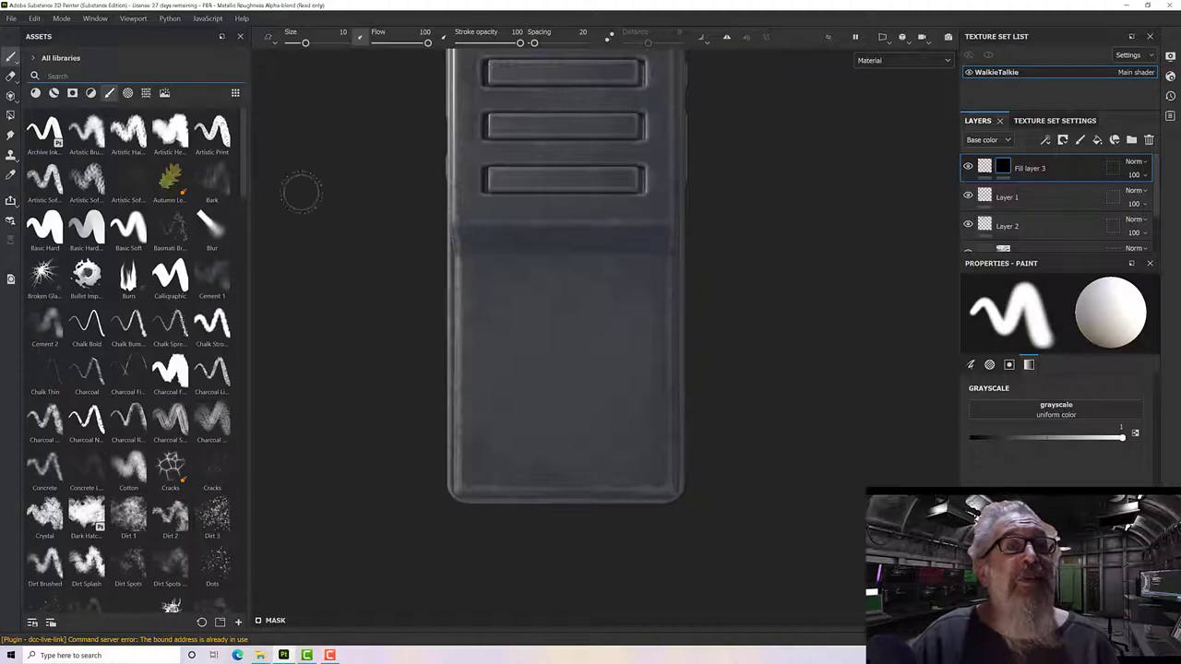
click(109, 93)
click(109, 93)
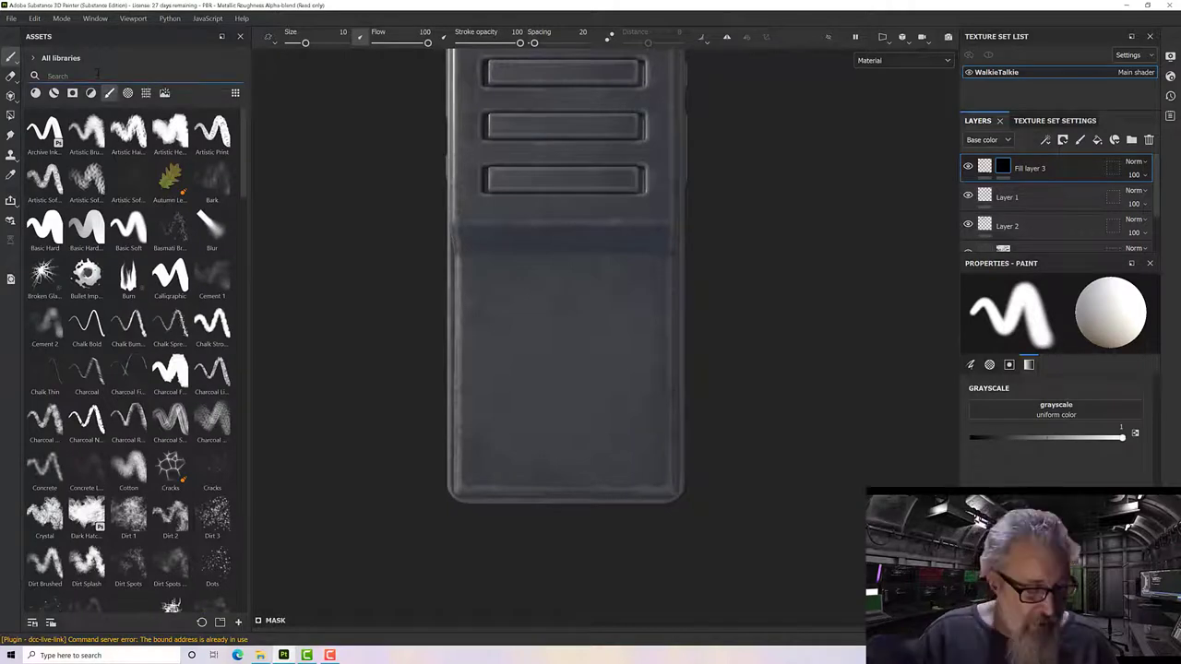
click(96, 74)
text(hard)
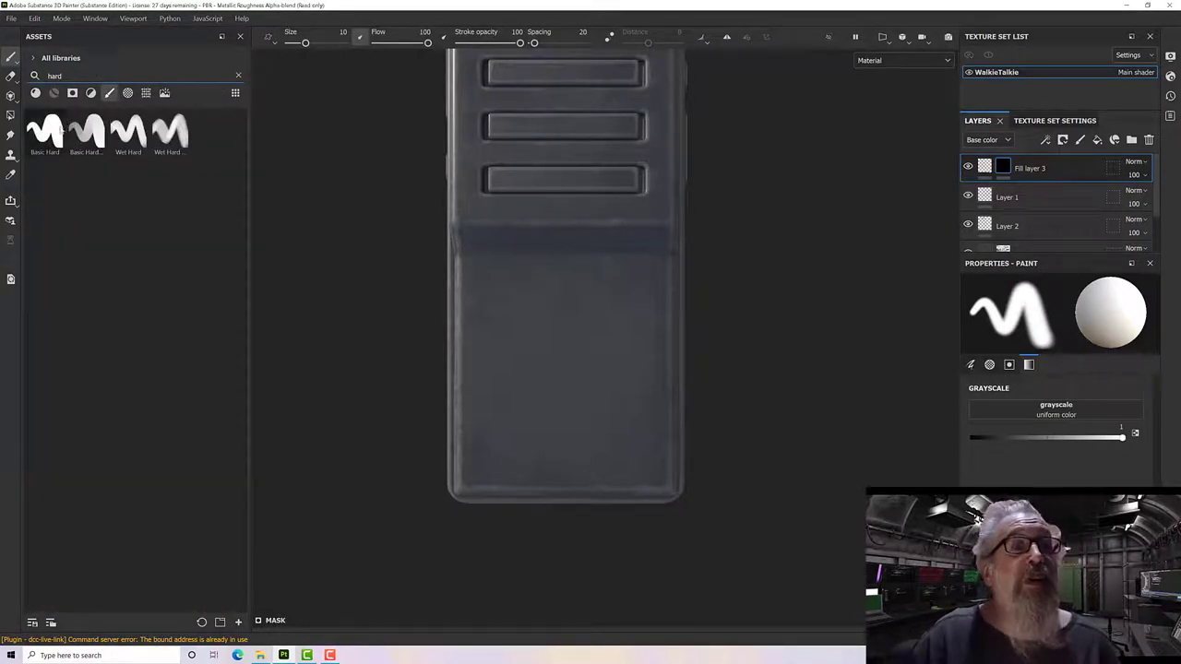
click(51, 133)
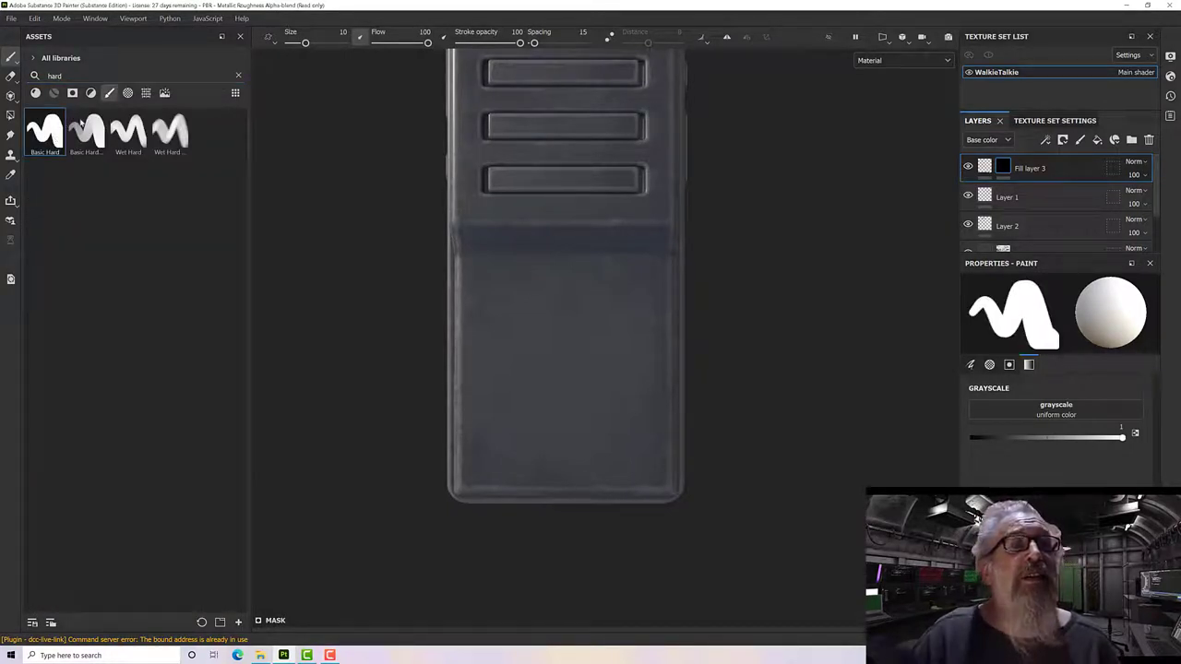
Step: Browse the unfiltered alphas, apply Circle Dots Lines to the Basic Hard brush and show the brush's alpha settings
click(127, 92)
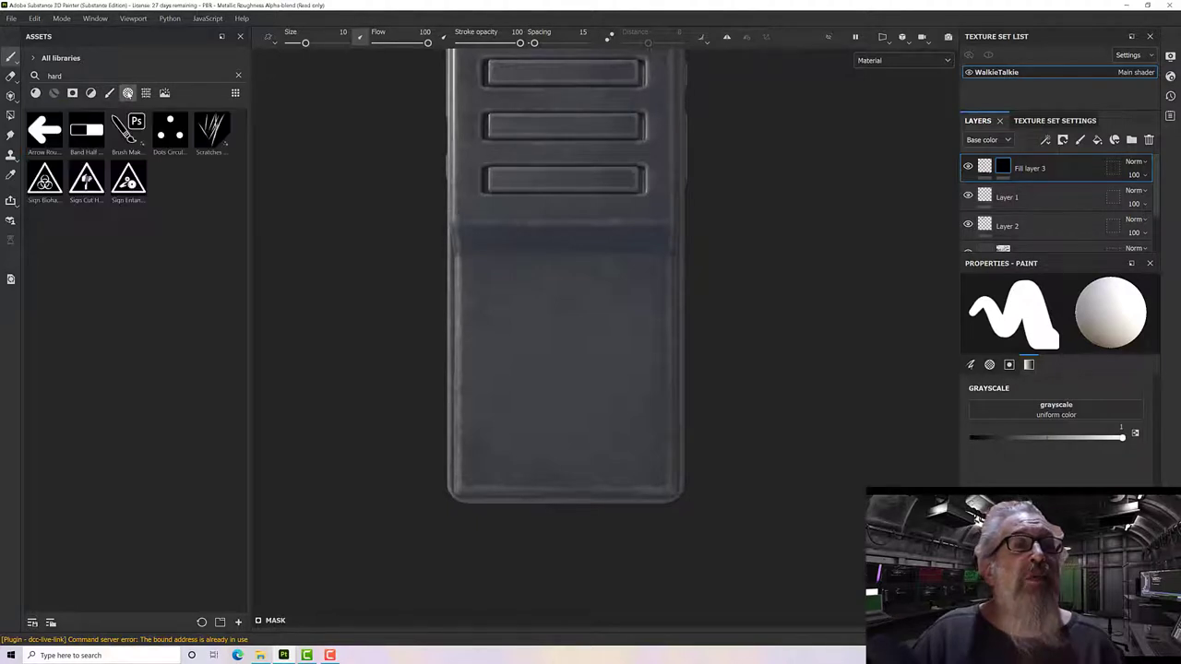
click(239, 78)
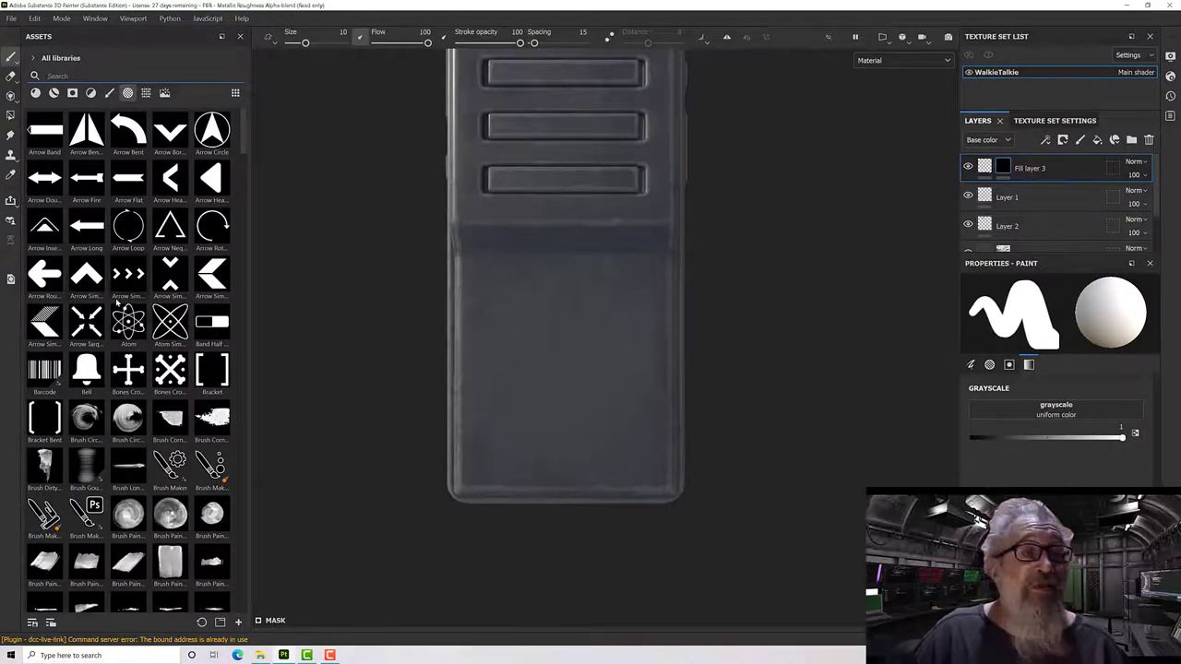
scroll(118, 305, down, 10)
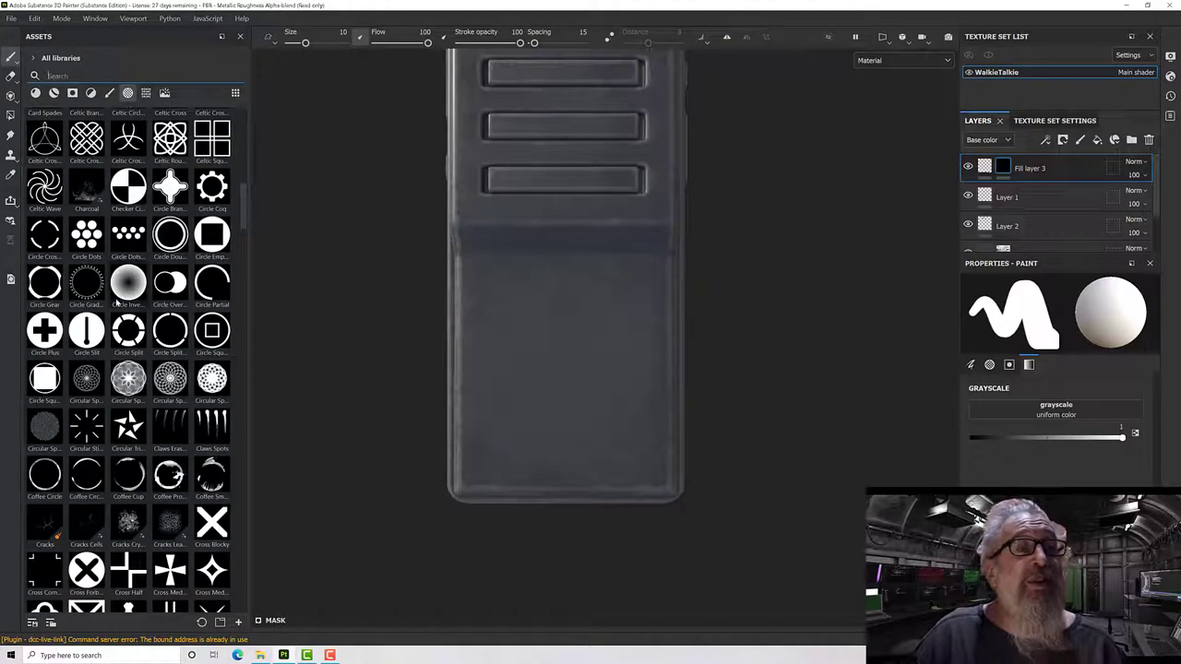
mouse_move(129, 231)
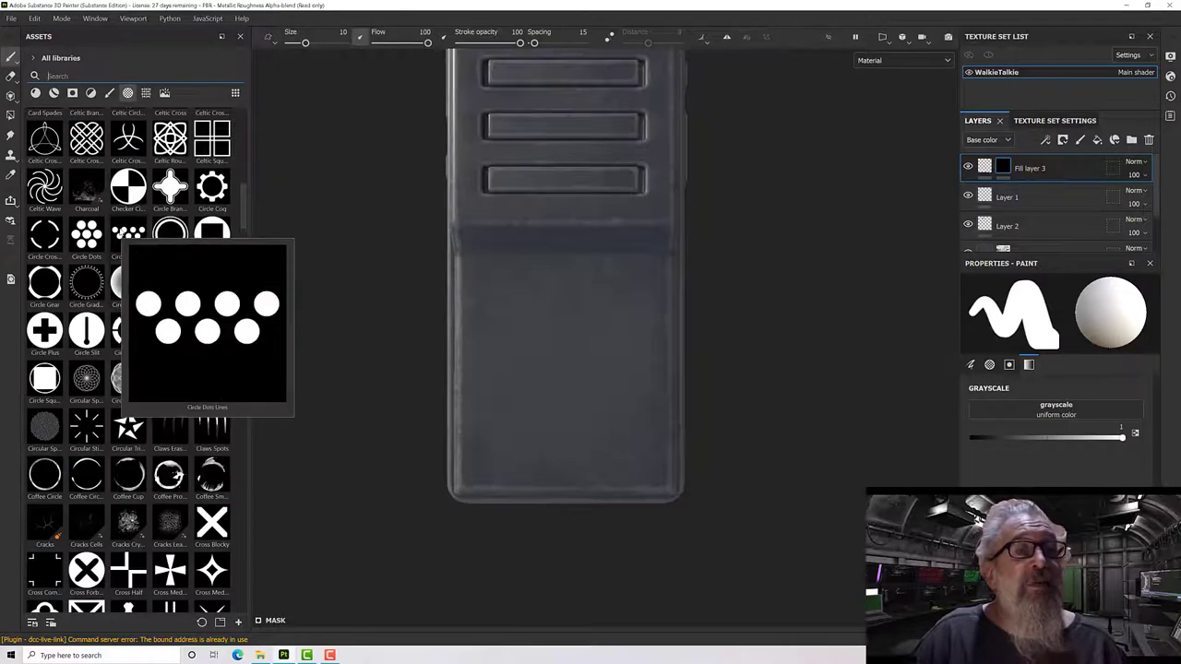
click(129, 233)
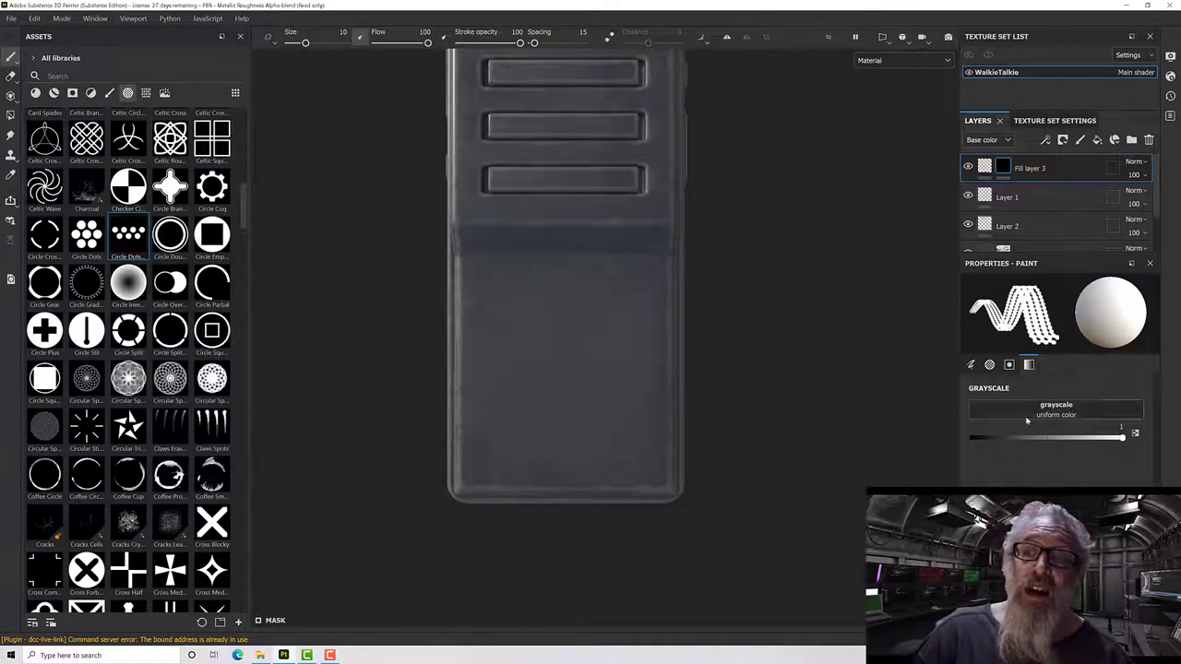
click(1010, 364)
click(990, 367)
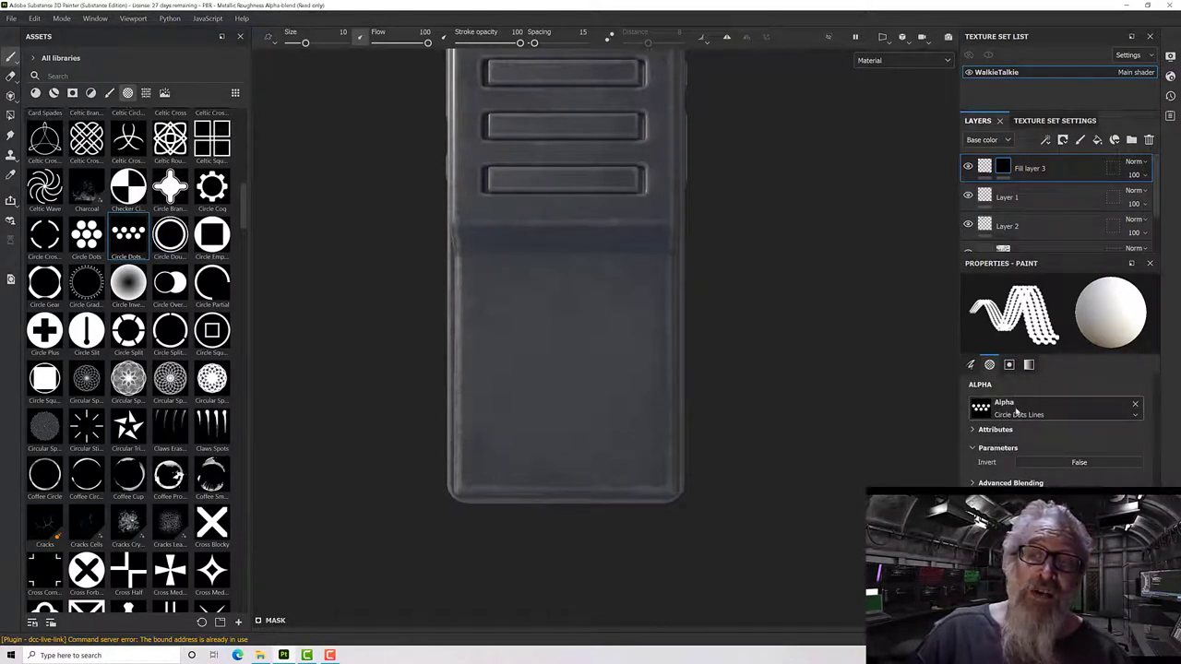
Step: Browse the rest of the alpha library, from the circle and grunge shapes through to the signs, text and triangles
scroll(155, 314, down, 5)
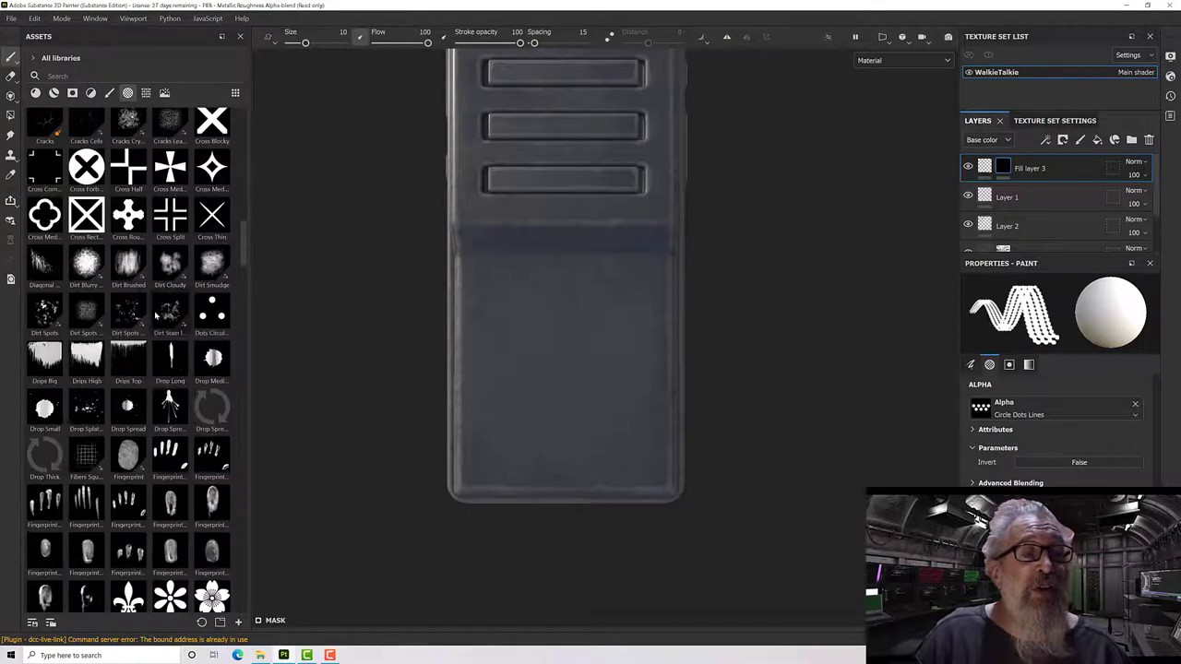
scroll(155, 314, down, 10)
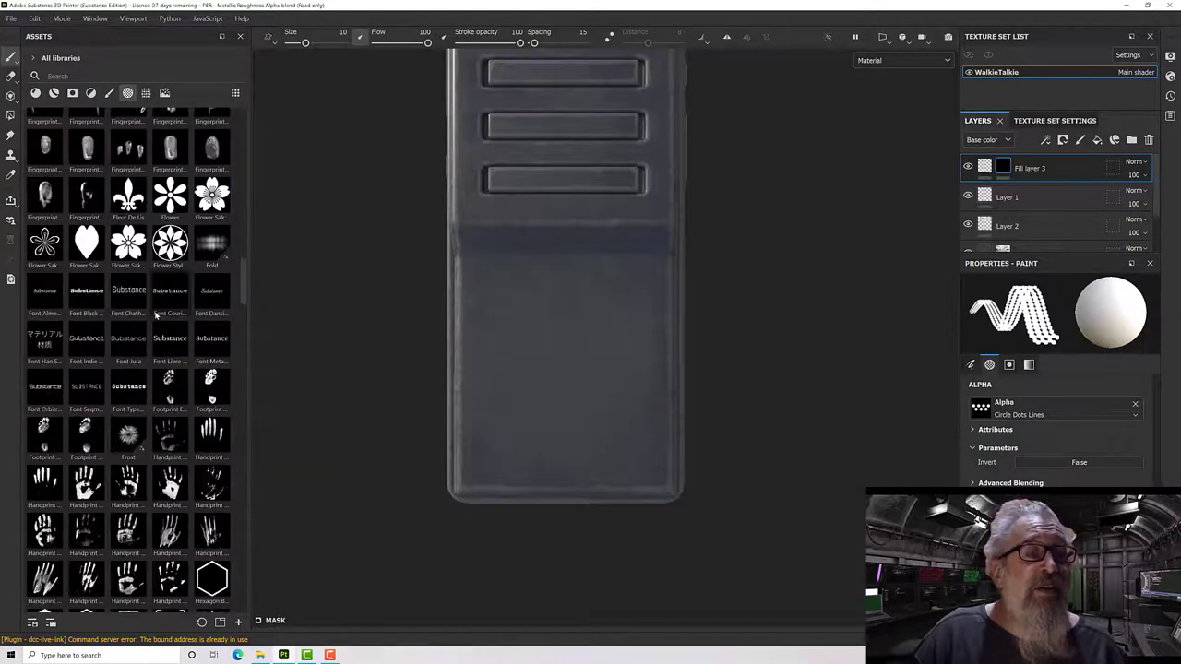
scroll(155, 314, down, 5)
scroll(155, 313, down, 5)
scroll(155, 314, down, 5)
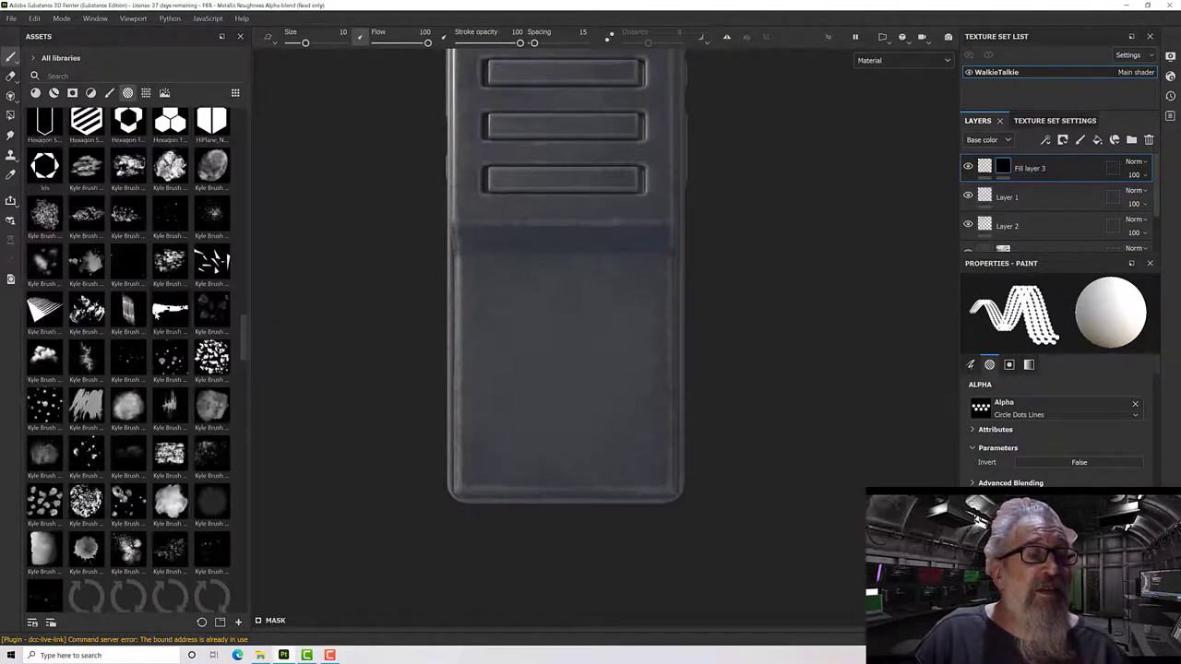
scroll(156, 315, down, 5)
scroll(155, 314, down, 10)
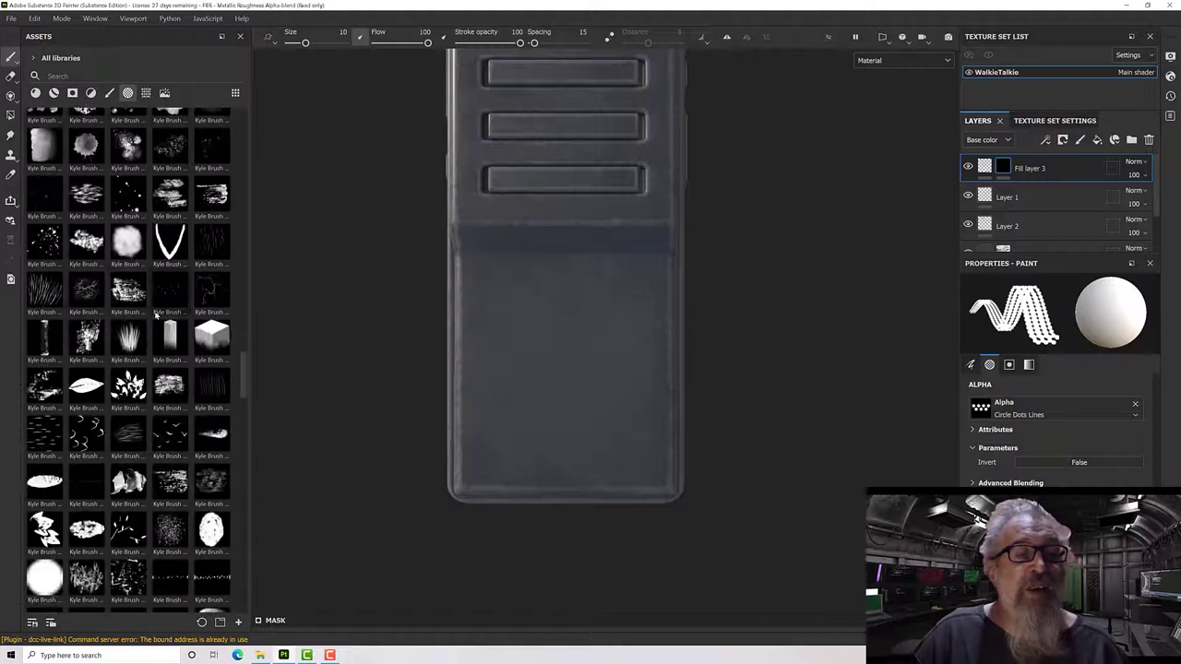
scroll(155, 315, down, 5)
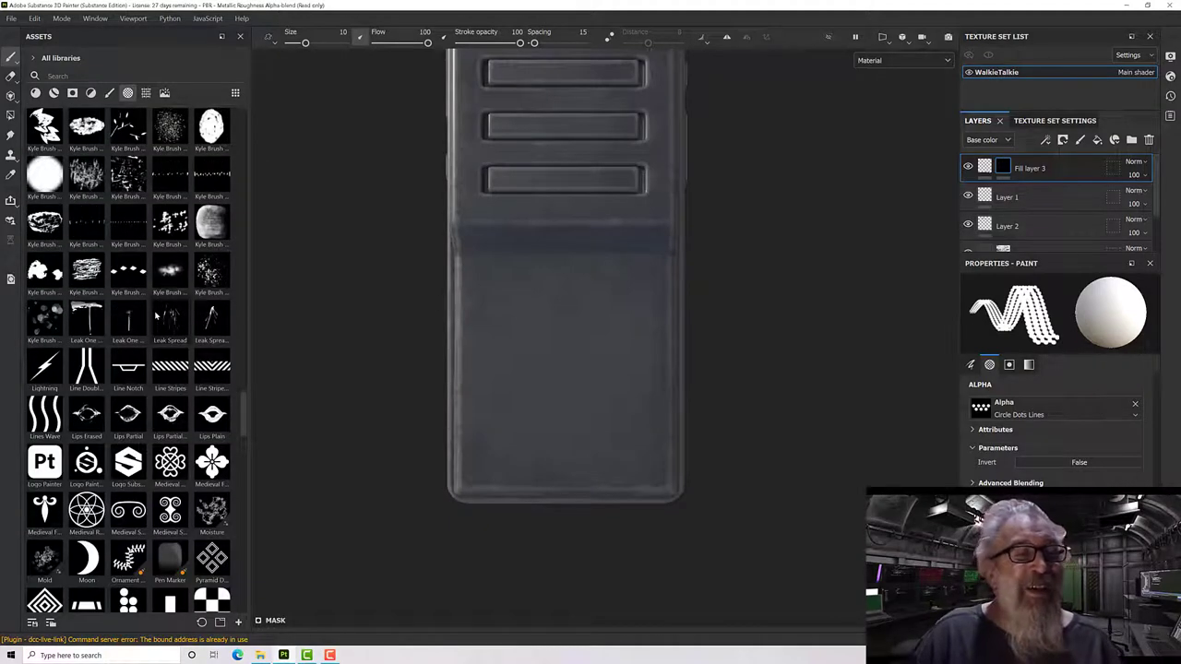
scroll(155, 315, down, 10)
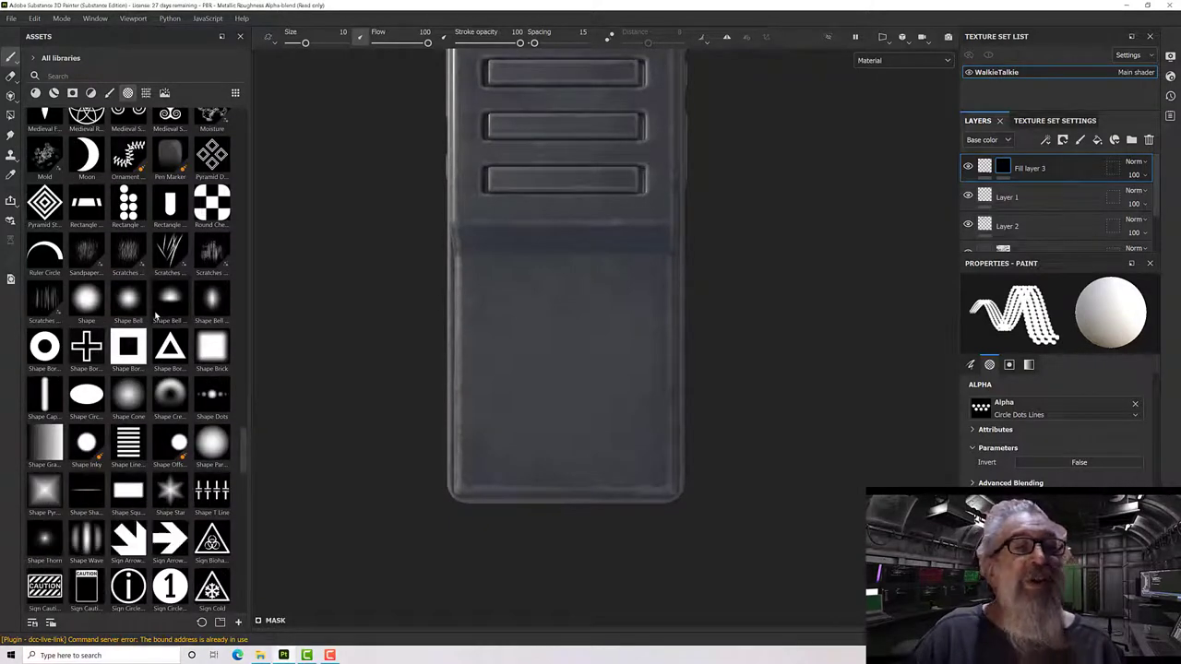
scroll(155, 315, down, 18)
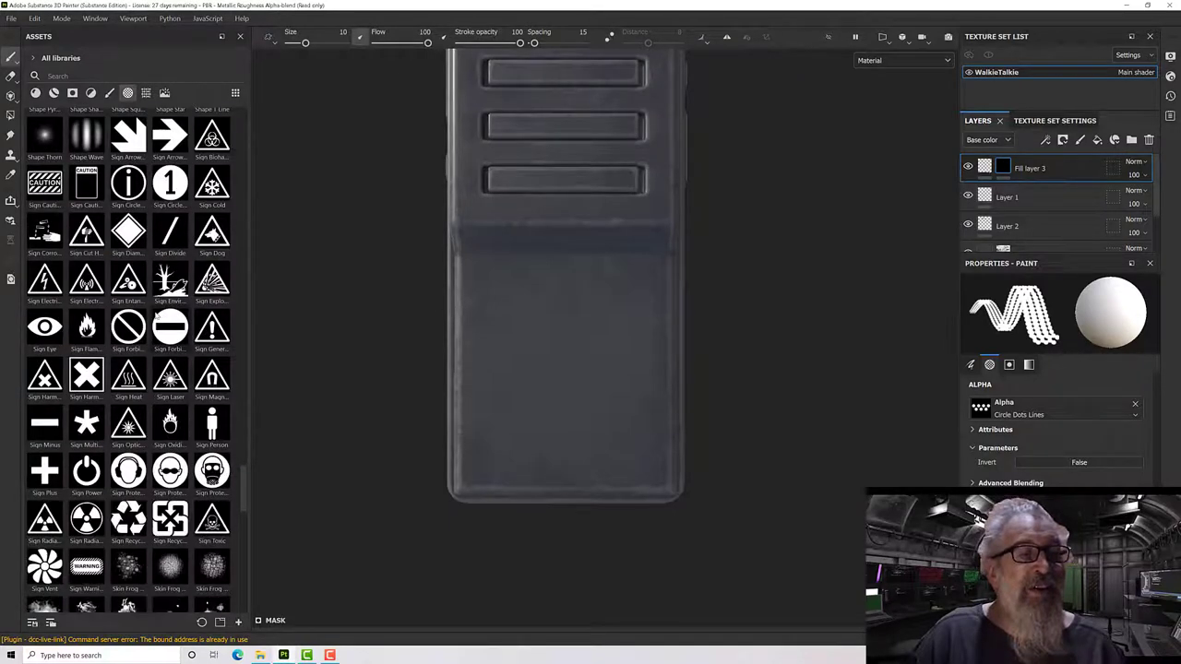
scroll(157, 316, down, 5)
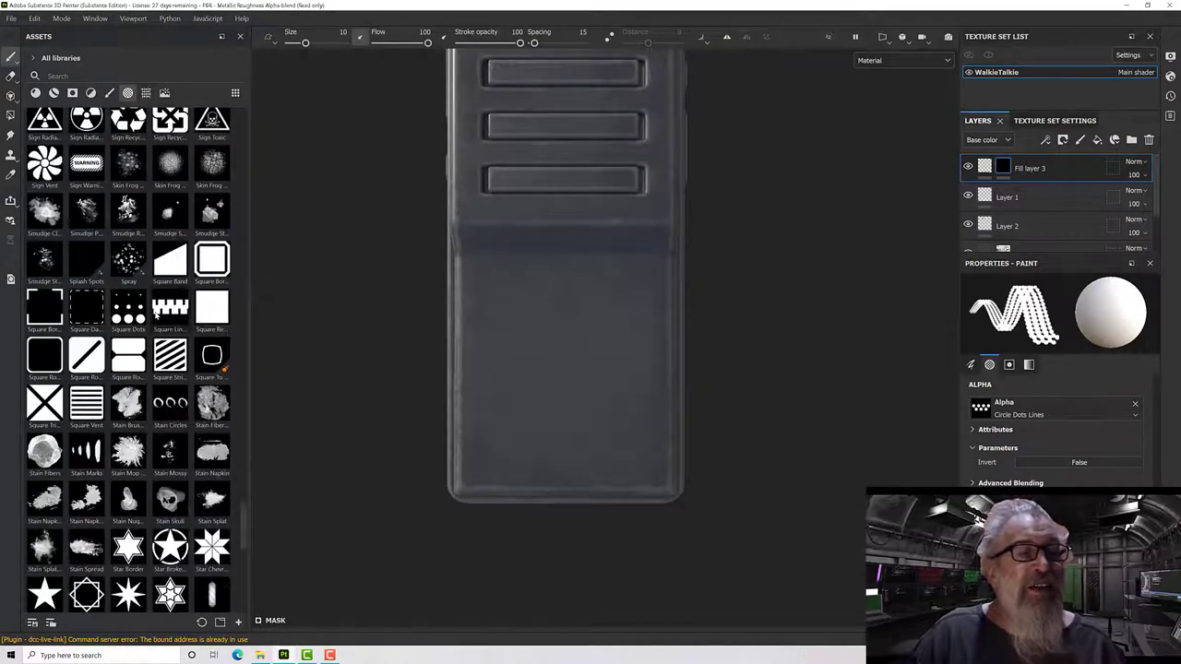
scroll(156, 314, down, 10)
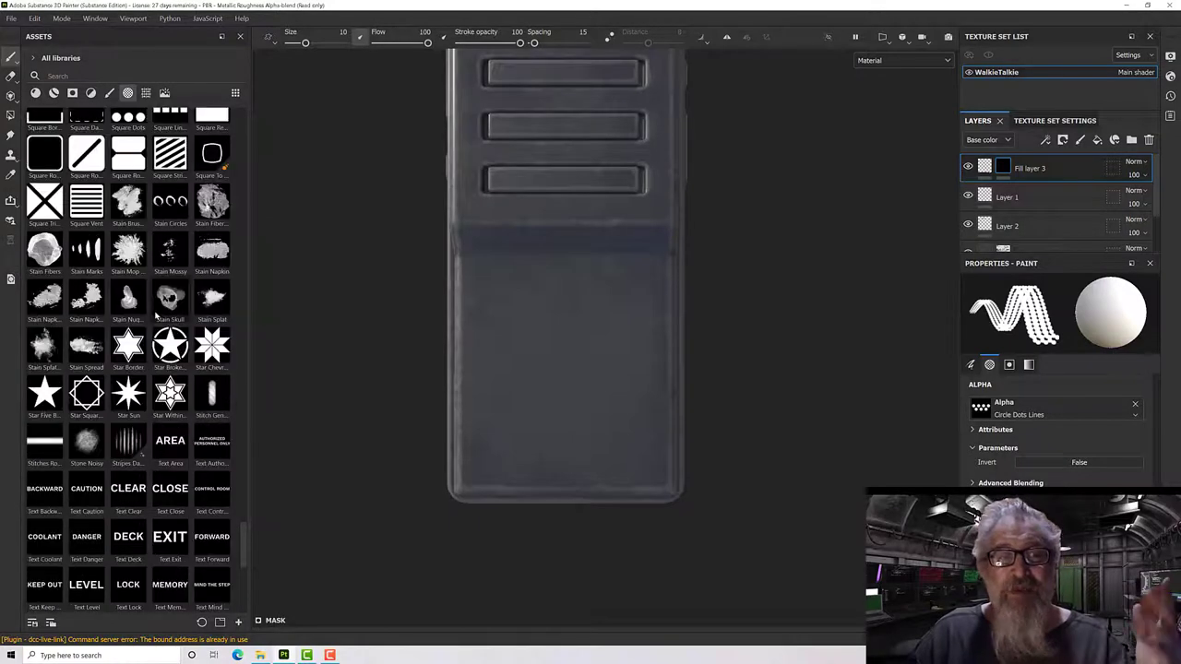
scroll(155, 315, down, 5)
scroll(155, 316, down, 2)
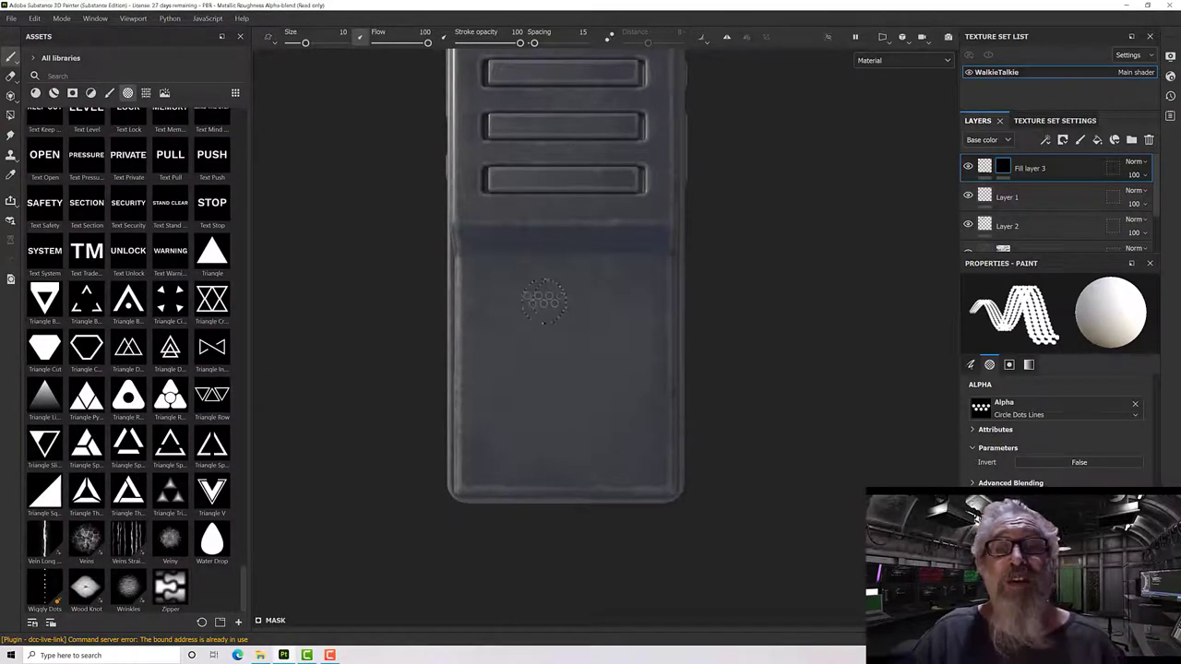
Step: Enlarge the brush to about 40 and stamp the dot pattern across the upper part of the lower front panel
scroll(627, 268, up, 2)
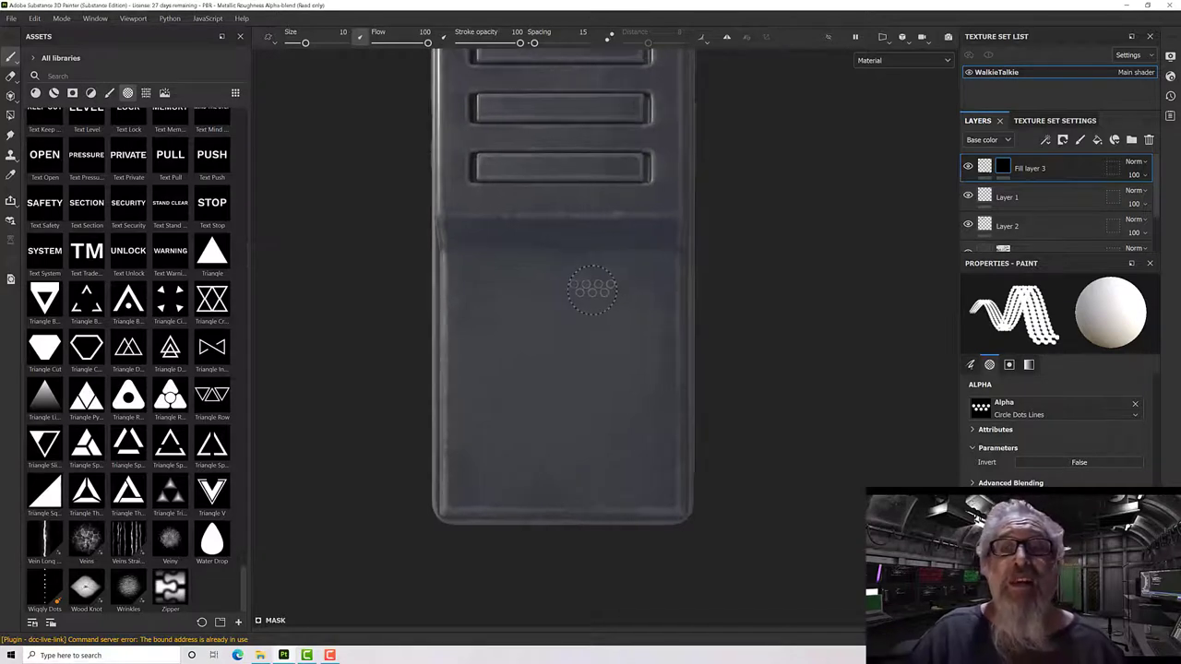
ctrl+right_drag(545, 271, 579, 293)
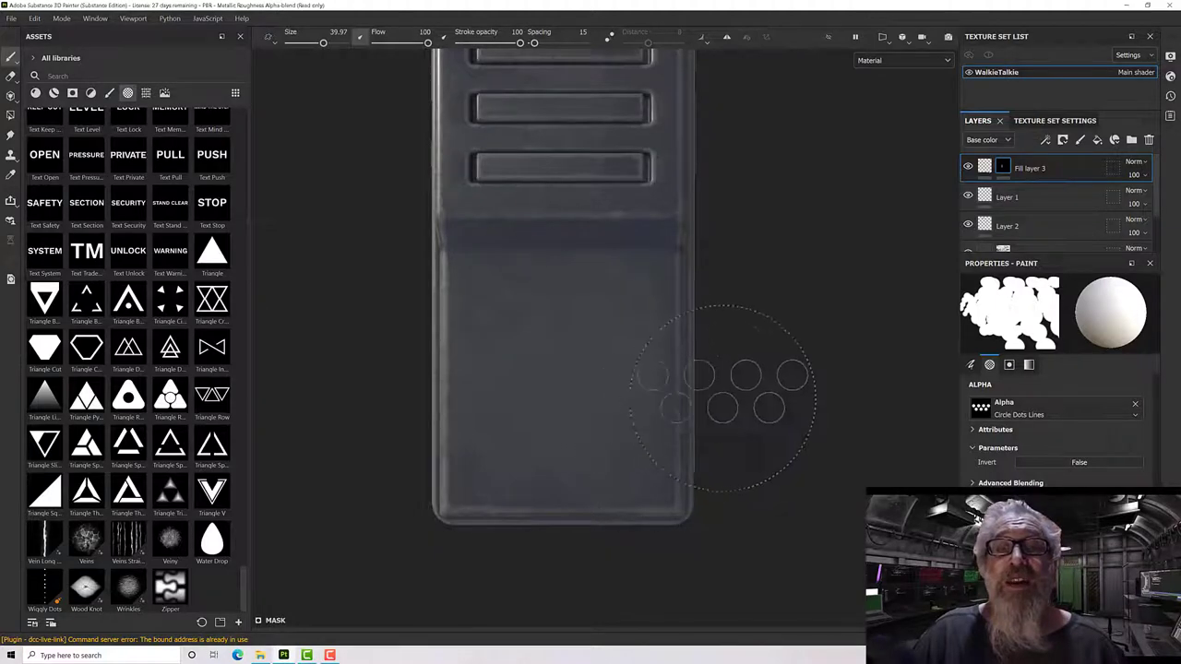
scroll(539, 341, up, 5)
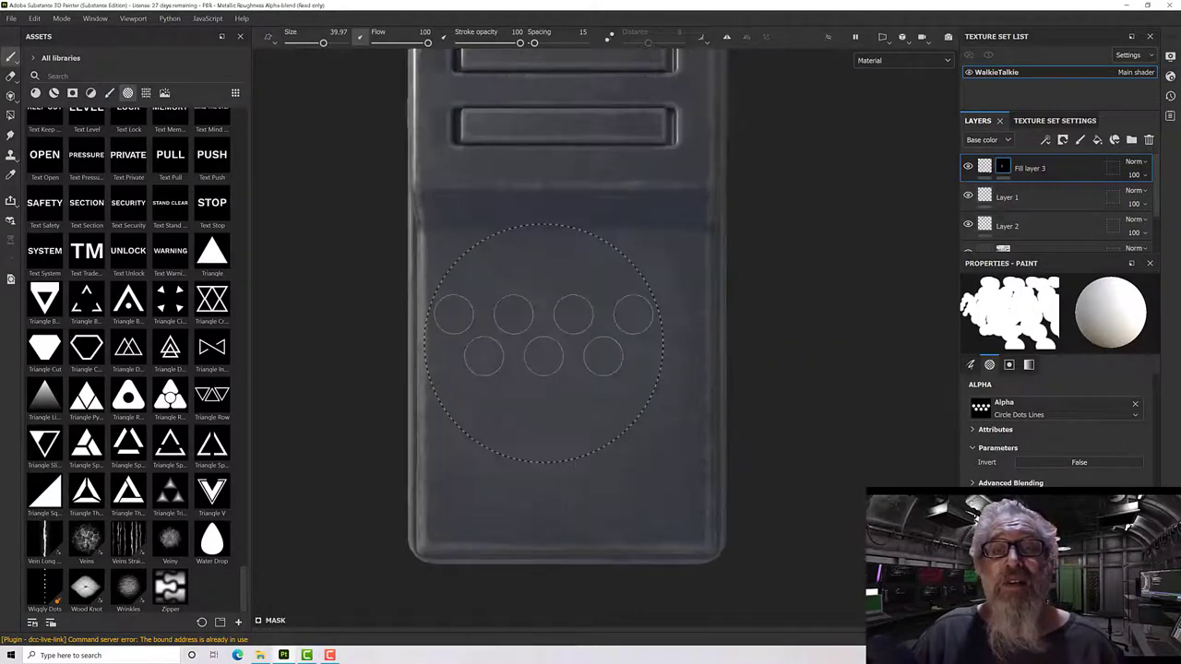
Step: Display the mask in the viewport and stamp the dot pattern two more times below the first, aligned with it
click(871, 63)
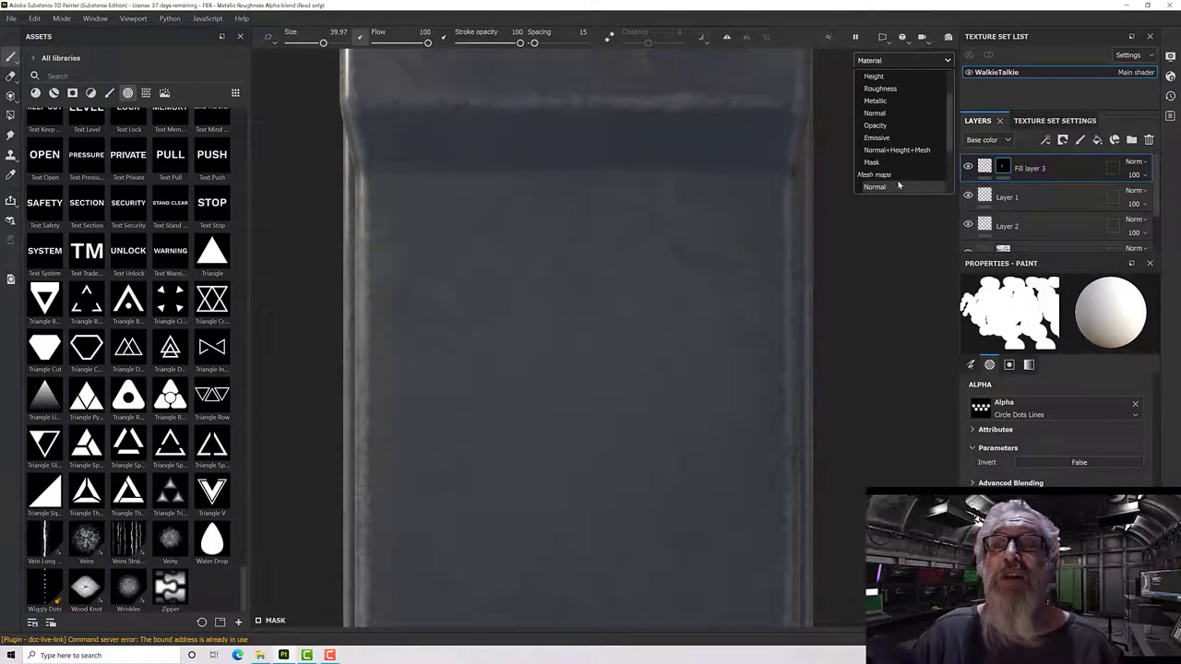
click(874, 162)
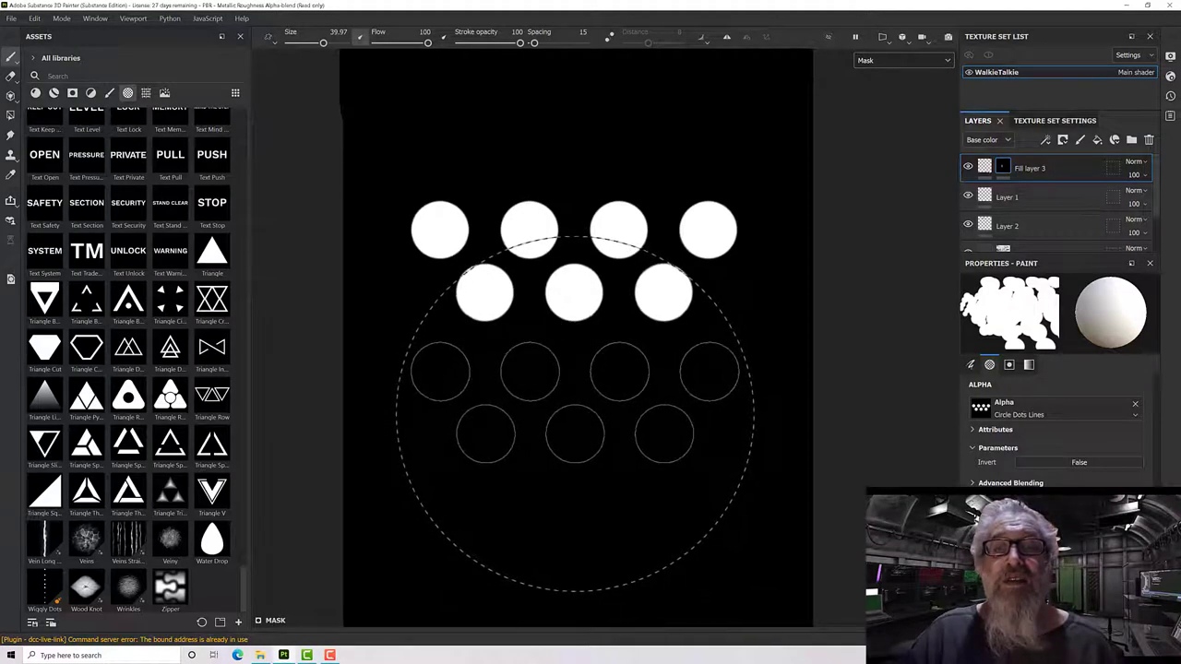
click(575, 408)
scroll(582, 441, down, 3)
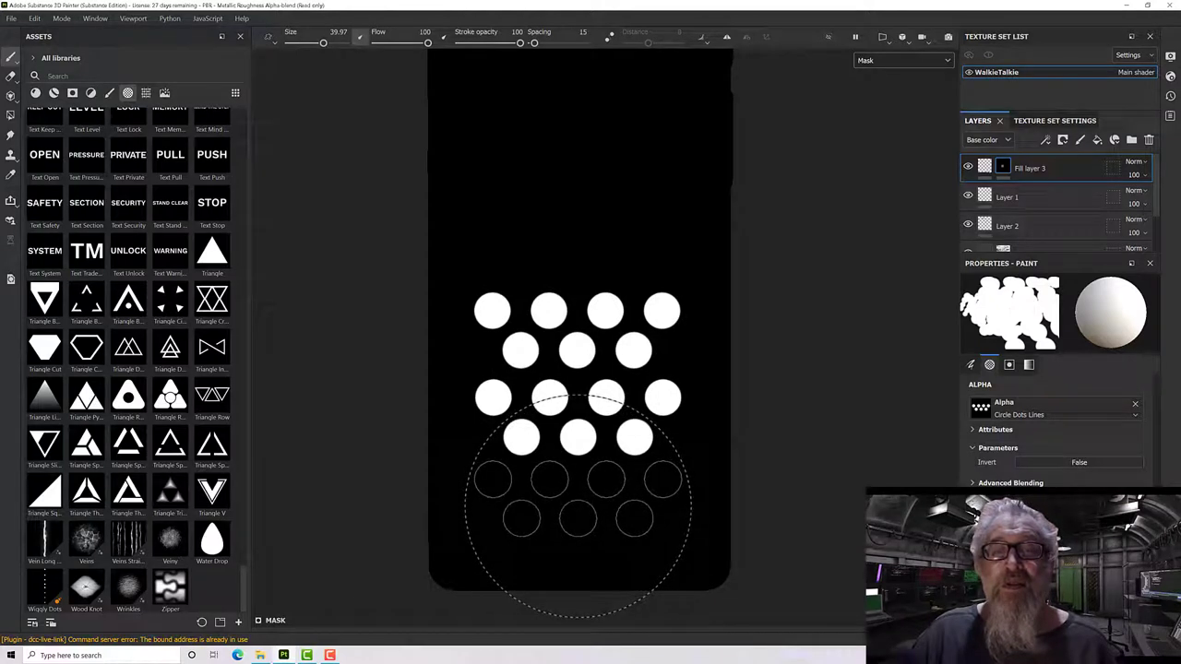
click(579, 505)
Step: Return the viewport to the Material display and inspect the stamped dots in reflected light at a low angle
mouse_move(764, 445)
alt+mouse_down()
mouse_move(809, 369)
mouse_move(803, 356)
alt+mouse_up()
click(879, 61)
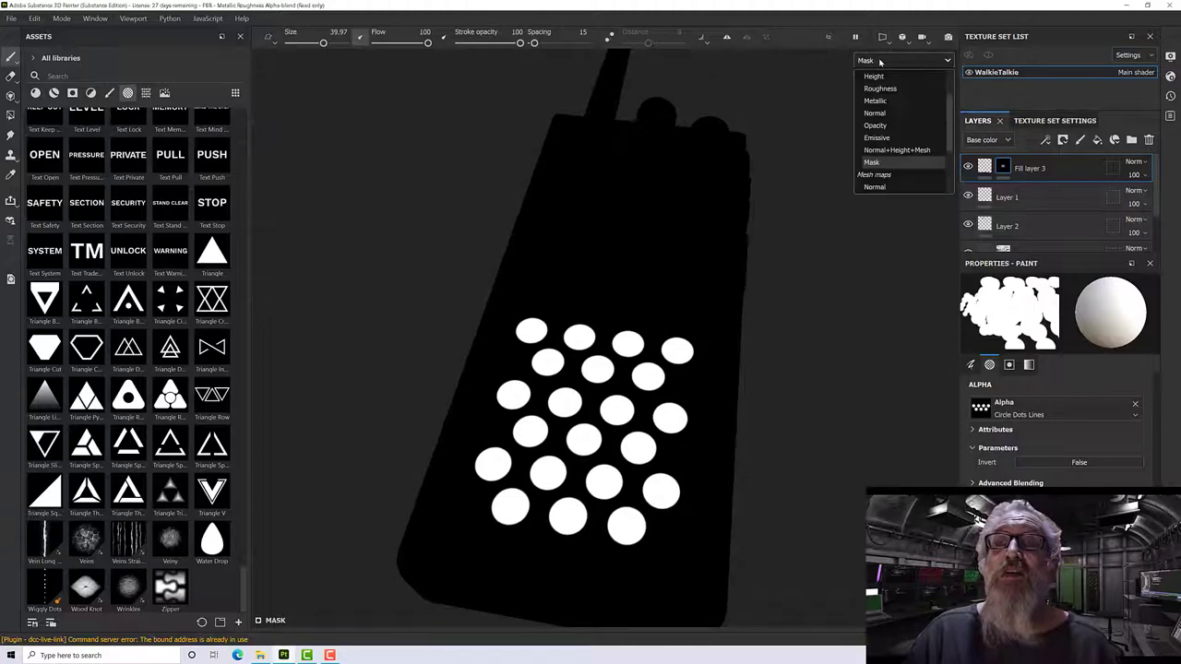
click(877, 88)
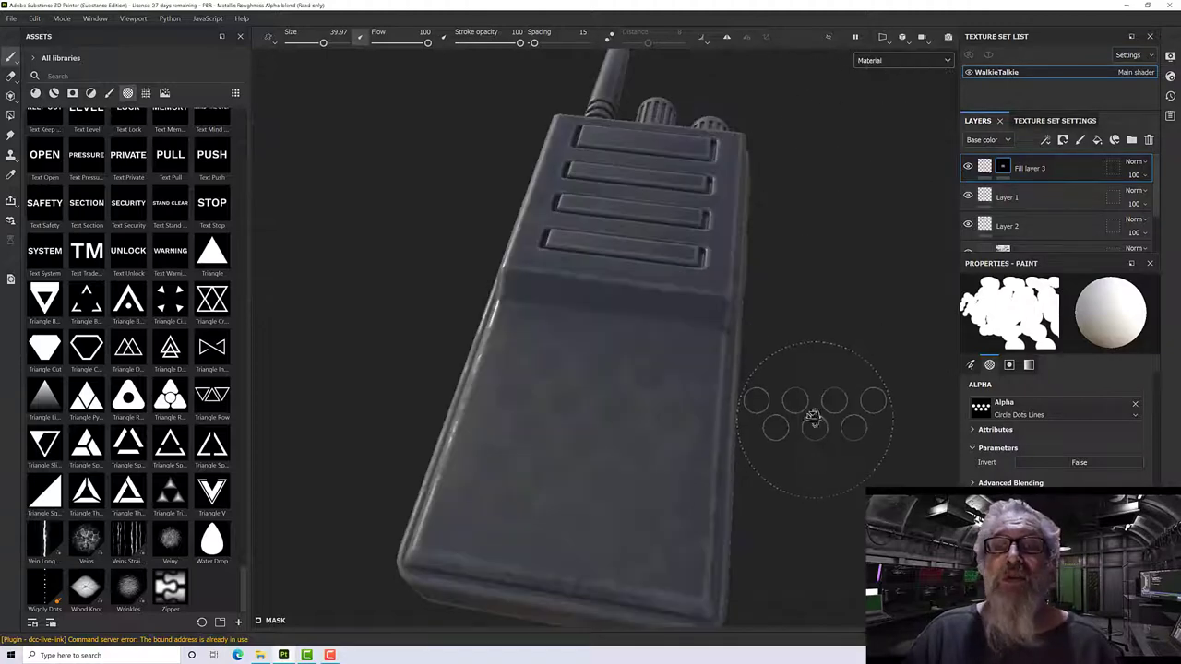
alt+drag(811, 418, 751, 341)
scroll(685, 370, up, 5)
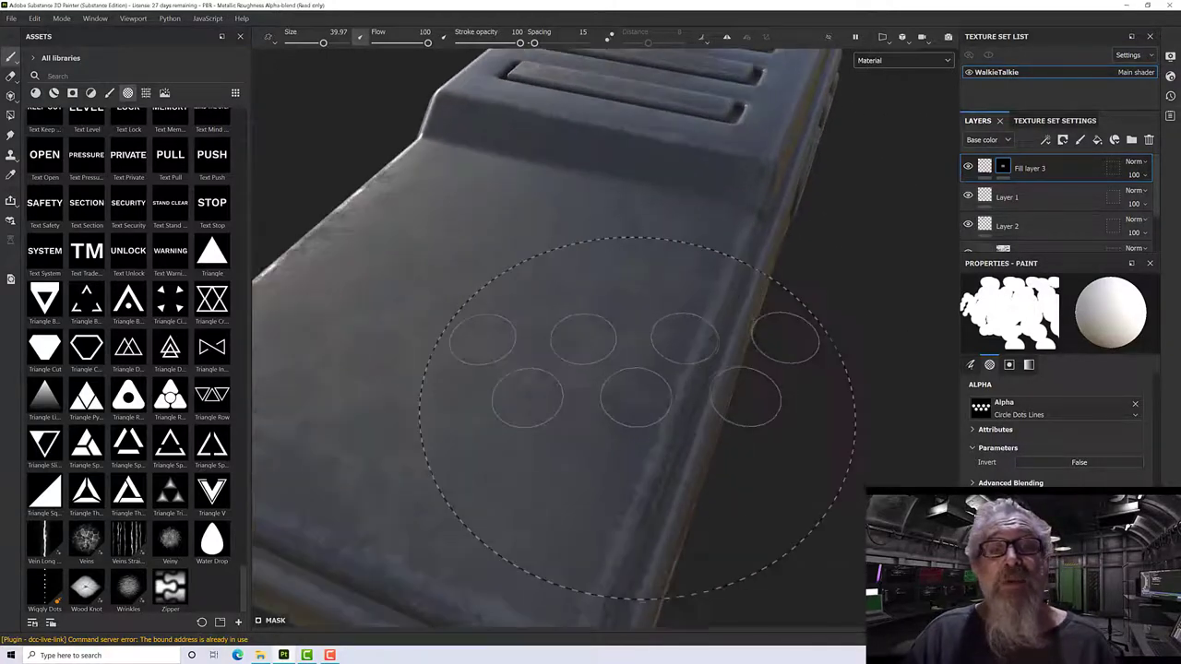
scroll(636, 415, down, 3)
mouse_move(636, 415)
alt+mouse_down()
mouse_move(559, 311)
mouse_move(572, 323)
alt+mouse_up()
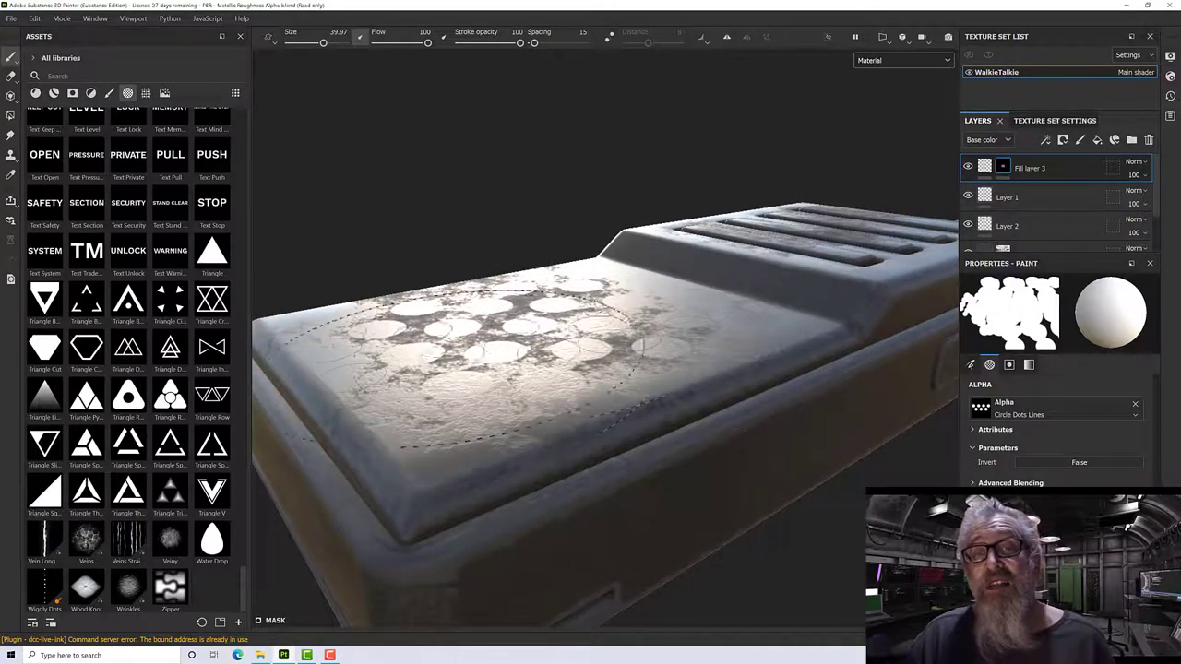
alt+drag(554, 333, 581, 343)
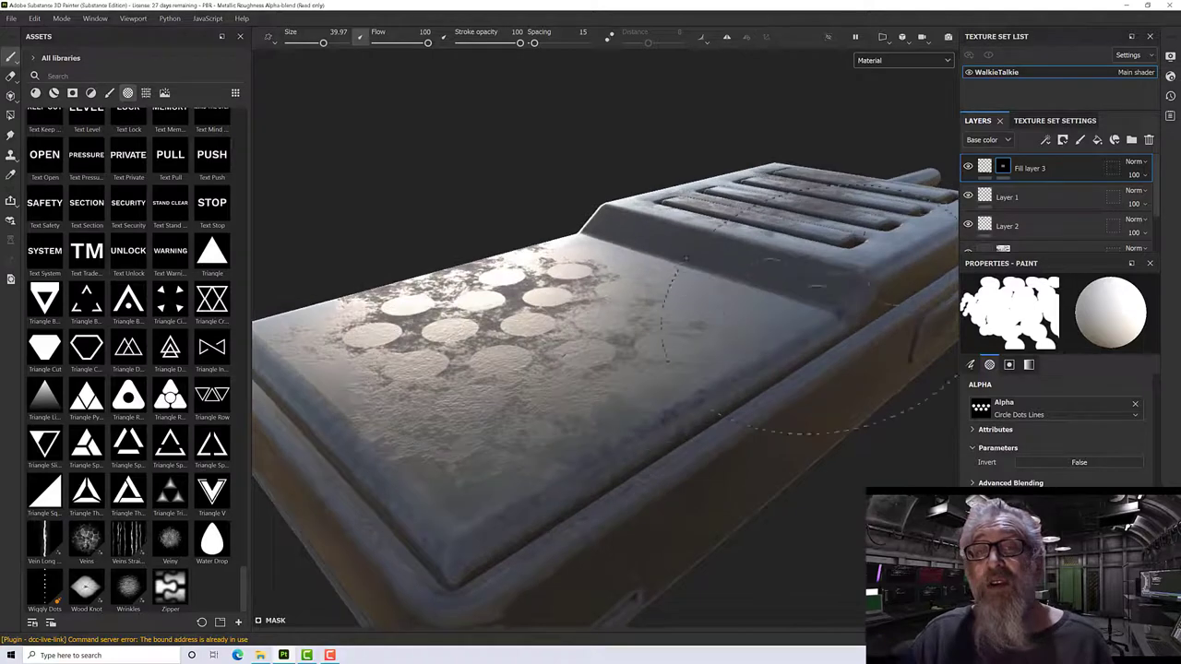
Step: Try a raised height on Fill layer 3's fill, then set its height to -1 to recess the dots
click(983, 168)
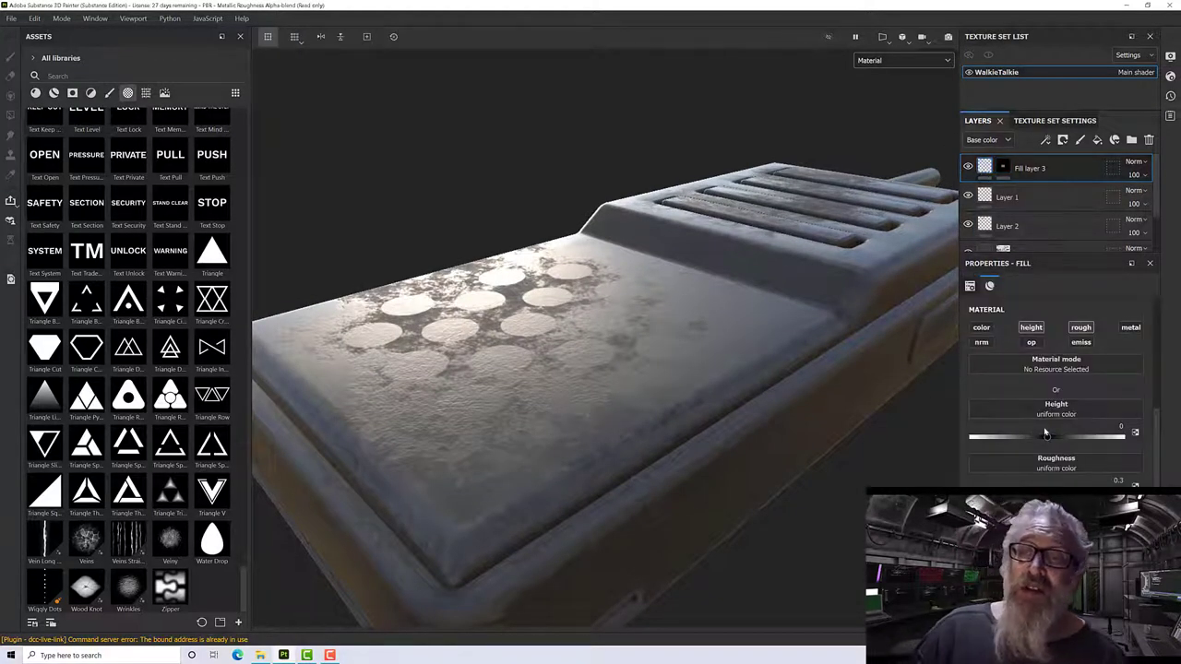
drag(1047, 439, 1124, 439)
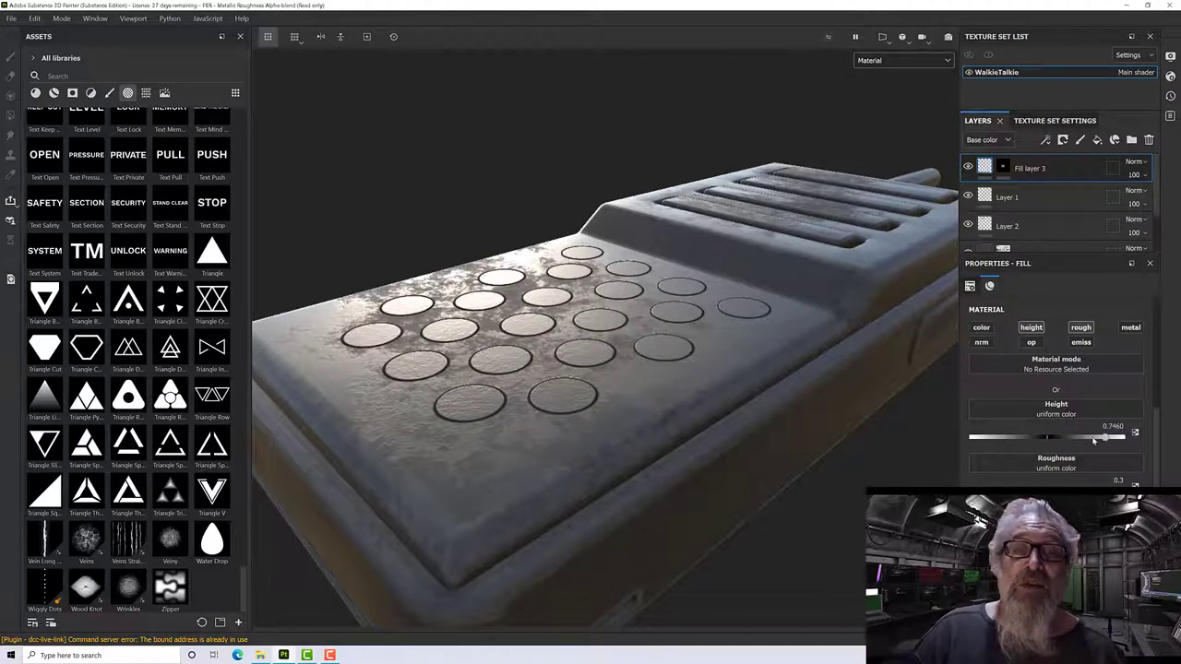
drag(1094, 441, 968, 443)
alt+drag(820, 407, 767, 403)
alt+drag(766, 390, 598, 434)
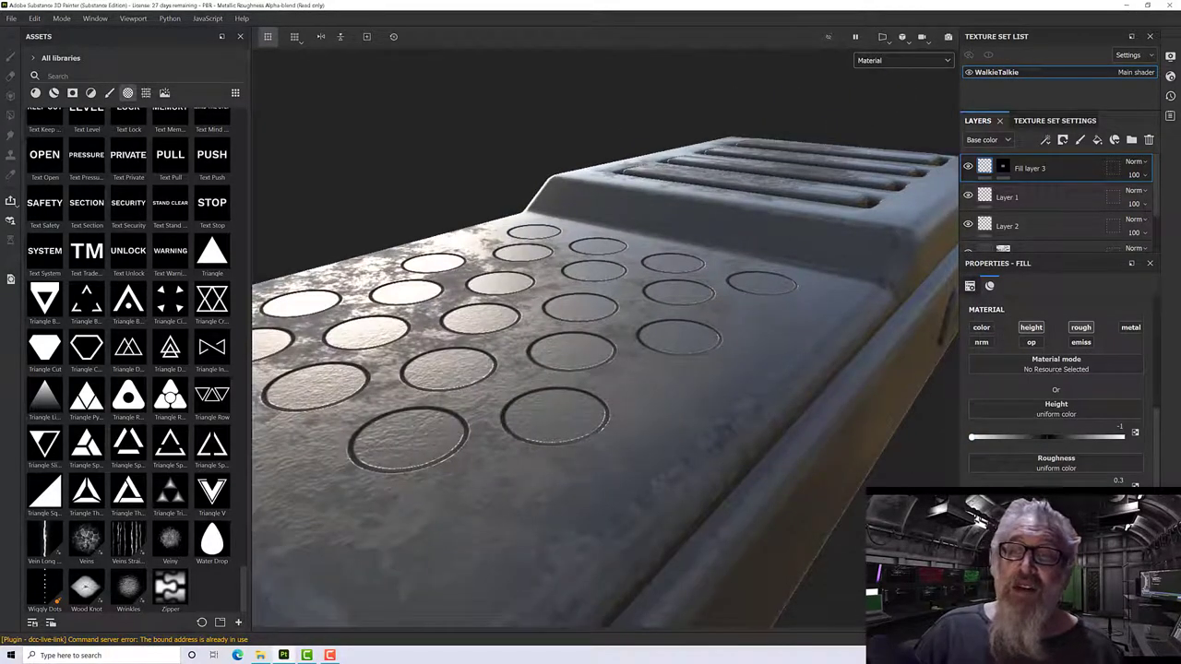
Step: Set Fill layer 3's roughness to about 0.55 and check the recessed dots from several angles
drag(1018, 490, 1056, 491)
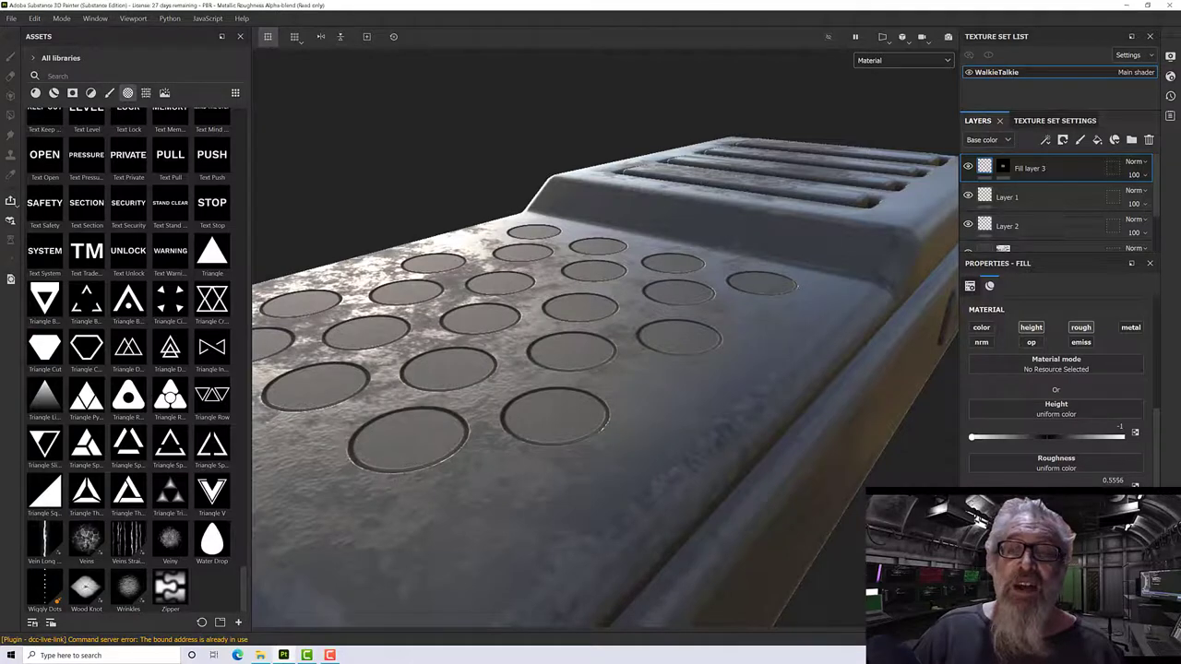
alt+drag(662, 403, 669, 440)
scroll(670, 443, down, 4)
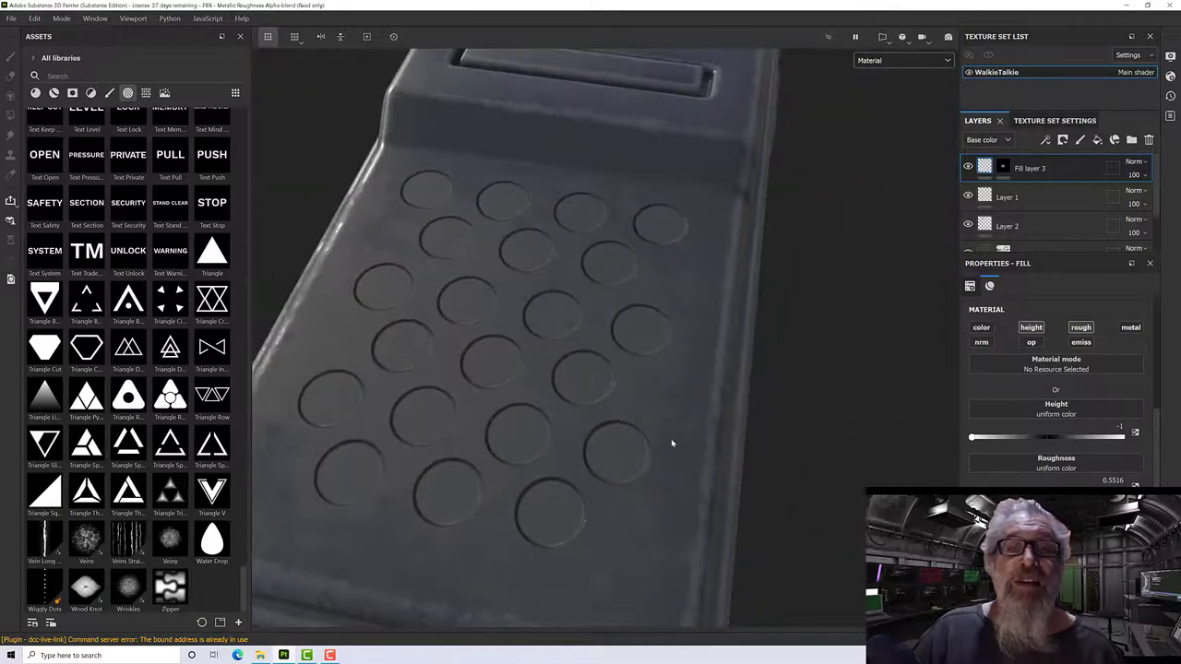
alt+drag(703, 400, 728, 350)
scroll(711, 382, up, 3)
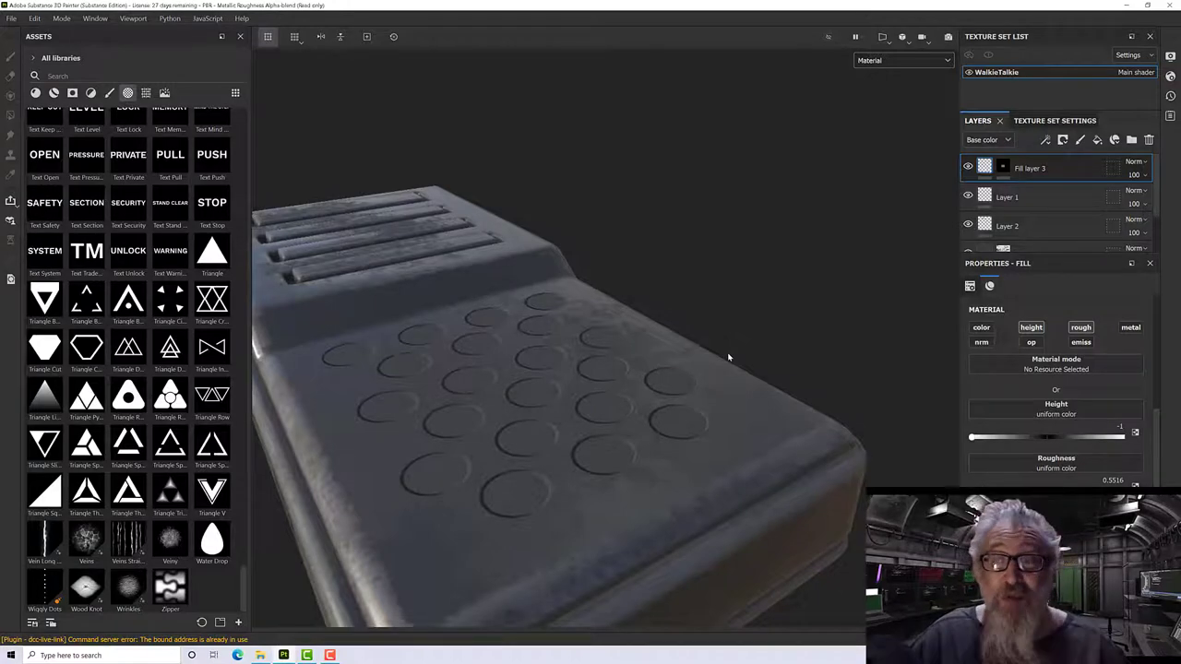
Step: Frame the whole walkie-talkie with its front and WT-42 label in view and start an Iray rendering
alt+right_drag(675, 329, 664, 388)
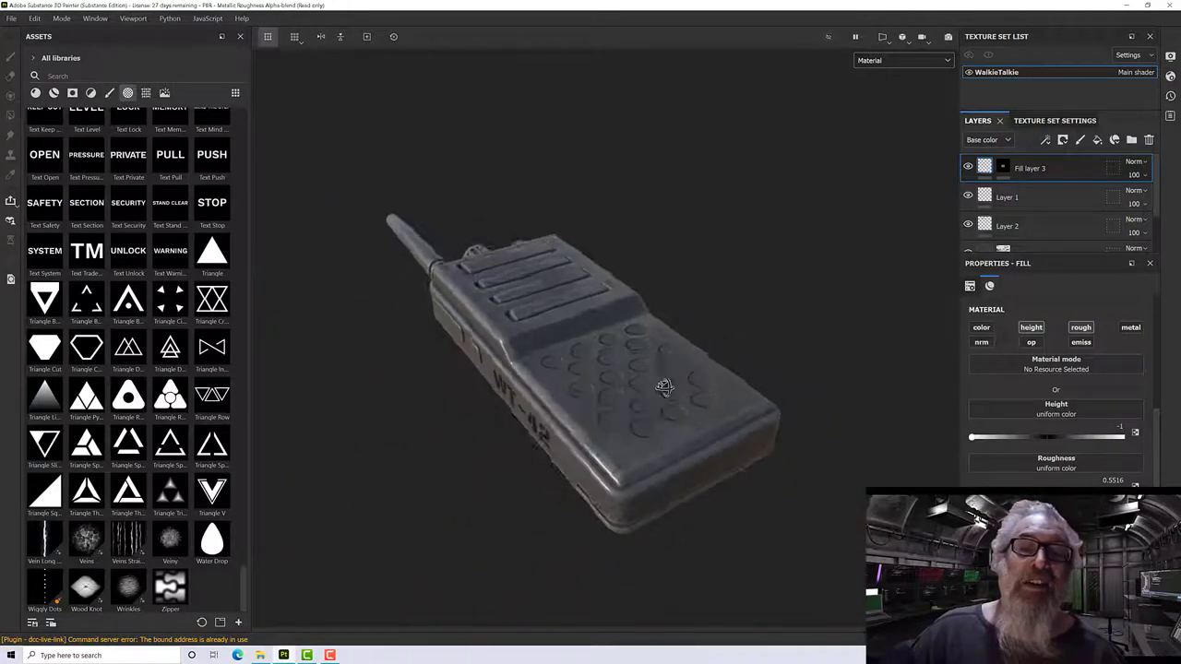
alt+drag(664, 387, 784, 316)
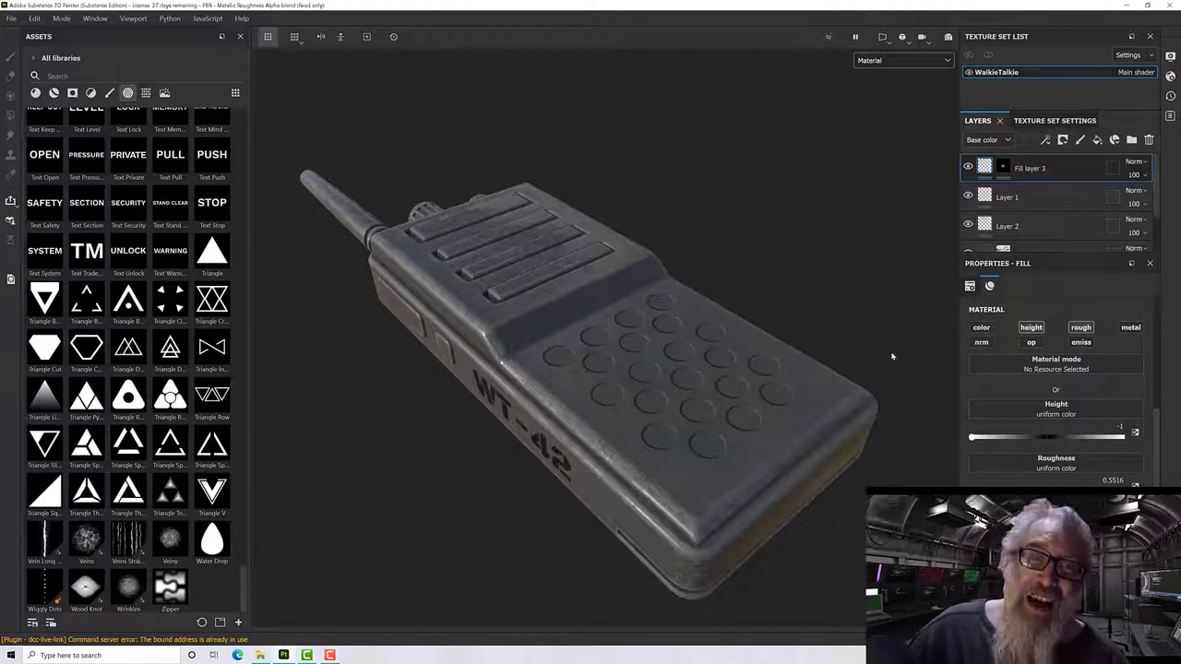
click(949, 39)
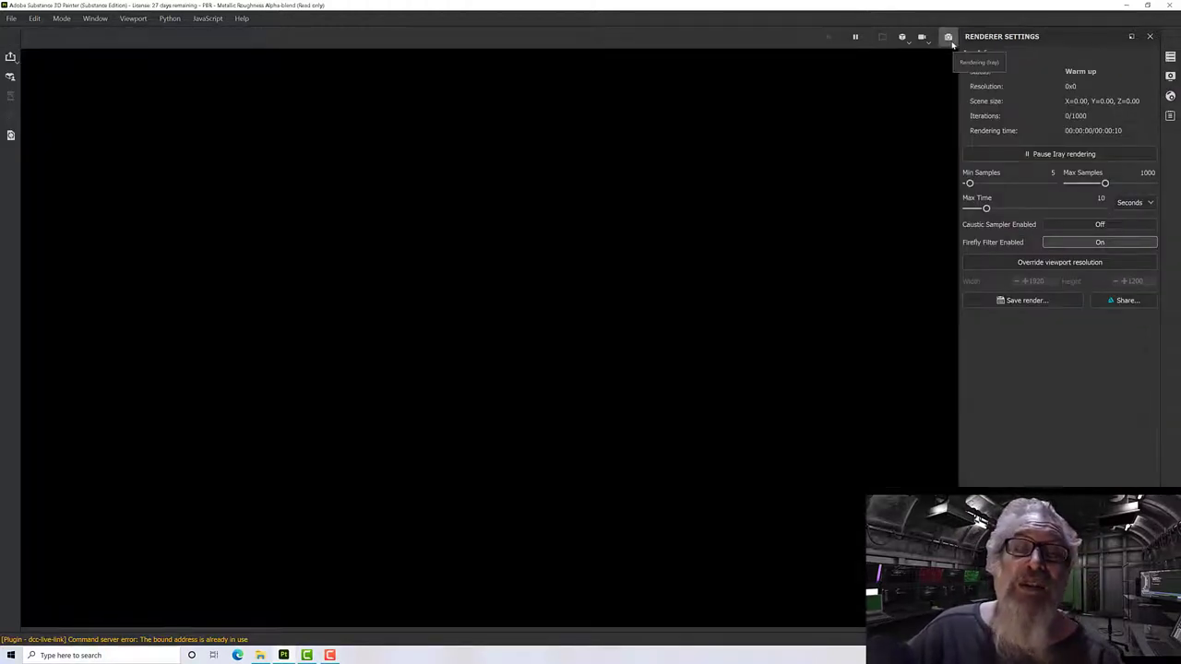